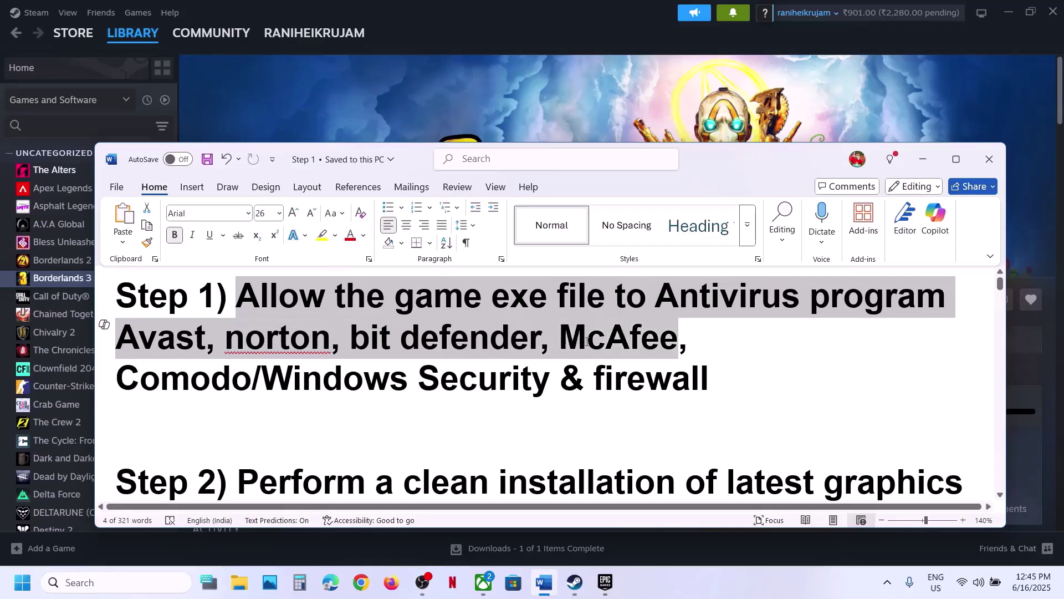
{"action": "left_click", "coordinate": [252, 371]}
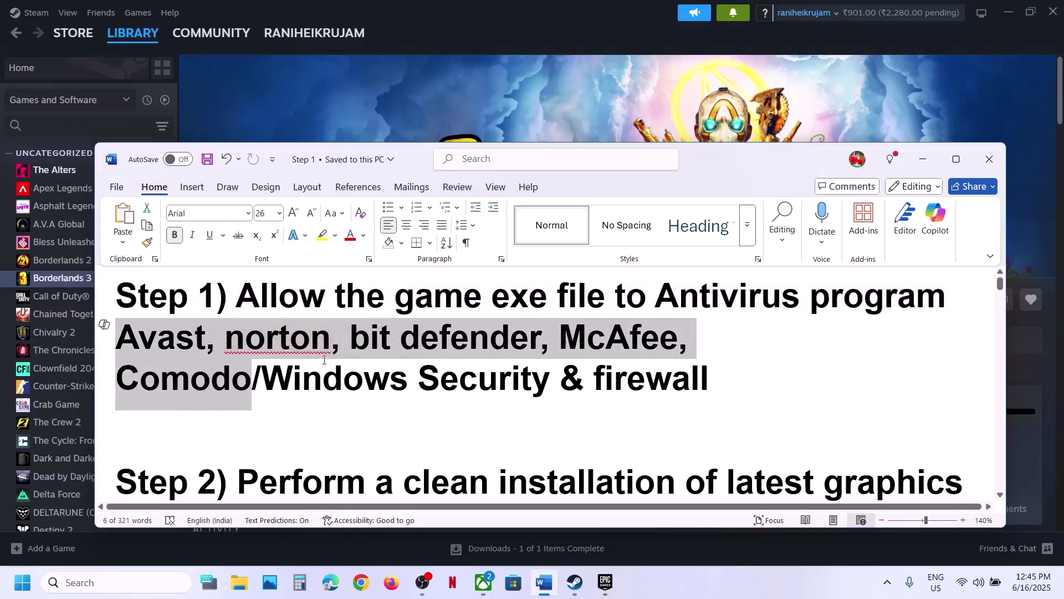
{"action": "left_click_drag", "start_coordinate": [277, 372], "coordinate": [478, 378]}
{"action": "left_click", "coordinate": [560, 104]}
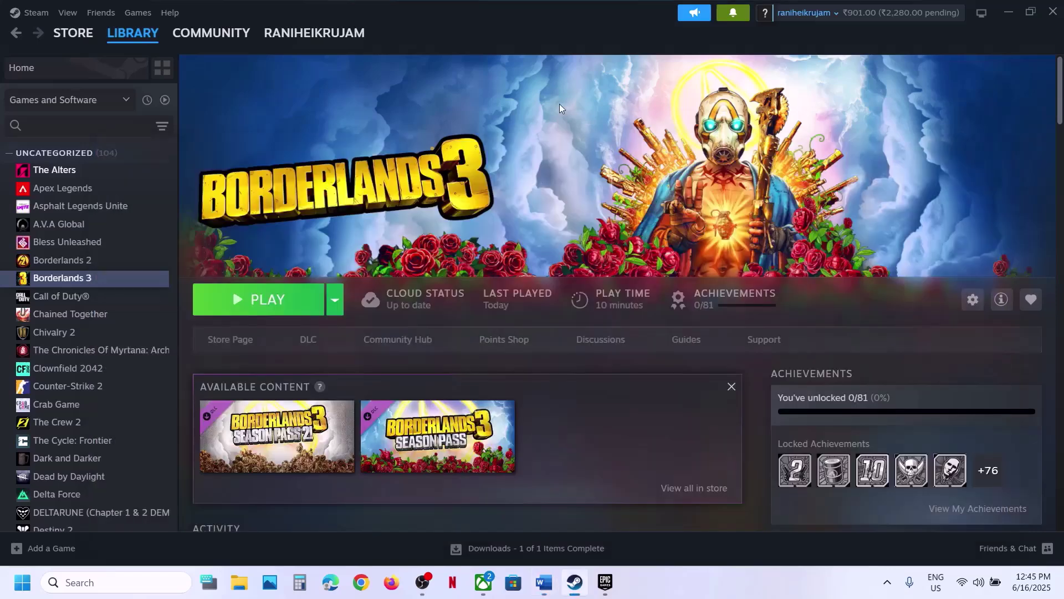
- Open the list of apps allowed through Controlled folder access in Windows Security's ransomware protection, granting administrator permission
{"action": "key", "text": "super+i"}
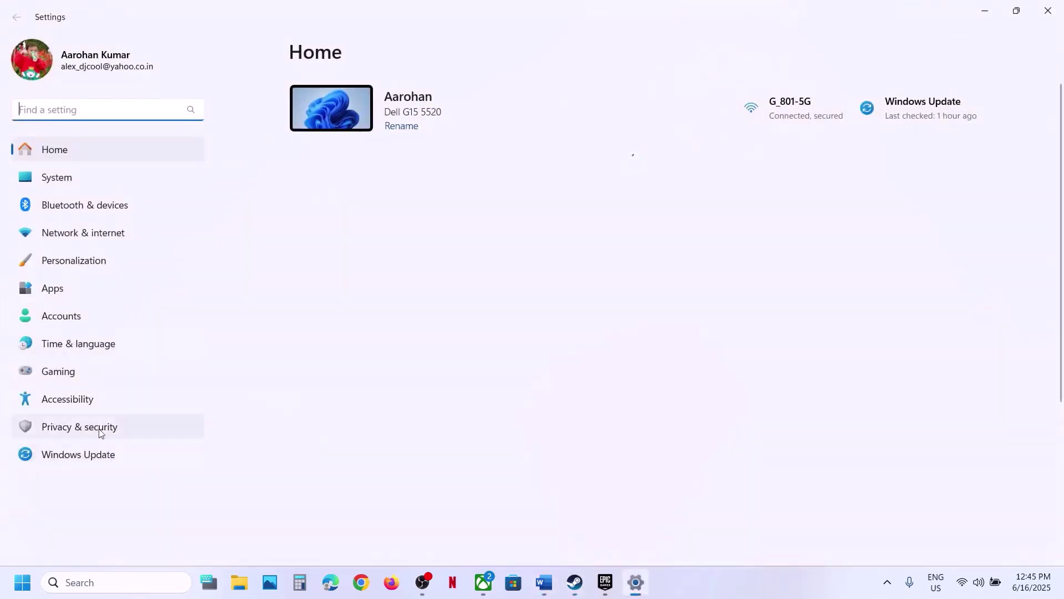
{"action": "left_click", "coordinate": [101, 431]}
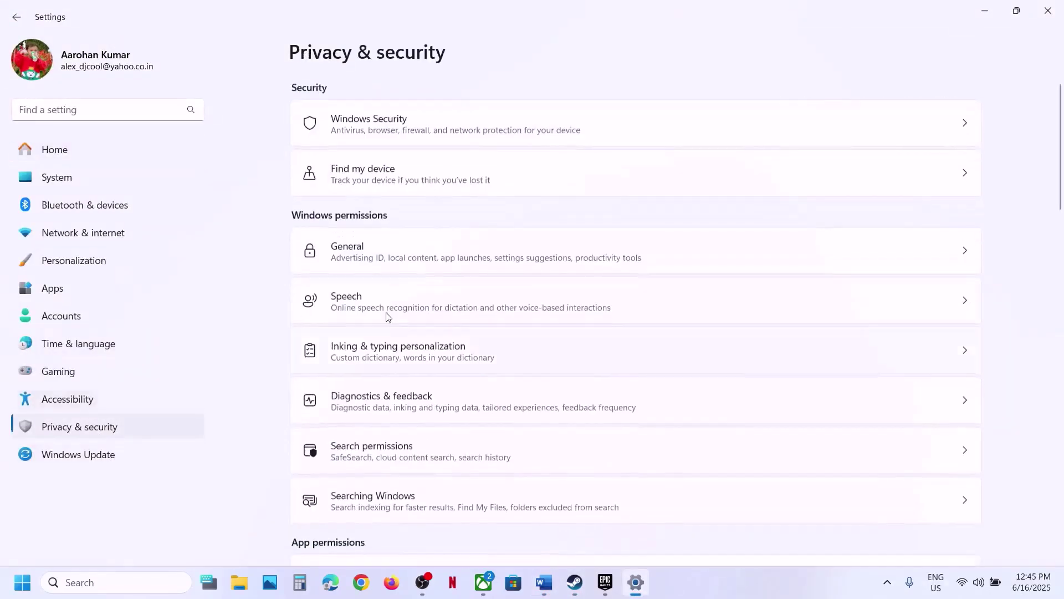
{"action": "left_click", "coordinate": [415, 130]}
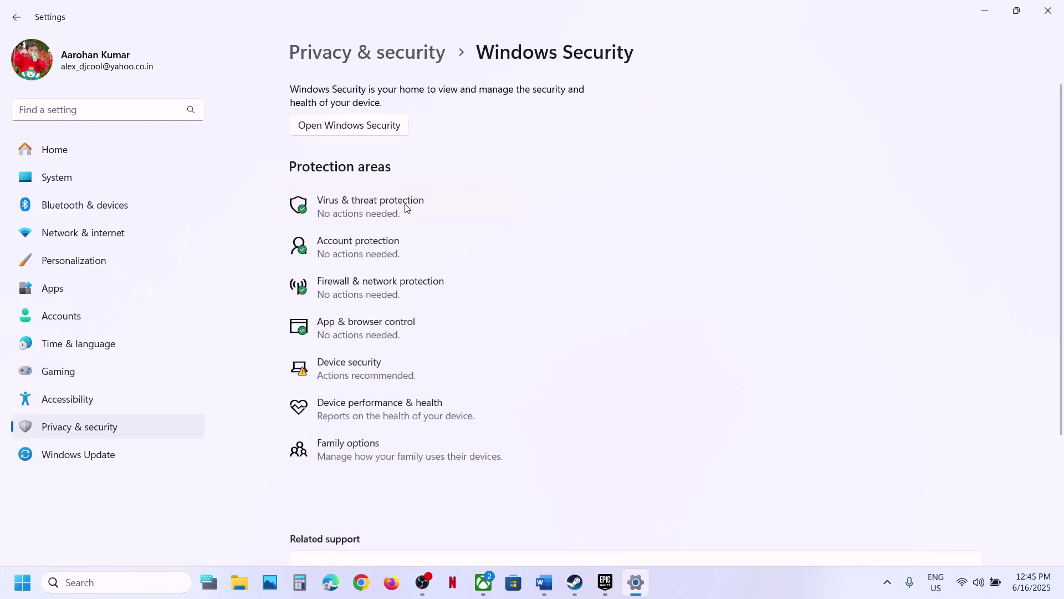
{"action": "left_click", "coordinate": [405, 209]}
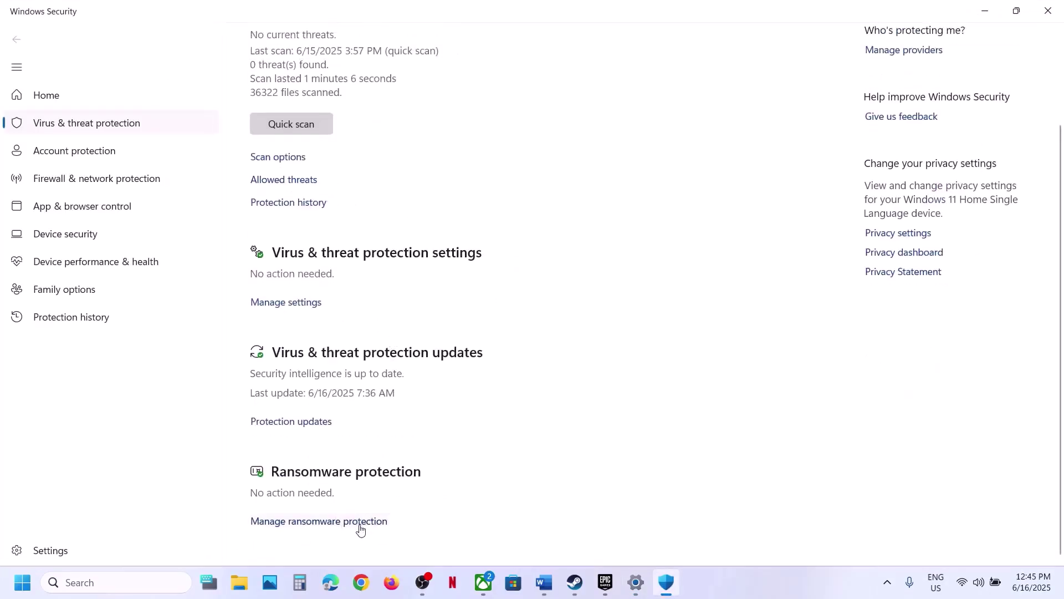
{"action": "left_click", "coordinate": [360, 524]}
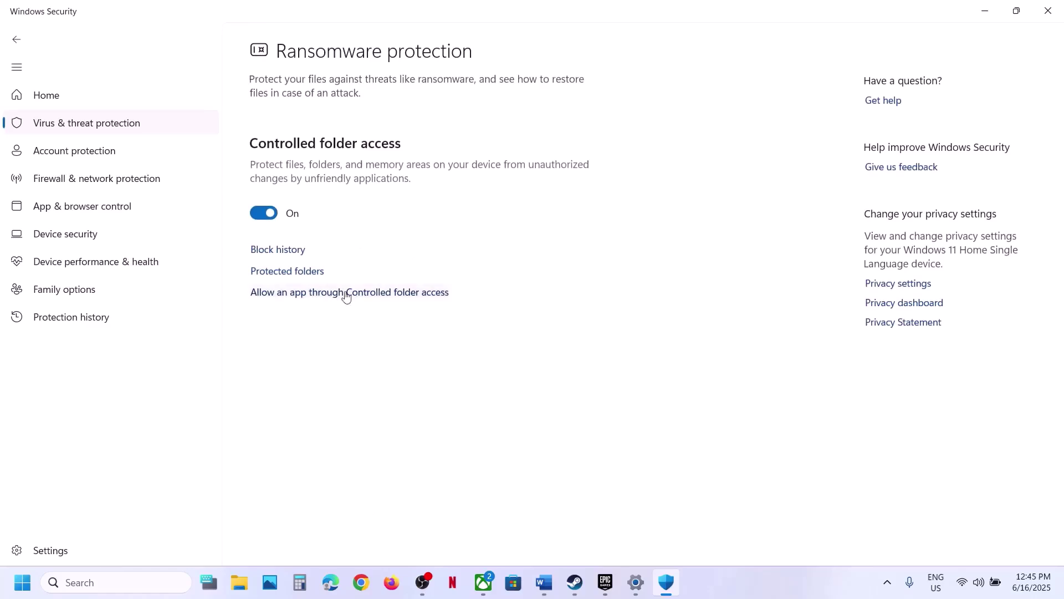
{"action": "left_click", "coordinate": [346, 293]}
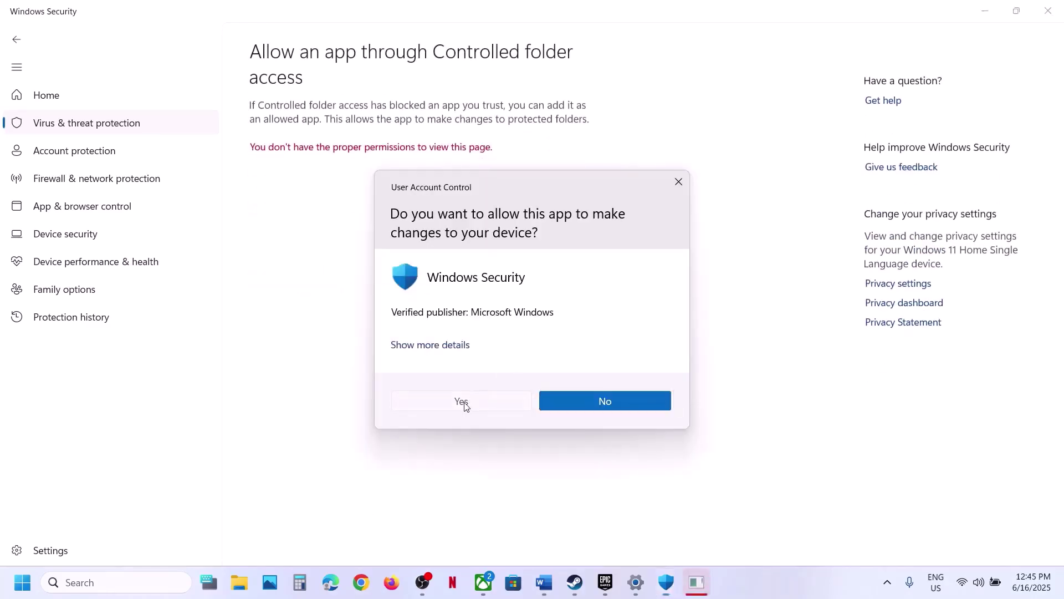
{"action": "left_click", "coordinate": [465, 406]}
- Add the Borderlands3 application from steamapps\common\Borderlands 3\OakGame\Binaries\Win64 to the apps allowed through Controlled folder access
{"action": "left_click", "coordinate": [348, 158]}
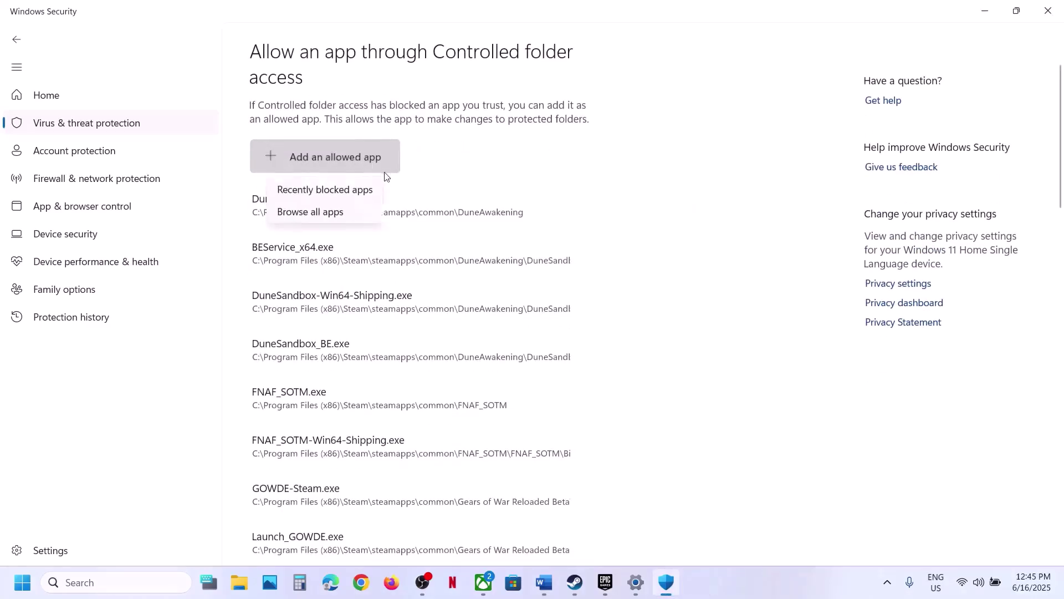
{"action": "left_click", "coordinate": [336, 215]}
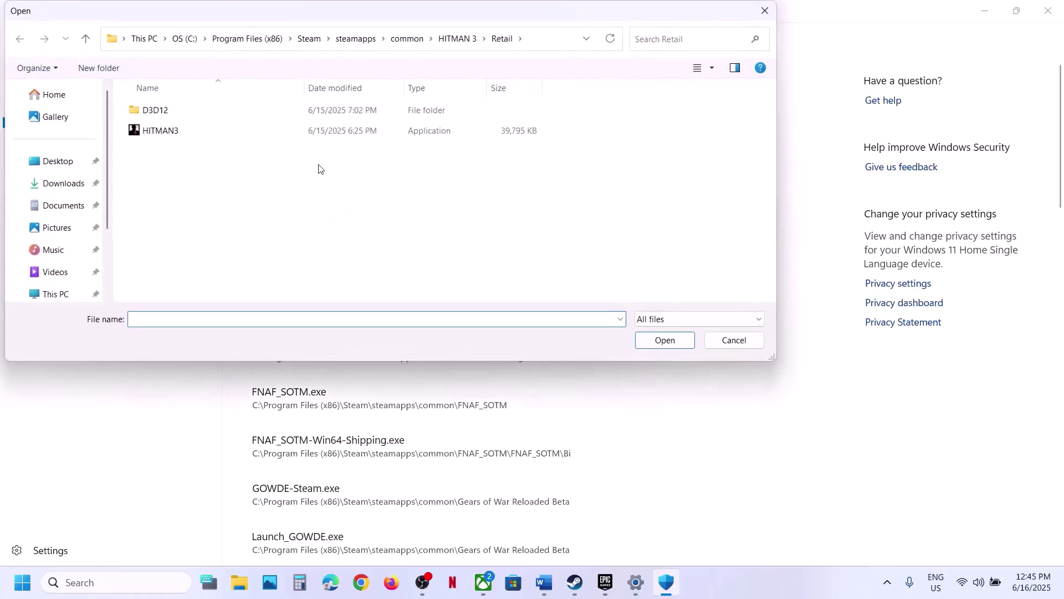
{"action": "left_click", "coordinate": [407, 39]}
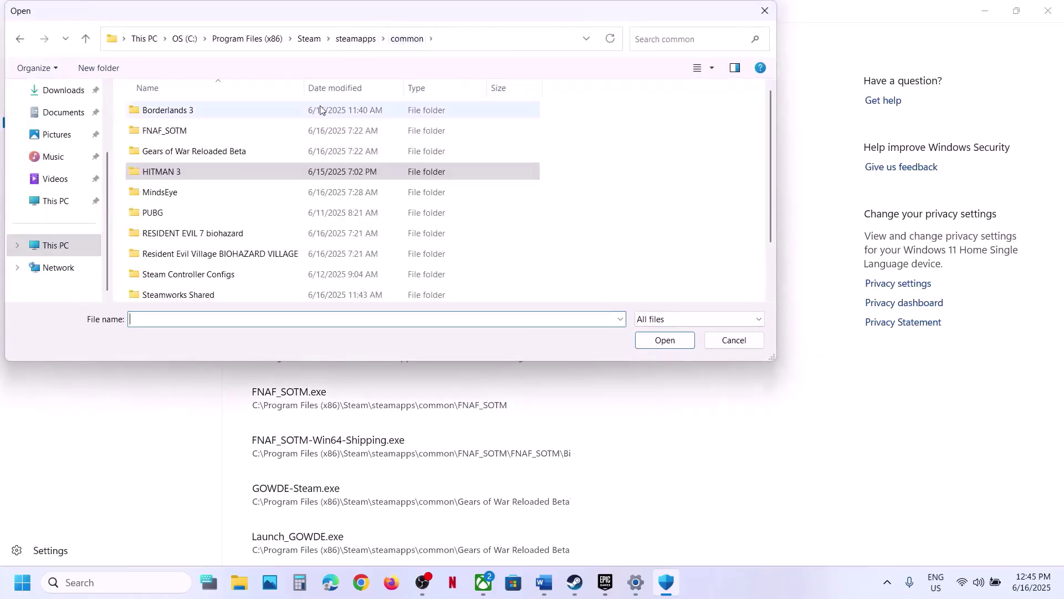
{"action": "double_click", "coordinate": [223, 117]}
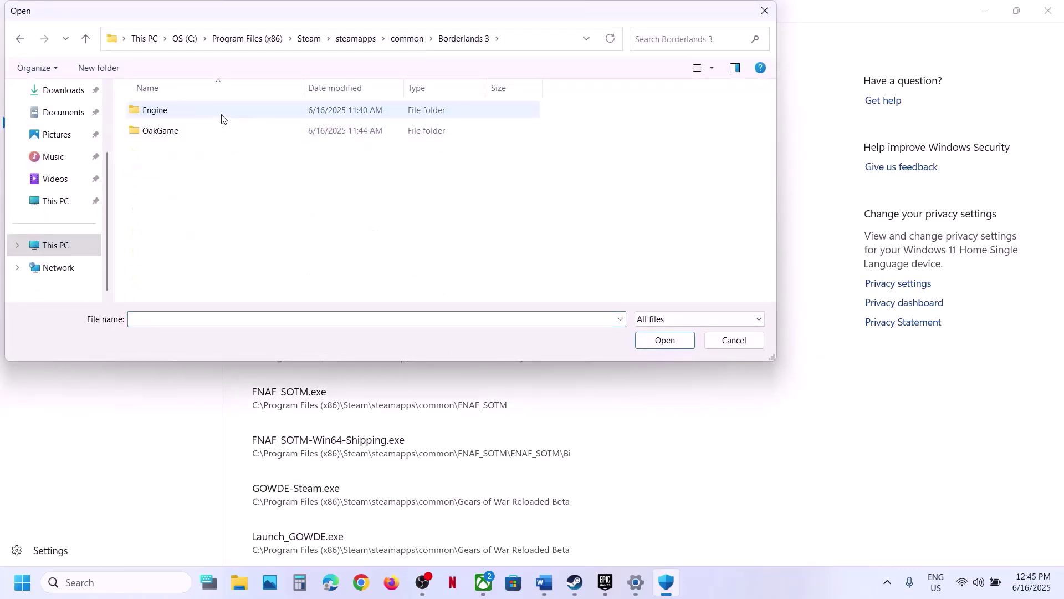
{"action": "double_click", "coordinate": [189, 133]}
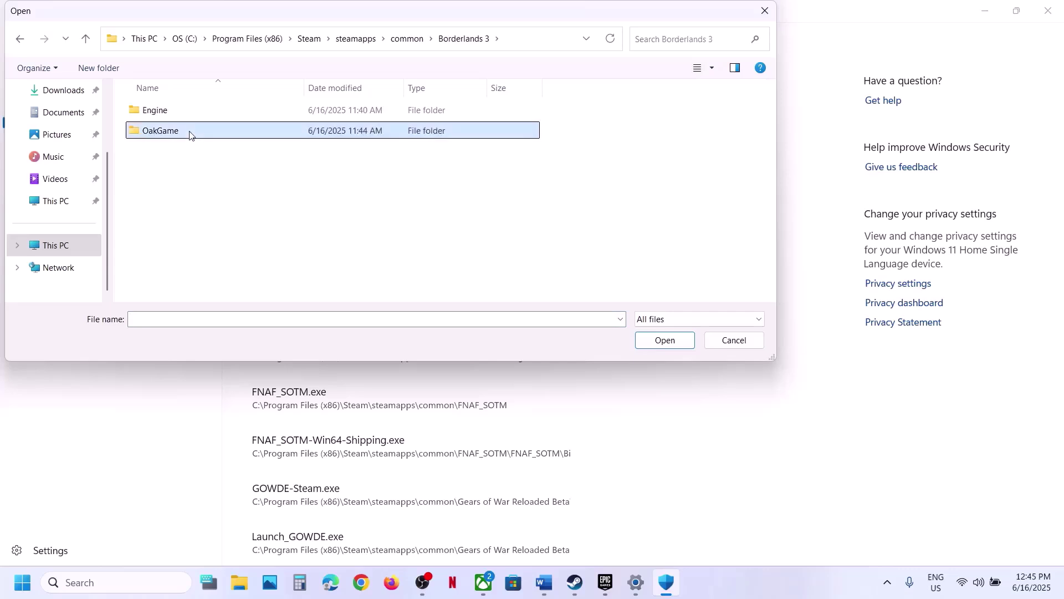
{"action": "left_click", "coordinate": [178, 114]}
{"action": "double_click", "coordinate": [178, 115]}
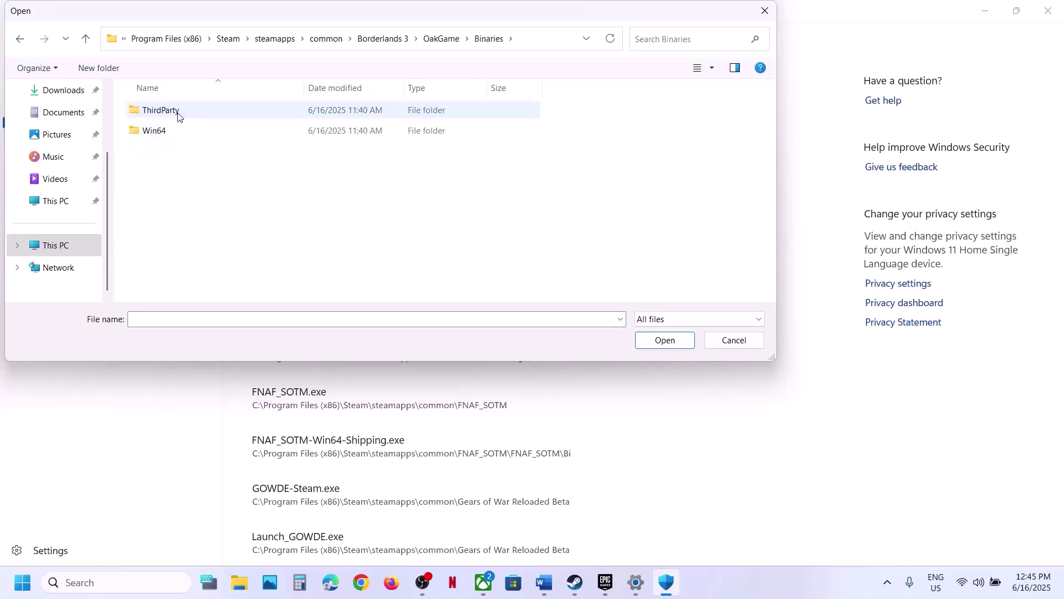
{"action": "double_click", "coordinate": [167, 132]}
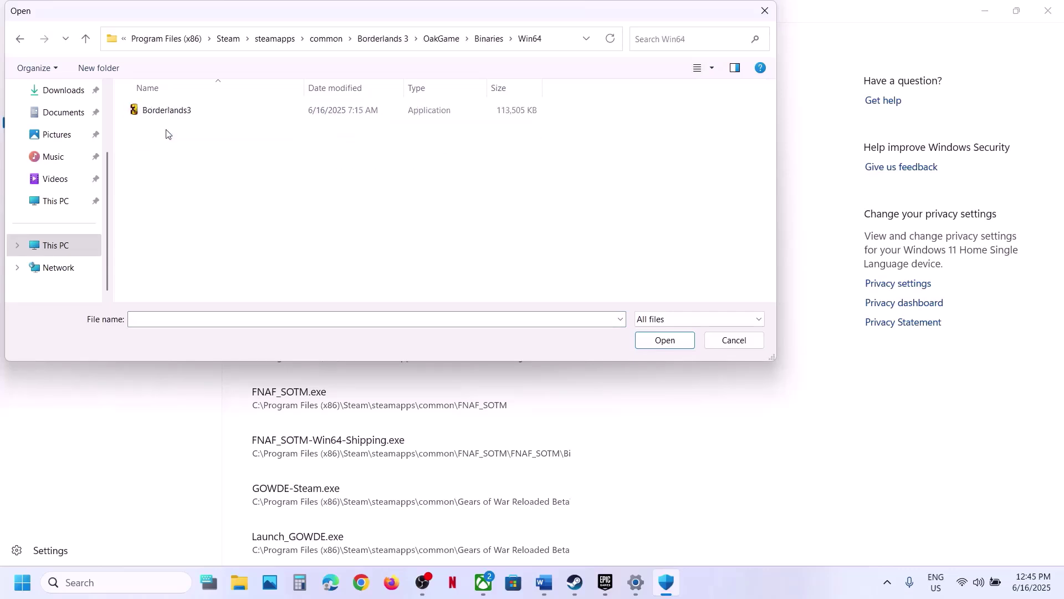
{"action": "left_click", "coordinate": [205, 112]}
{"action": "left_click", "coordinate": [659, 339]}
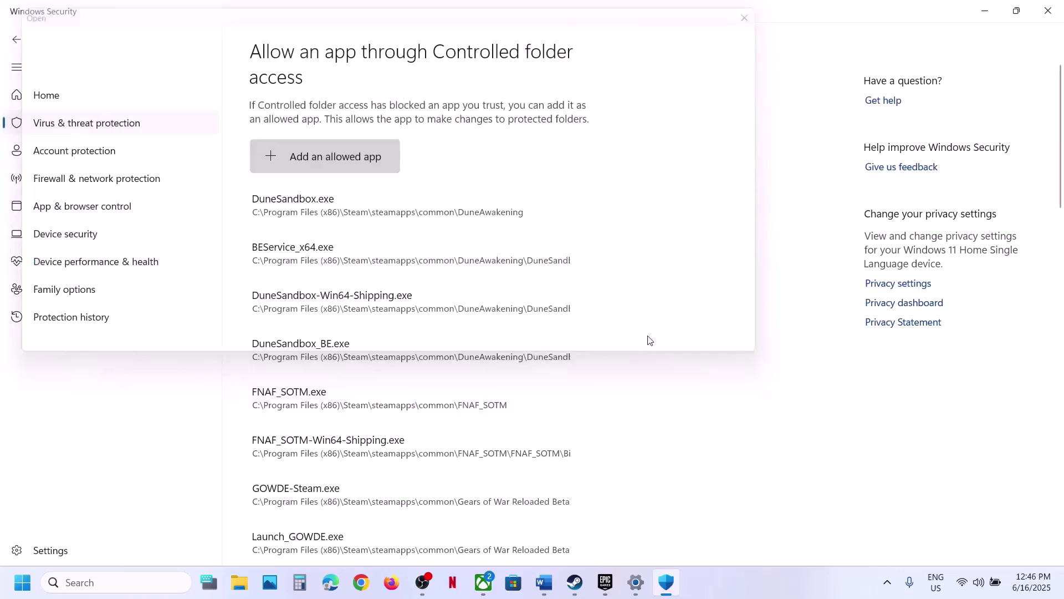
- Browse for another app to allow, checking the Borderlands 3 Engine\Binaries\Win64 folder for executables
{"action": "left_click", "coordinate": [340, 146]}
{"action": "left_click", "coordinate": [330, 211]}
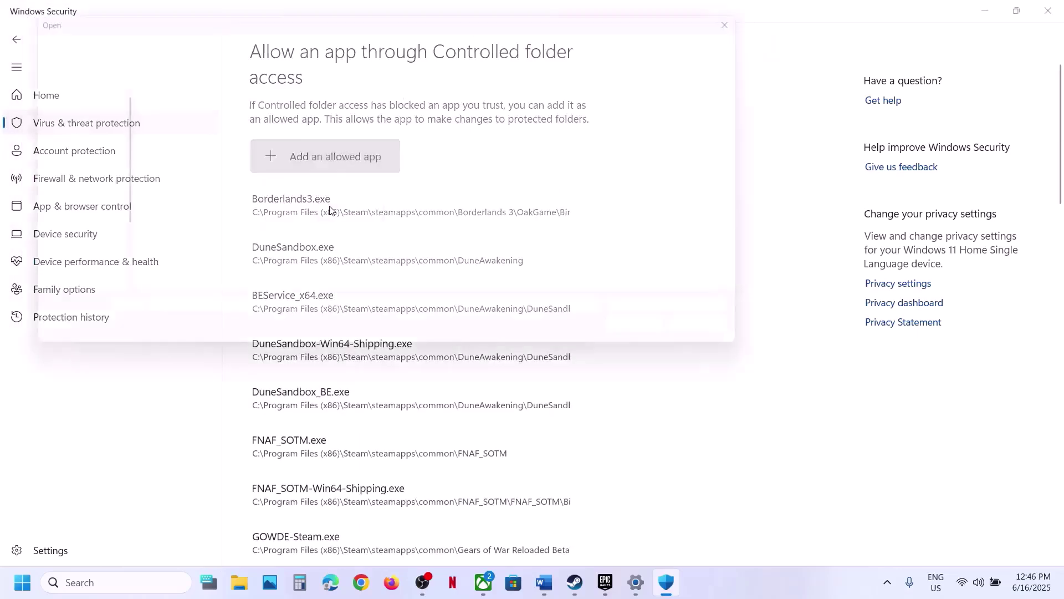
{"action": "left_click", "coordinate": [90, 43]}
{"action": "left_click", "coordinate": [90, 43]}
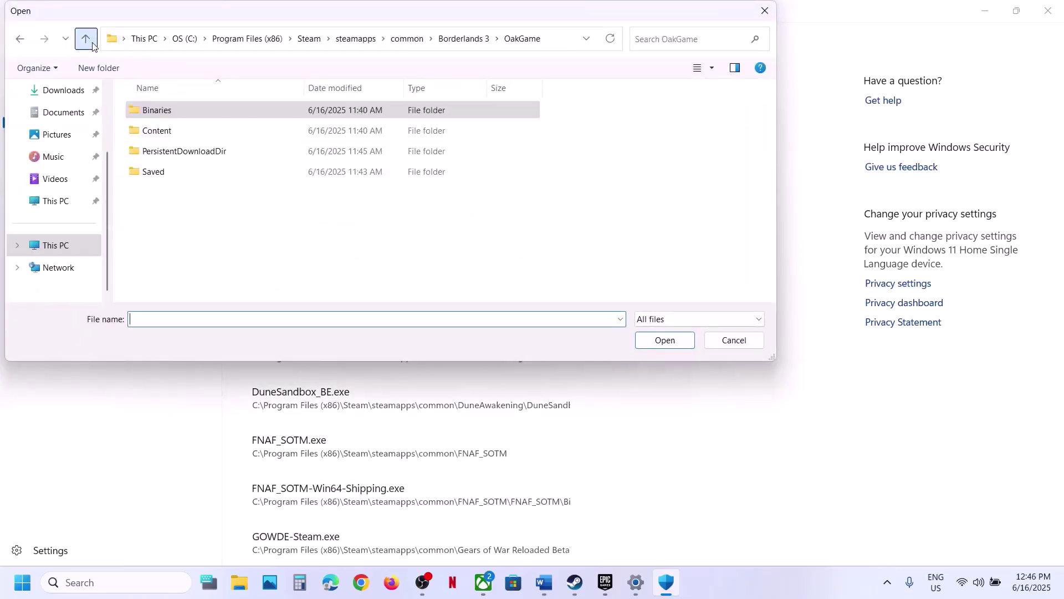
{"action": "left_click", "coordinate": [87, 40]}
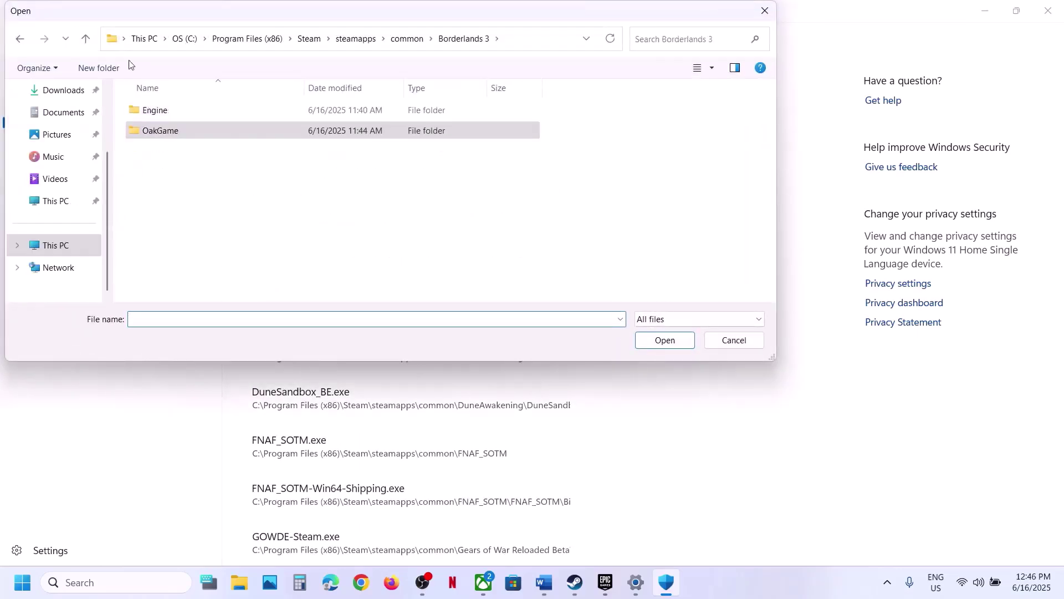
{"action": "double_click", "coordinate": [178, 115]}
{"action": "double_click", "coordinate": [178, 114]}
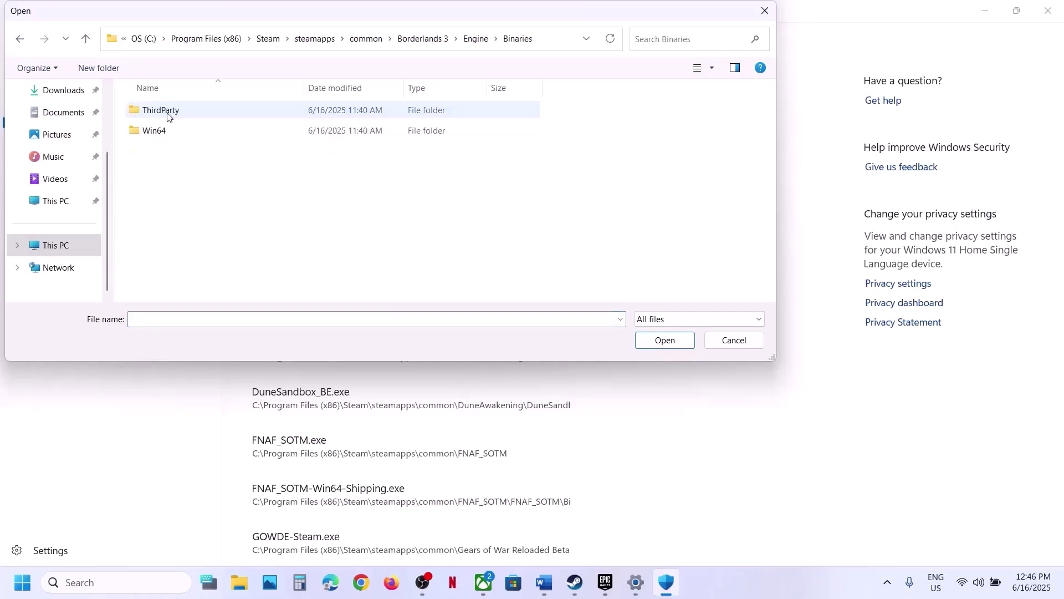
{"action": "double_click", "coordinate": [150, 133]}
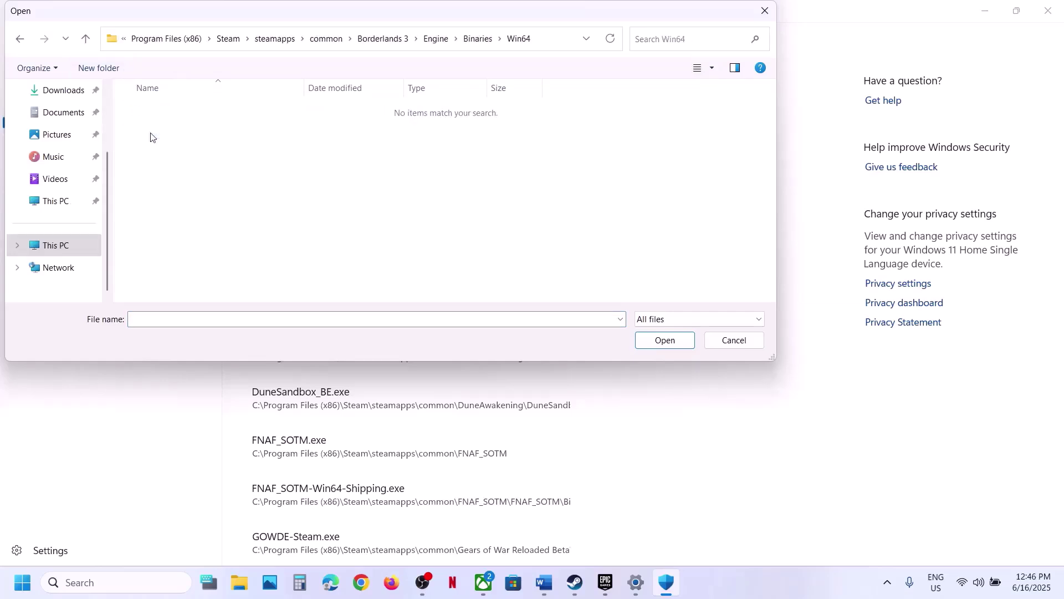
- Revisit the game's OakGame\Binaries\Win64 folder and dismiss the file selection without adding another app
{"action": "left_click", "coordinate": [86, 38]}
{"action": "left_click", "coordinate": [86, 39]}
{"action": "left_click", "coordinate": [86, 39]}
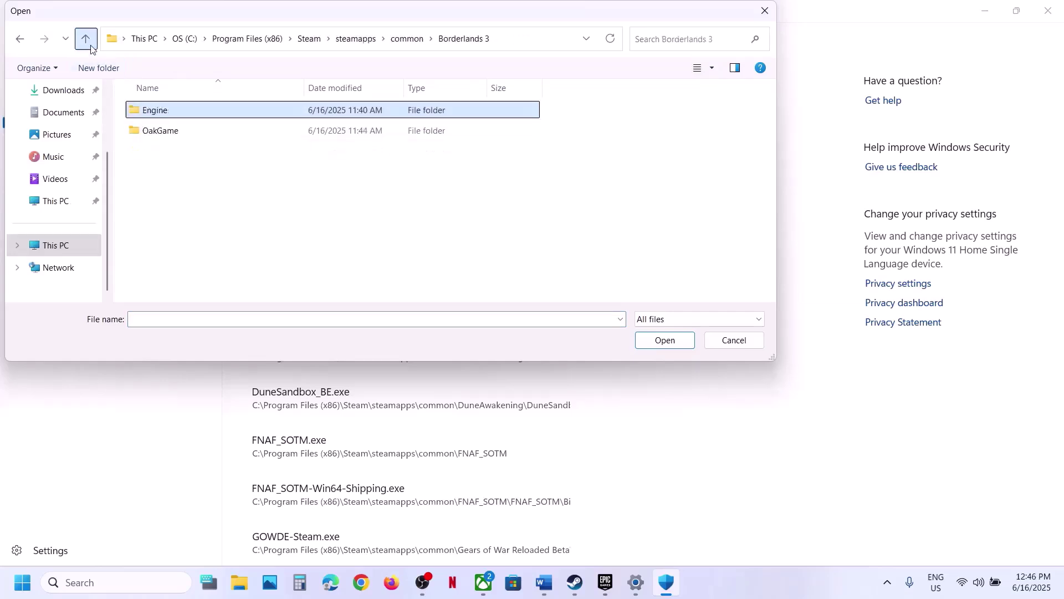
{"action": "left_click", "coordinate": [148, 129]}
{"action": "double_click", "coordinate": [148, 130]}
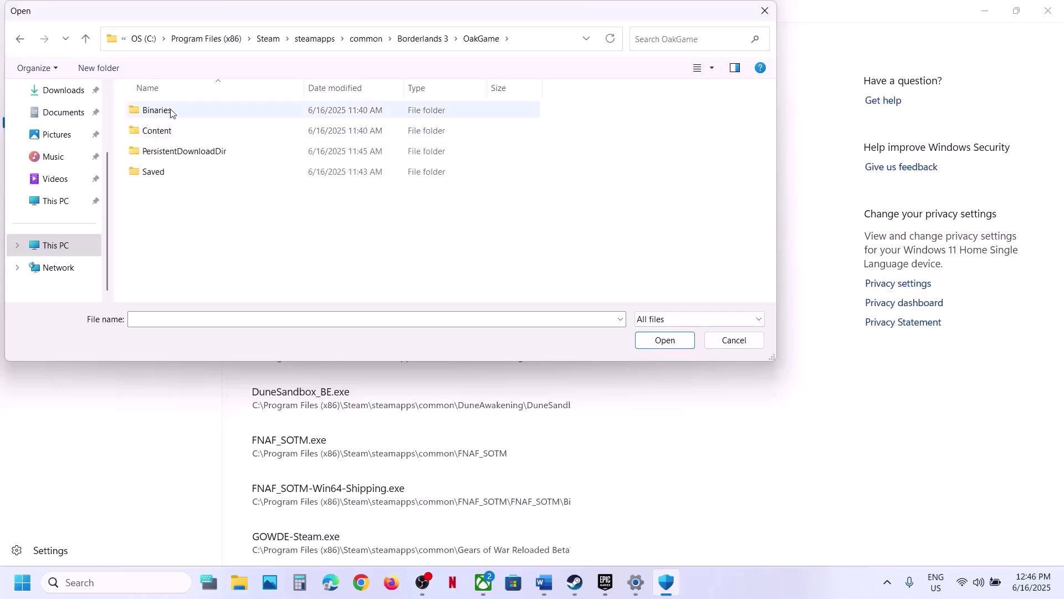
{"action": "double_click", "coordinate": [171, 113]}
{"action": "double_click", "coordinate": [161, 132]}
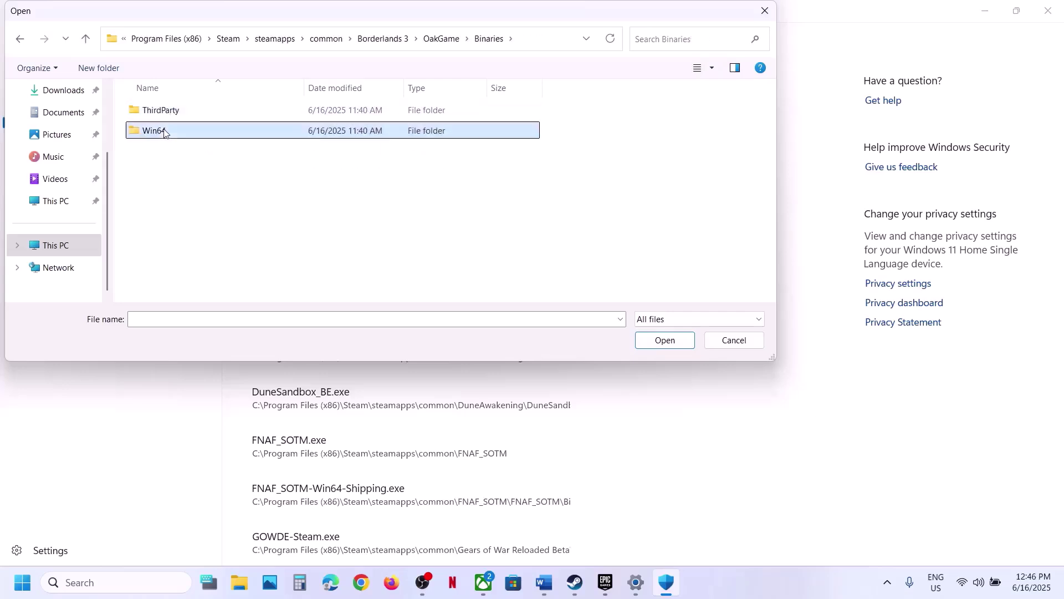
{"action": "left_click", "coordinate": [760, 16]}
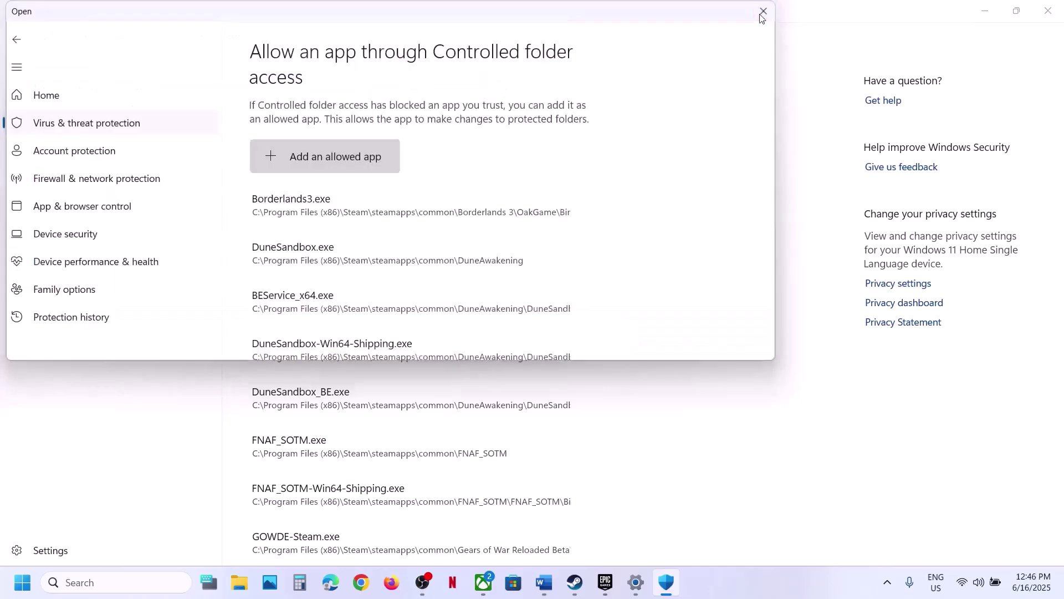
- Open the list of apps allowed through Windows Defender Firewall from Control Panel's System and Security settings
{"action": "left_click", "coordinate": [78, 582]}
{"action": "type", "text": "control"}
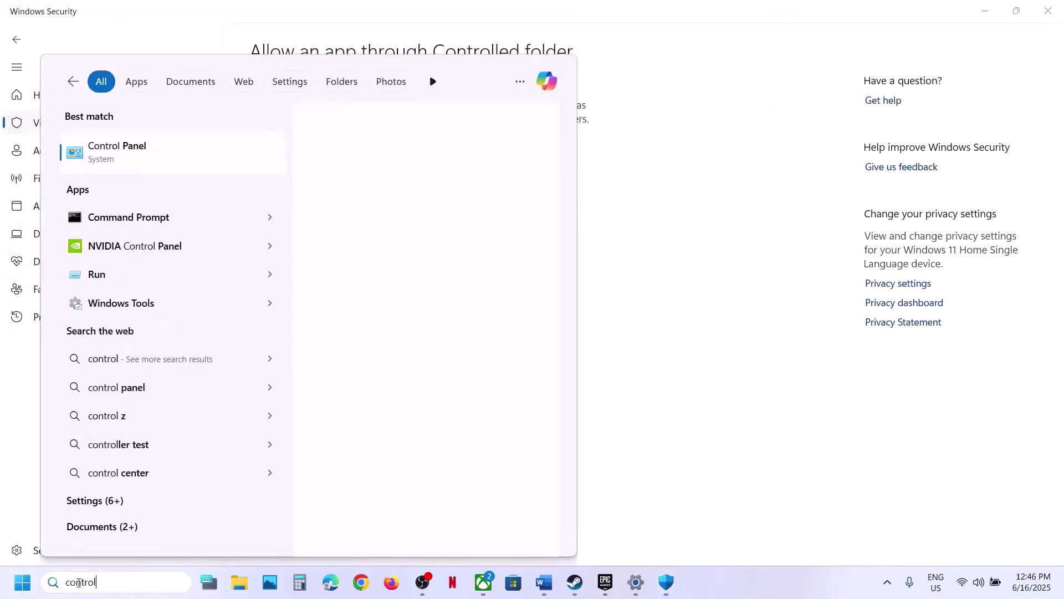
{"action": "key", "text": "Return"}
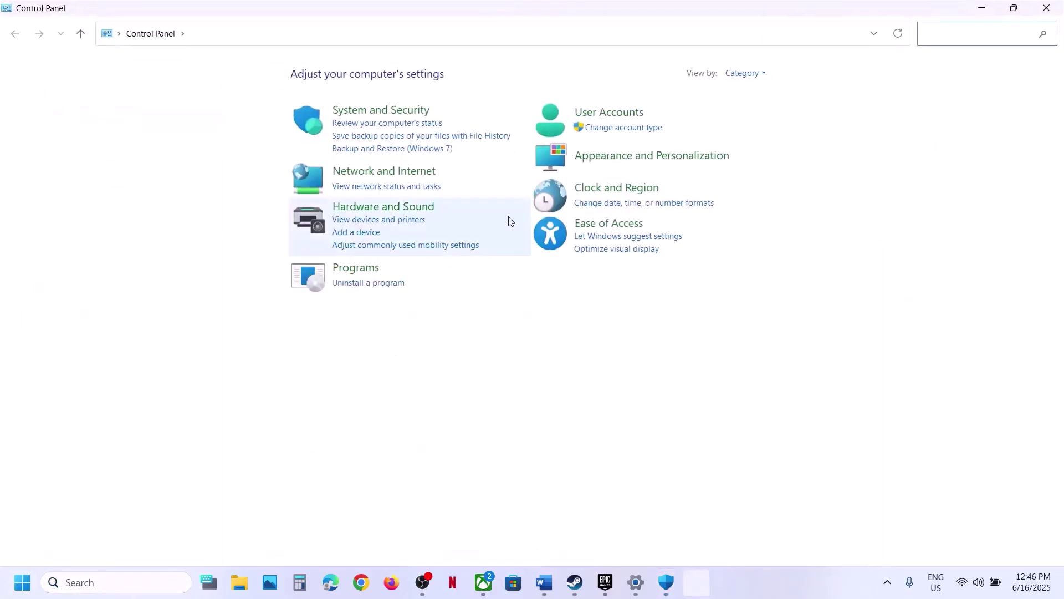
{"action": "left_click", "coordinate": [375, 109]}
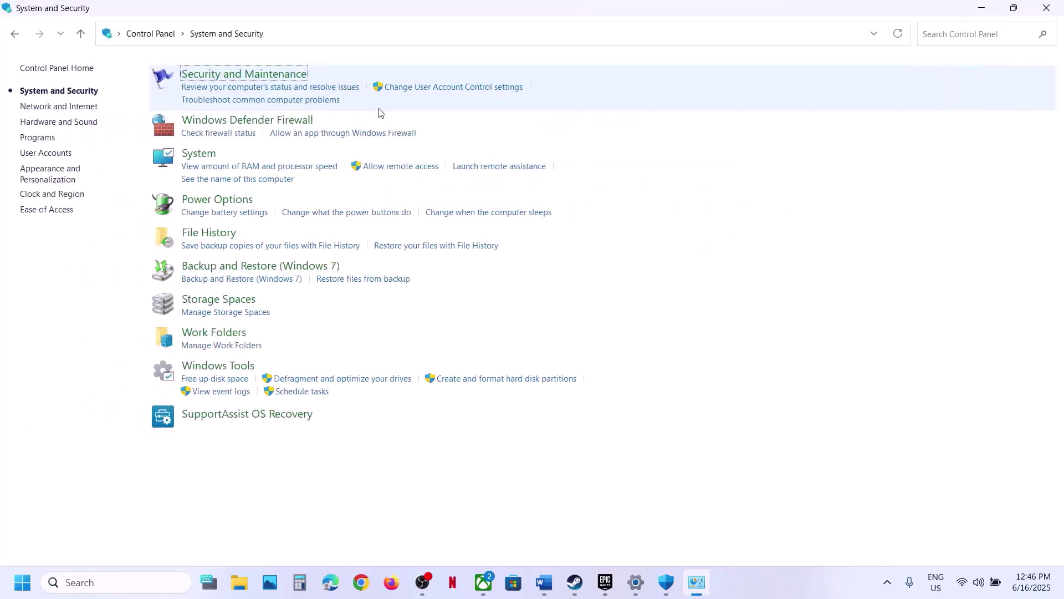
{"action": "left_click", "coordinate": [243, 123]}
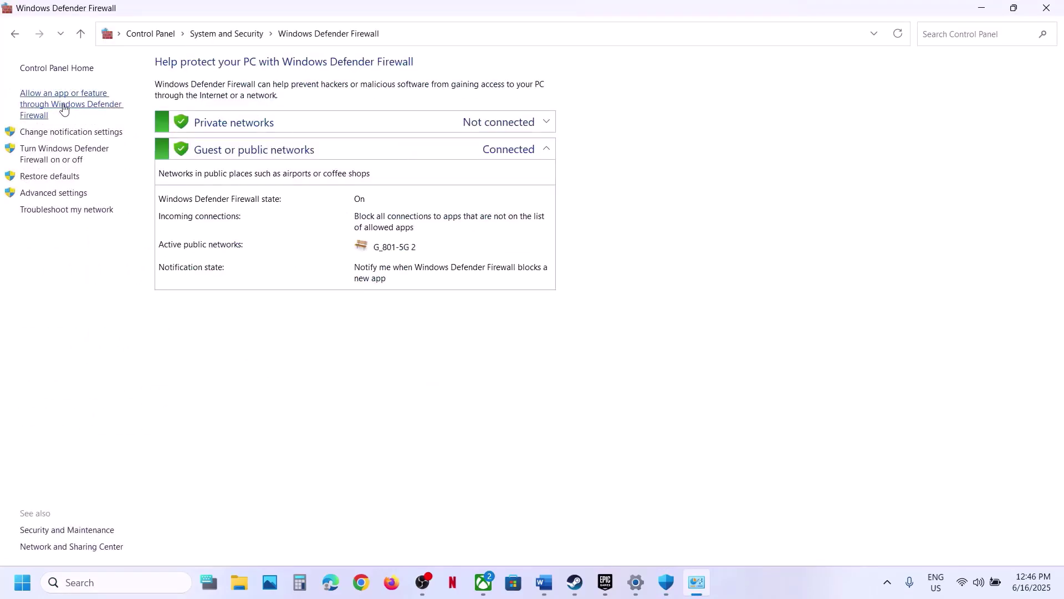
{"action": "left_click", "coordinate": [64, 109]}
- Enable changes to the firewall's allowed apps and choose Borderlands3 from steamapps\common\Borderlands 3\OakGame\Binaries\Win64 as another app to allow
{"action": "left_click", "coordinate": [686, 107]}
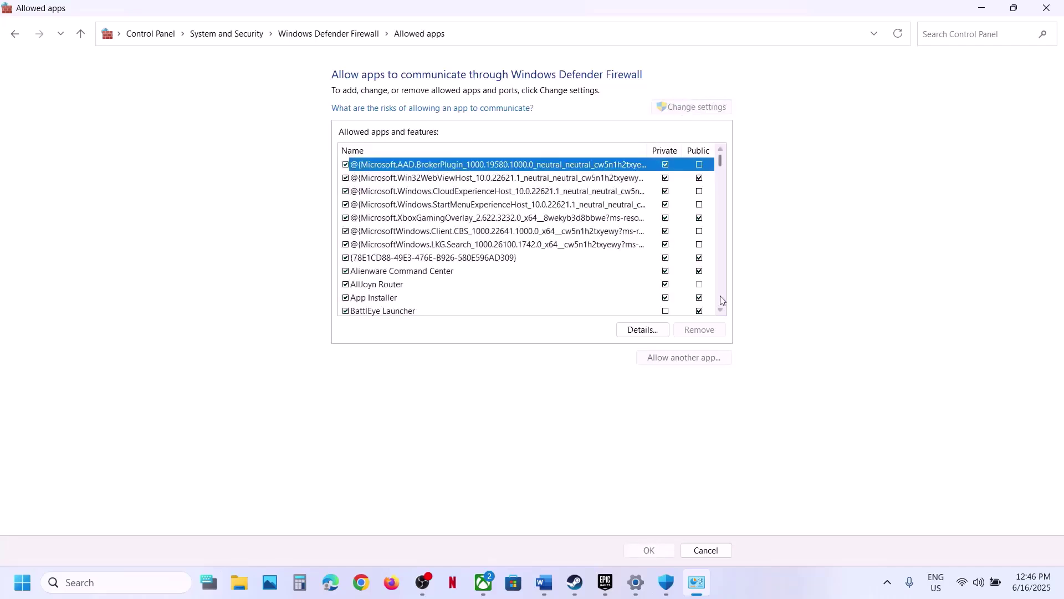
{"action": "left_click", "coordinate": [688, 359]}
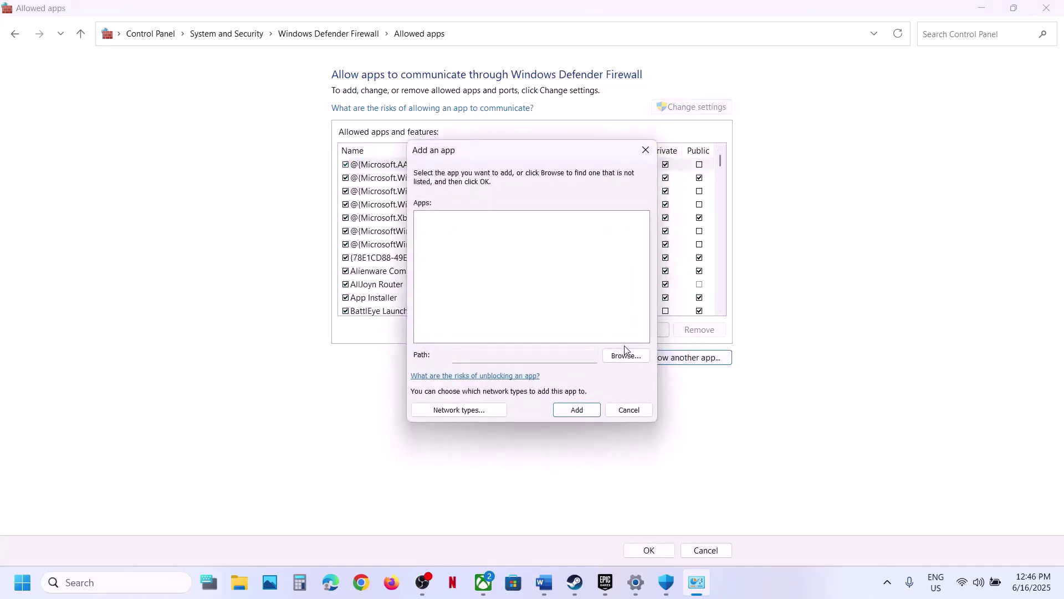
{"action": "left_click", "coordinate": [625, 354]}
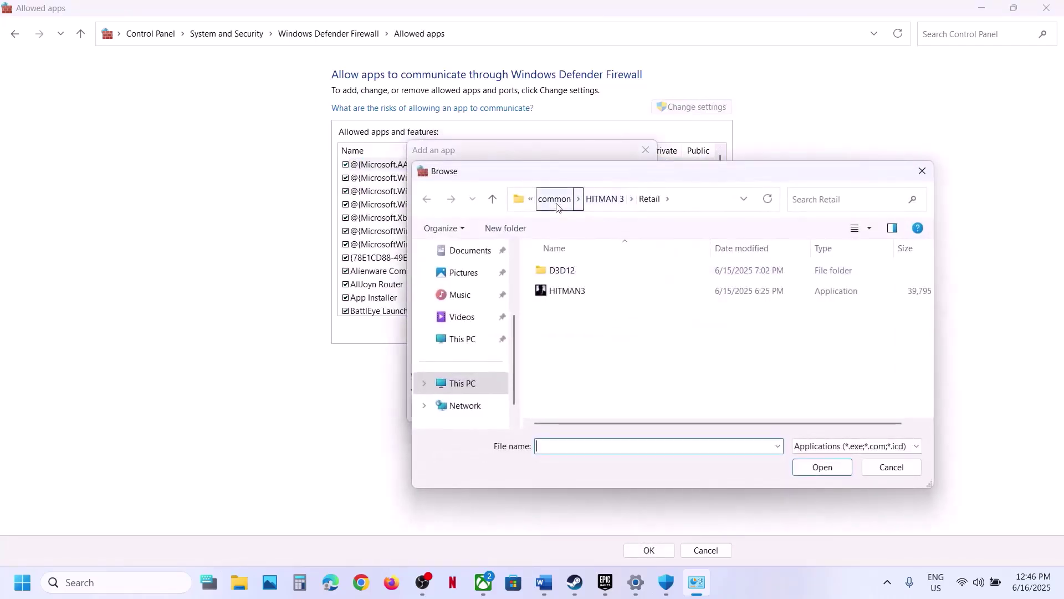
{"action": "left_click", "coordinate": [557, 207]}
{"action": "double_click", "coordinate": [577, 273]}
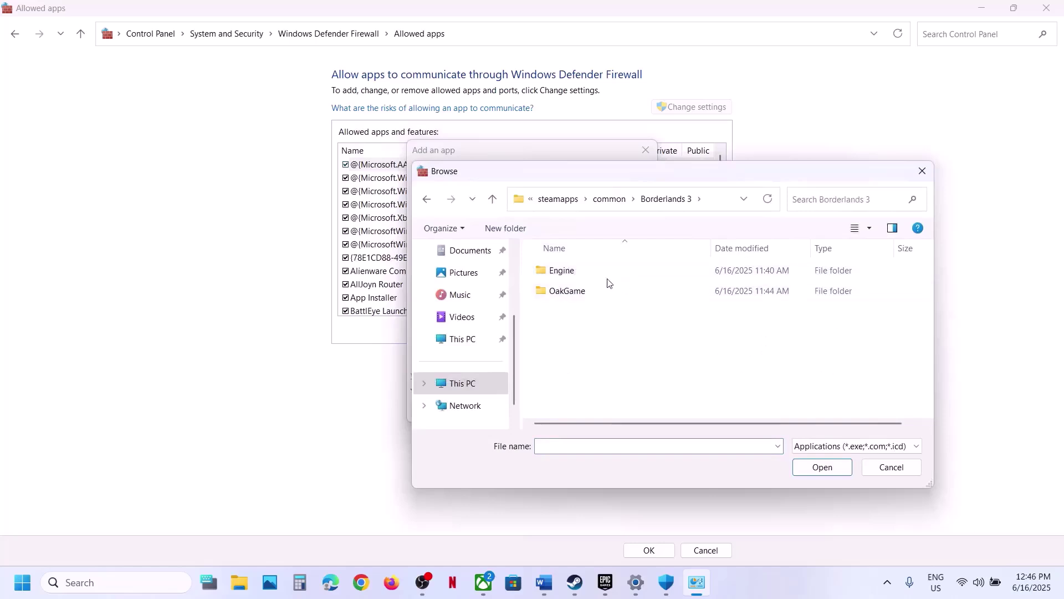
{"action": "double_click", "coordinate": [582, 291]}
{"action": "double_click", "coordinate": [580, 274]}
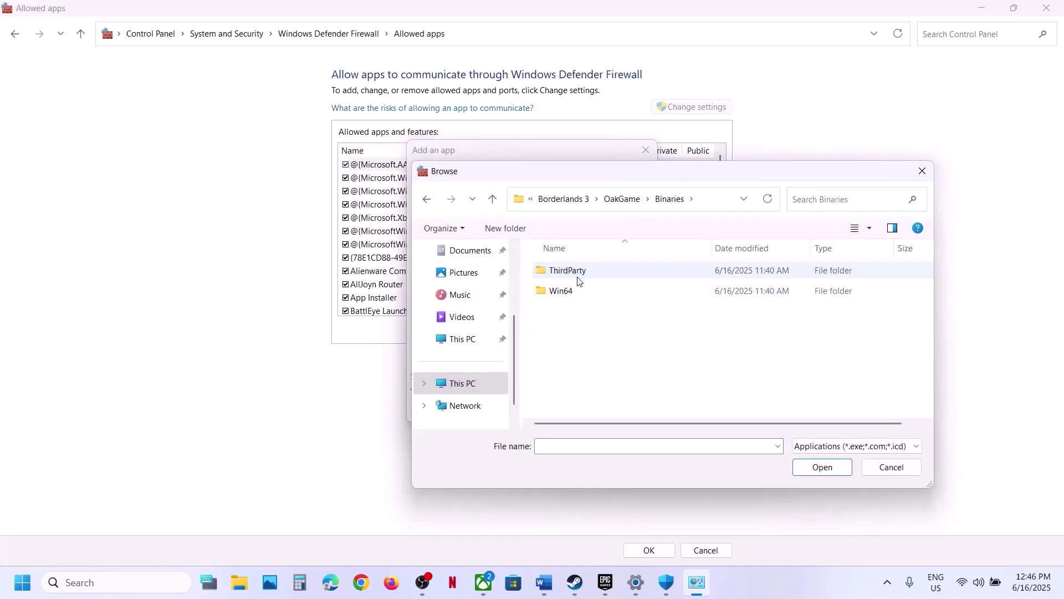
{"action": "double_click", "coordinate": [565, 291]}
{"action": "left_click", "coordinate": [578, 272]}
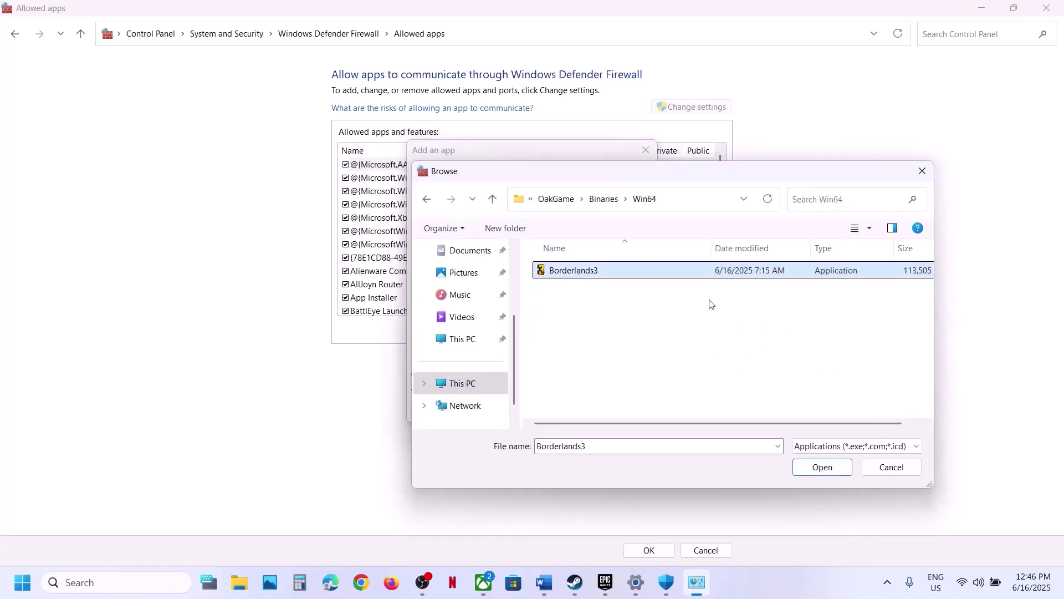
{"action": "left_click", "coordinate": [832, 466]}
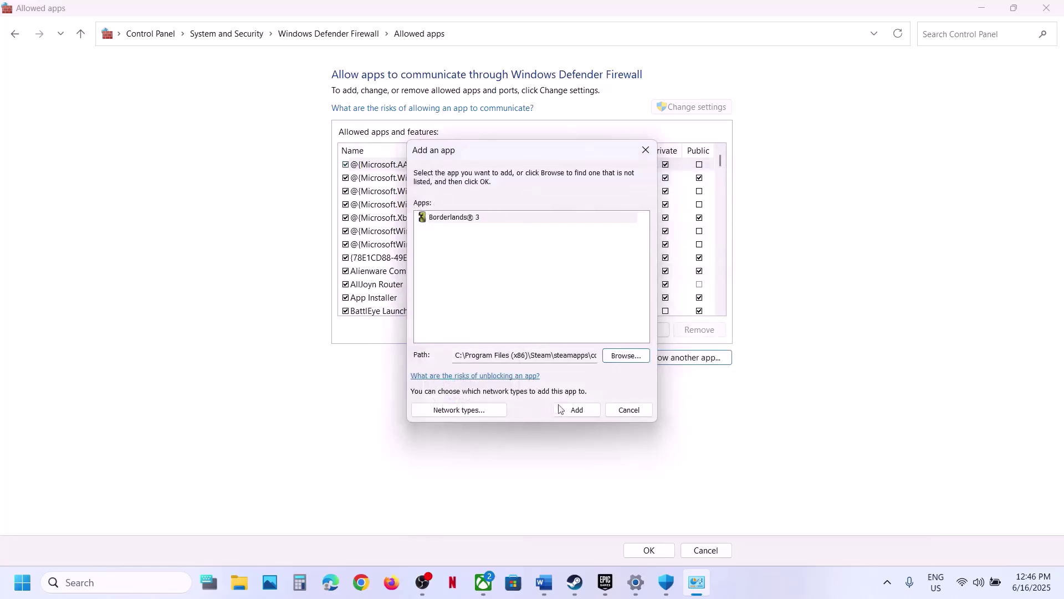
- Try to add the chosen Borderlands 3 app to the firewall's allowed apps, and select its entry in the list
{"action": "left_click", "coordinate": [579, 412]}
{"action": "left_click", "coordinate": [606, 343]}
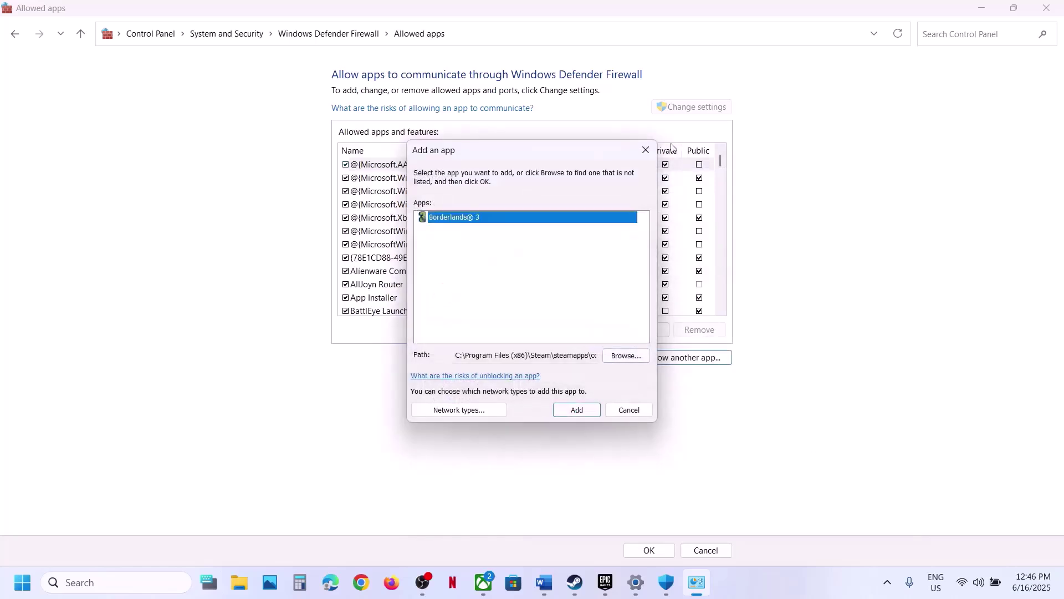
{"action": "left_click", "coordinate": [646, 149]}
{"action": "left_click", "coordinate": [410, 257]}
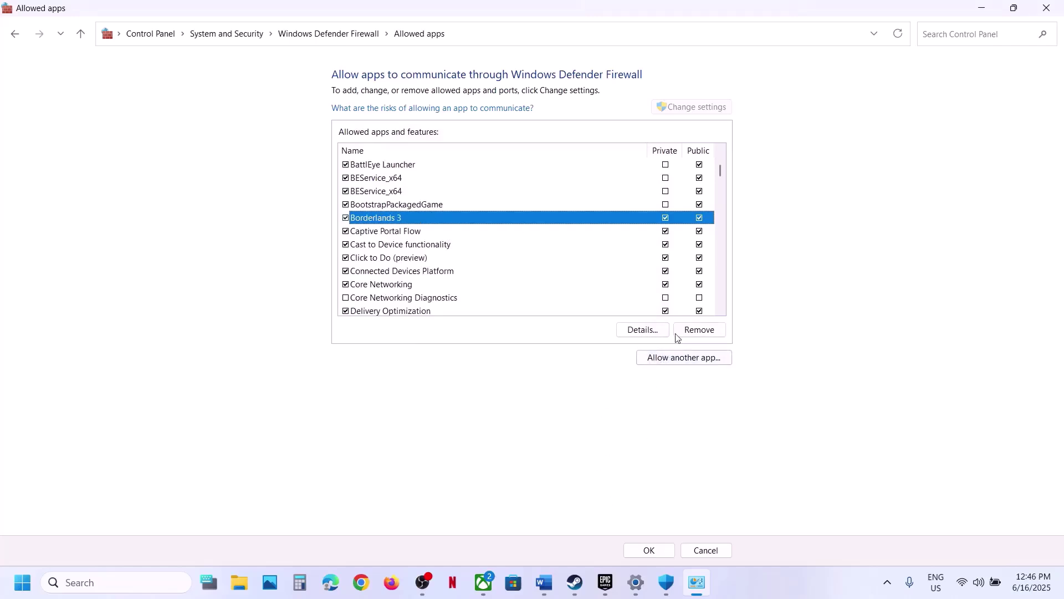
- Browse for another app to allow through the firewall, looking through the Program Files folder on drive C for the game's location
{"action": "left_click", "coordinate": [681, 359]}
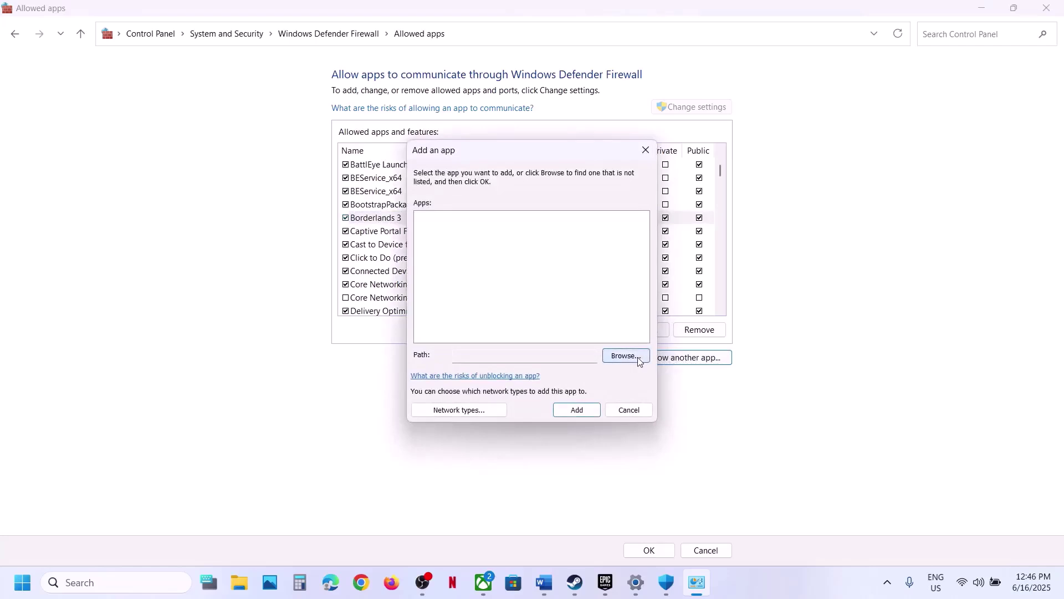
{"action": "left_click", "coordinate": [637, 357]}
{"action": "scroll", "coordinate": [468, 388], "scroll_direction": "down", "scroll_amount": 2}
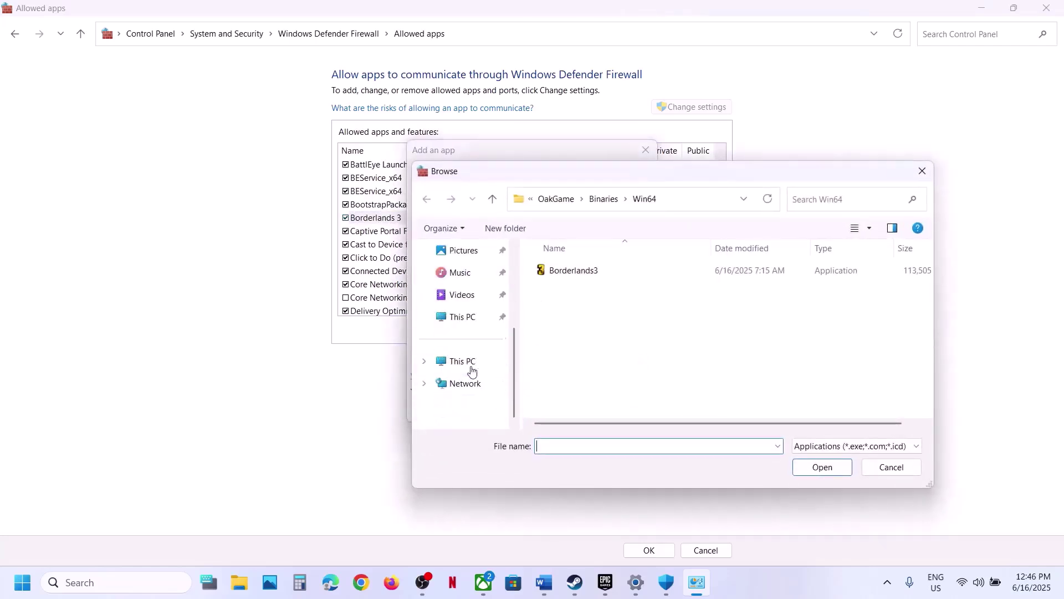
{"action": "left_click", "coordinate": [467, 320]}
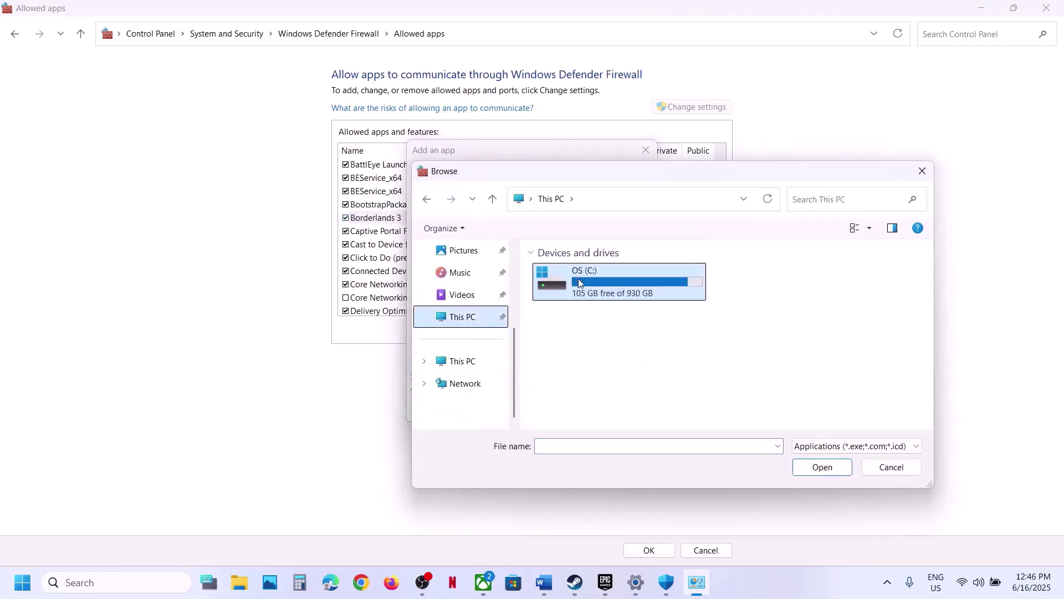
{"action": "double_click", "coordinate": [579, 281]}
{"action": "scroll", "coordinate": [579, 282], "scroll_direction": "down", "scroll_amount": 3}
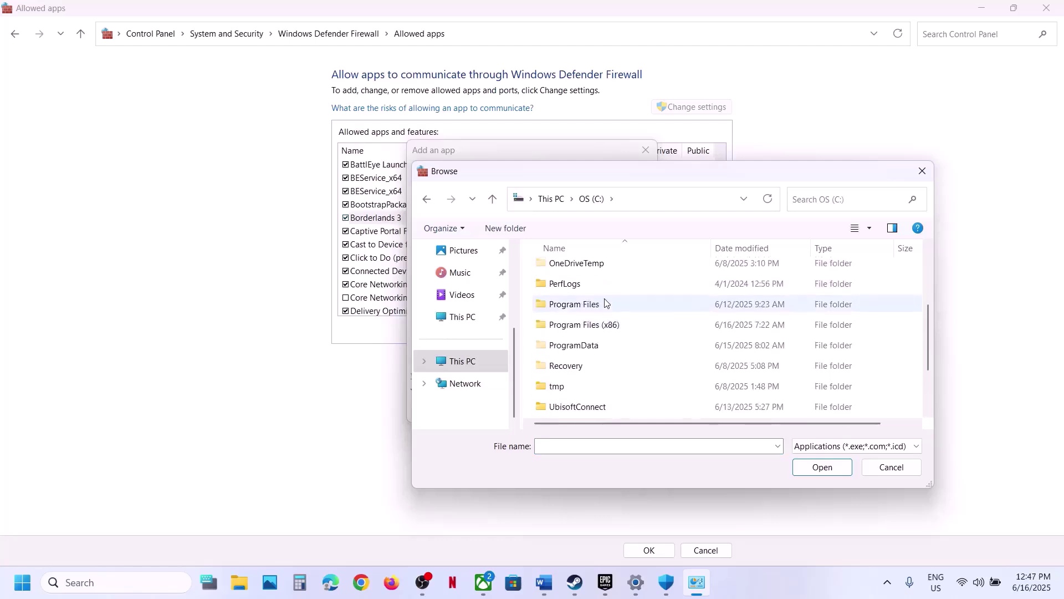
{"action": "double_click", "coordinate": [574, 304]}
{"action": "scroll", "coordinate": [602, 306], "scroll_direction": "down", "scroll_amount": 2}
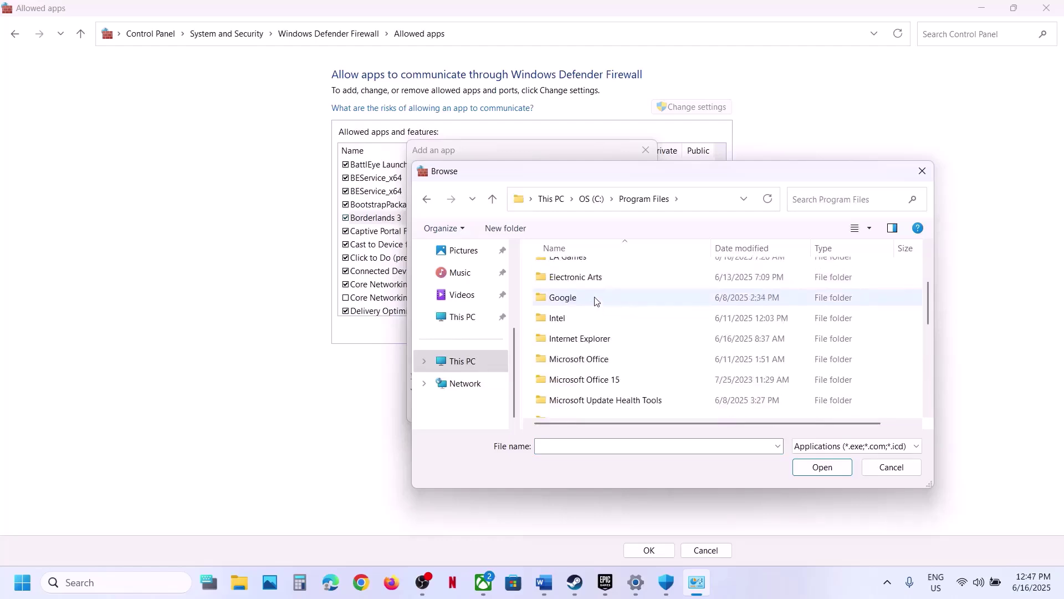
{"action": "scroll", "coordinate": [594, 301], "scroll_direction": "up", "scroll_amount": 1}
{"action": "scroll", "coordinate": [556, 310], "scroll_direction": "down", "scroll_amount": 1}
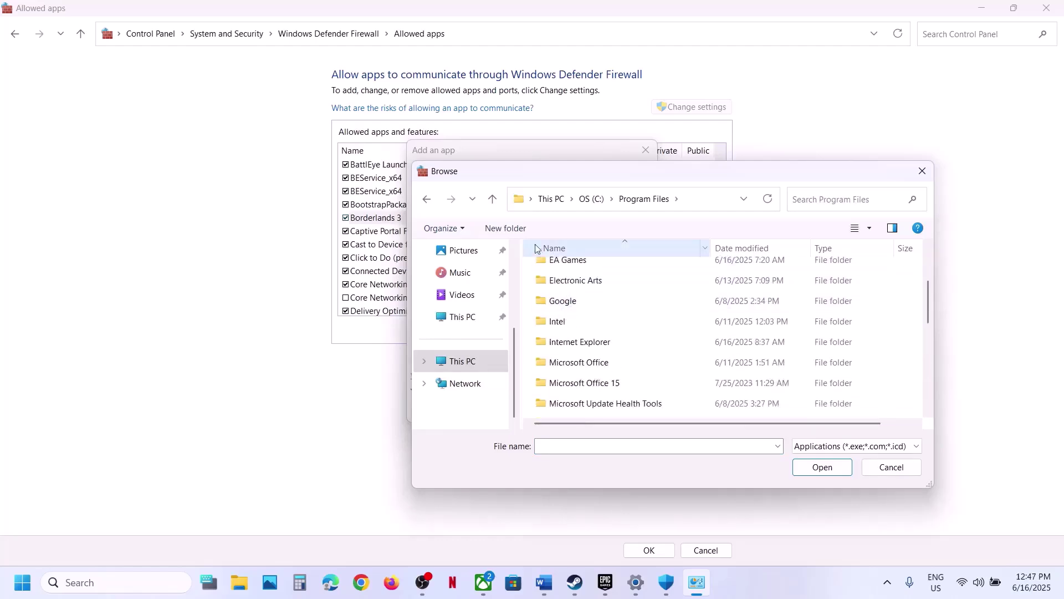
- Check the Program Files (x86)\Epic Games folder for the game, and dismiss the app selection without adding anything
{"action": "left_click", "coordinate": [492, 198]}
{"action": "scroll", "coordinate": [589, 363], "scroll_direction": "down", "scroll_amount": 1}
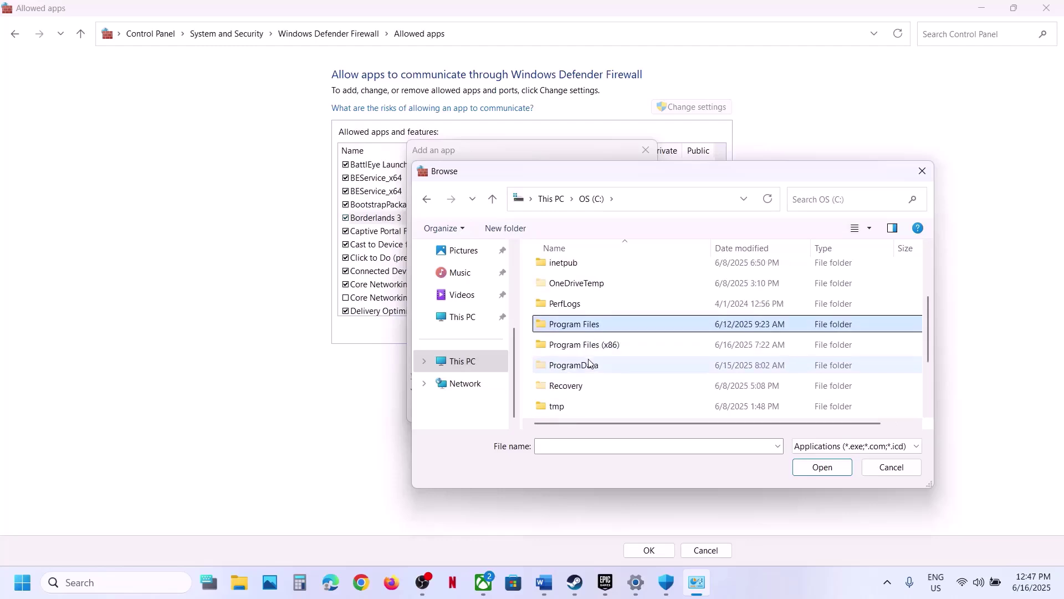
{"action": "double_click", "coordinate": [587, 345]}
{"action": "scroll", "coordinate": [591, 327], "scroll_direction": "down", "scroll_amount": 1}
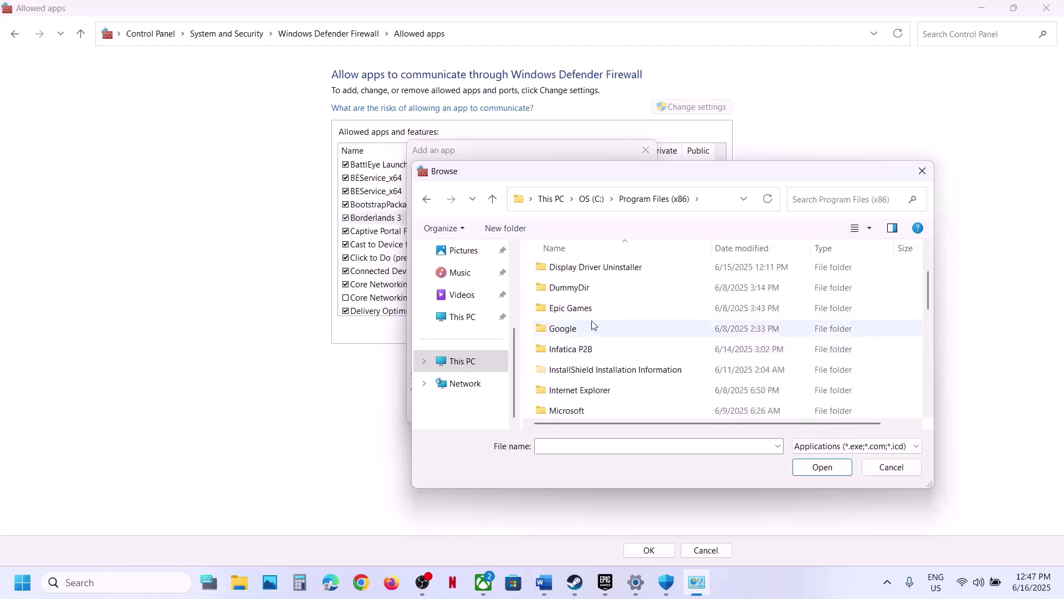
{"action": "double_click", "coordinate": [575, 308]}
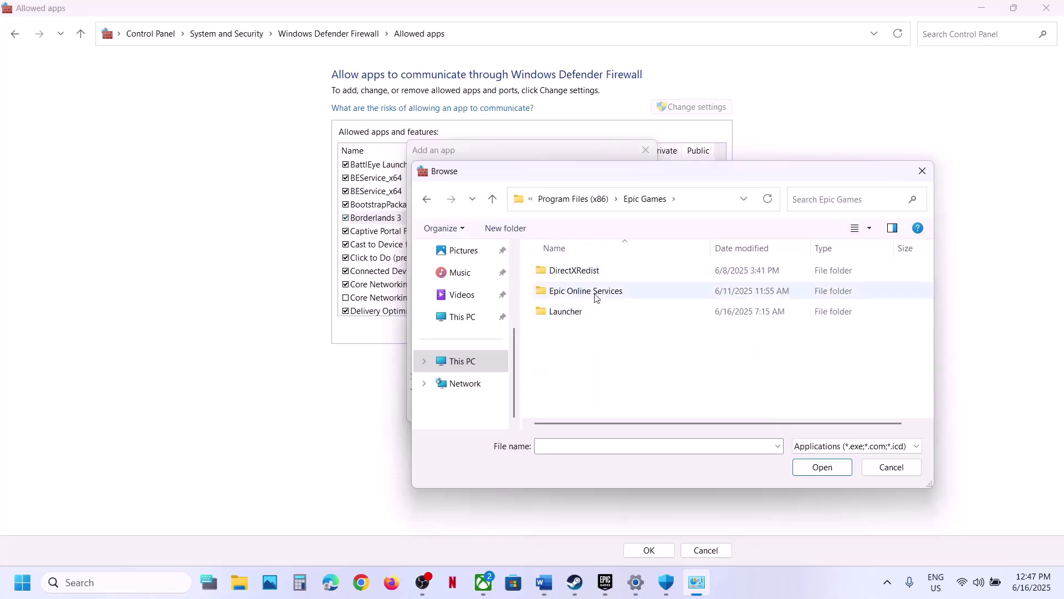
{"action": "left_click", "coordinate": [494, 199]}
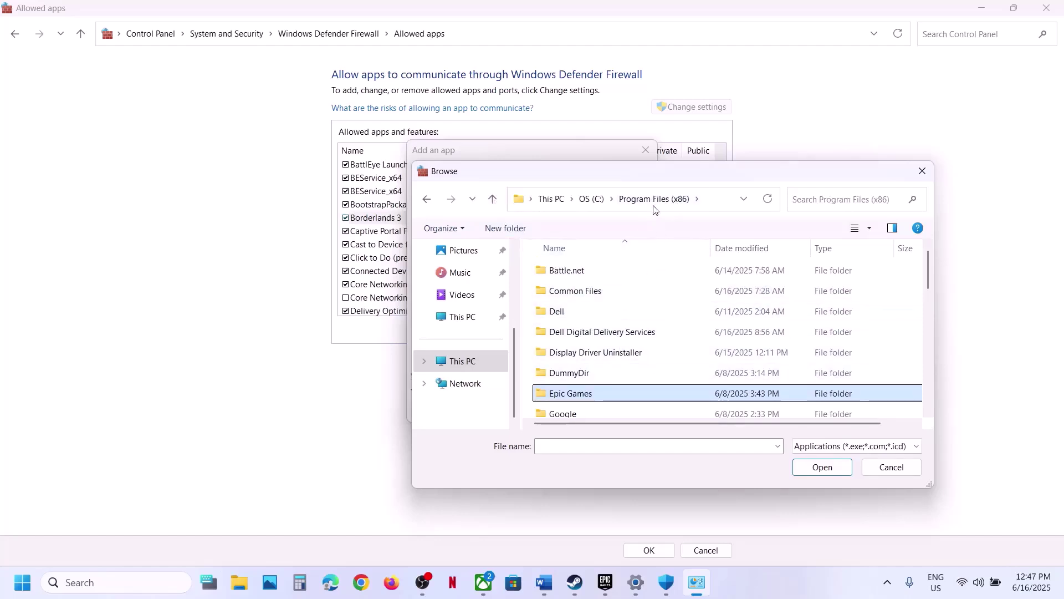
{"action": "left_click", "coordinate": [492, 199]}
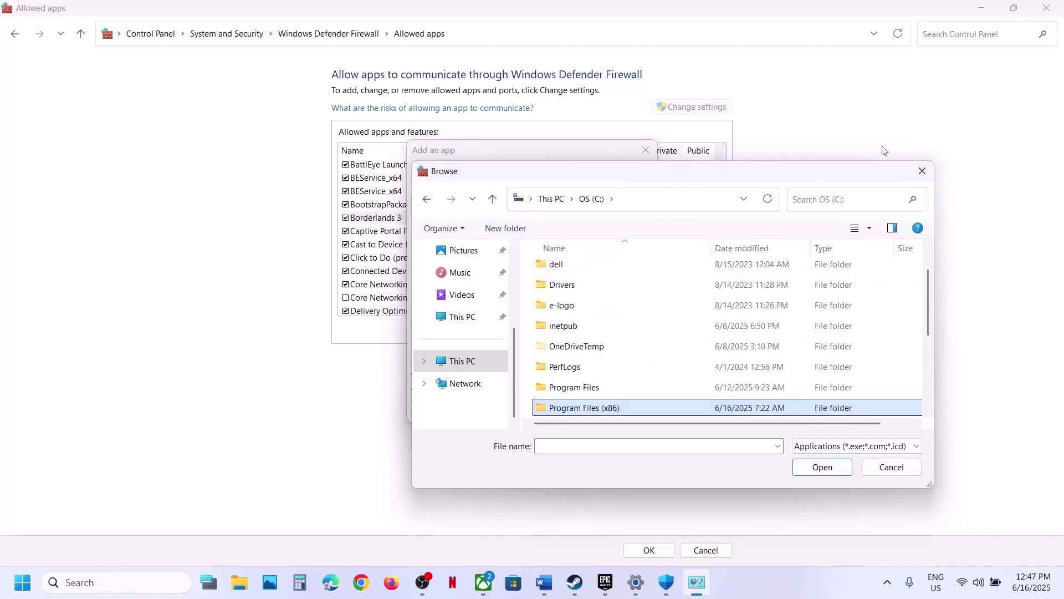
{"action": "left_click", "coordinate": [918, 170]}
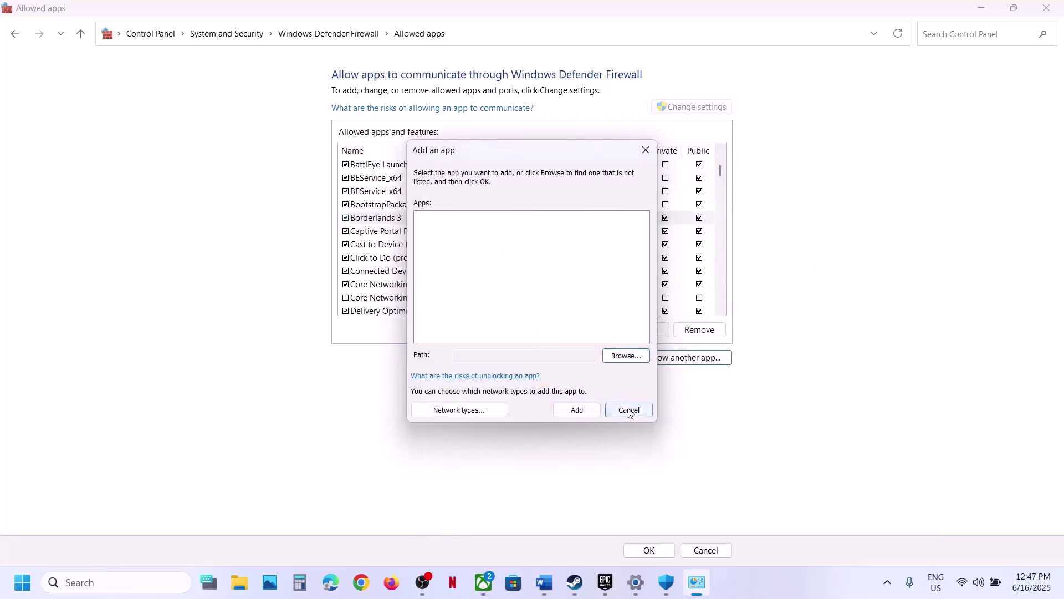
{"action": "left_click", "coordinate": [629, 409]}
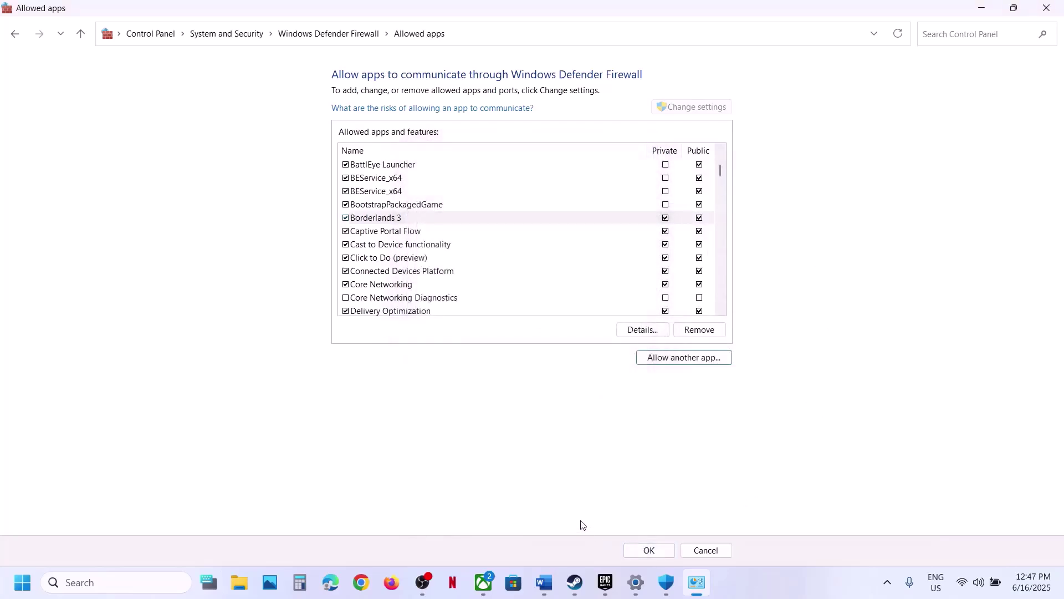
- Switch to the Word document and highlight Step 2 on performing a clean installation of the latest graphics card driver and text further below
{"action": "left_click", "coordinate": [544, 582]}
{"action": "scroll", "coordinate": [310, 383], "scroll_direction": "down", "scroll_amount": 3}
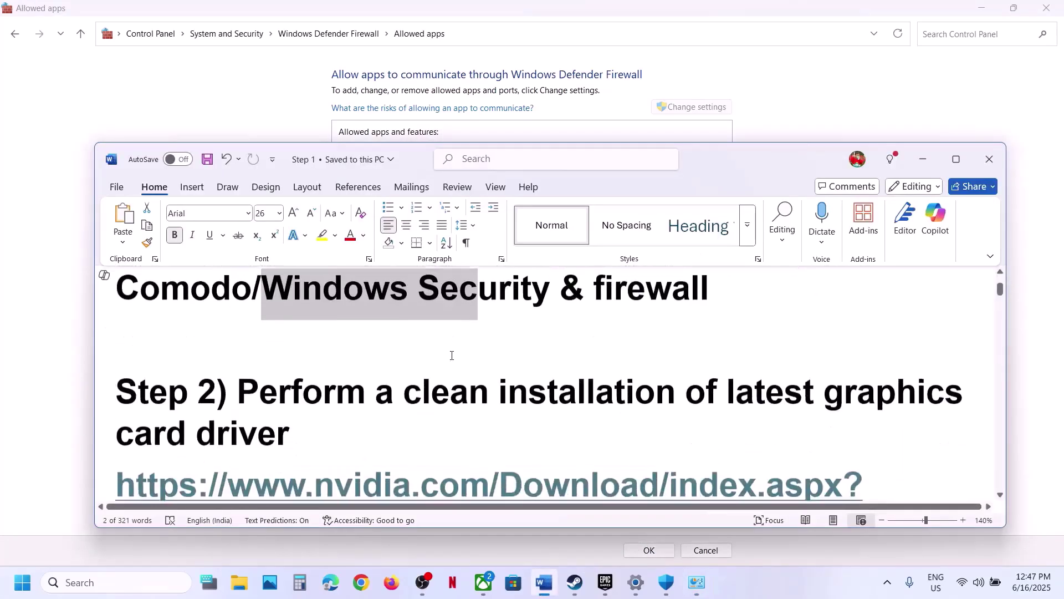
{"action": "left_click_drag", "start_coordinate": [267, 381], "coordinate": [405, 439]}
{"action": "scroll", "coordinate": [307, 421], "scroll_direction": "down", "scroll_amount": 2}
{"action": "scroll", "coordinate": [404, 439], "scroll_direction": "down", "scroll_amount": 1}
{"action": "left_click_drag", "start_coordinate": [280, 457], "coordinate": [559, 470]}
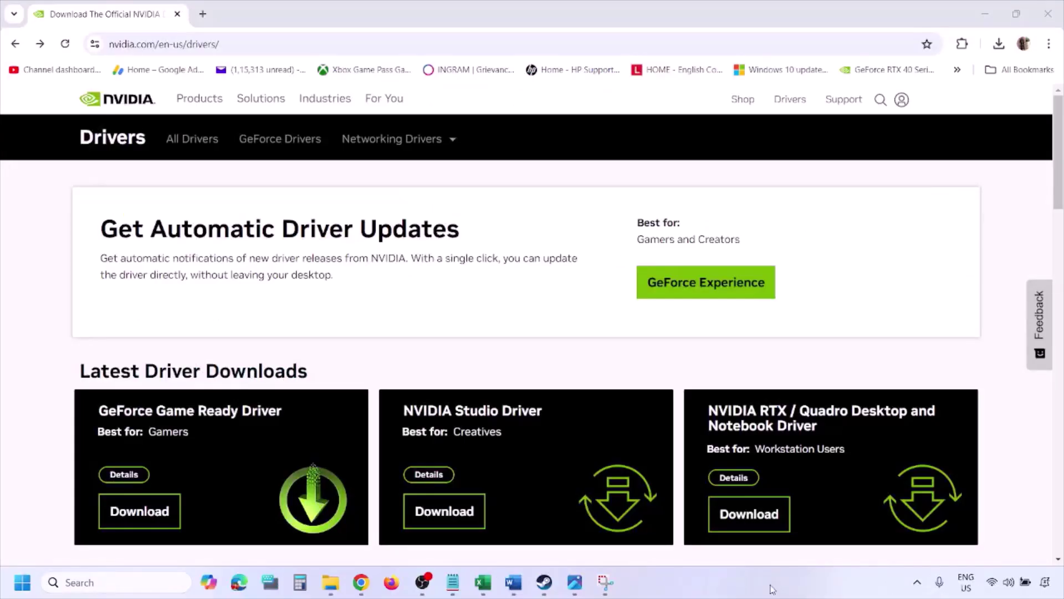
- On NVIDIA's Drivers page in Chrome, find drivers for the GeForce RTX 3050 Laptop GPU with Windows 11 as the operating system
{"action": "scroll", "coordinate": [248, 339], "scroll_direction": "down", "scroll_amount": 8}
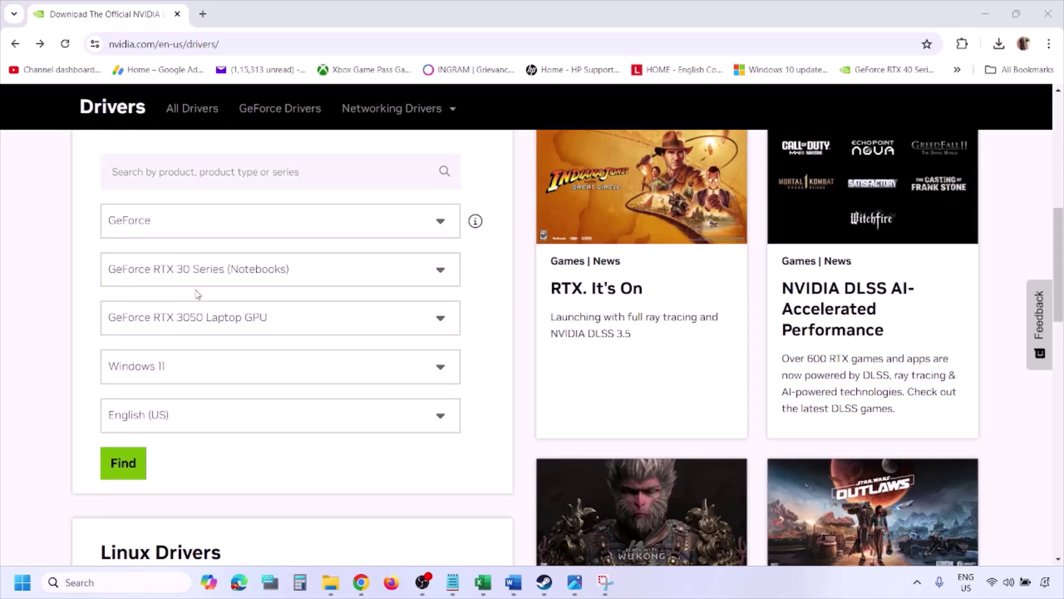
{"action": "left_click", "coordinate": [177, 371]}
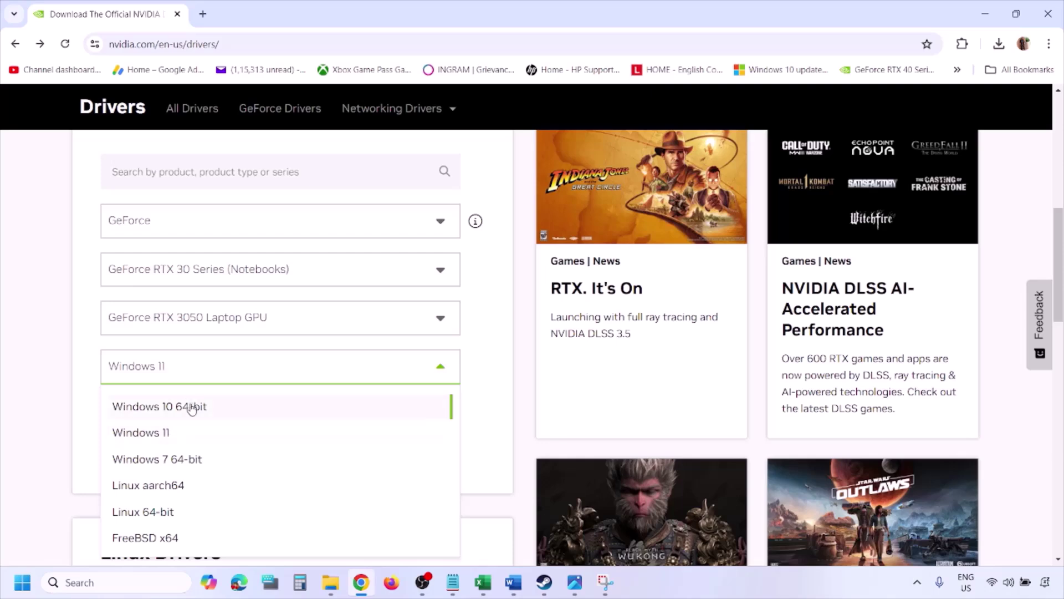
{"action": "left_click", "coordinate": [154, 434]}
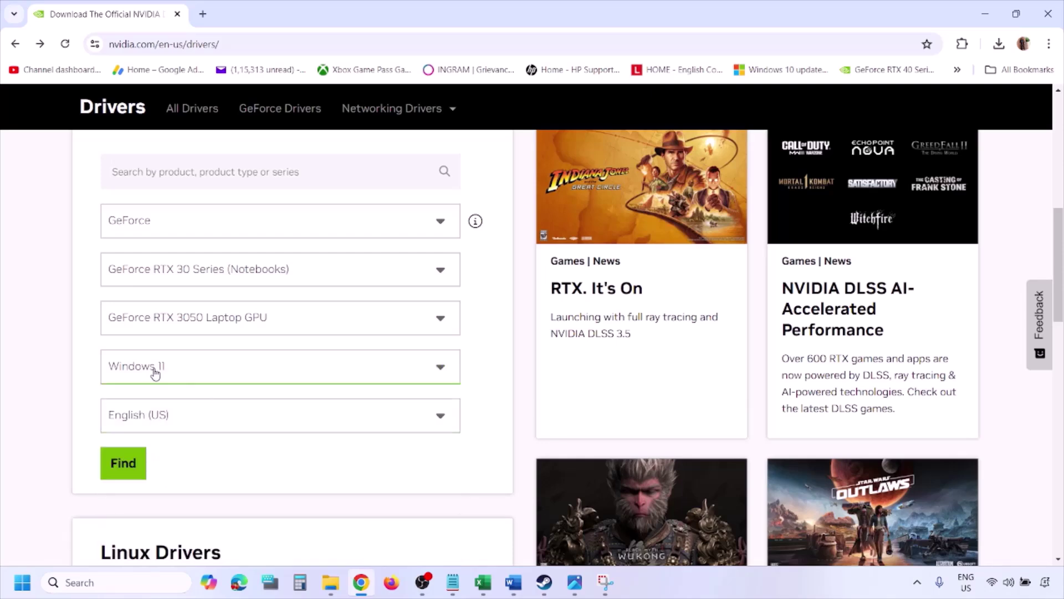
{"action": "left_click", "coordinate": [127, 467]}
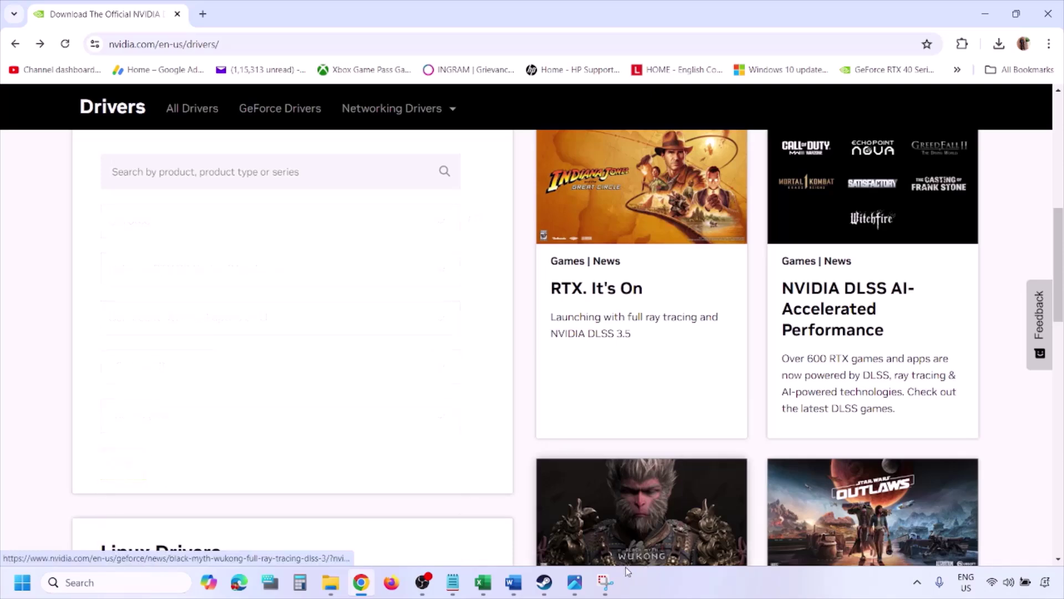
- Switch to Photos and review screenshots 1.png to 5.png on downloading the GeForce Game Ready Driver and performing a custom clean installation
{"action": "left_click", "coordinate": [575, 582]}
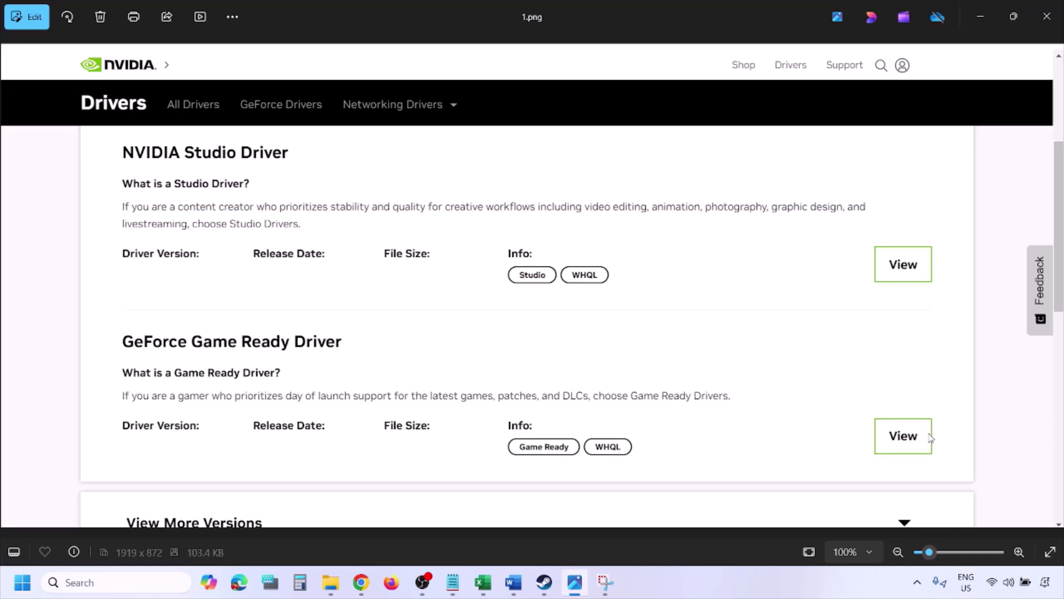
{"action": "key", "text": "Right"}
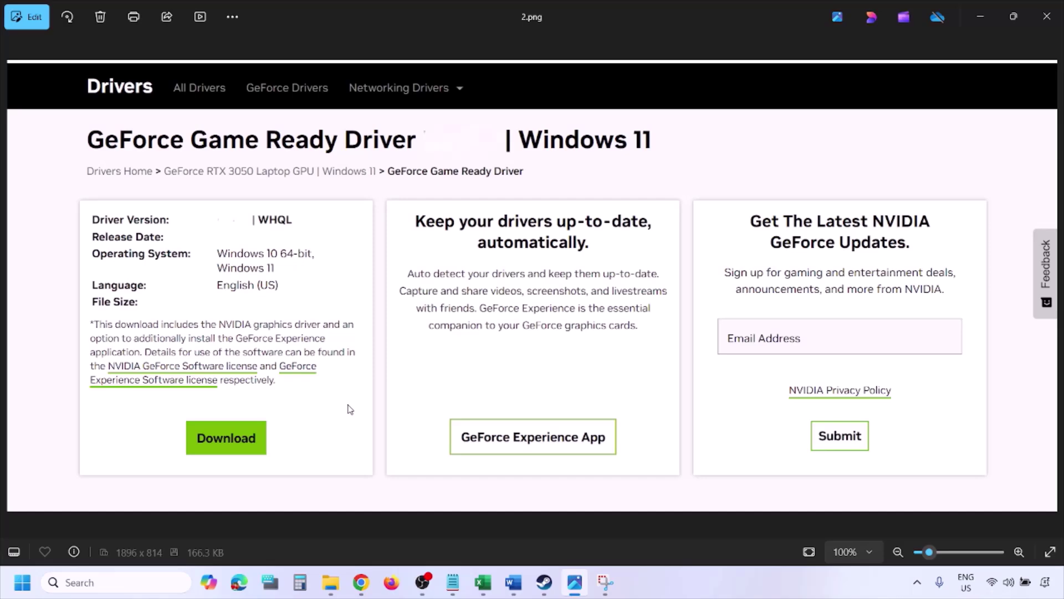
{"action": "key", "text": "Right"}
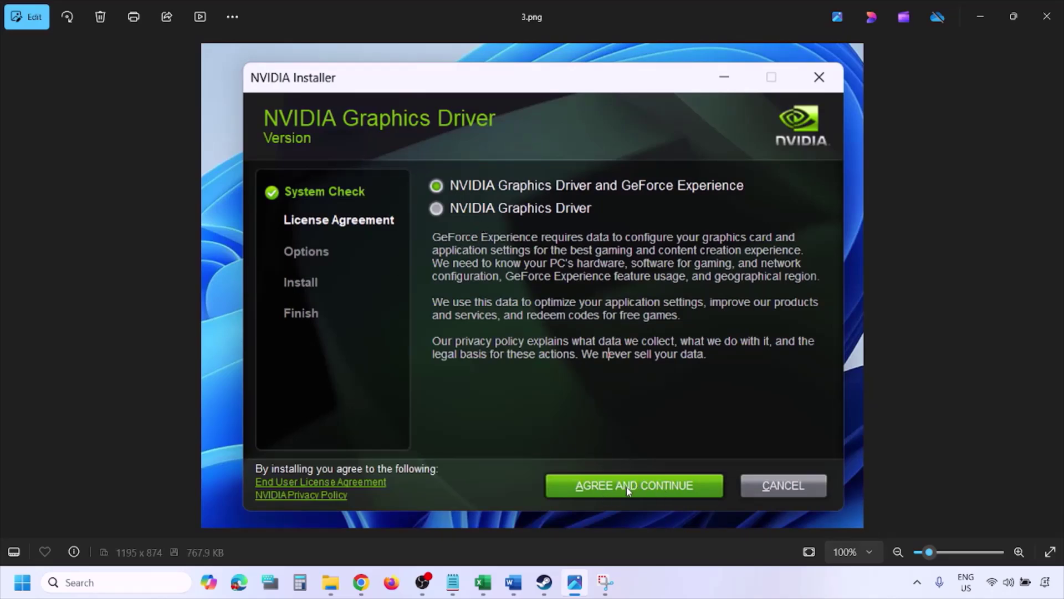
{"action": "key", "text": "Right"}
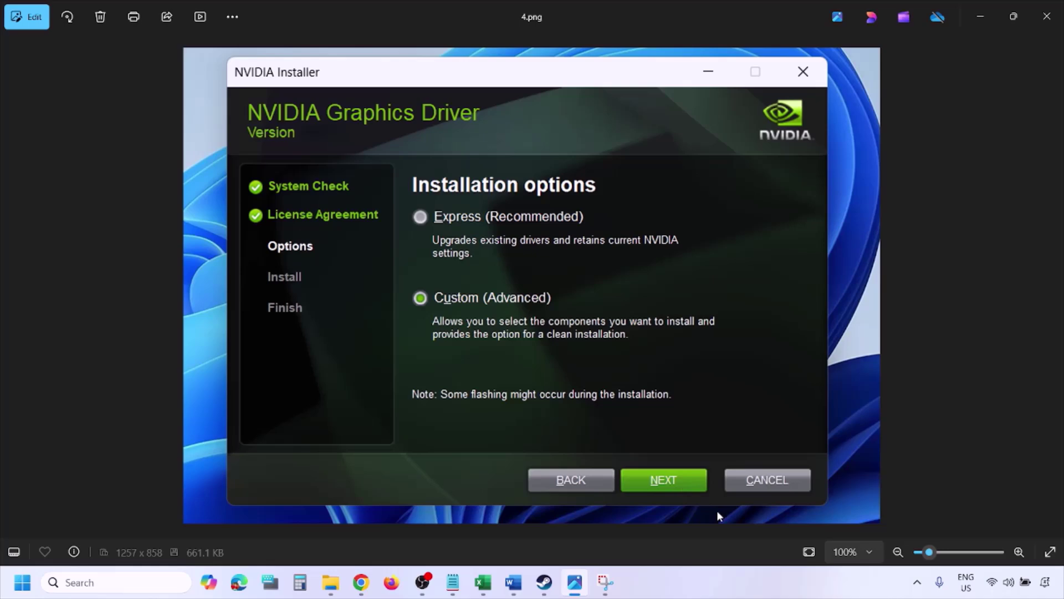
{"action": "key", "text": "Right"}
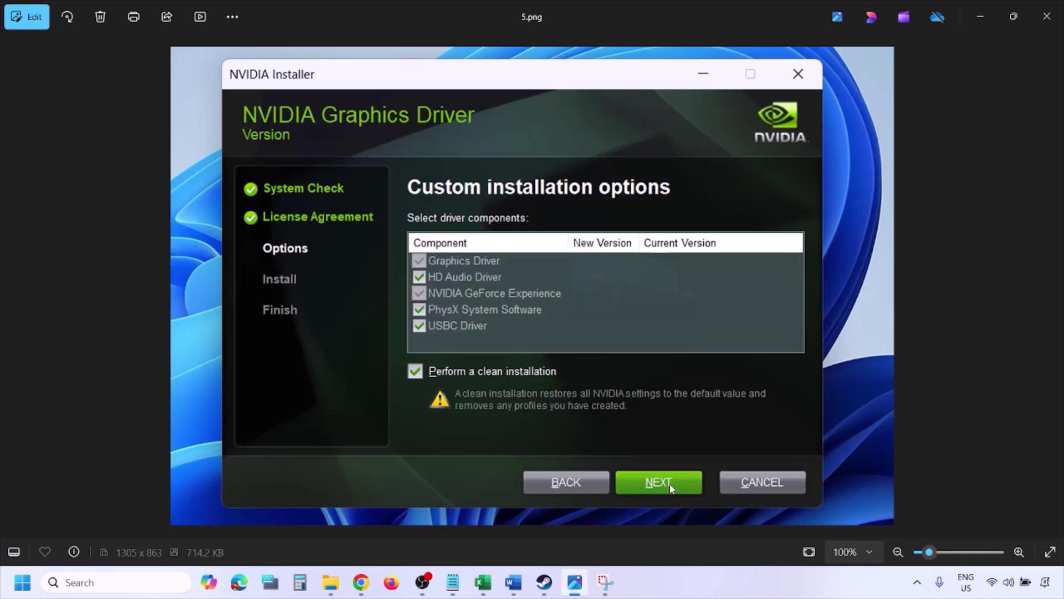
- Open the computer's power options to show where to restart the PC
{"action": "left_click", "coordinate": [23, 582]}
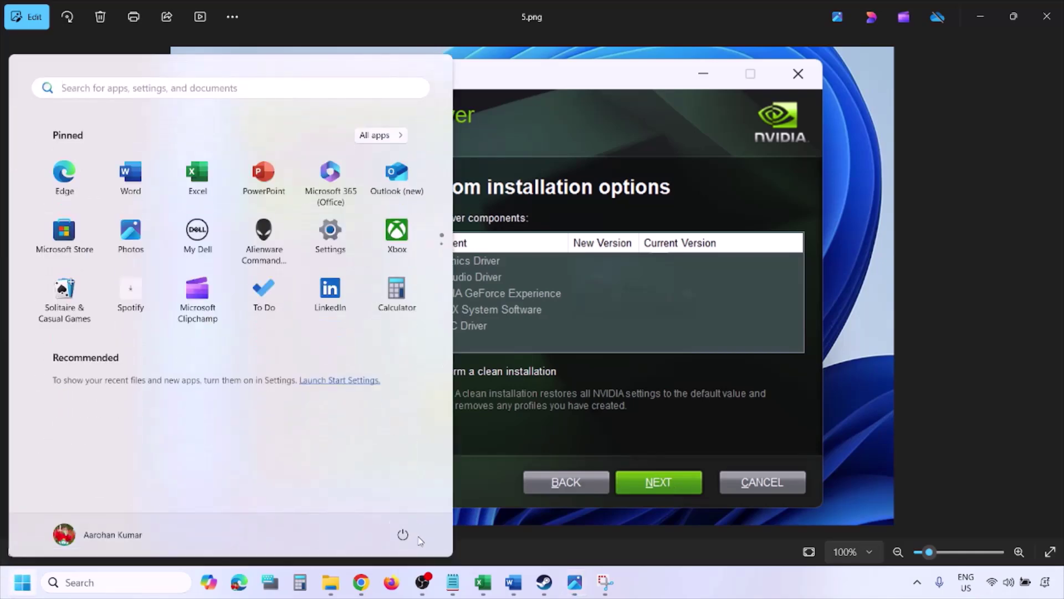
{"action": "left_click", "coordinate": [408, 538]}
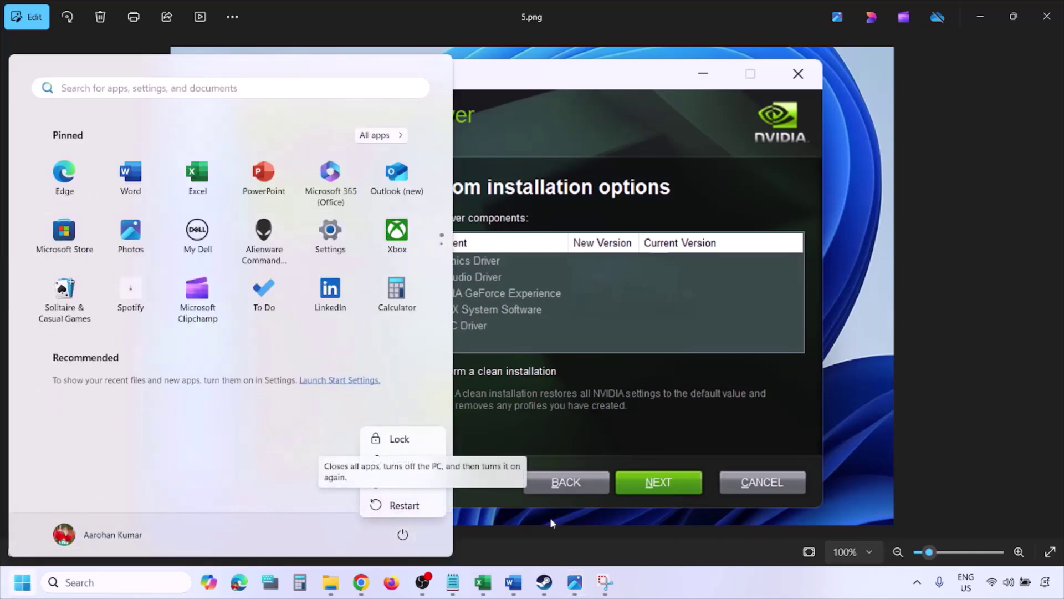
- Switch to the Word document and copy the NVIDIA driver download link listed under Step 2
{"action": "key", "text": "Right"}
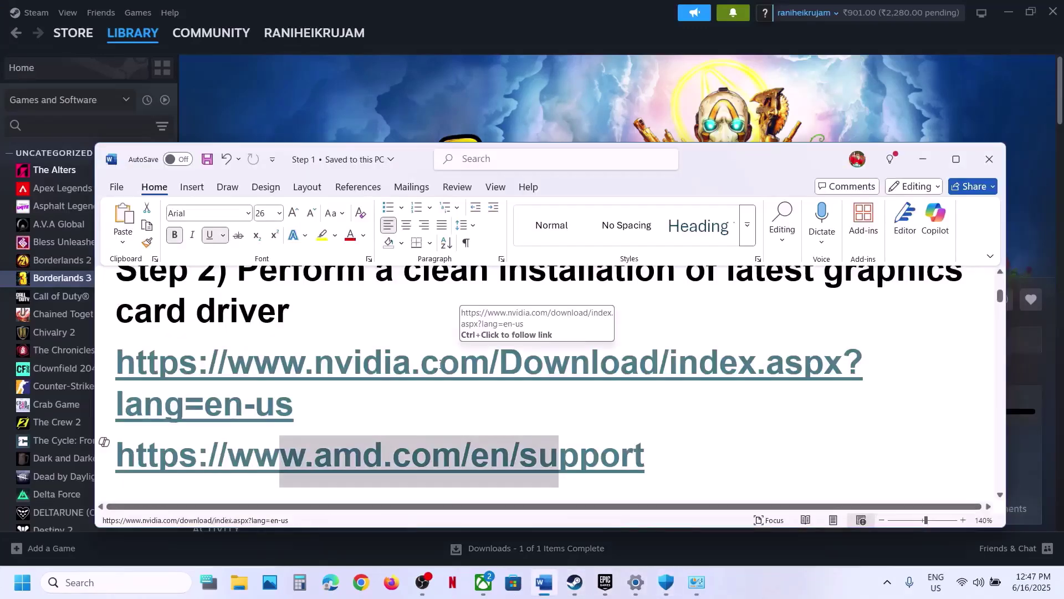
{"action": "scroll", "coordinate": [440, 364], "scroll_direction": "down", "scroll_amount": 3}
{"action": "scroll", "coordinate": [439, 368], "scroll_direction": "up", "scroll_amount": 1}
{"action": "scroll", "coordinate": [490, 388], "scroll_direction": "up", "scroll_amount": 1}
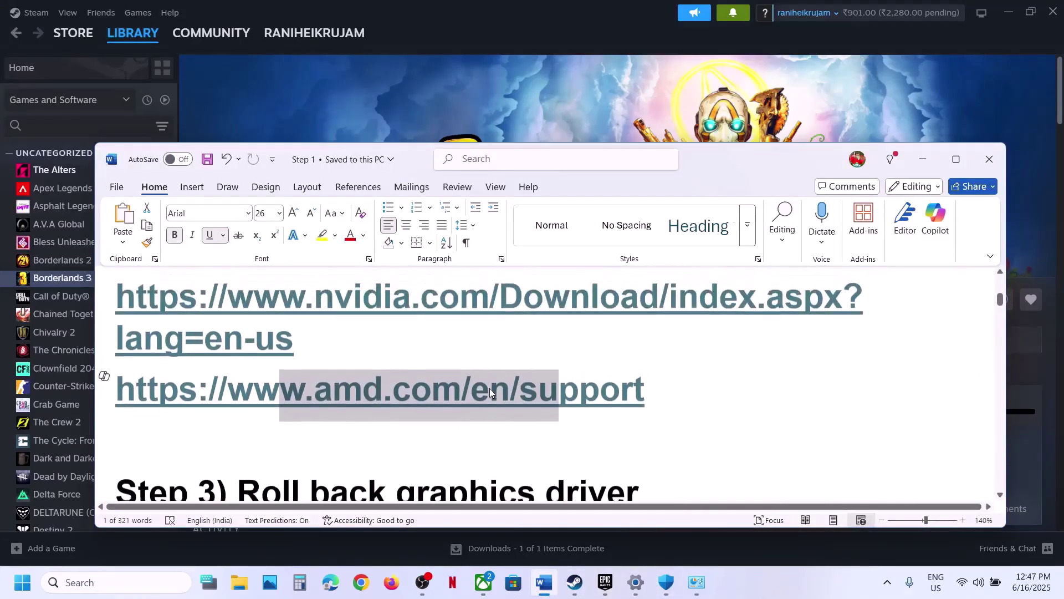
{"action": "left_click", "coordinate": [311, 351]}
{"action": "triple_click", "coordinate": [311, 351]}
{"action": "key", "text": "ctrl+c"}
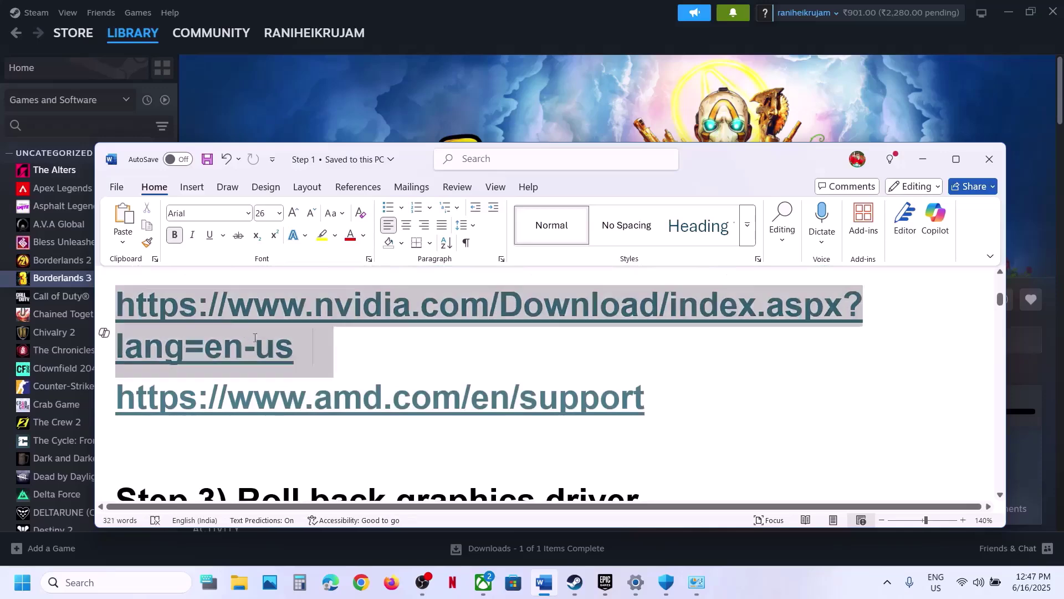
- Open the copied link in Chrome and find drivers for the GeForce RTX 3050 Laptop GPU on Windows 11
{"action": "left_click", "coordinate": [361, 591]}
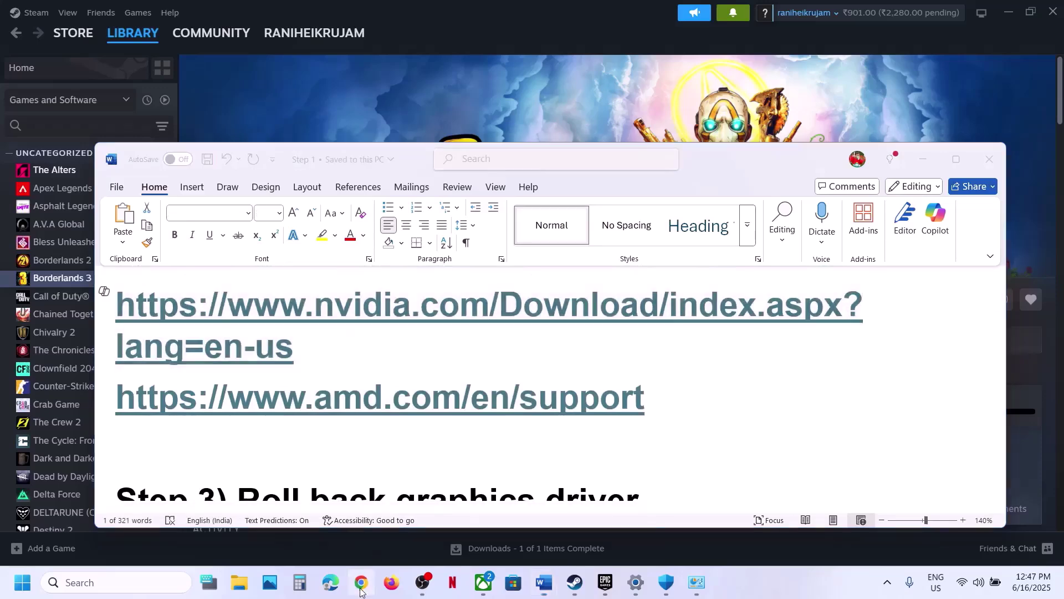
{"action": "key", "text": "ctrl+v"}
{"action": "key", "text": "Return"}
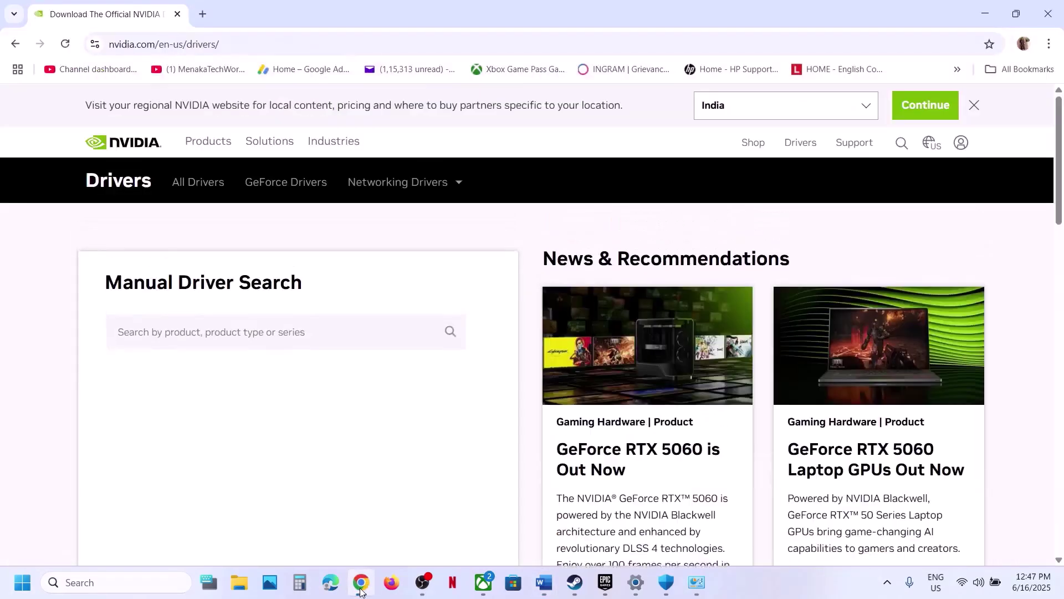
{"action": "scroll", "coordinate": [344, 435], "scroll_direction": "down", "scroll_amount": 5}
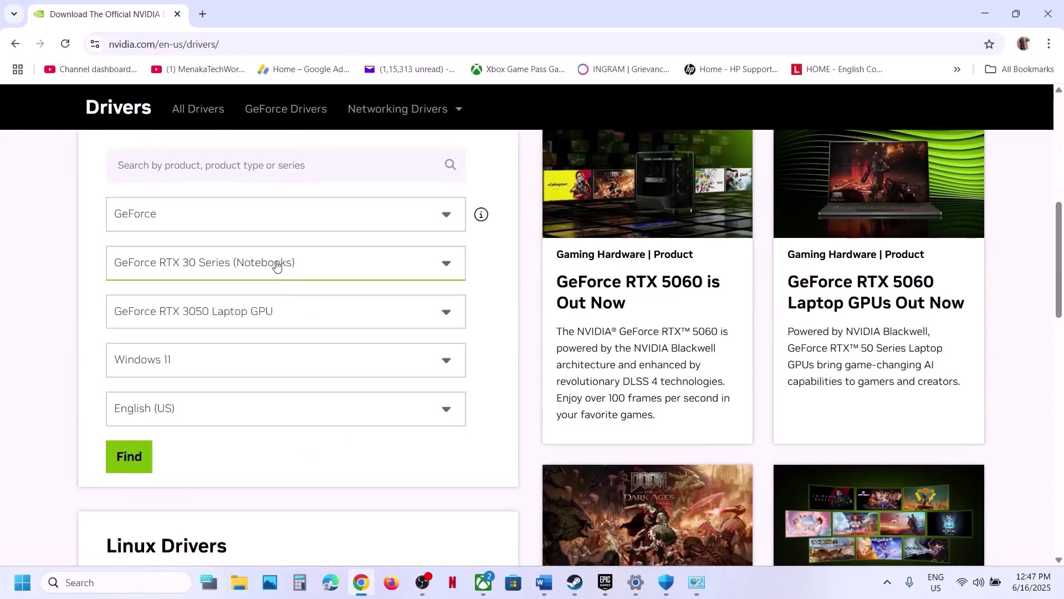
{"action": "left_click", "coordinate": [130, 447]}
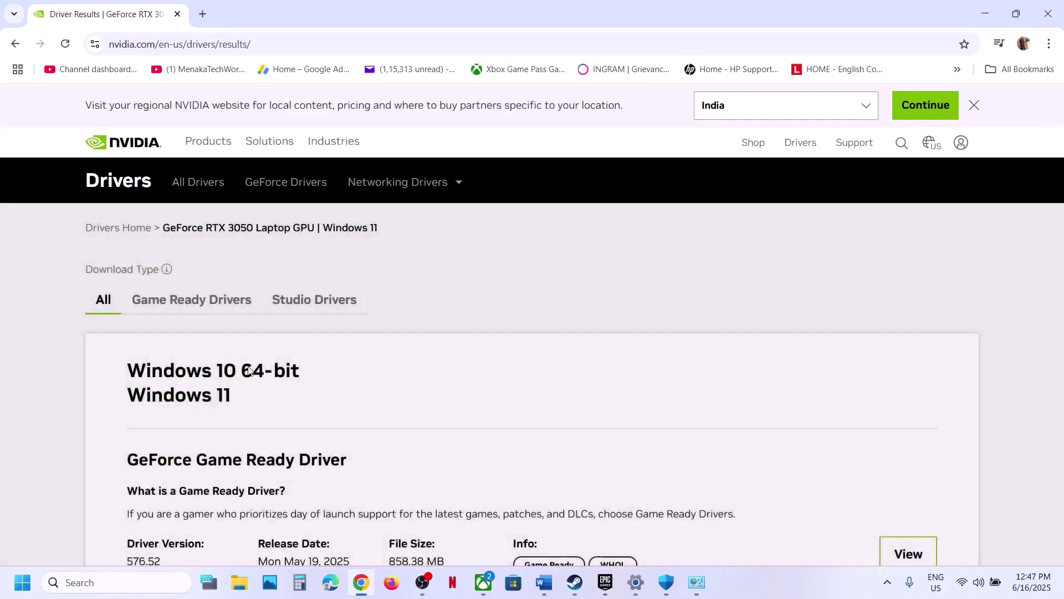
- Expand the list of more driver versions on the driver results page
{"action": "scroll", "coordinate": [248, 368], "scroll_direction": "down", "scroll_amount": 10}
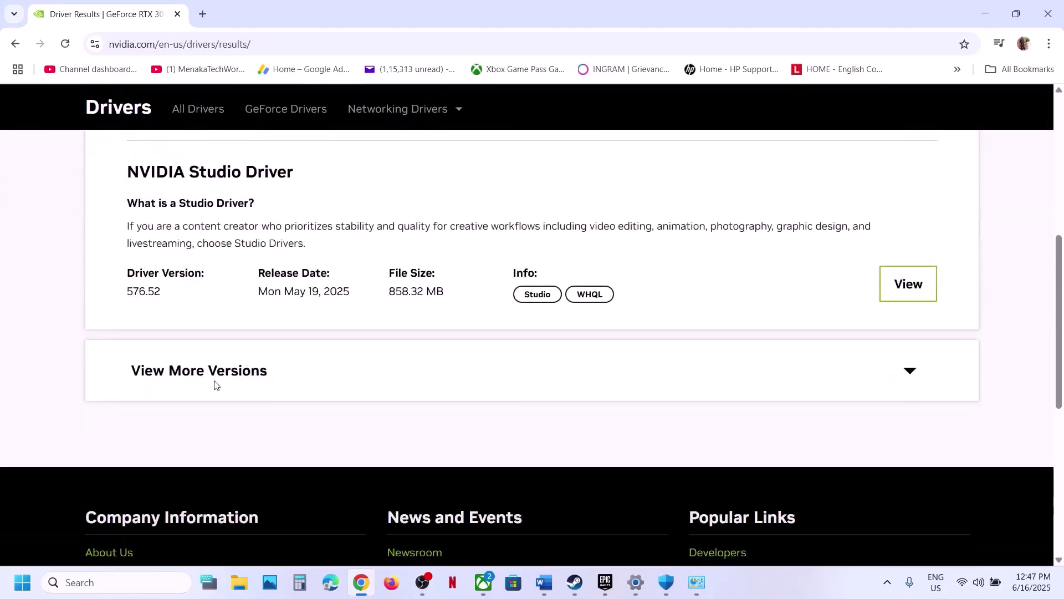
{"action": "left_click", "coordinate": [215, 380]}
{"action": "scroll", "coordinate": [211, 380], "scroll_direction": "down", "scroll_amount": 3}
{"action": "scroll", "coordinate": [211, 377], "scroll_direction": "up", "scroll_amount": 5}
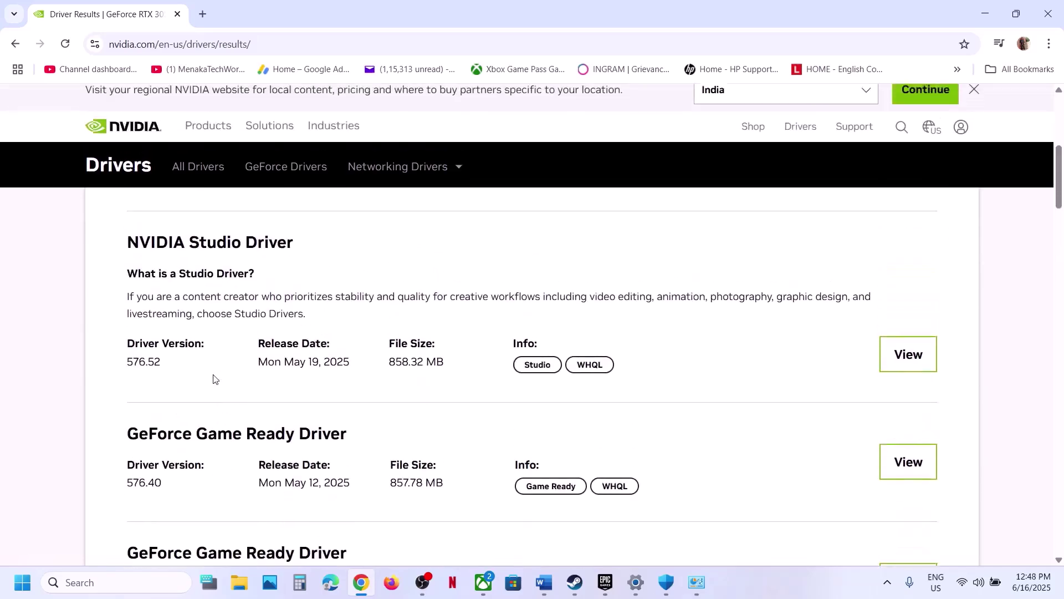
- Compare the version numbers of the latest and older GeForce Game Ready drivers to pick one for rolling back
{"action": "left_click_drag", "start_coordinate": [131, 377], "coordinate": [161, 378]}
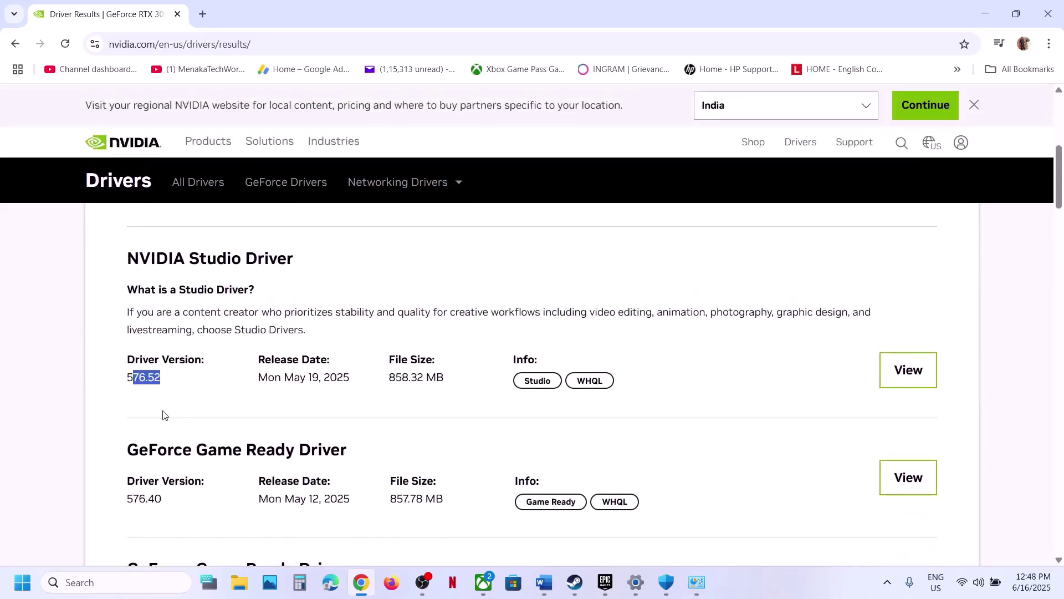
{"action": "scroll", "coordinate": [165, 415], "scroll_direction": "down", "scroll_amount": 3}
{"action": "scroll", "coordinate": [183, 327], "scroll_direction": "up", "scroll_amount": 2}
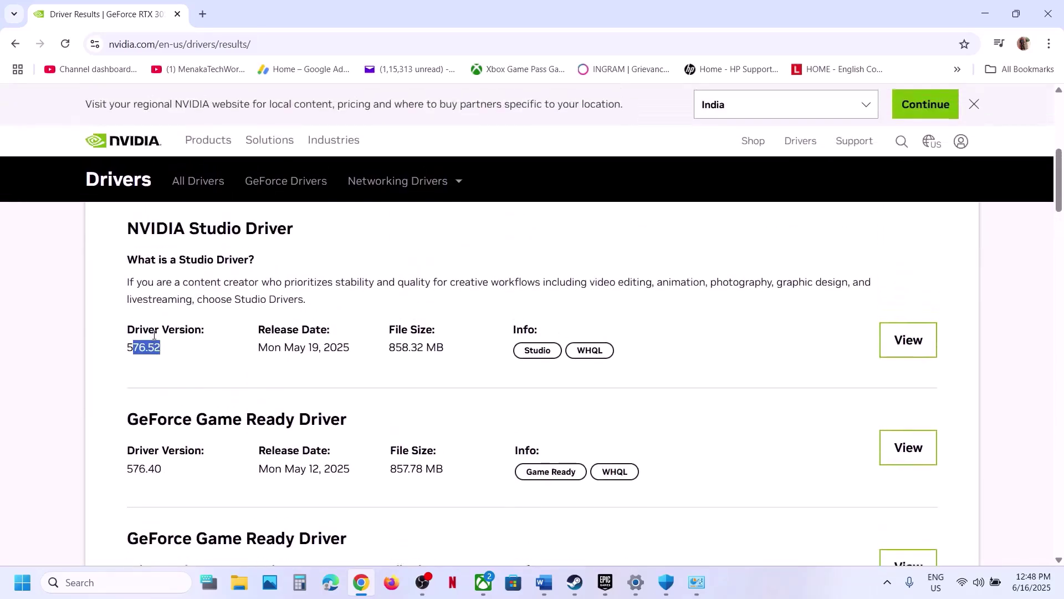
{"action": "scroll", "coordinate": [200, 316], "scroll_direction": "up", "scroll_amount": 2}
{"action": "scroll", "coordinate": [204, 319], "scroll_direction": "up", "scroll_amount": 2}
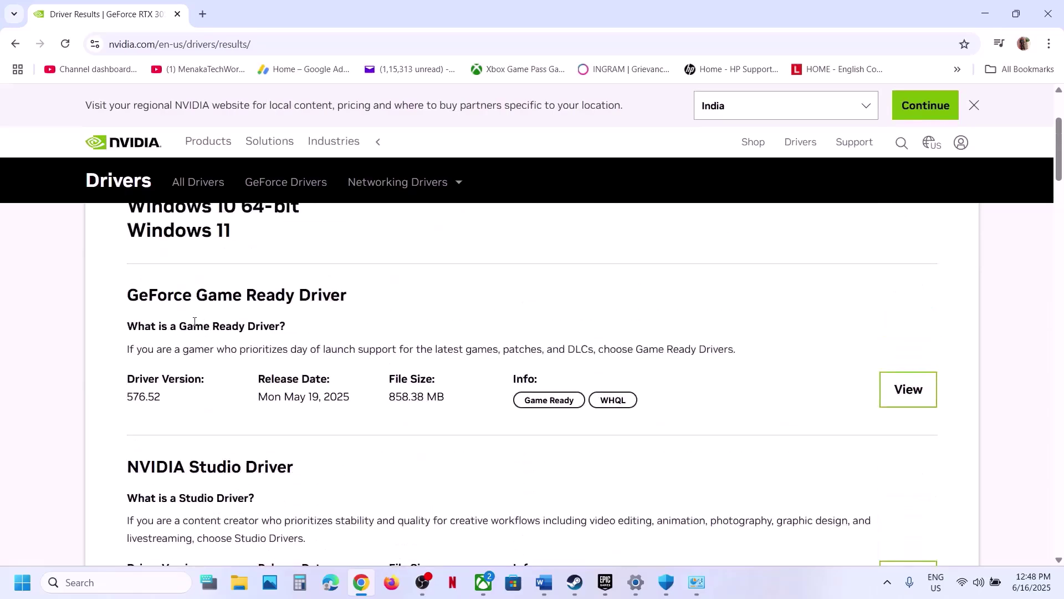
{"action": "scroll", "coordinate": [178, 328], "scroll_direction": "up", "scroll_amount": 1}
{"action": "left_click_drag", "start_coordinate": [124, 434], "coordinate": [169, 433]}
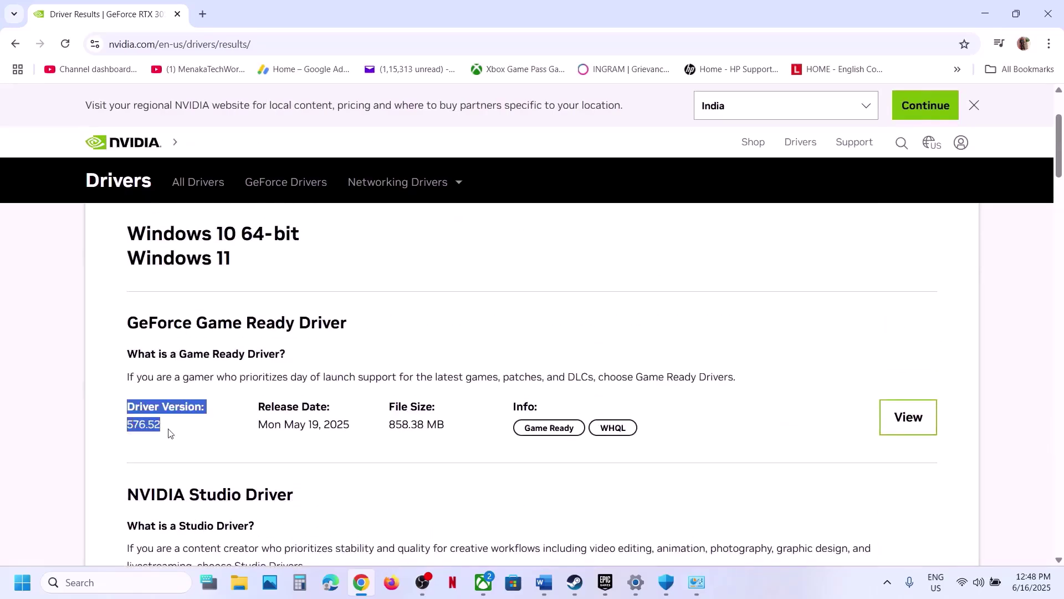
{"action": "left_click", "coordinate": [169, 433]}
{"action": "scroll", "coordinate": [169, 432], "scroll_direction": "down", "scroll_amount": 6}
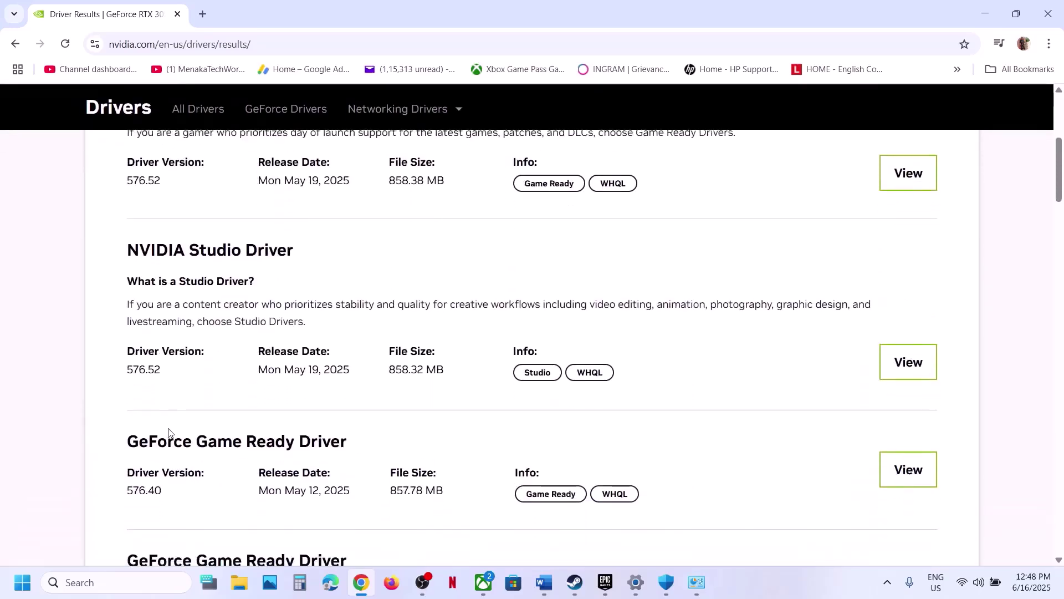
{"action": "scroll", "coordinate": [169, 433], "scroll_direction": "down", "scroll_amount": 2}
{"action": "scroll", "coordinate": [169, 433], "scroll_direction": "down", "scroll_amount": 1}
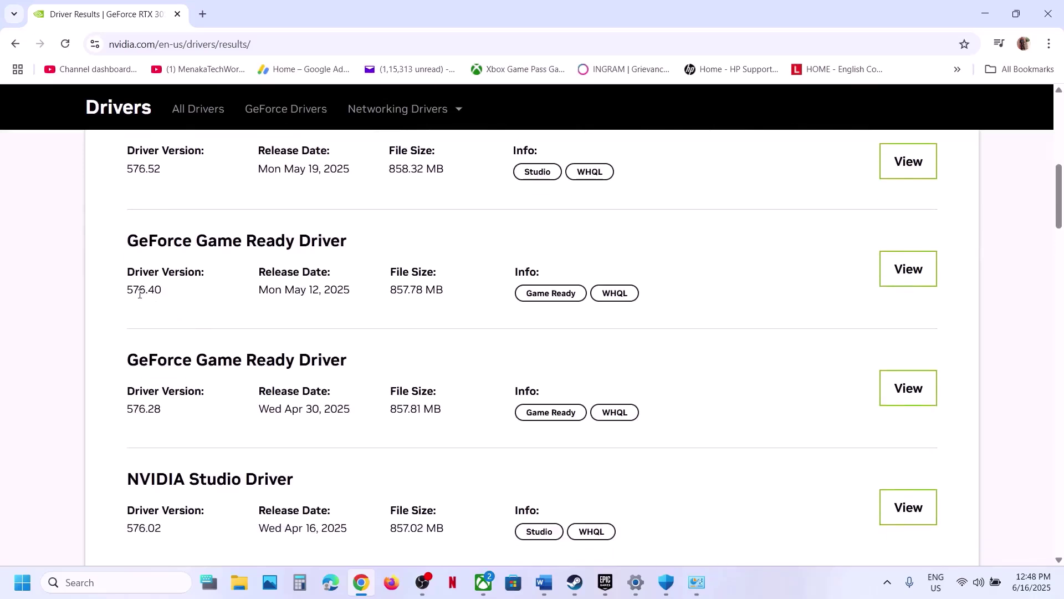
{"action": "left_click_drag", "start_coordinate": [128, 292], "coordinate": [189, 295]}
{"action": "left_click_drag", "start_coordinate": [126, 410], "coordinate": [157, 409]}
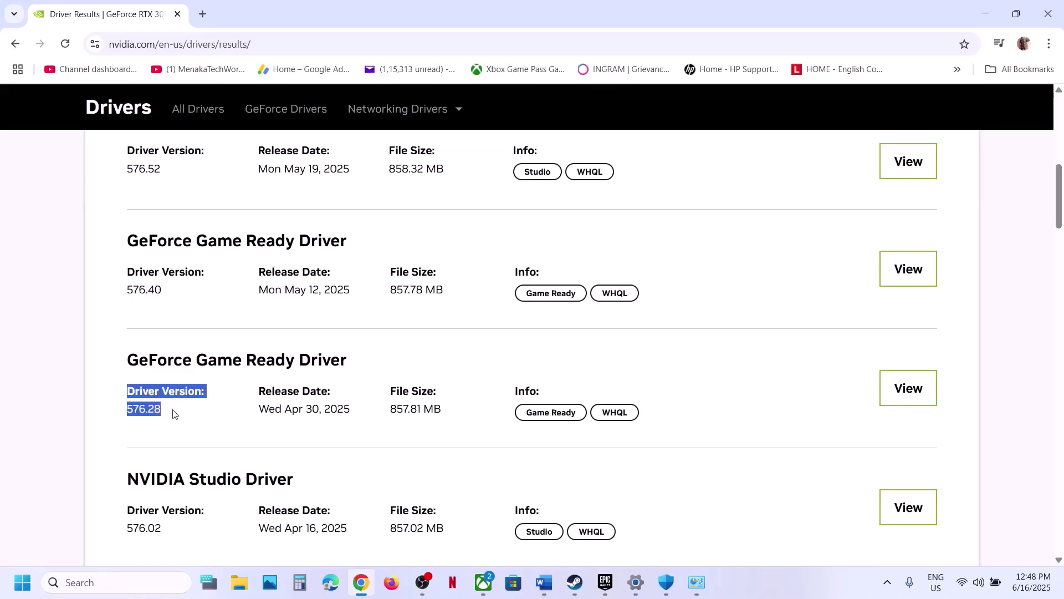
{"action": "left_click", "coordinate": [224, 401]}
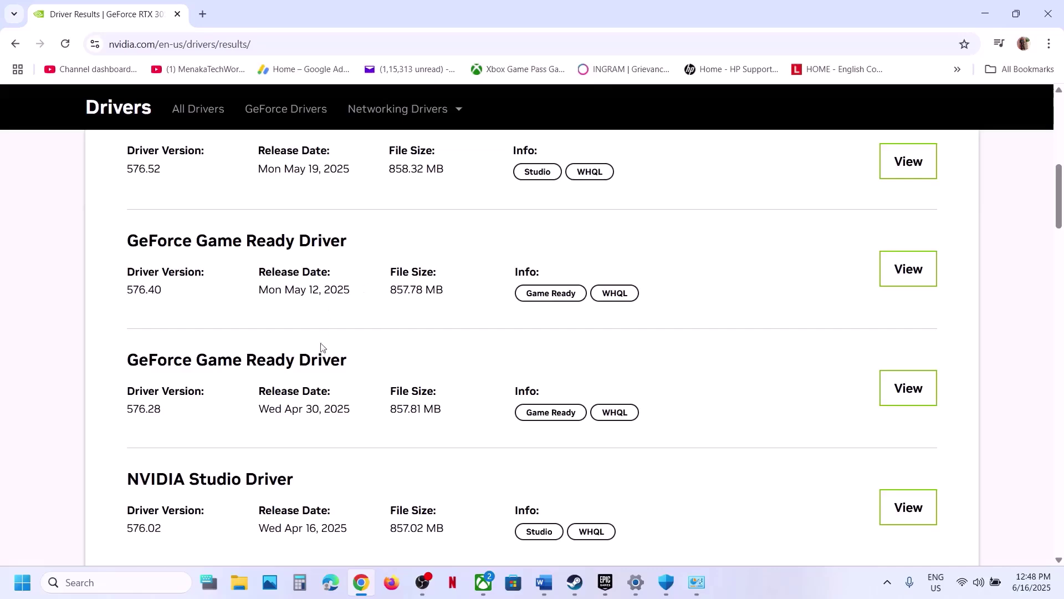
- Return to the Word document and copy the word "graphics" from the Step 4 heading on running the game on the dedicated graphics card
{"action": "left_click", "coordinate": [575, 582]}
{"action": "left_click", "coordinate": [540, 589]}
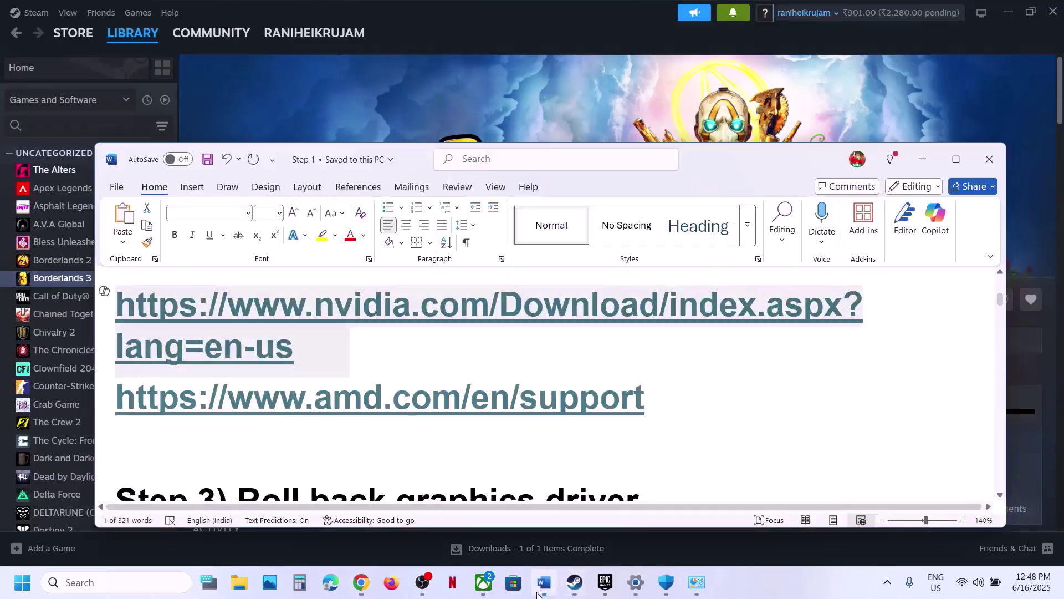
{"action": "scroll", "coordinate": [467, 402], "scroll_direction": "down", "scroll_amount": 3}
{"action": "scroll", "coordinate": [467, 402], "scroll_direction": "up", "scroll_amount": 1}
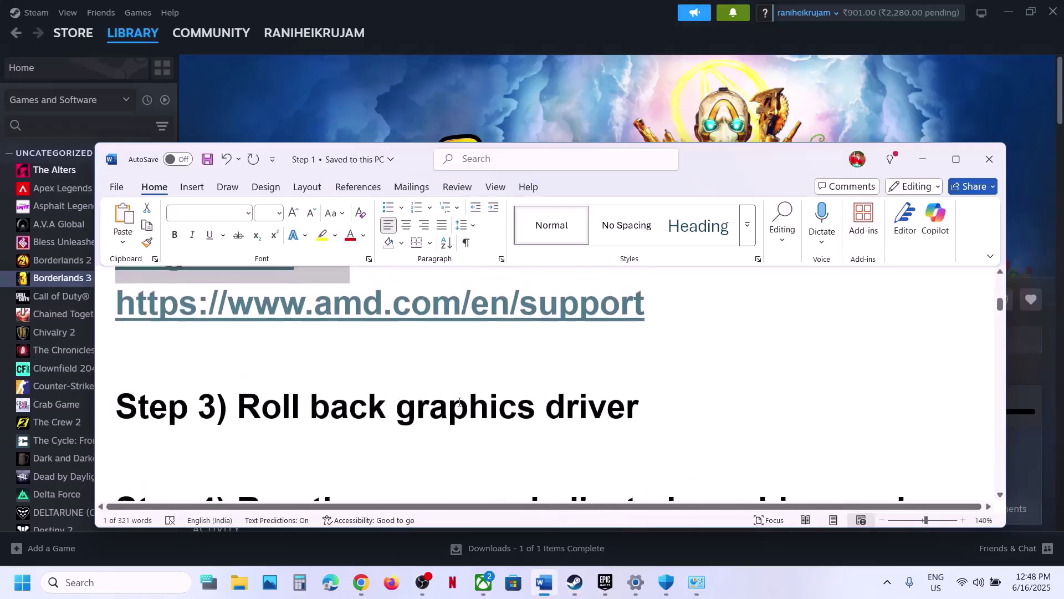
{"action": "scroll", "coordinate": [357, 404], "scroll_direction": "down", "scroll_amount": 2}
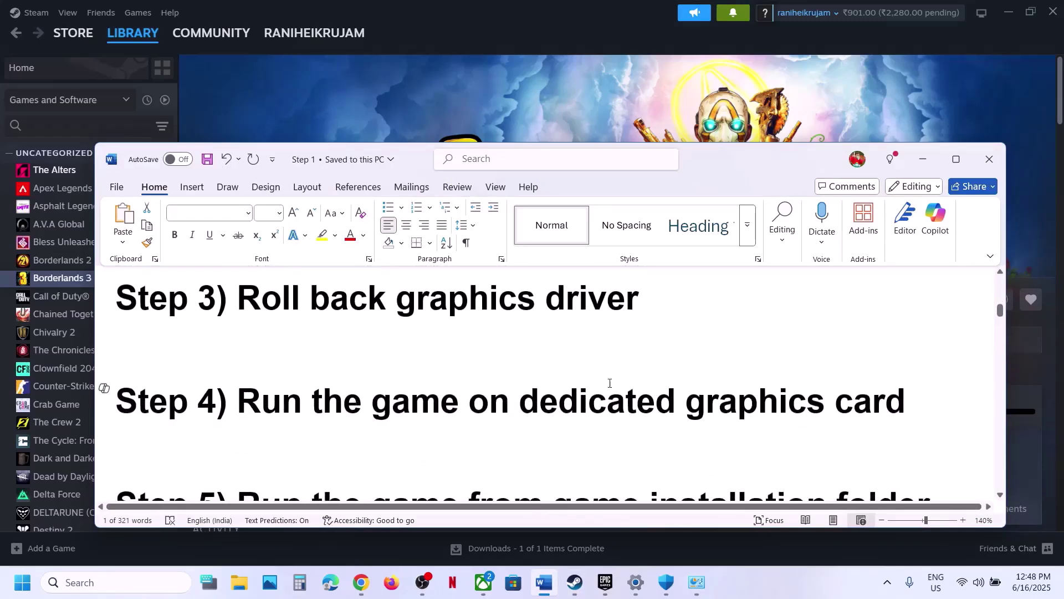
{"action": "double_click", "coordinate": [769, 412]}
{"action": "key", "text": "ctrl+c"}
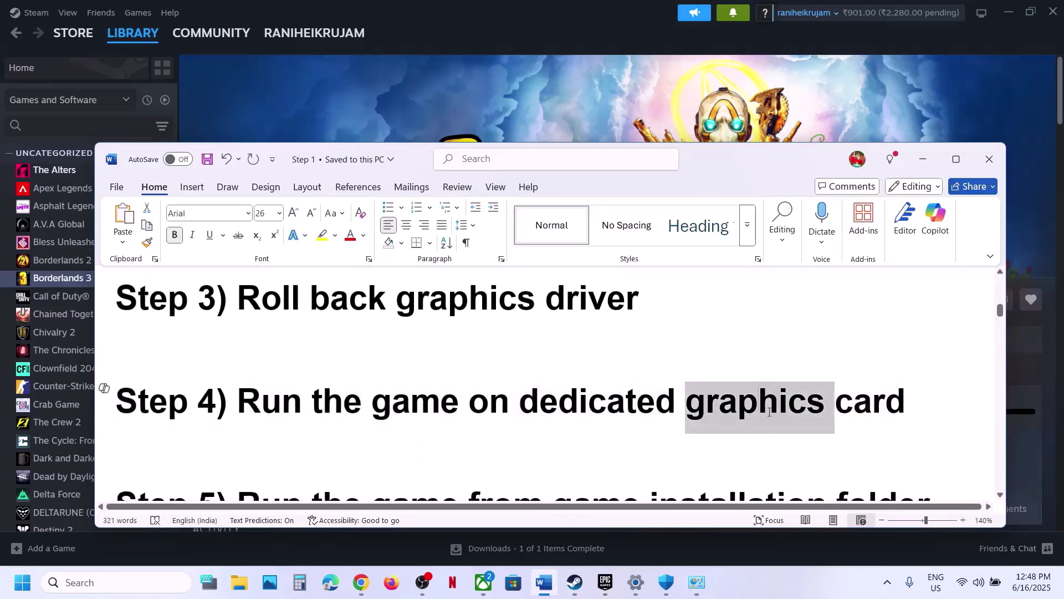
- Search Windows for "graphics" and open the Graphics settings
{"action": "left_click", "coordinate": [125, 583]}
{"action": "key", "text": "ctrl+v"}
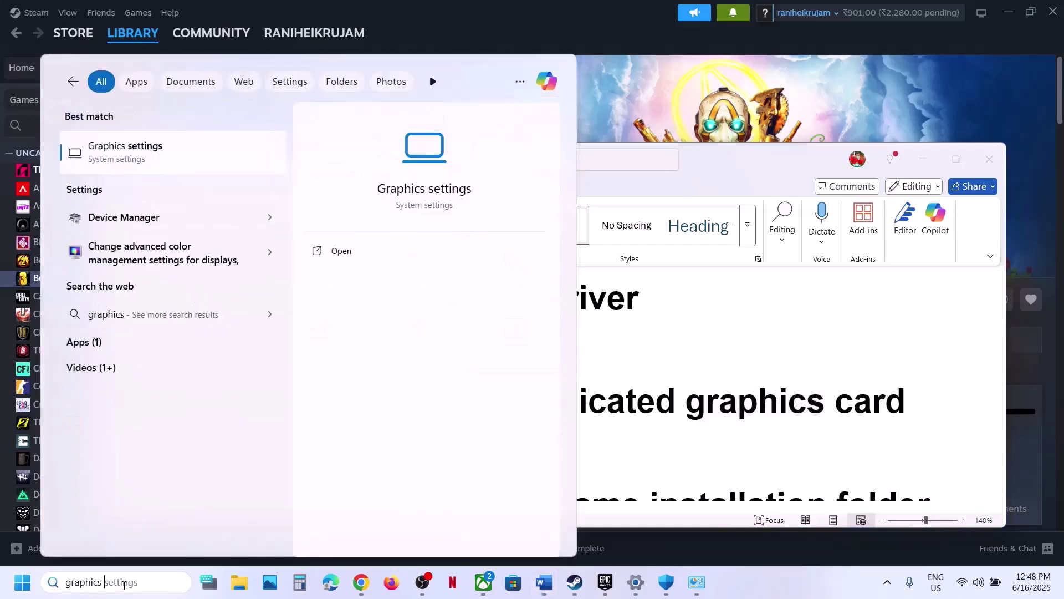
{"action": "left_click", "coordinate": [212, 166]}
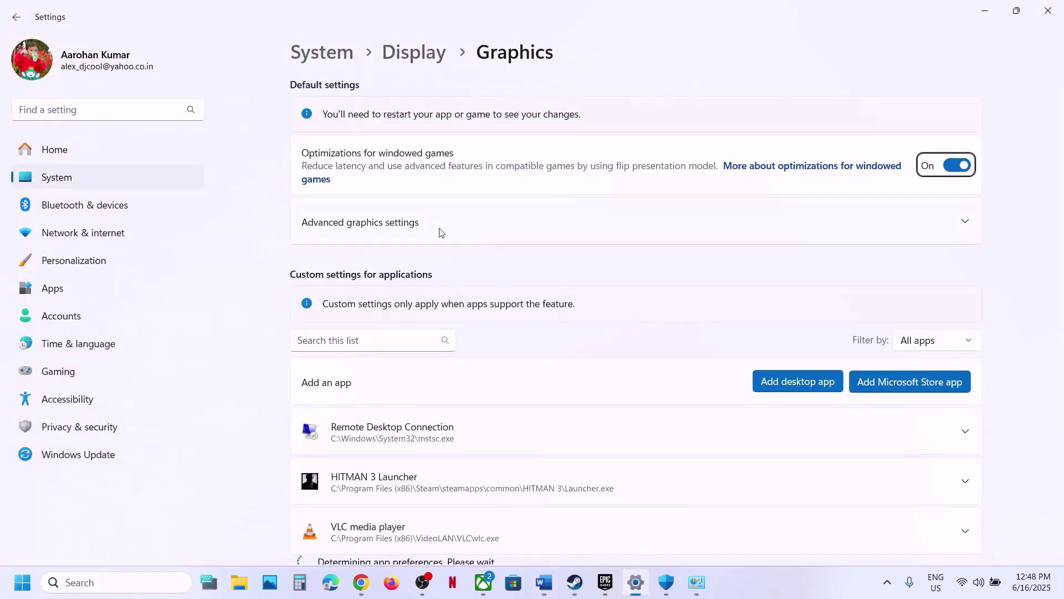
- Add the Borderlands3 application from Steam's common\Borderlands 3\OakGame\Binaries\Win64 folder as a desktop app with custom graphics settings
{"action": "left_click", "coordinate": [800, 382]}
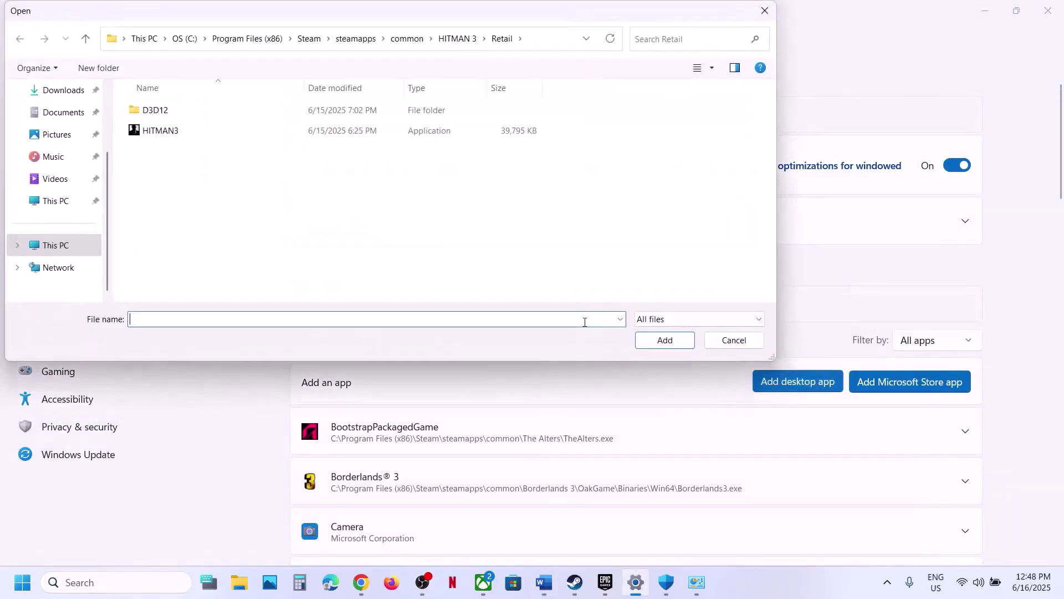
{"action": "left_click", "coordinate": [407, 38]}
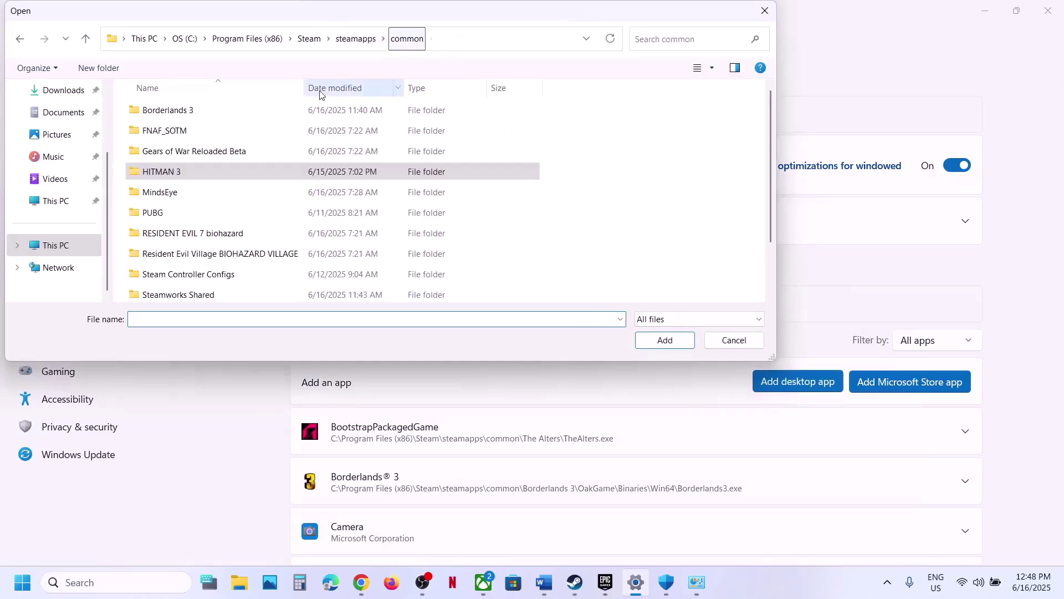
{"action": "double_click", "coordinate": [213, 115]}
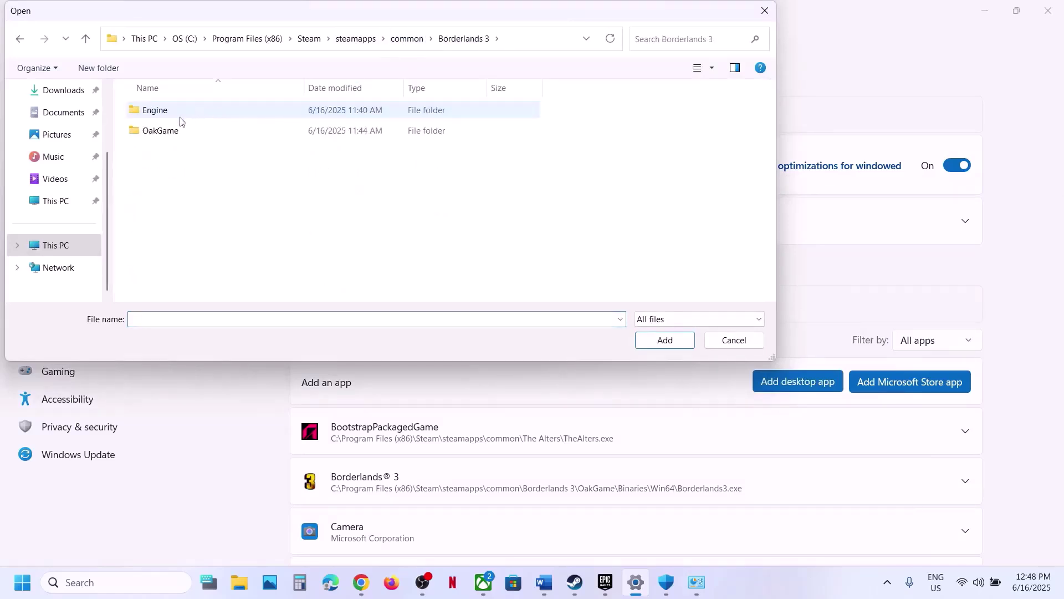
{"action": "double_click", "coordinate": [167, 131]}
{"action": "double_click", "coordinate": [173, 116]}
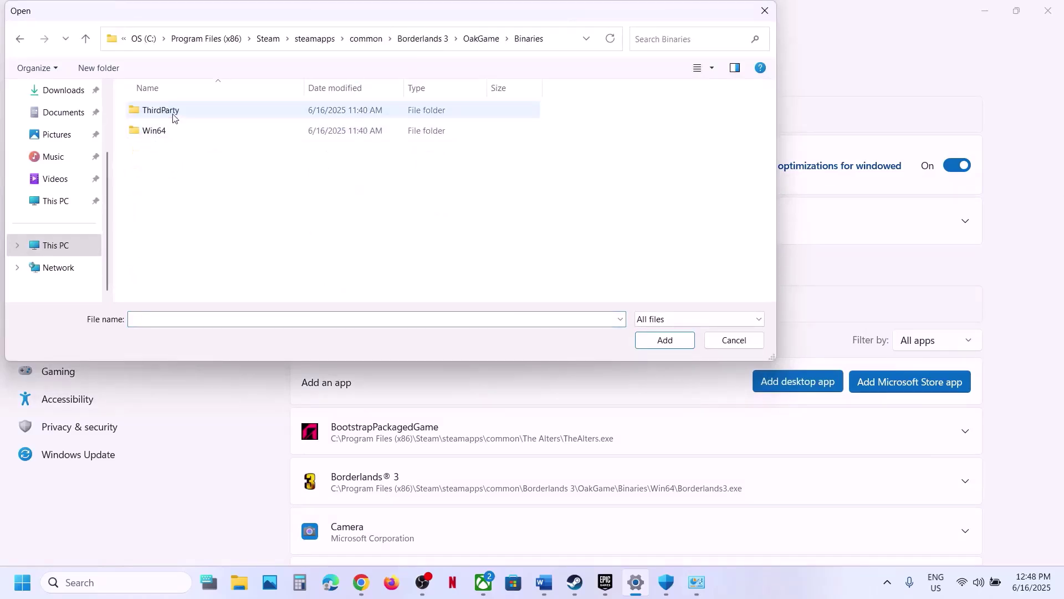
{"action": "double_click", "coordinate": [178, 131]}
{"action": "left_click", "coordinate": [219, 118]}
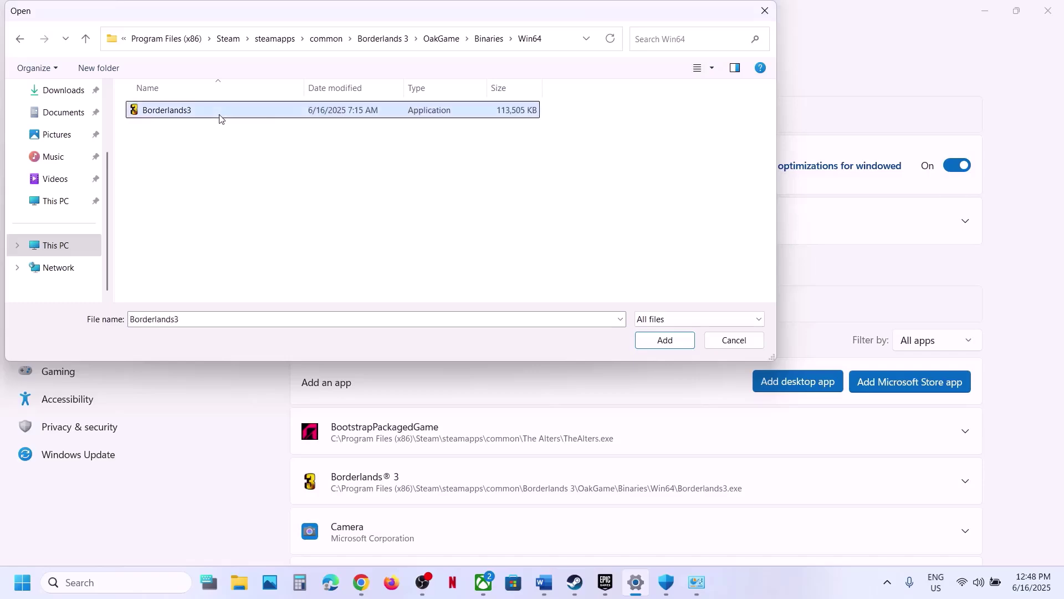
{"action": "left_click", "coordinate": [654, 341]}
- Set the GPU preference for Borderlands 3 to High Performance (NVIDIA GeForce RTX 3050 Laptop GPU)
{"action": "scroll", "coordinate": [566, 354], "scroll_direction": "down", "scroll_amount": 3}
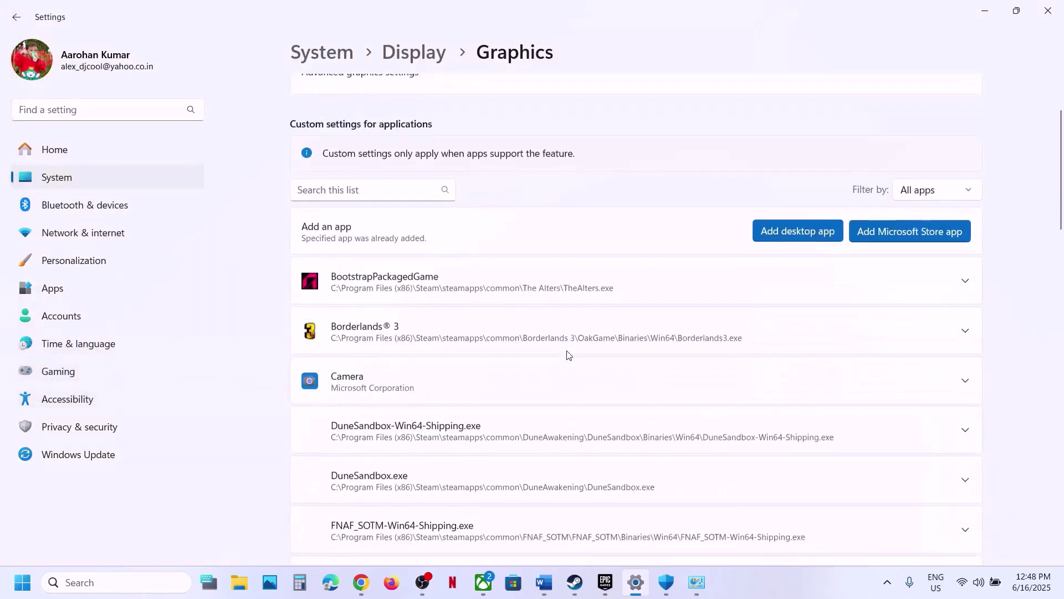
{"action": "left_click", "coordinate": [449, 315]}
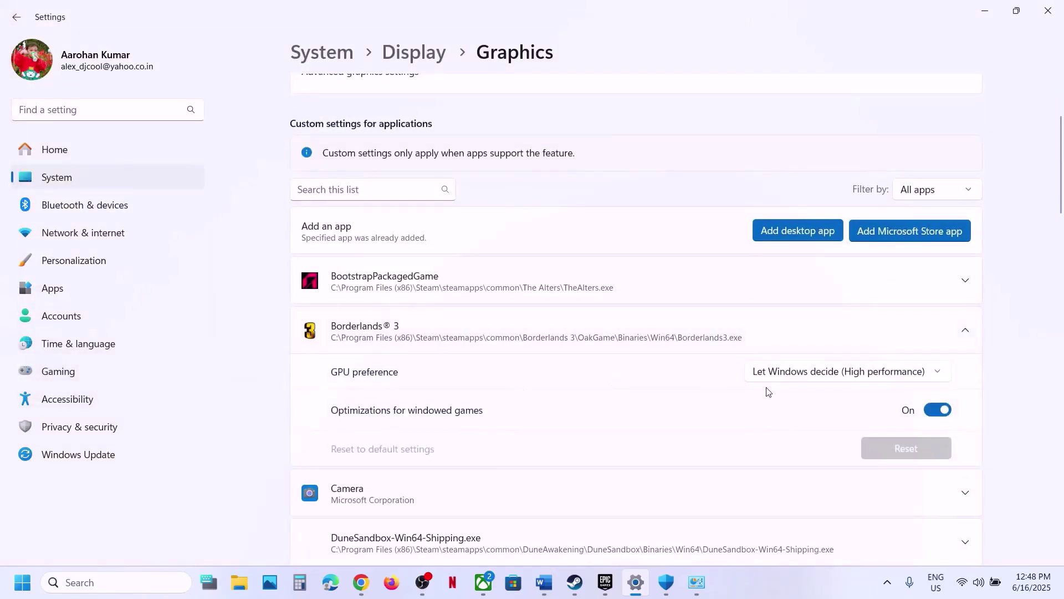
{"action": "left_click", "coordinate": [790, 383]}
{"action": "left_click", "coordinate": [828, 424]}
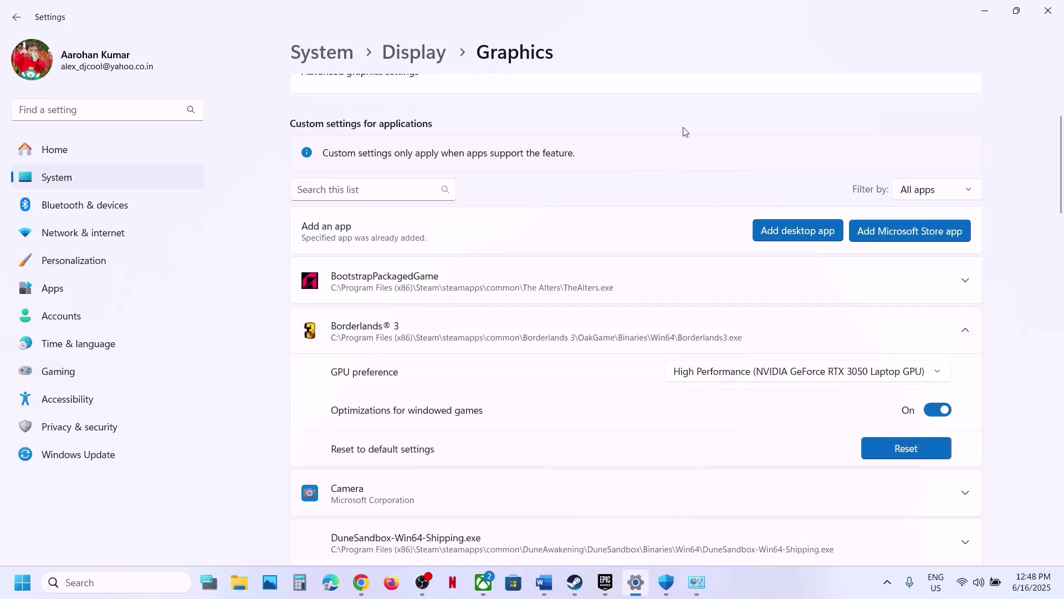
{"action": "left_click", "coordinate": [803, 231]}
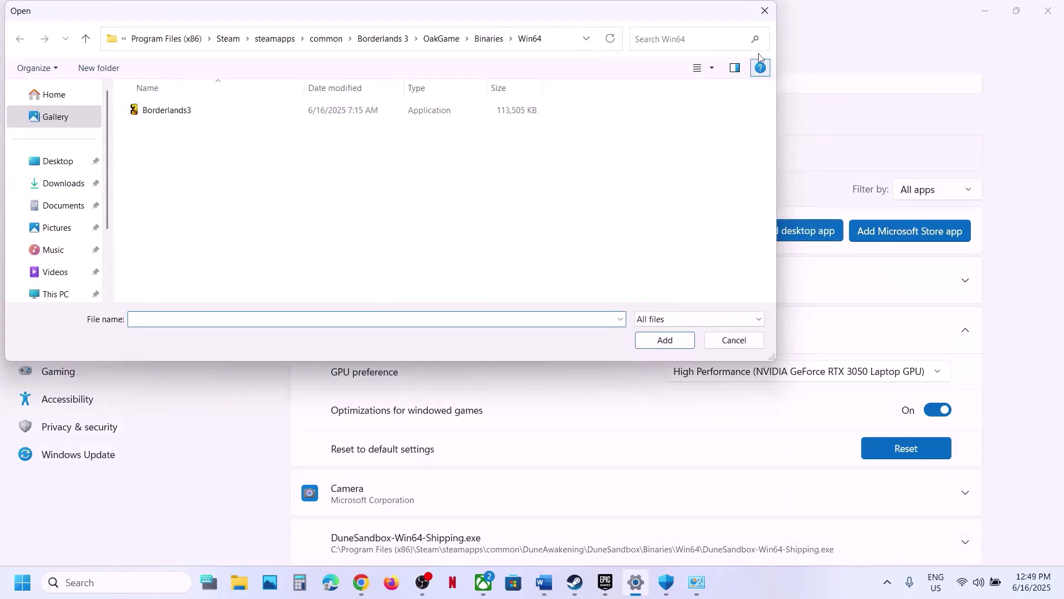
{"action": "left_click", "coordinate": [765, 11]}
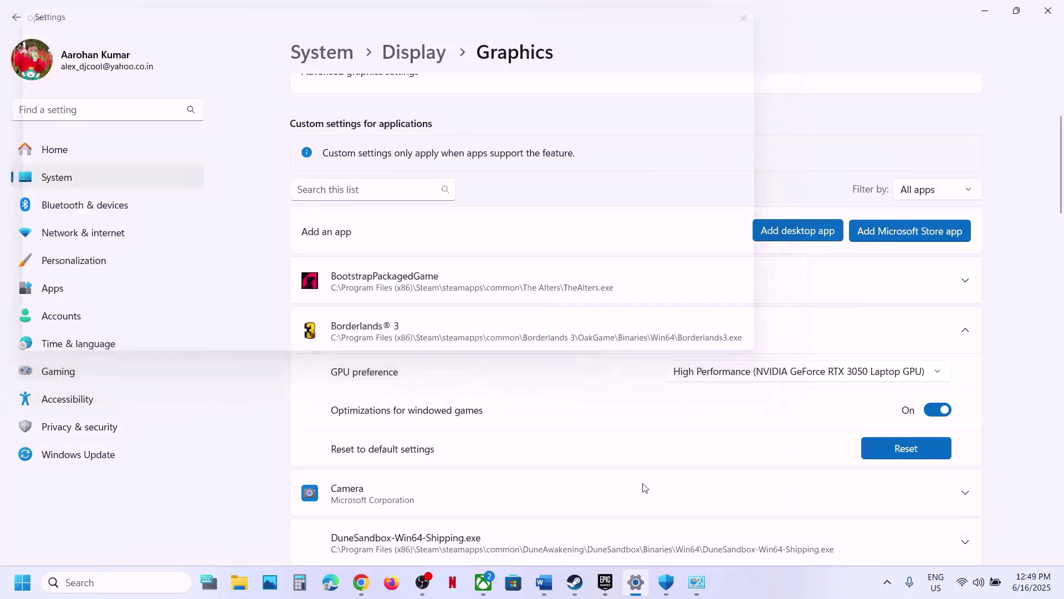
- Switch to the Xbox app and open the store page of the installed Borderlands 3
{"action": "left_click", "coordinate": [484, 582]}
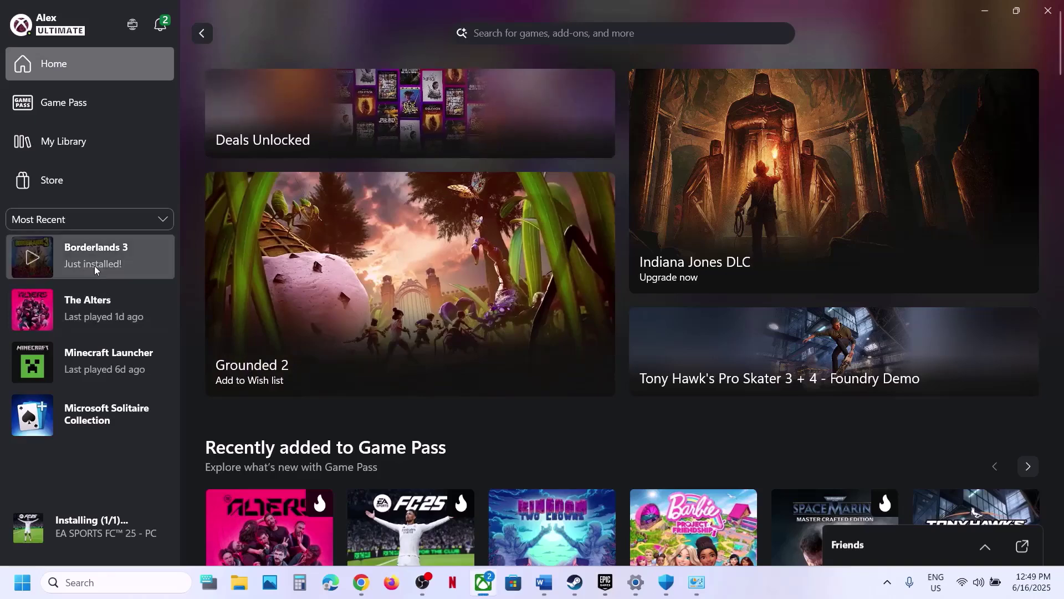
{"action": "left_click", "coordinate": [94, 265]}
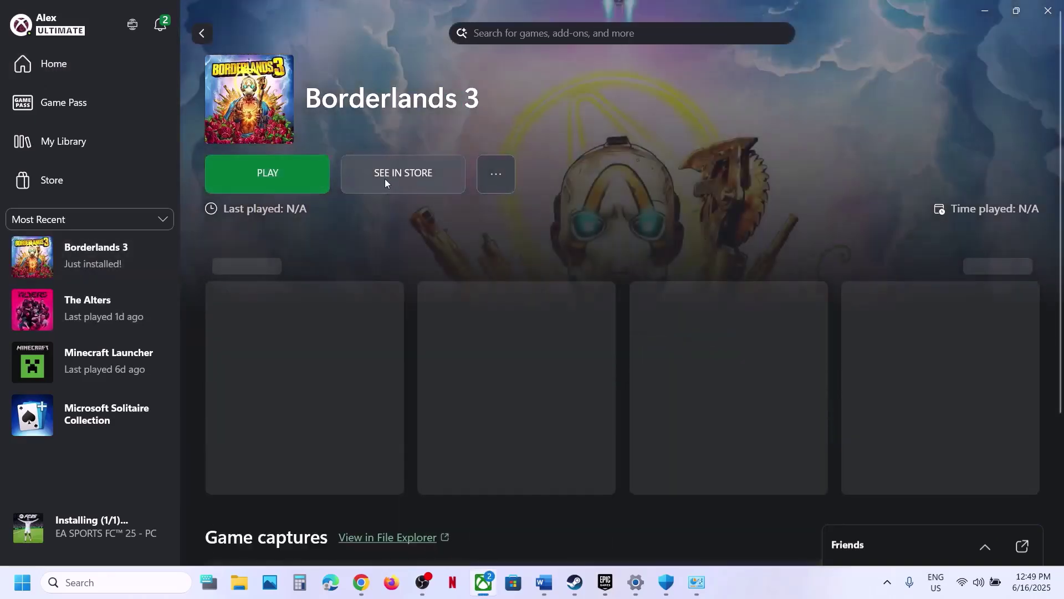
{"action": "left_click", "coordinate": [387, 179]}
- Return to the Graphics settings and add the Microsoft Store app Borderlands 3 Windows PC to the custom application settings
{"action": "left_click", "coordinate": [636, 586]}
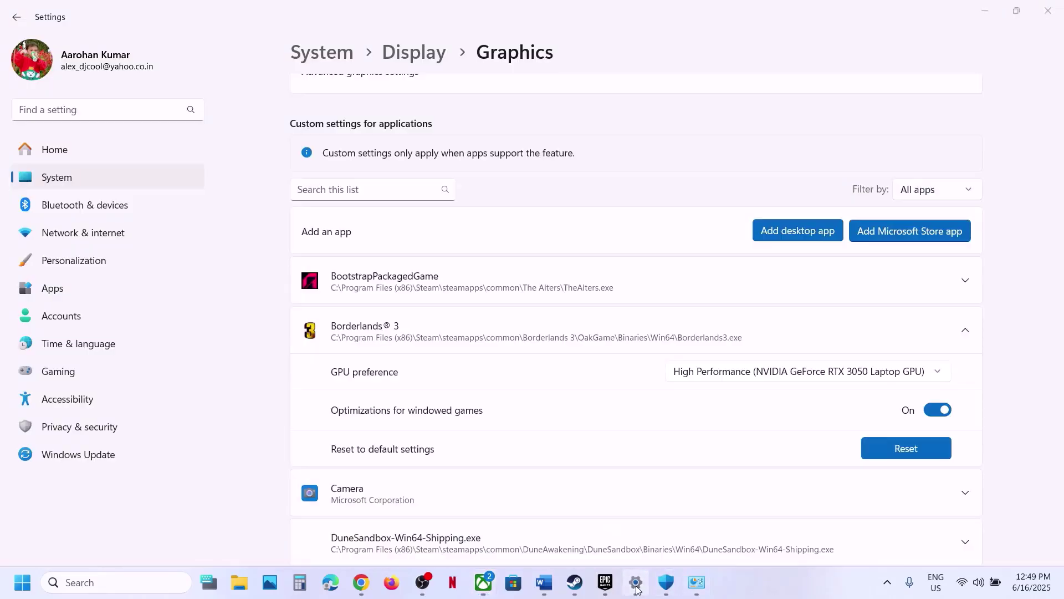
{"action": "left_click", "coordinate": [910, 232]}
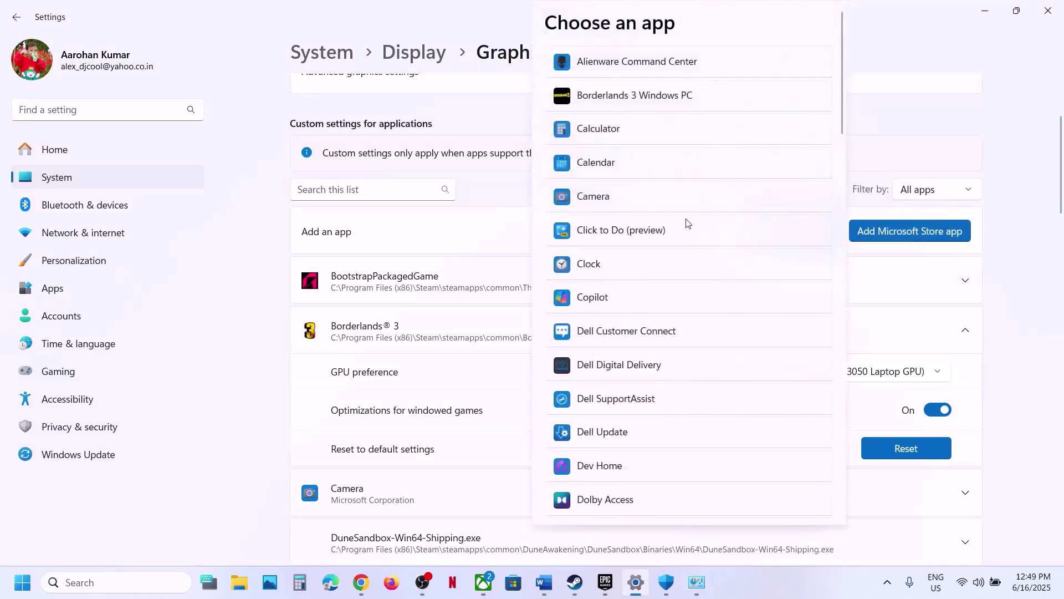
{"action": "left_click", "coordinate": [658, 97]}
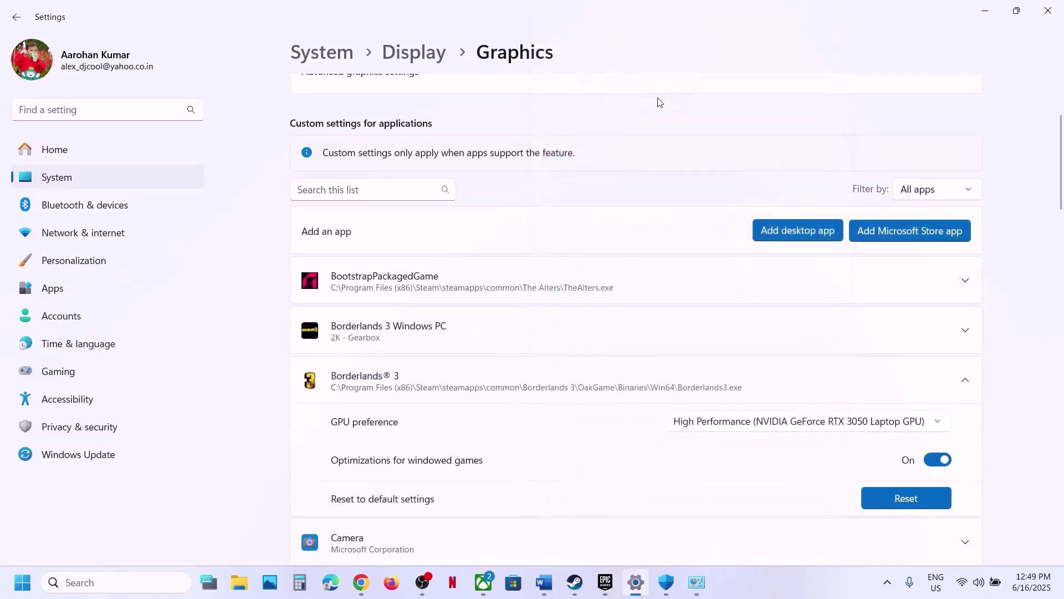
- Set the GPU preference of Borderlands 3 Windows PC to High Performance (NVIDIA GeForce RTX 3050 Laptop GPU) and close Settings
{"action": "left_click", "coordinate": [473, 347]}
{"action": "left_click", "coordinate": [862, 368]}
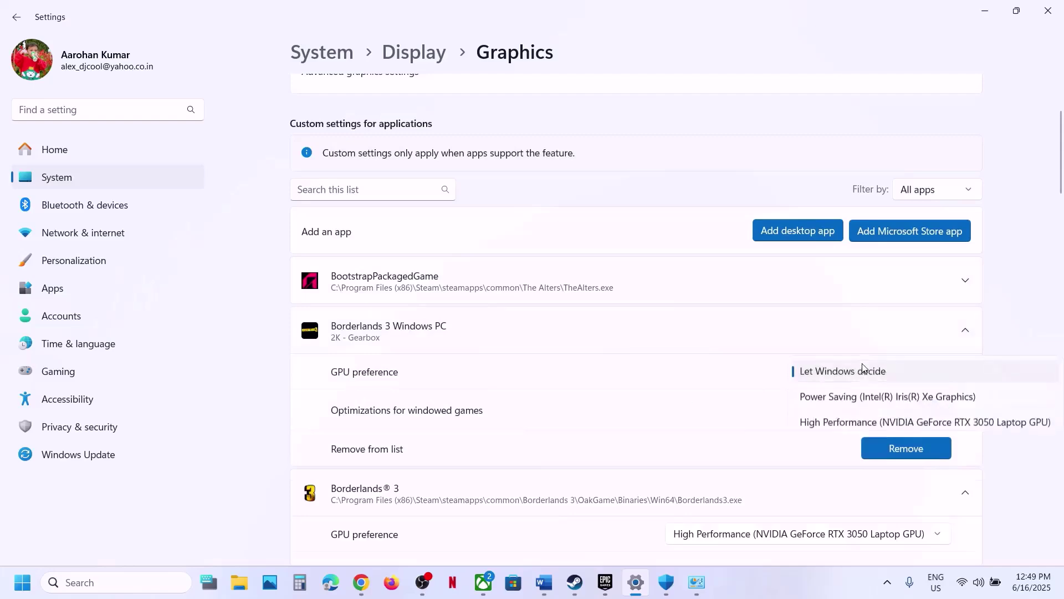
{"action": "left_click", "coordinate": [891, 426]}
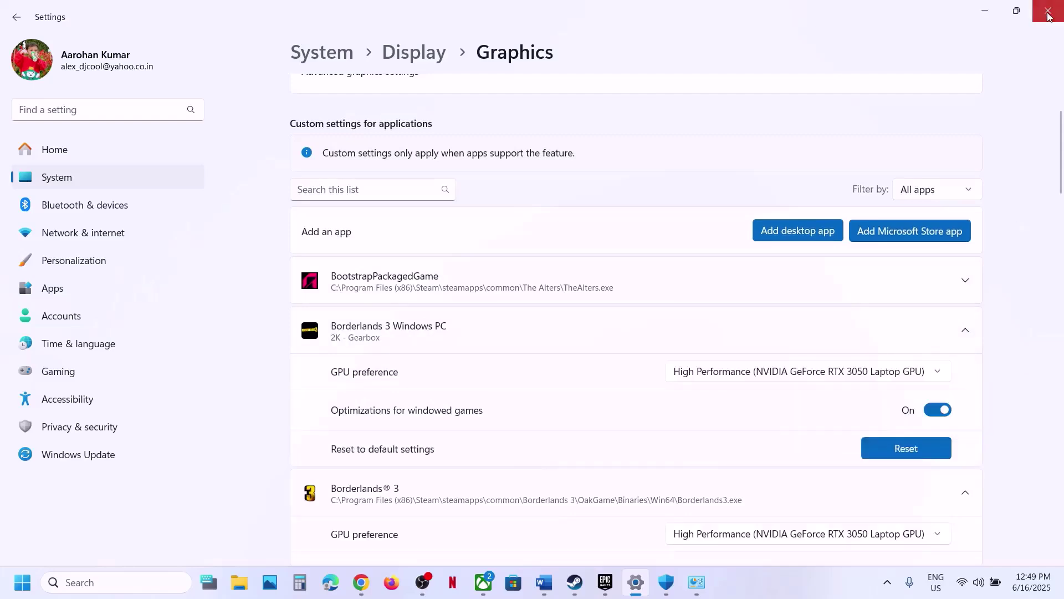
{"action": "left_click", "coordinate": [1059, 5]}
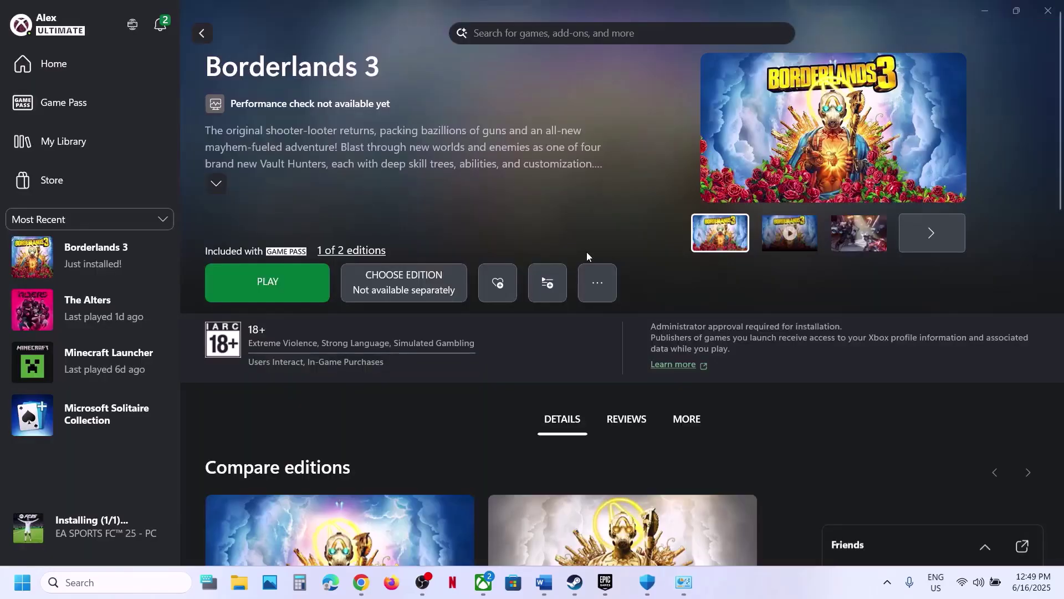
- Switch to the Word document and select the Step 5 text about running from the installation folder, as administrator or in compatibility mode
{"action": "left_click", "coordinate": [544, 581]}
{"action": "scroll", "coordinate": [447, 376], "scroll_direction": "down", "scroll_amount": 3}
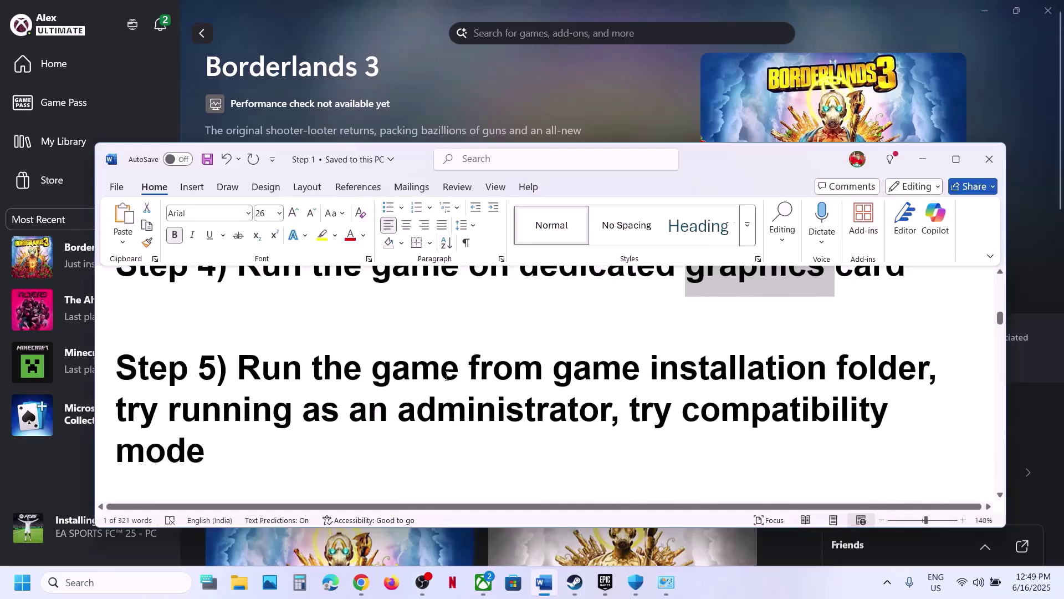
{"action": "left_click_drag", "start_coordinate": [239, 368], "coordinate": [896, 411]}
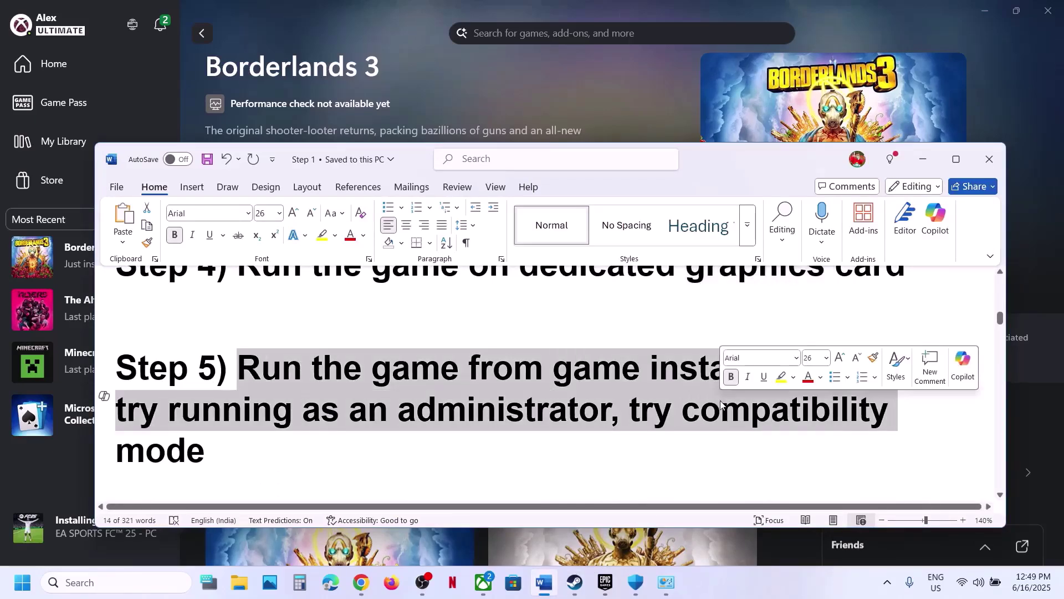
- Switch to Steam, browse Borderlands 3's local files and open the OakGame\Binaries\Win64 folder
{"action": "left_click", "coordinate": [575, 583]}
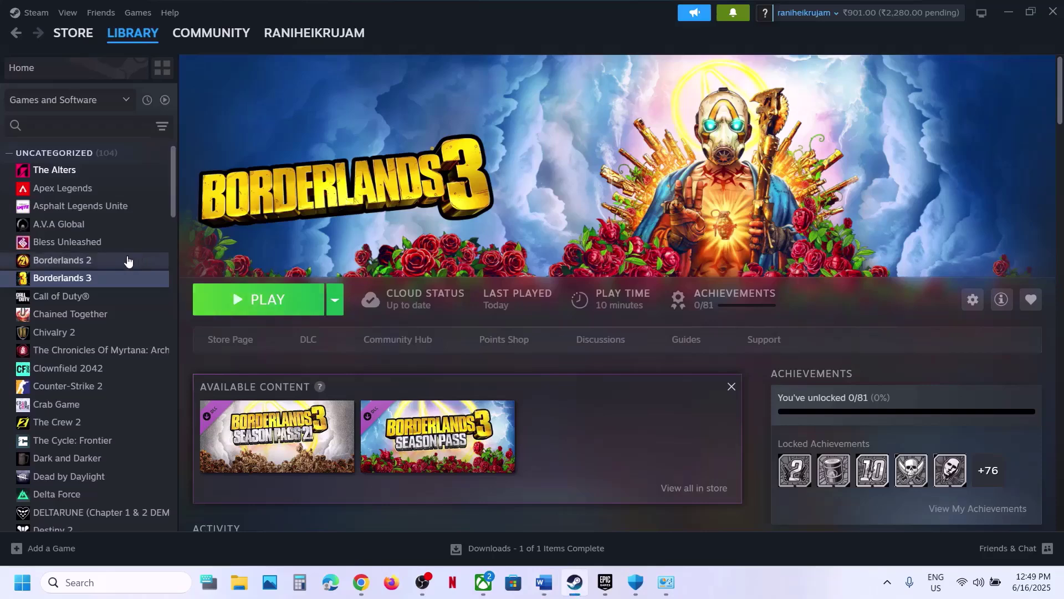
{"action": "right_click", "coordinate": [81, 281]}
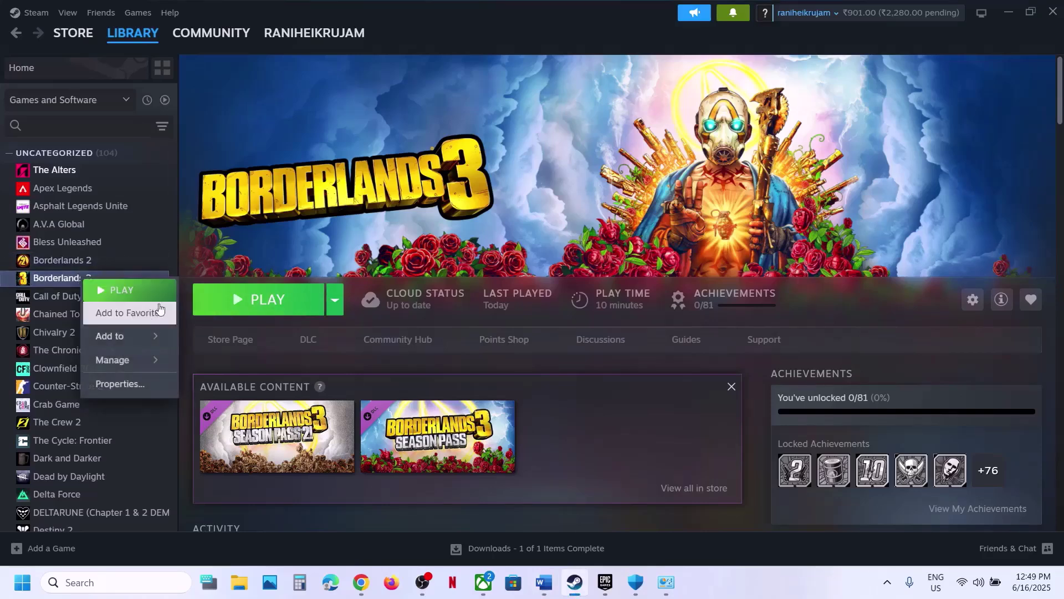
{"action": "mouse_move", "coordinate": [119, 362]}
{"action": "left_click", "coordinate": [247, 390]}
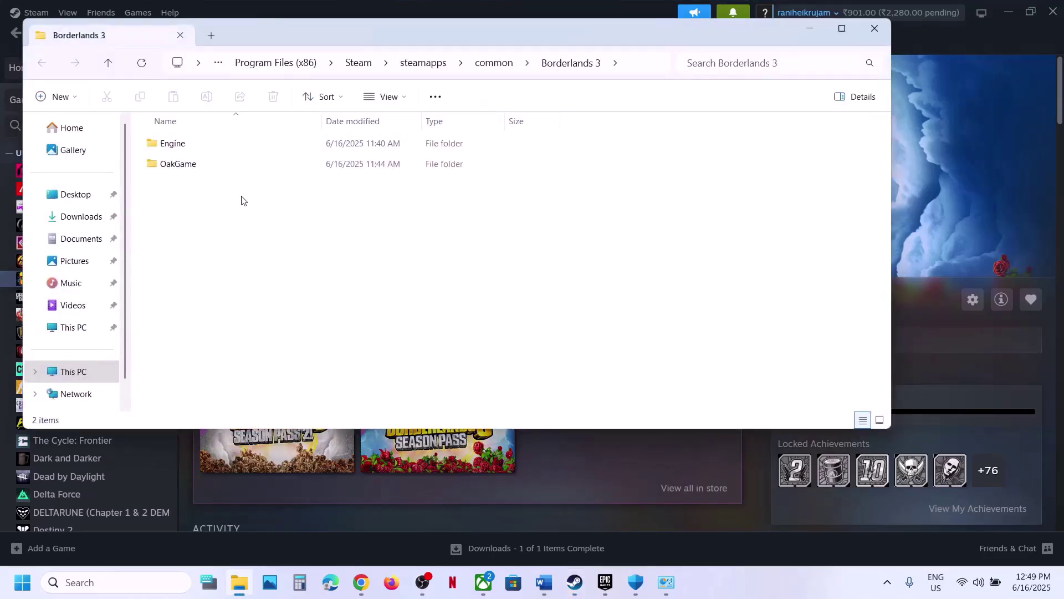
{"action": "double_click", "coordinate": [199, 165]}
{"action": "double_click", "coordinate": [191, 143]}
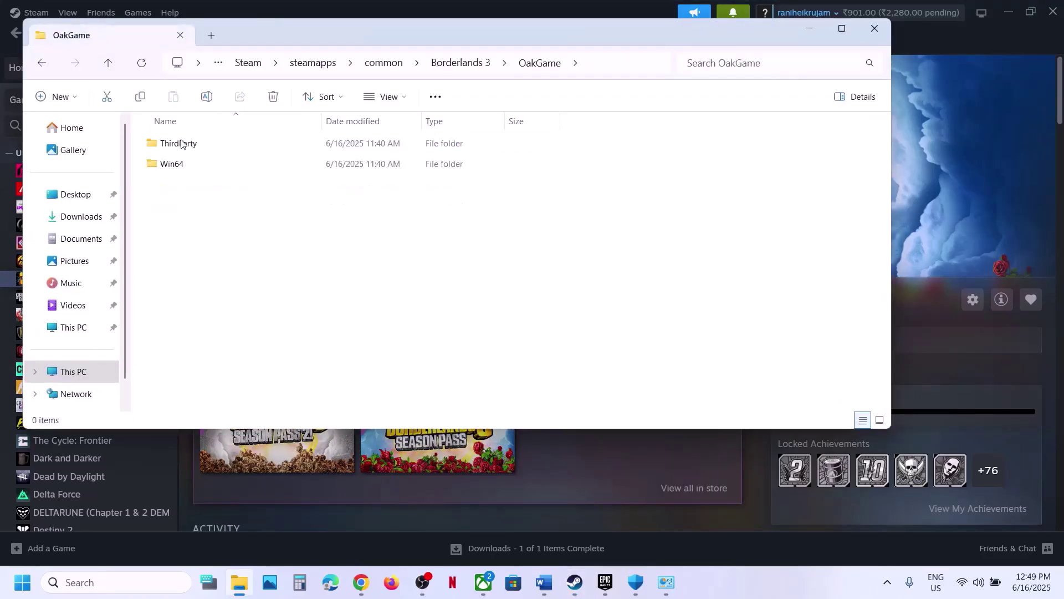
{"action": "left_click", "coordinate": [189, 164]}
{"action": "double_click", "coordinate": [188, 164]}
- Set the Borderlands3 application to run as an administrator in its compatibility properties
{"action": "left_click", "coordinate": [208, 149]}
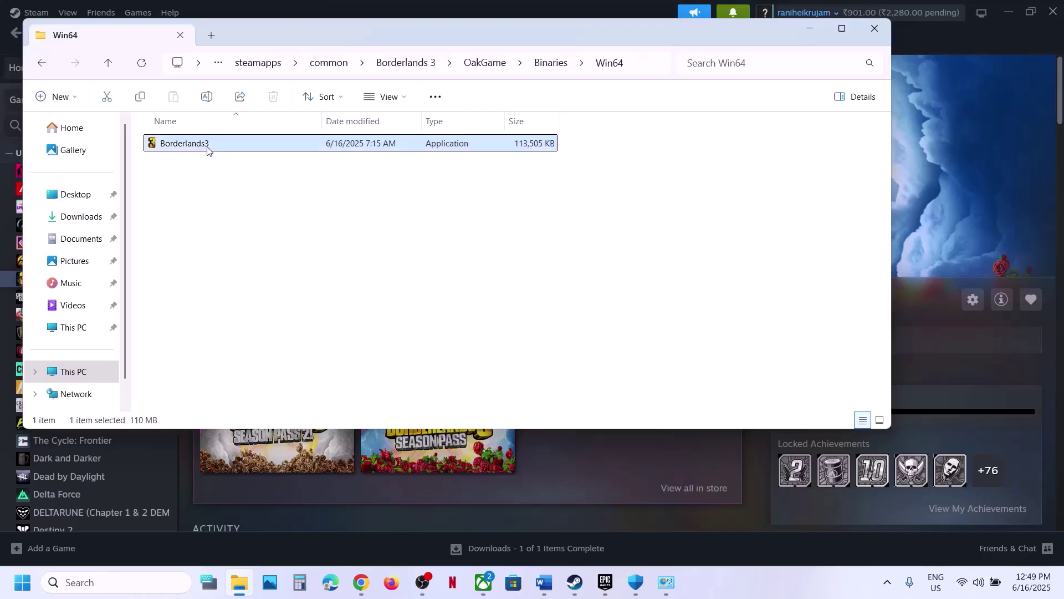
{"action": "right_click", "coordinate": [248, 145]}
{"action": "left_click", "coordinate": [289, 374]}
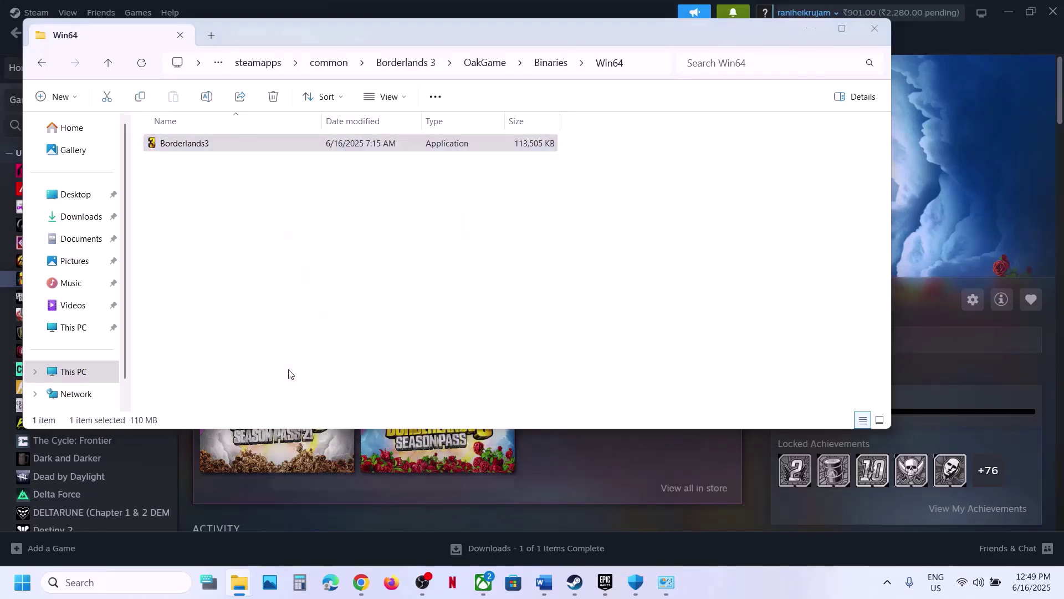
{"action": "left_click", "coordinate": [381, 189]}
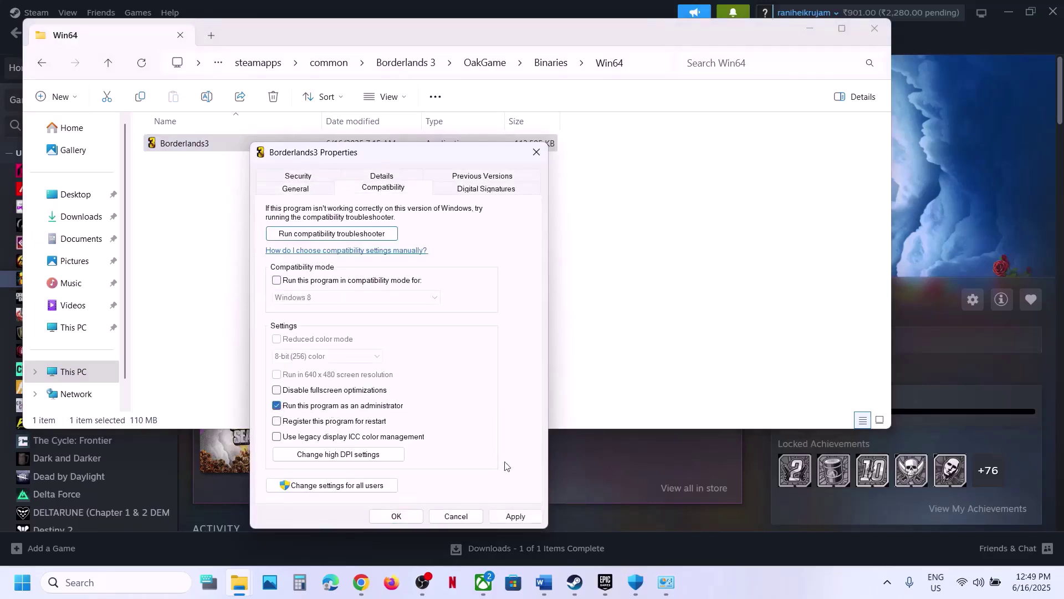
{"action": "left_click", "coordinate": [514, 516]}
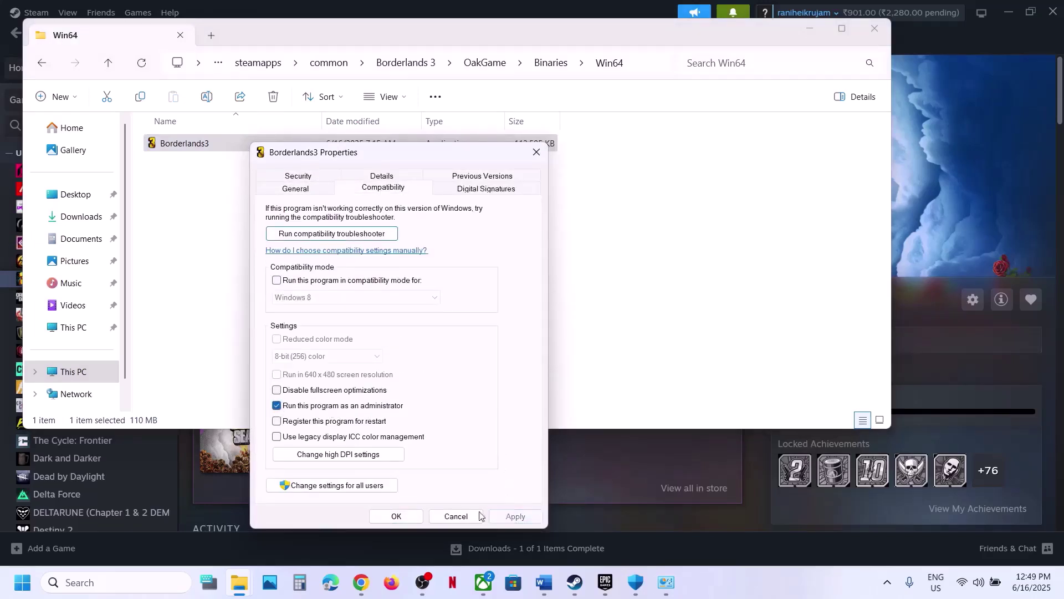
{"action": "left_click", "coordinate": [390, 517]}
- Reopen the Borderlands3 compatibility properties and apply compatibility mode for Windows 8
{"action": "right_click", "coordinate": [228, 151]}
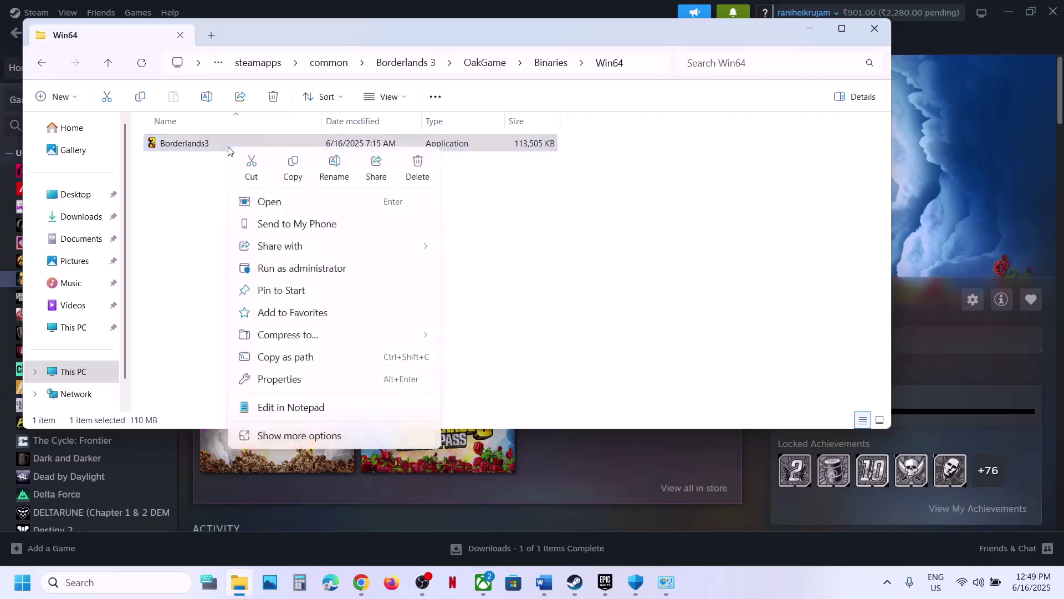
{"action": "left_click", "coordinate": [302, 379]}
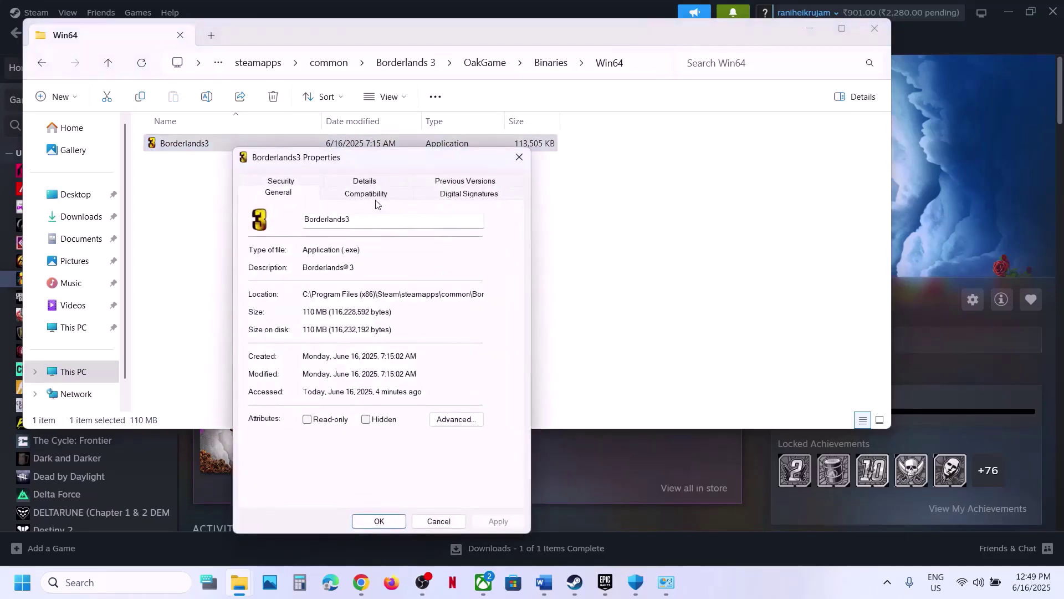
{"action": "left_click", "coordinate": [374, 202]}
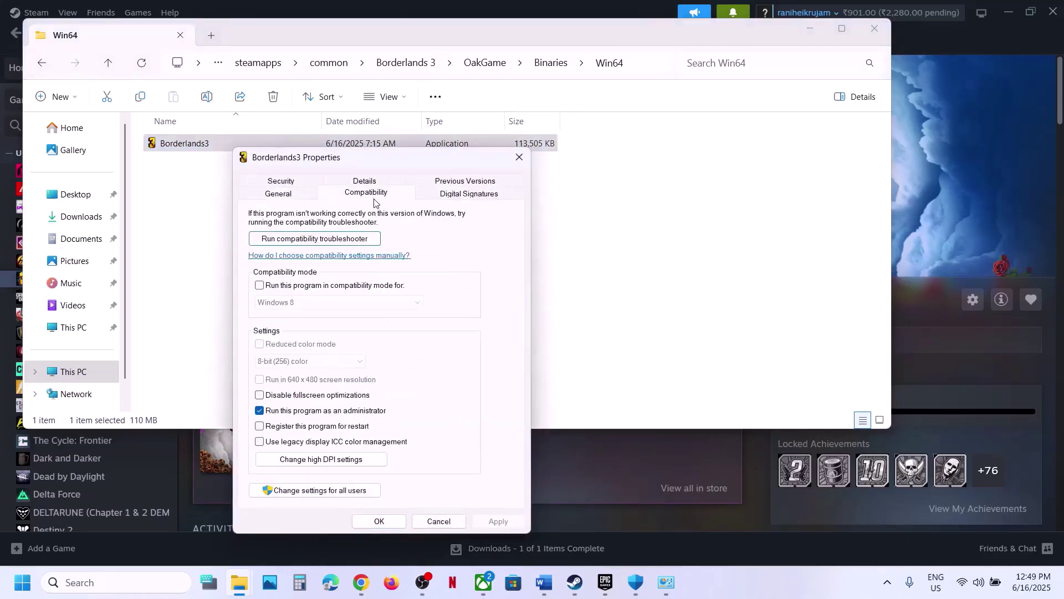
{"action": "left_click", "coordinate": [259, 285]}
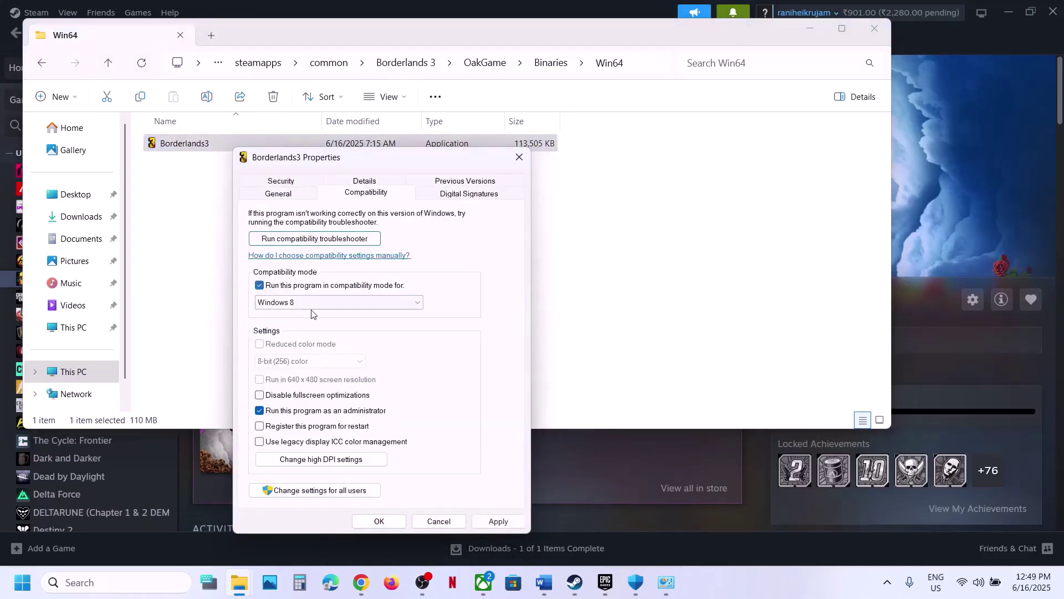
{"action": "left_click", "coordinate": [481, 522]}
- Change the compatibility mode to Windows 7, disable fullscreen optimizations and save the Borderlands3 properties
{"action": "left_click", "coordinate": [339, 304]}
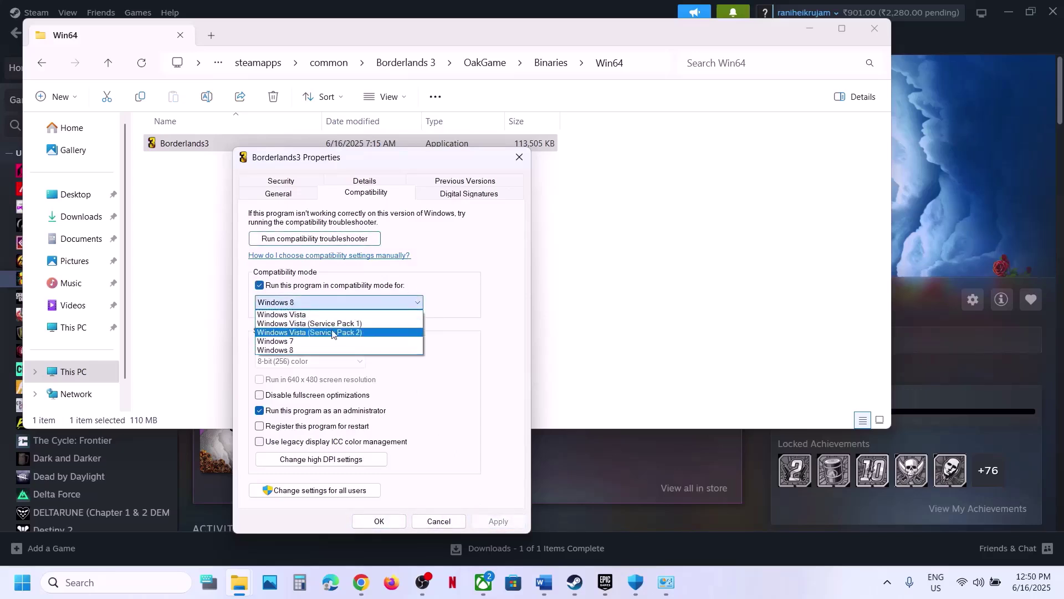
{"action": "left_click", "coordinate": [276, 341]}
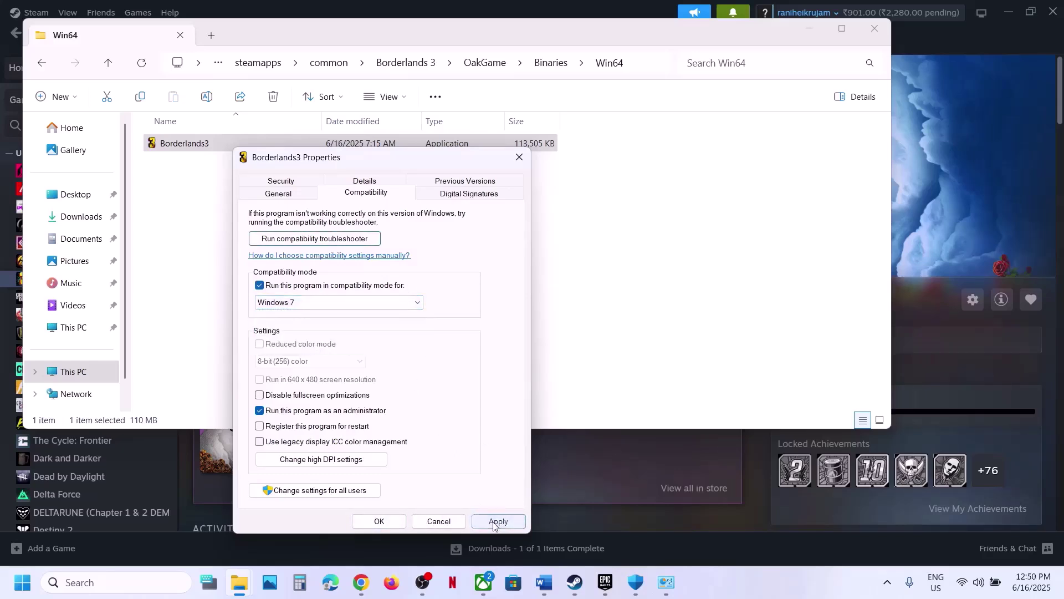
{"action": "left_click", "coordinate": [495, 522]}
{"action": "left_click", "coordinate": [499, 522]}
{"action": "left_click", "coordinate": [380, 521]}
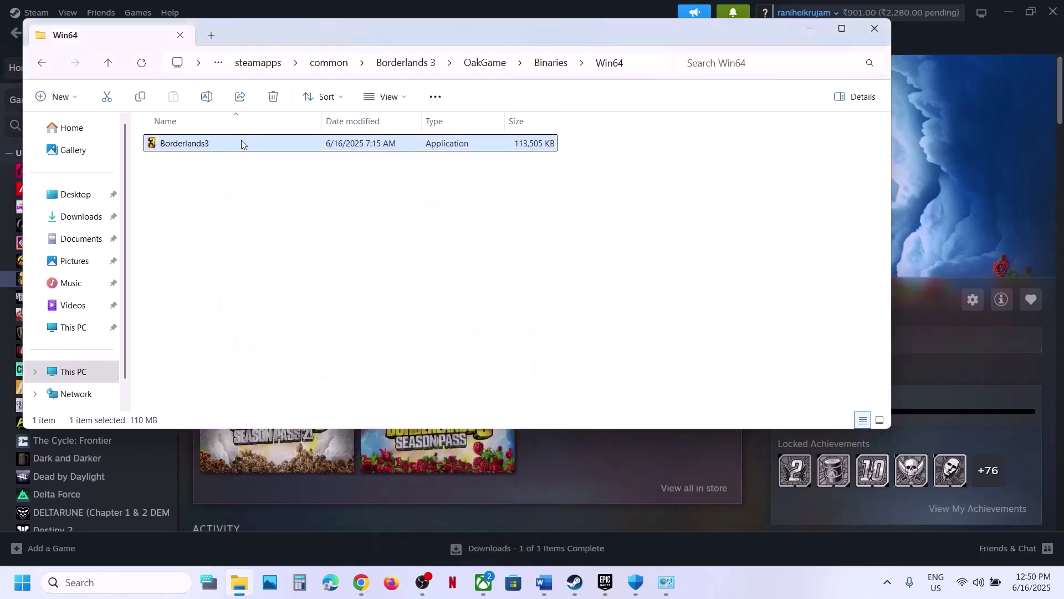
- Clear compatibility mode, Disable fullscreen optimizations and Run as administrator in the Borderlands3 properties, save, and close the Win64 folder
{"action": "right_click", "coordinate": [232, 144]}
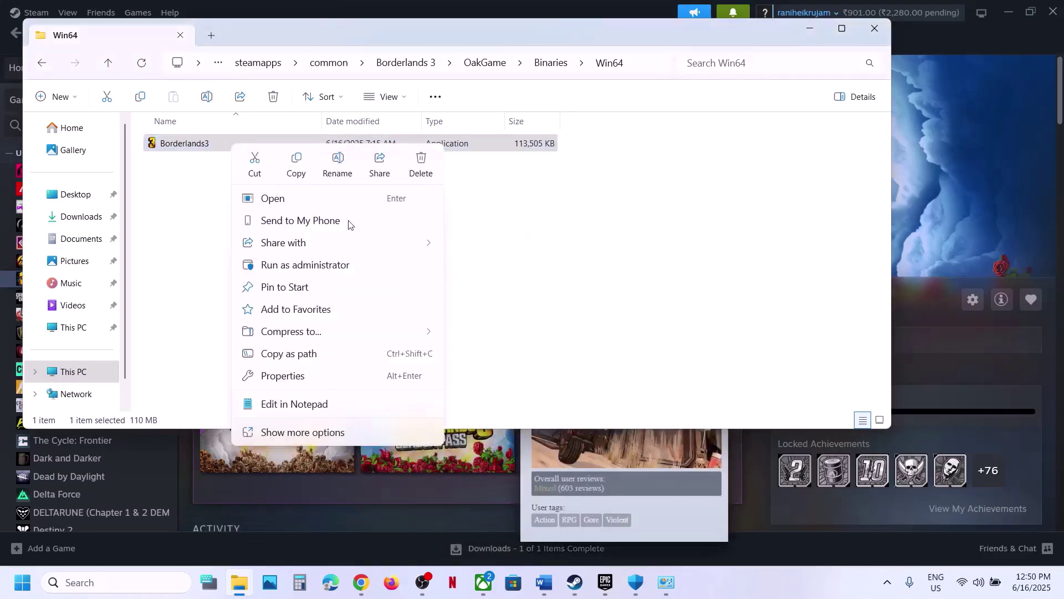
{"action": "left_click", "coordinate": [287, 377]}
{"action": "left_click", "coordinate": [361, 192]}
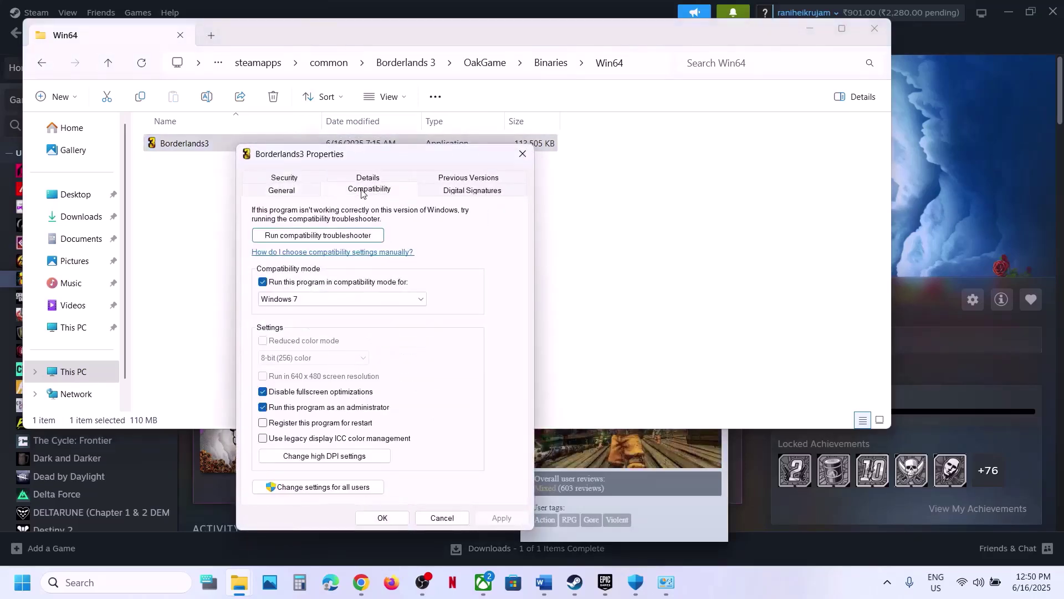
{"action": "left_click", "coordinate": [264, 283]}
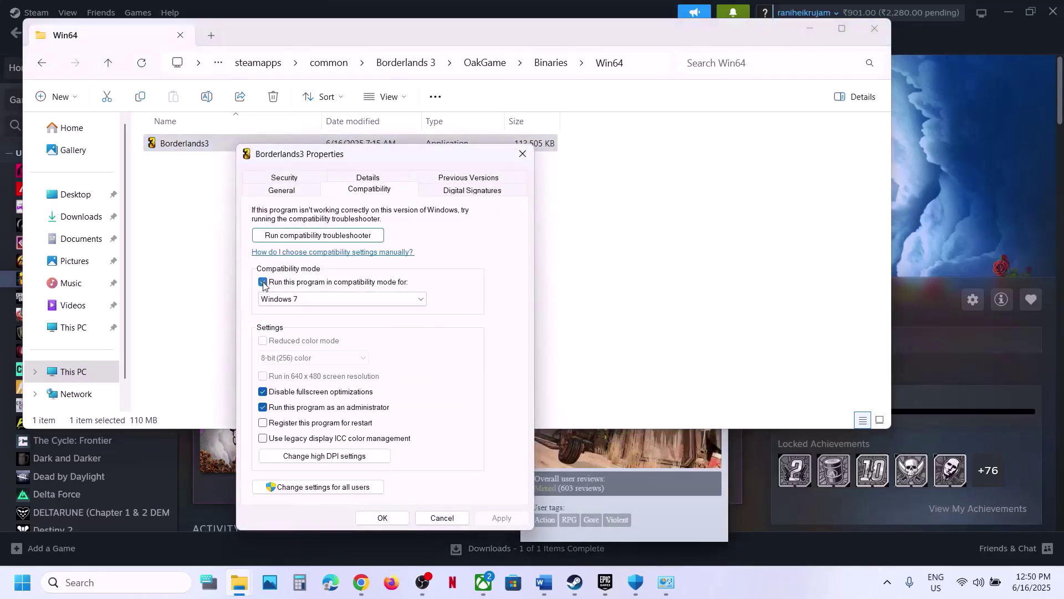
{"action": "left_click", "coordinate": [262, 408]}
{"action": "left_click", "coordinate": [501, 517]}
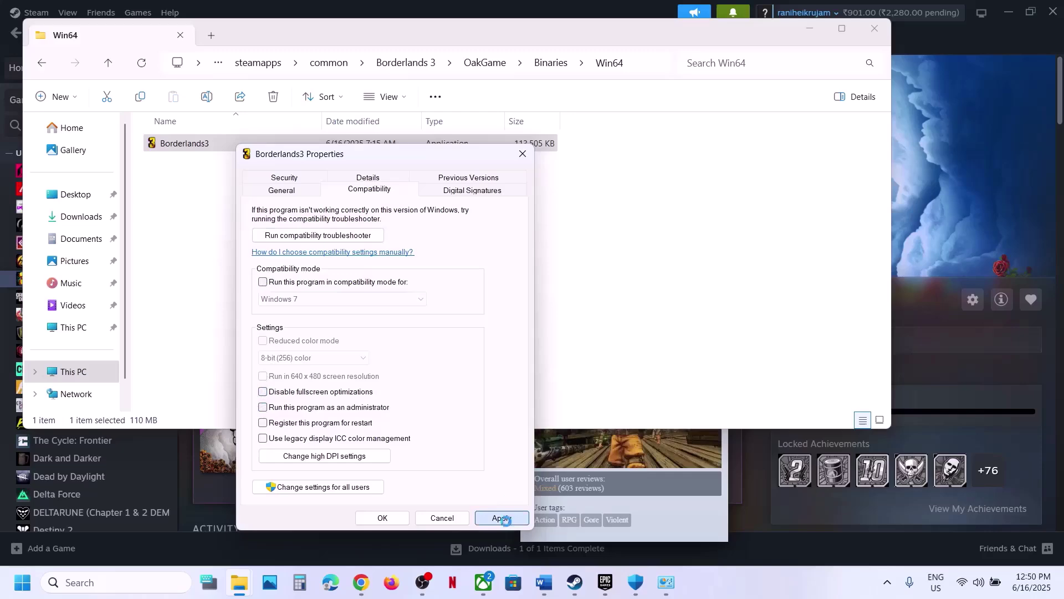
{"action": "left_click", "coordinate": [382, 517]}
{"action": "left_click", "coordinate": [875, 29]}
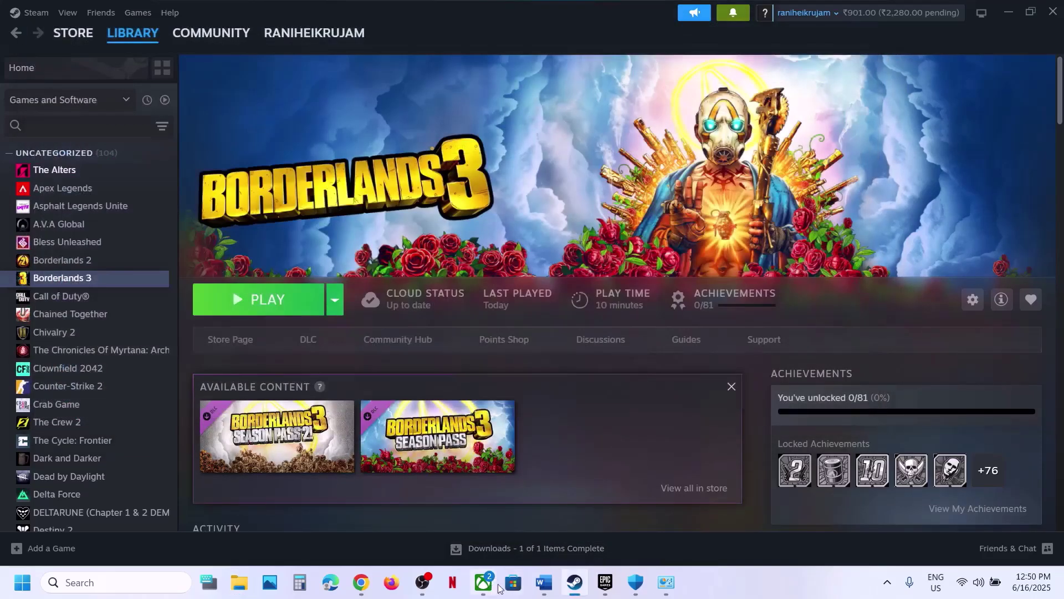
- Switch to the Xbox app and browse to the XboxGames installation folder from Borderlands 3's file management options
{"action": "mouse_move", "coordinate": [615, 593]}
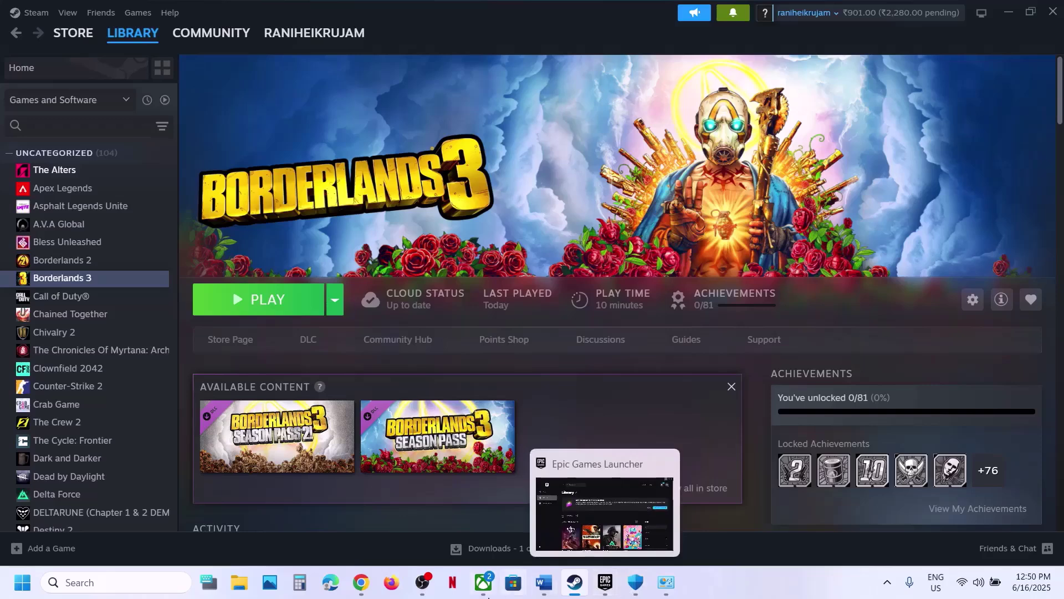
{"action": "left_click", "coordinate": [483, 582]}
{"action": "right_click", "coordinate": [125, 254]}
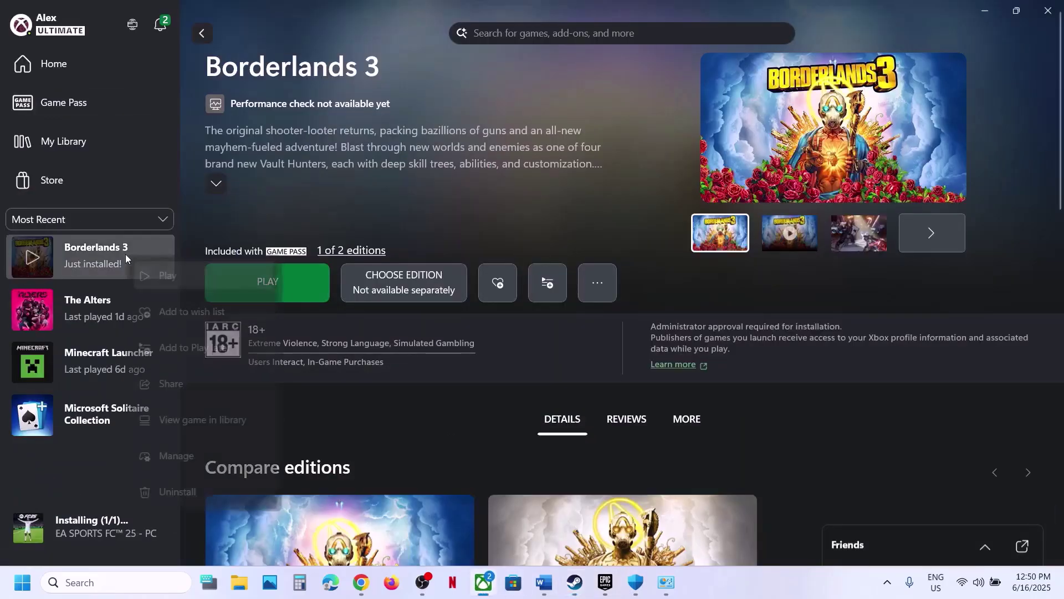
{"action": "left_click", "coordinate": [191, 451]}
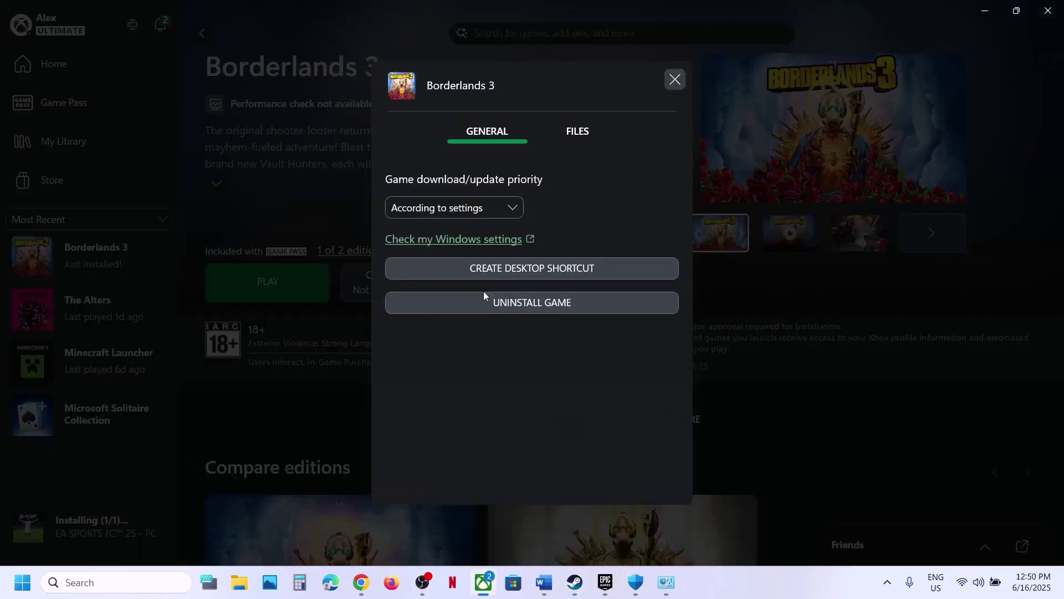
{"action": "left_click", "coordinate": [573, 136]}
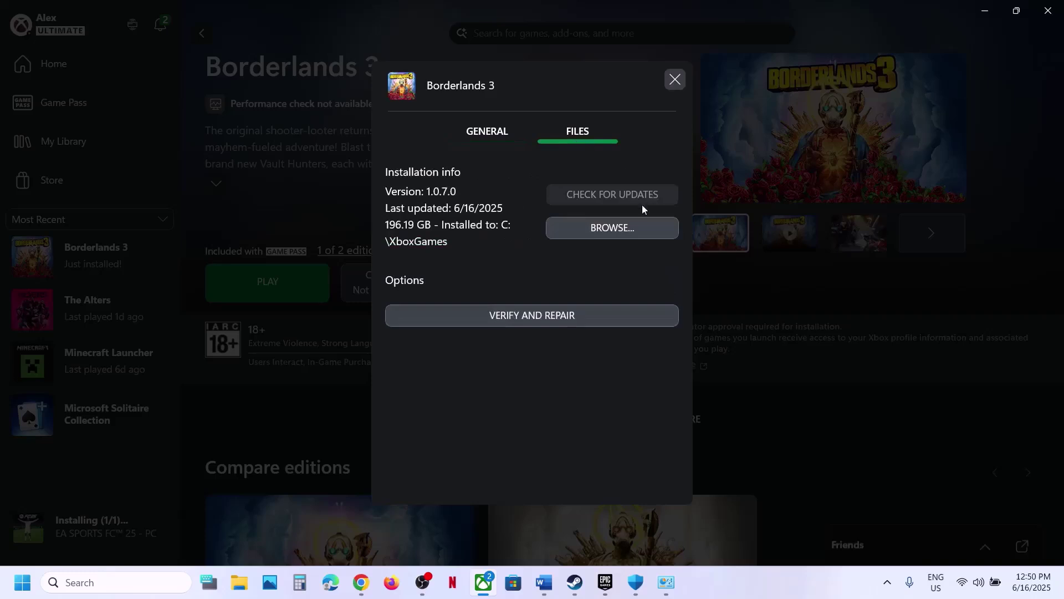
{"action": "left_click", "coordinate": [595, 228]}
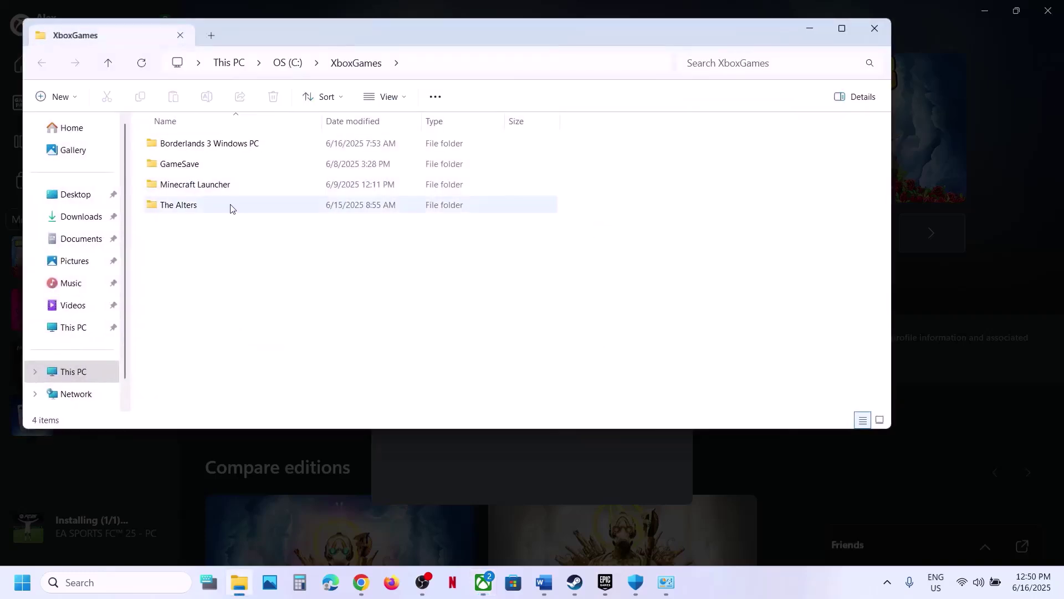
- Open the GDK folder inside Borderlands 3 Windows PC > Content > OakGame > Binaries
{"action": "double_click", "coordinate": [195, 151]}
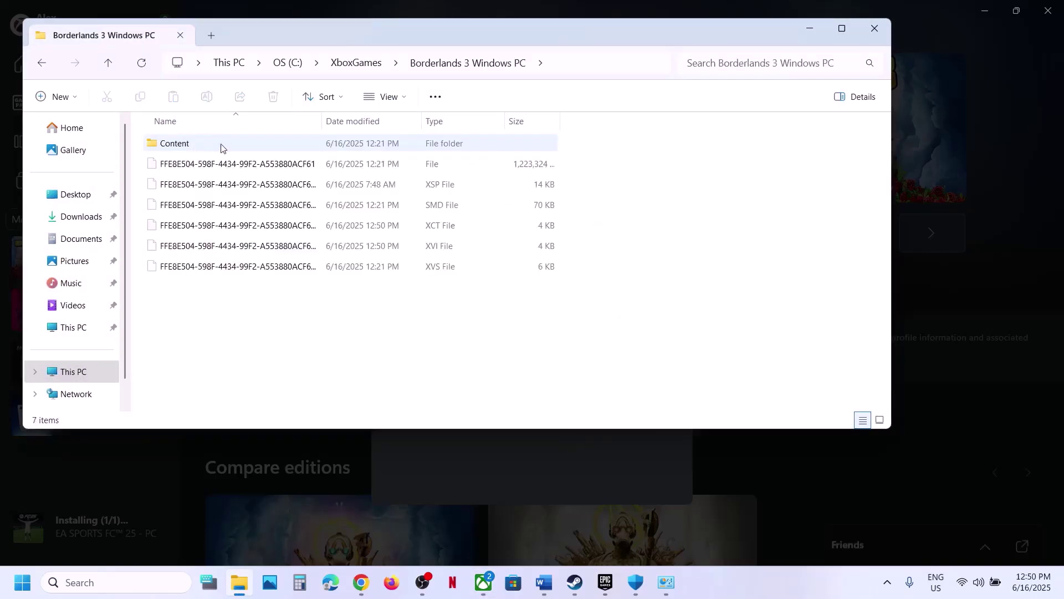
{"action": "double_click", "coordinate": [203, 148]}
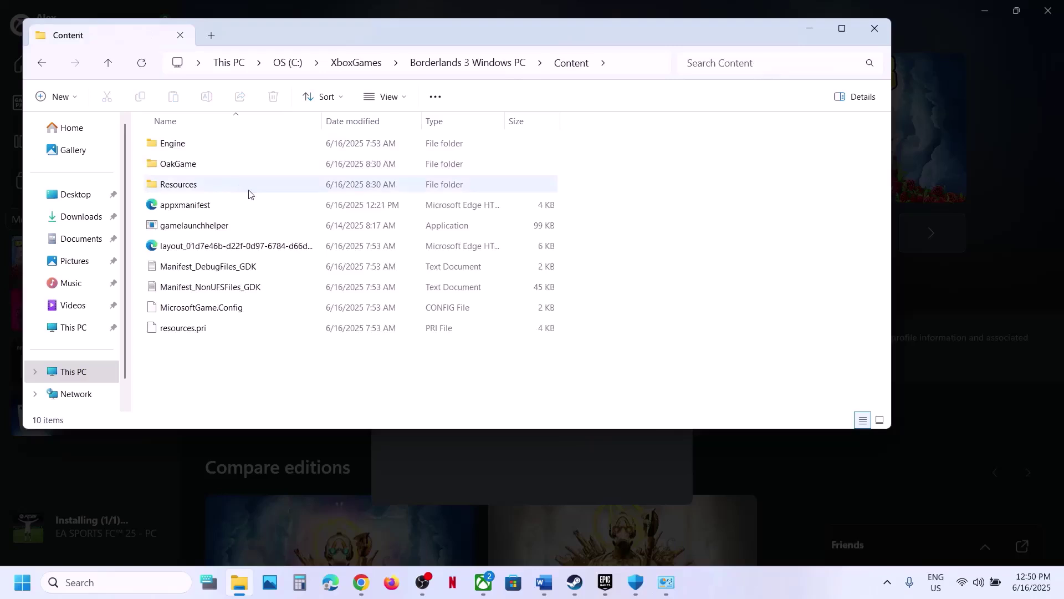
{"action": "left_click", "coordinate": [190, 229]}
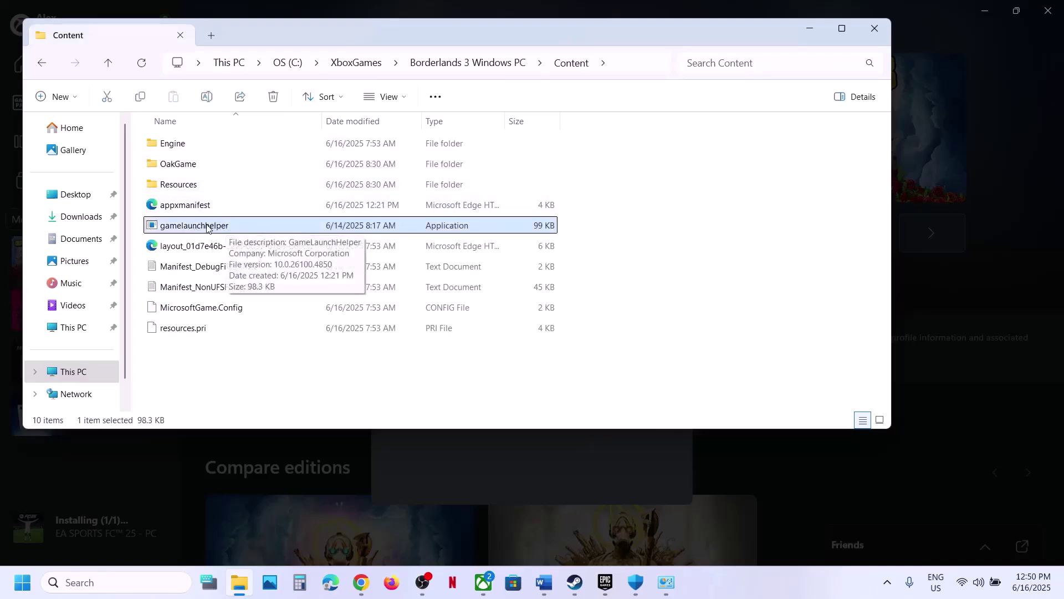
{"action": "double_click", "coordinate": [193, 172]}
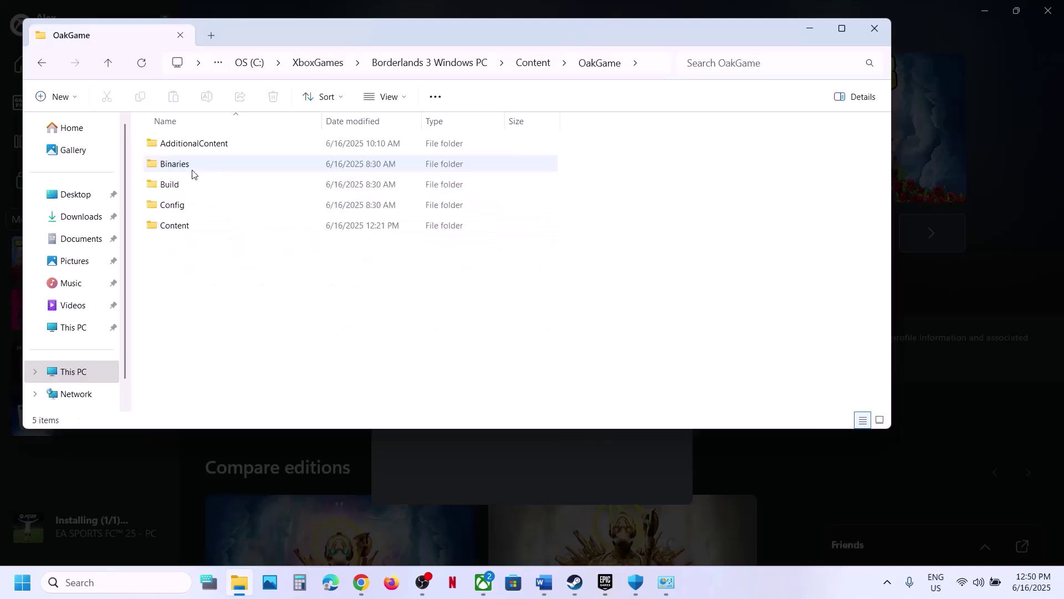
{"action": "double_click", "coordinate": [186, 167]}
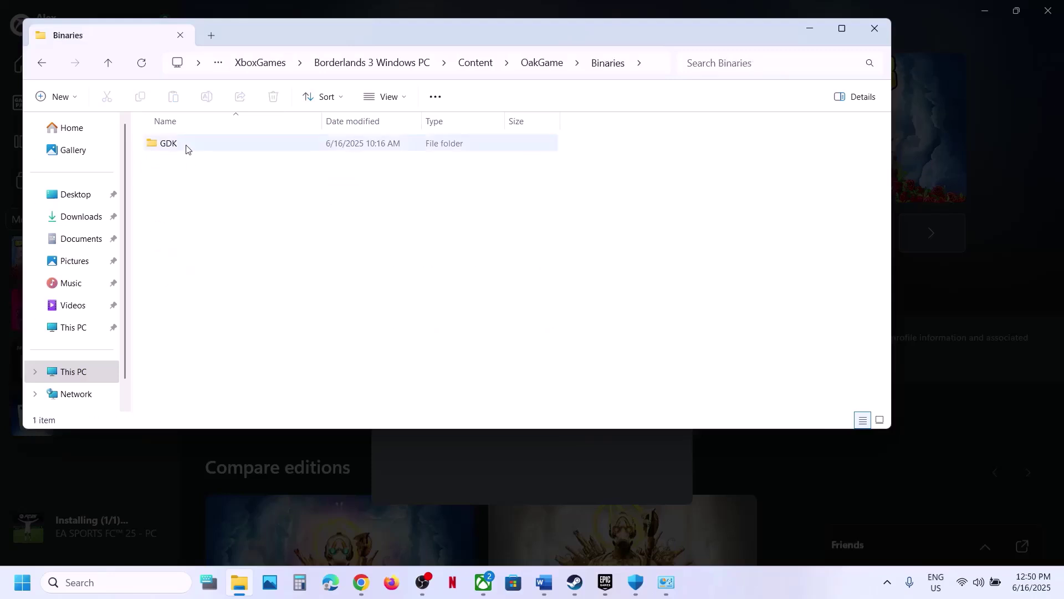
{"action": "double_click", "coordinate": [188, 145]}
- Try to run OakGame-GDK-Shipping as administrator from the GDK folder
{"action": "left_click", "coordinate": [246, 206]}
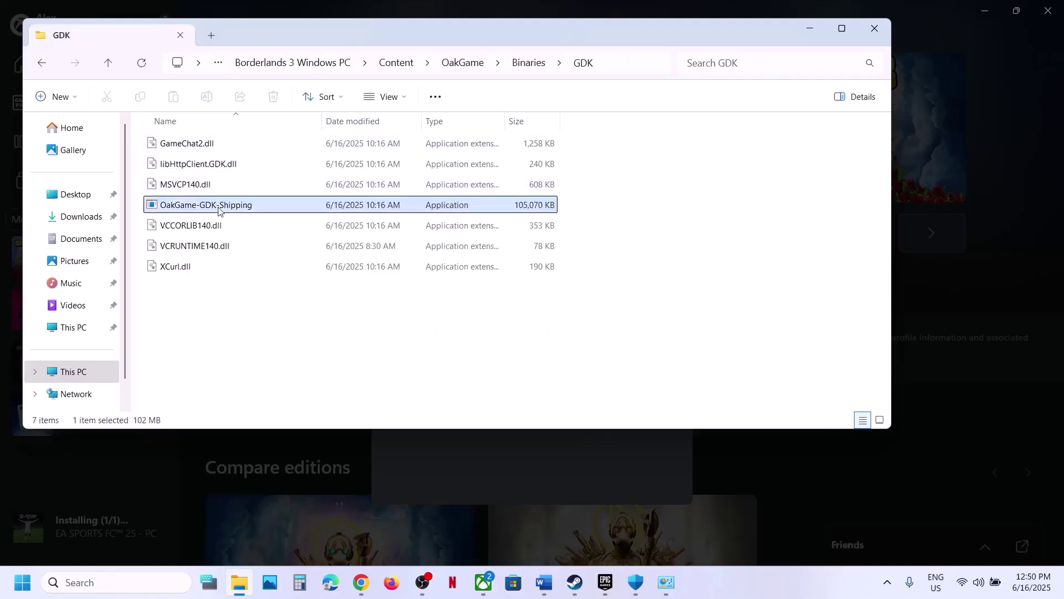
{"action": "right_click", "coordinate": [246, 206]}
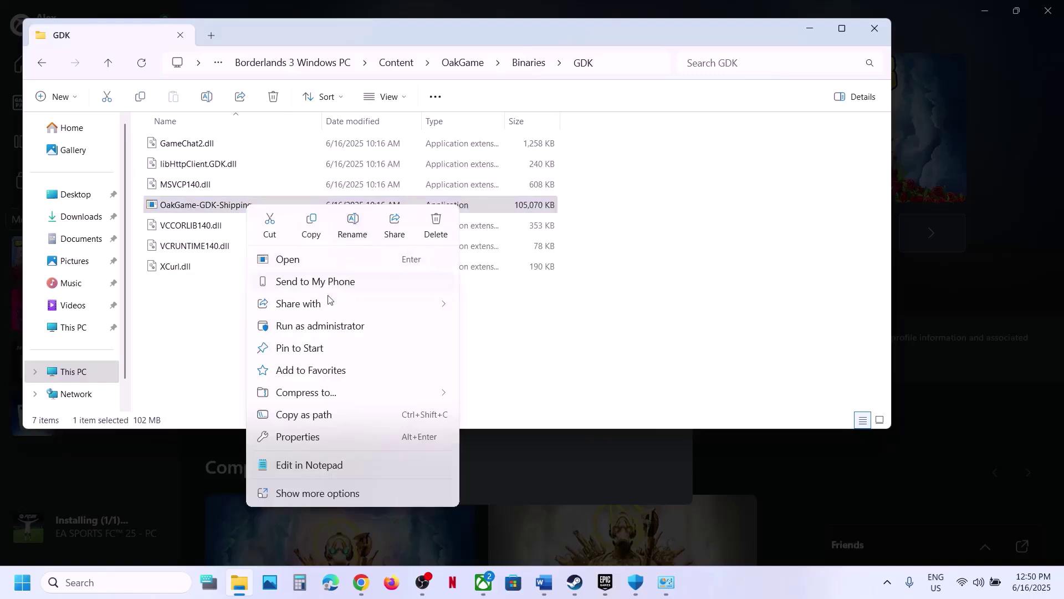
{"action": "left_click", "coordinate": [315, 327]}
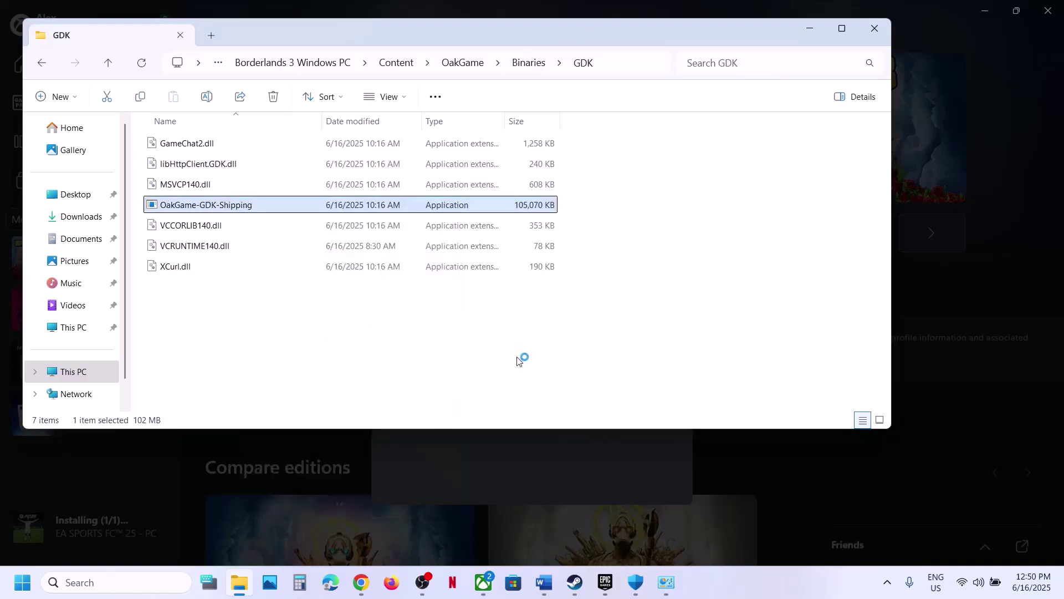
{"action": "left_click", "coordinate": [397, 380]}
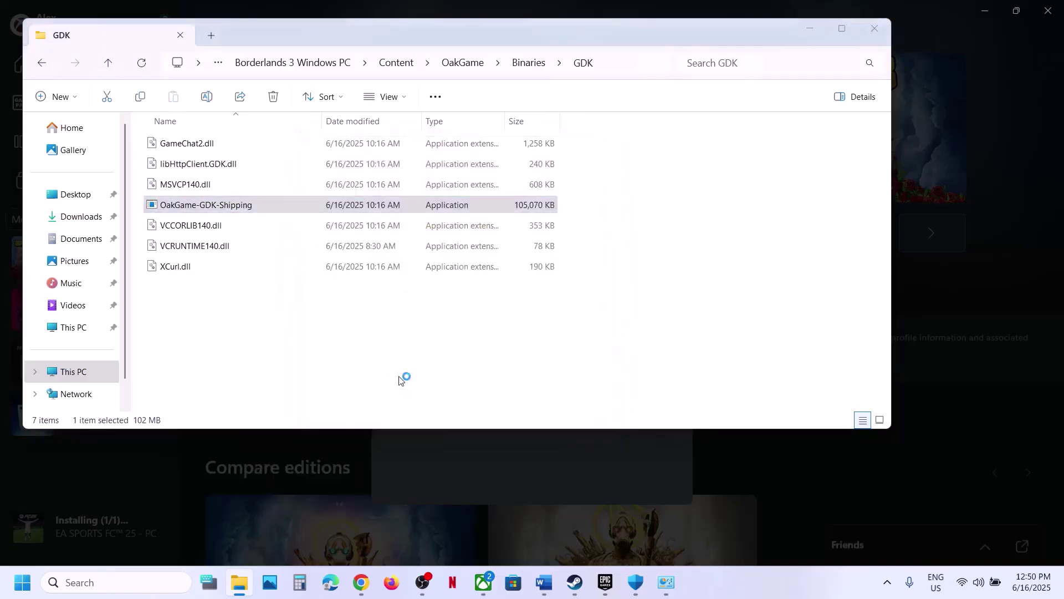
{"action": "left_click", "coordinate": [687, 292]}
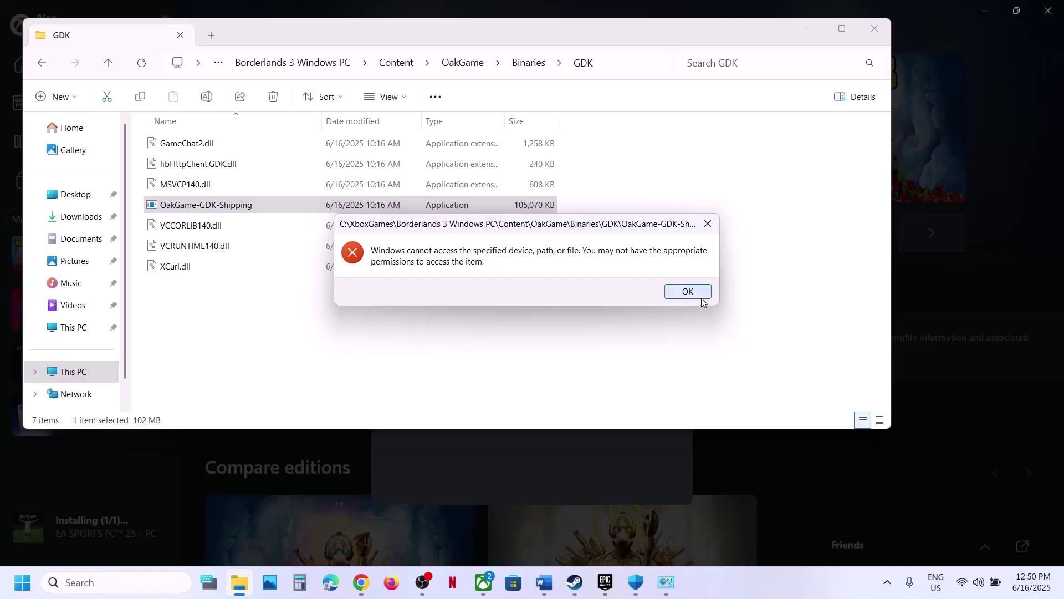
- Return to the Content folder, run gamelaunchhelper as administrator, and close the game and the folder window
{"action": "left_click", "coordinate": [113, 69]}
{"action": "left_click", "coordinate": [113, 68]}
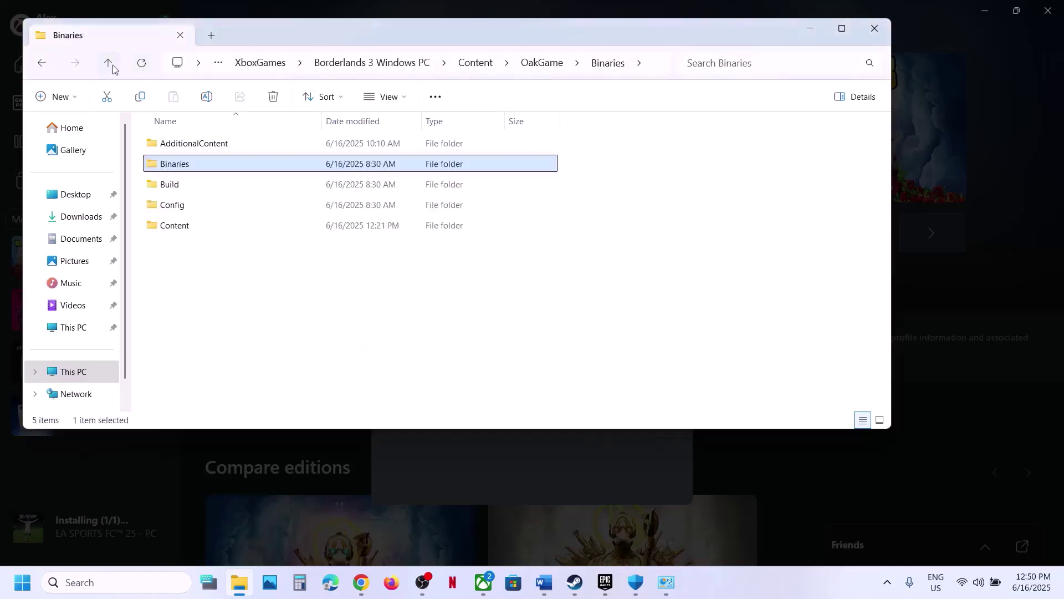
{"action": "left_click", "coordinate": [113, 68]}
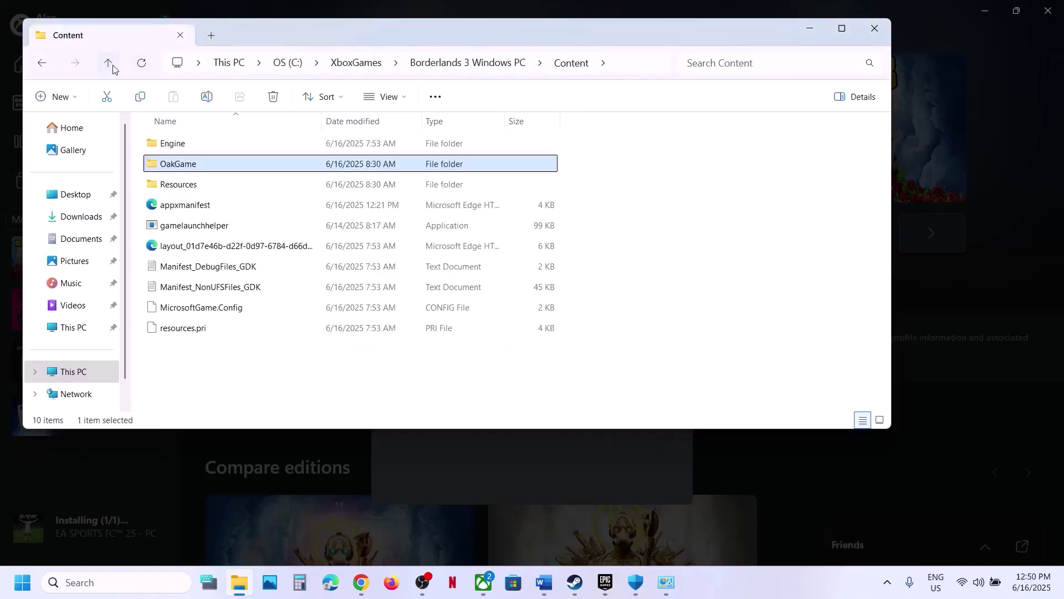
{"action": "left_click", "coordinate": [215, 227]}
{"action": "right_click", "coordinate": [247, 233]}
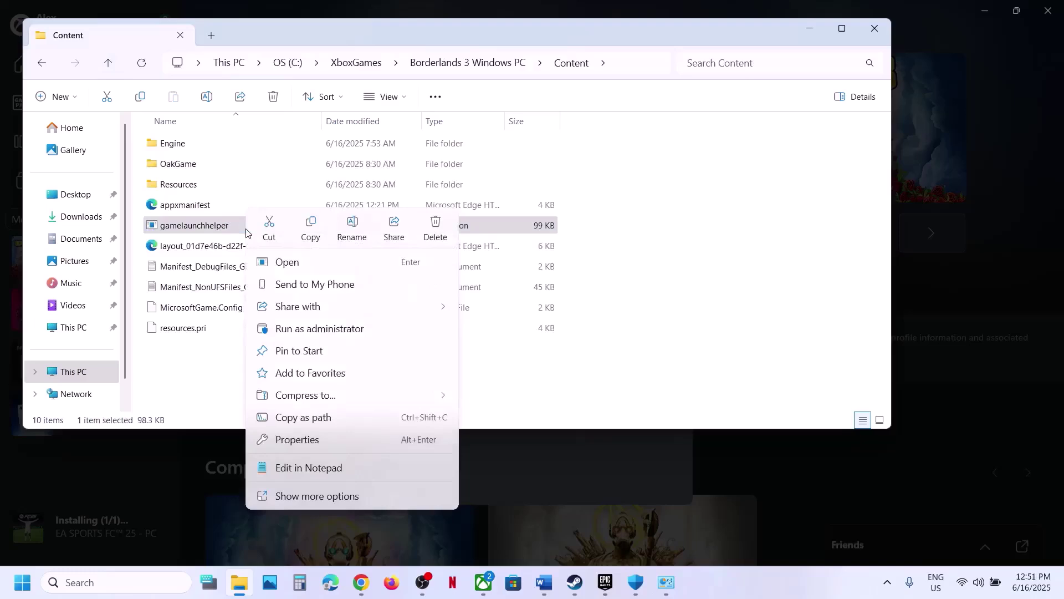
{"action": "left_click", "coordinate": [322, 329]}
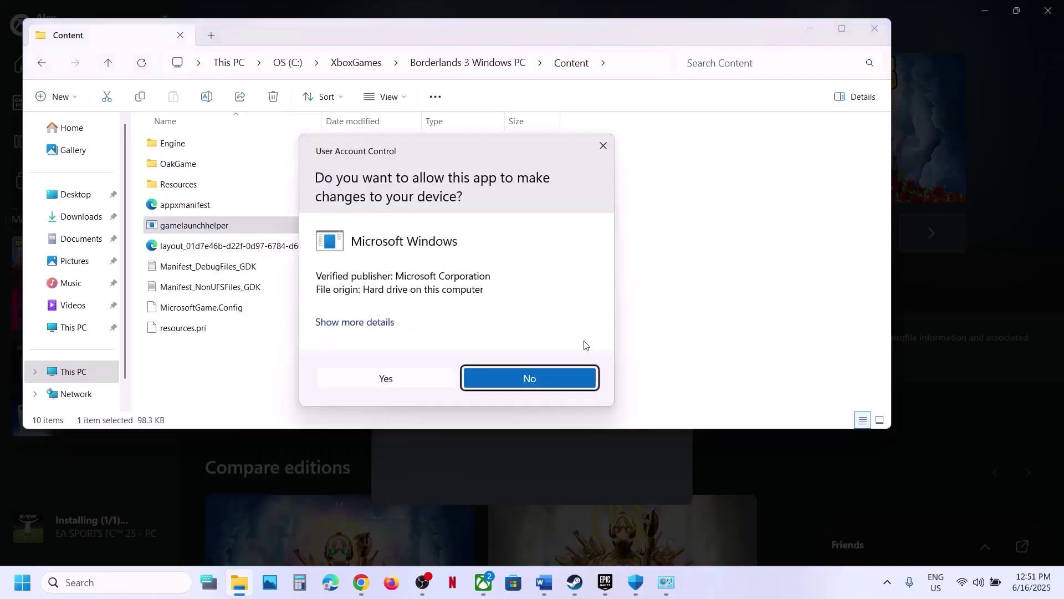
{"action": "left_click", "coordinate": [395, 378]}
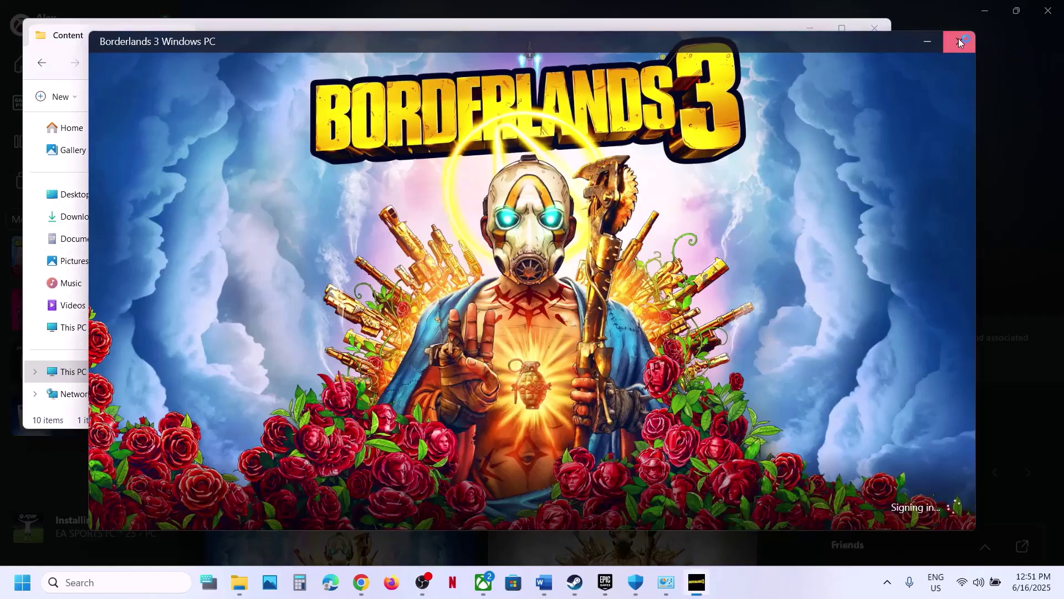
{"action": "left_click", "coordinate": [959, 41]}
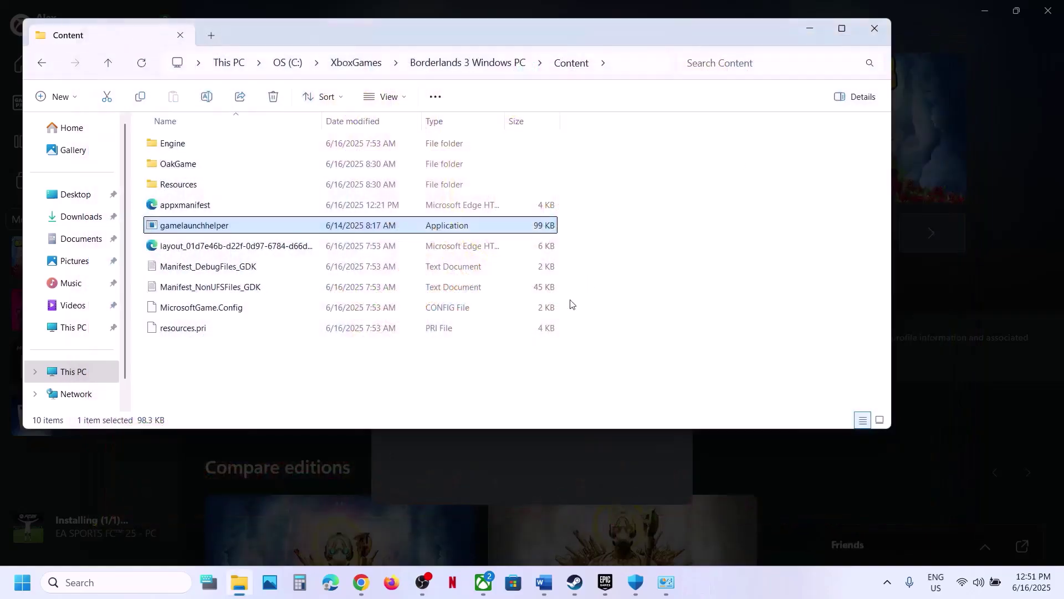
{"action": "left_click", "coordinate": [875, 28]}
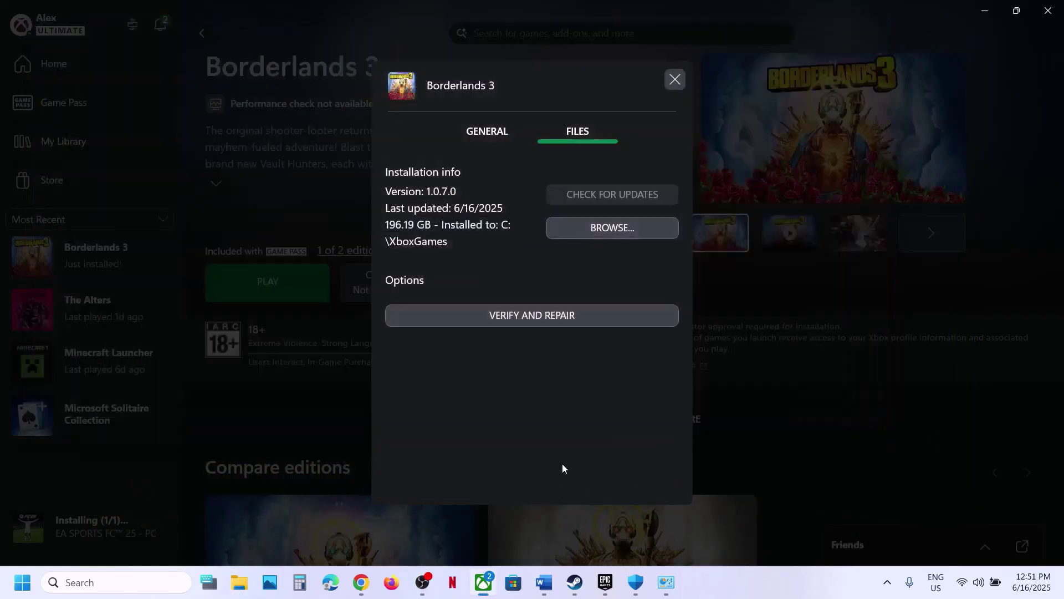
- Switch to the Word document and highlight "Verify the game files" in Step 6
{"action": "left_click", "coordinate": [543, 582]}
{"action": "scroll", "coordinate": [355, 385], "scroll_direction": "down", "scroll_amount": 3}
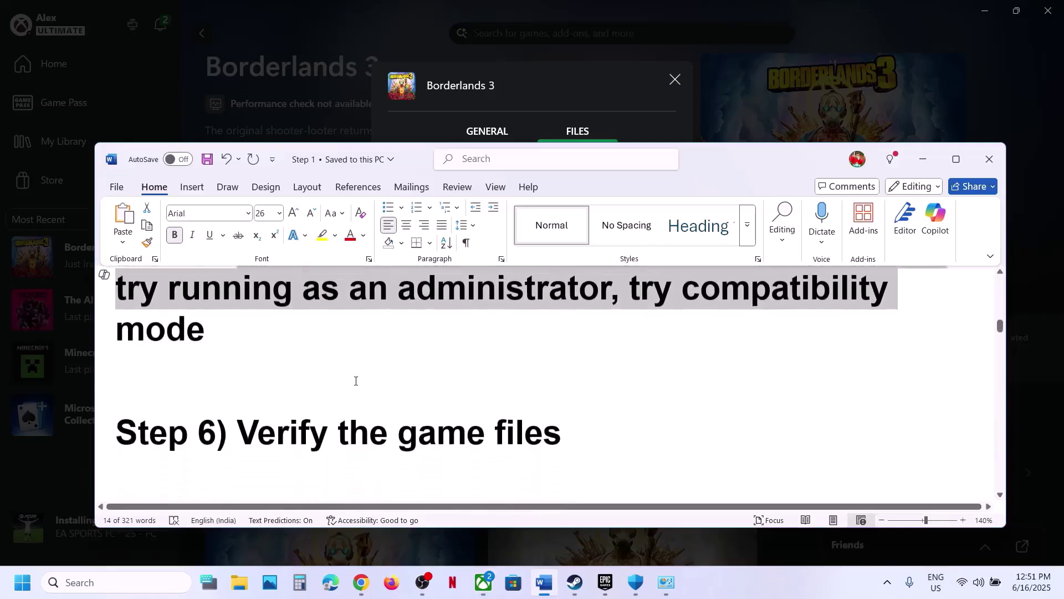
{"action": "left_click_drag", "start_coordinate": [239, 395], "coordinate": [562, 397]}
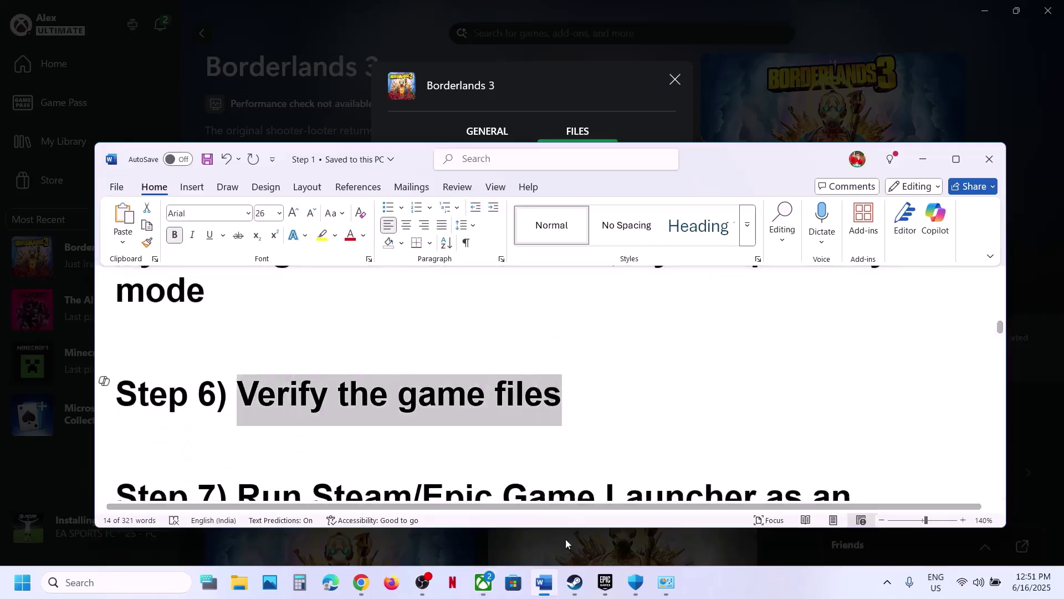
- Switch to Steam and look at the file integrity verification option in Borderlands 3's Installed Files properties
{"action": "left_click", "coordinate": [575, 582]}
{"action": "right_click", "coordinate": [134, 281]}
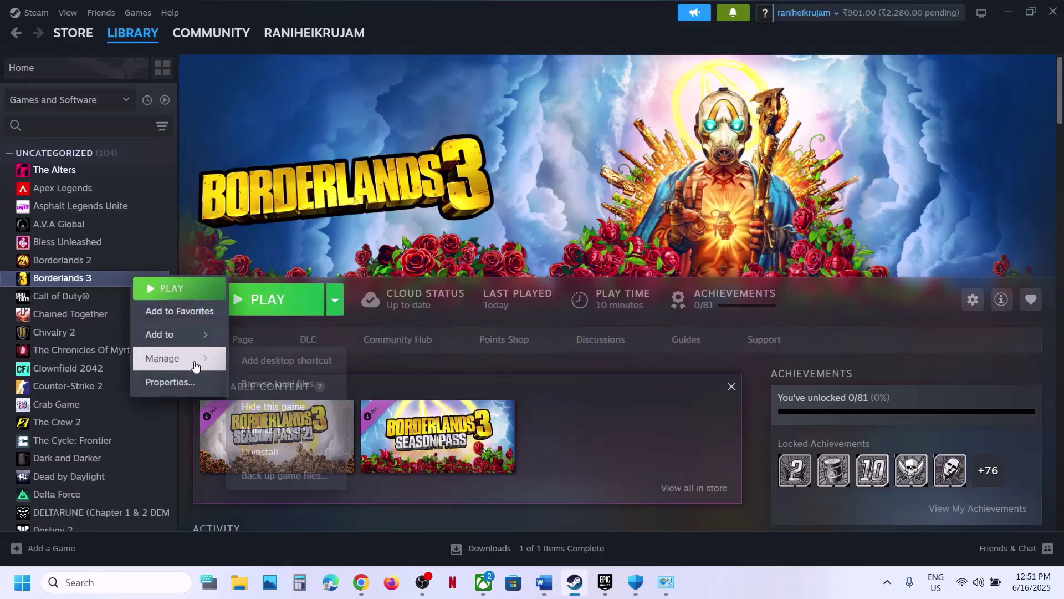
{"action": "left_click", "coordinate": [170, 383]}
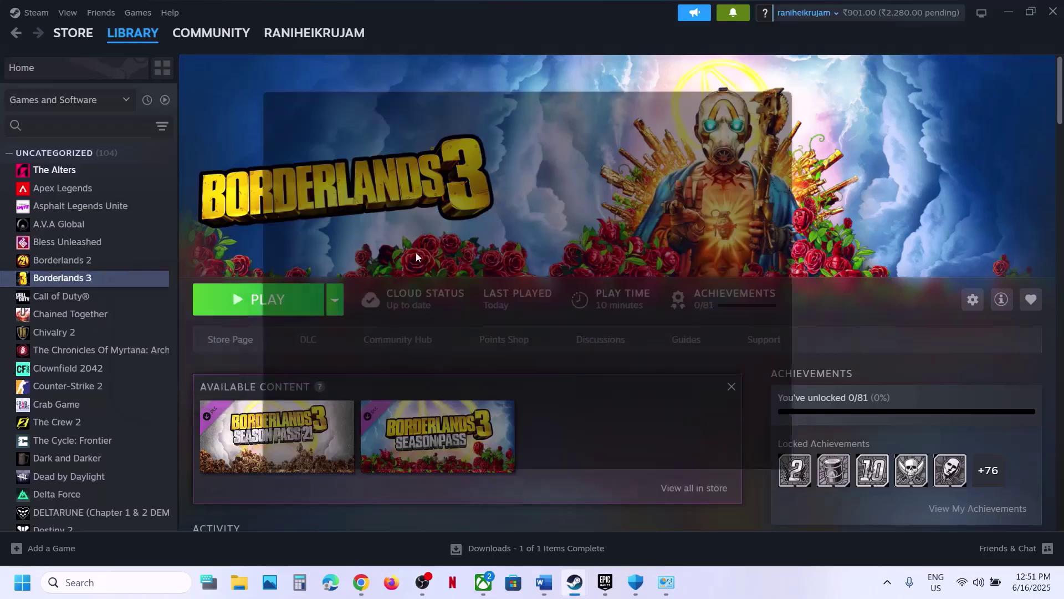
{"action": "left_click", "coordinate": [320, 199]}
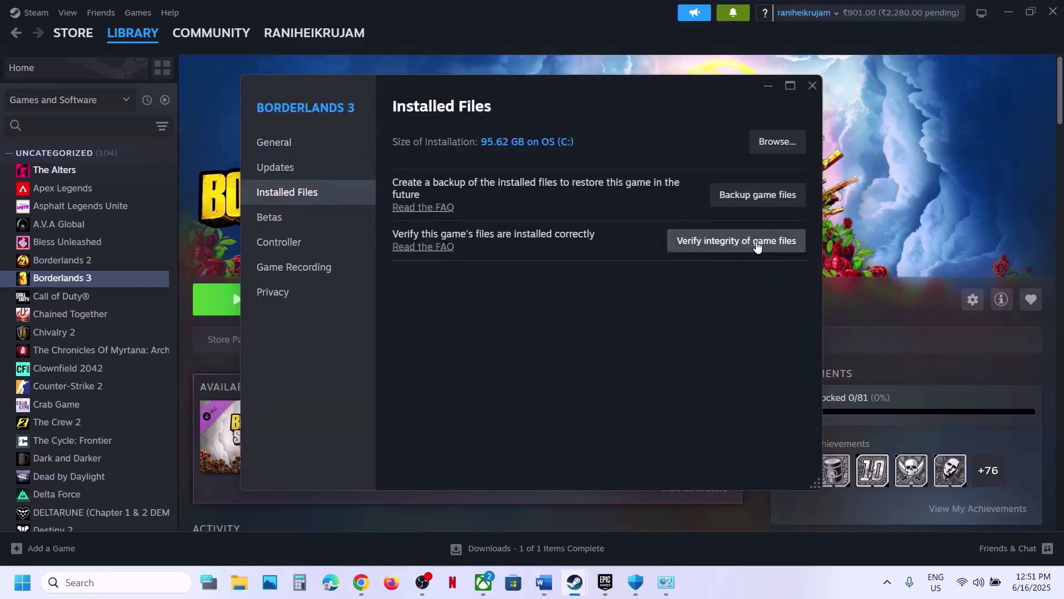
{"action": "left_click", "coordinate": [813, 85]}
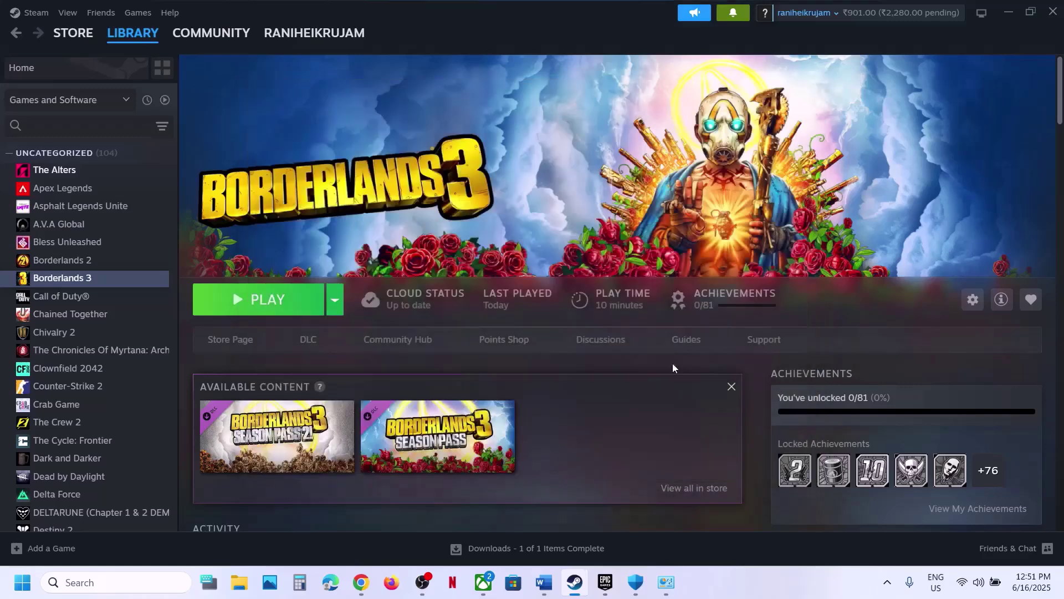
- Switch to the Epic Games Launcher, look at the options of Blades of Fire Demo in the library, and minimize the launcher
{"action": "left_click", "coordinate": [605, 582]}
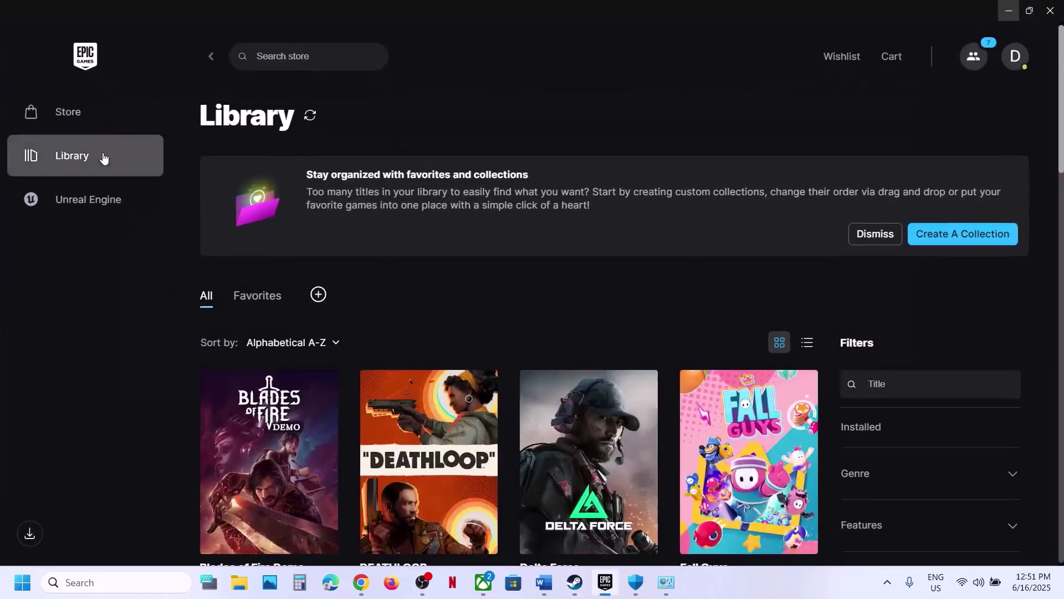
{"action": "scroll", "coordinate": [299, 298], "scroll_direction": "down", "scroll_amount": 5}
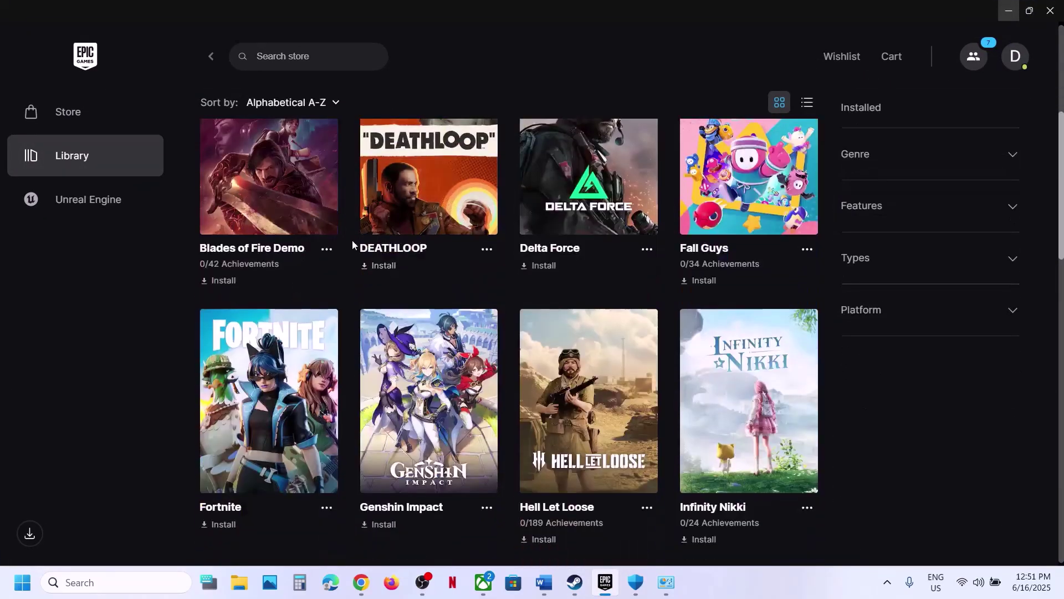
{"action": "left_click", "coordinate": [327, 250]}
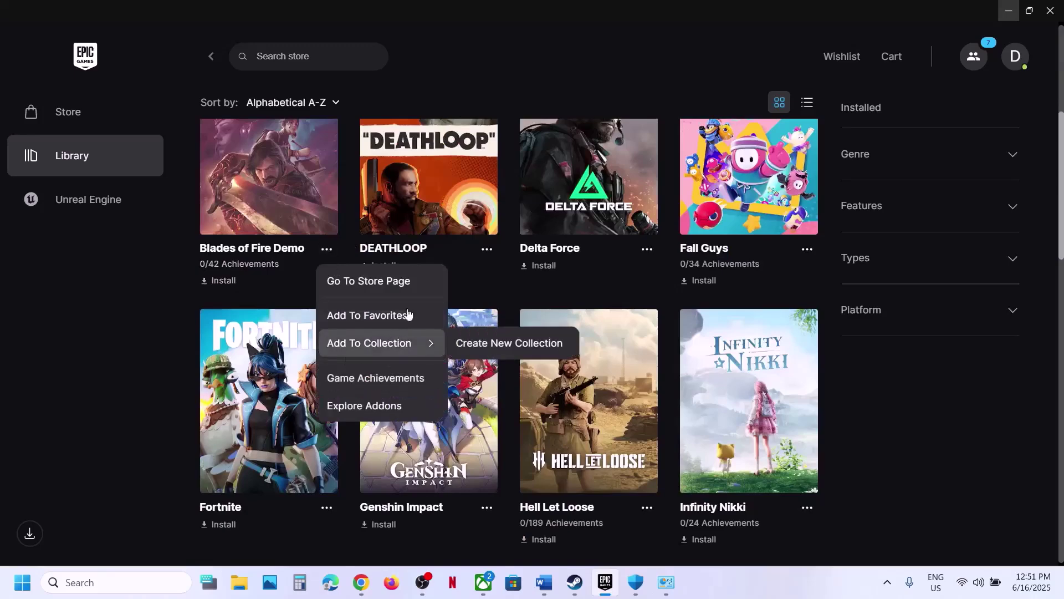
{"action": "left_click", "coordinate": [117, 373]}
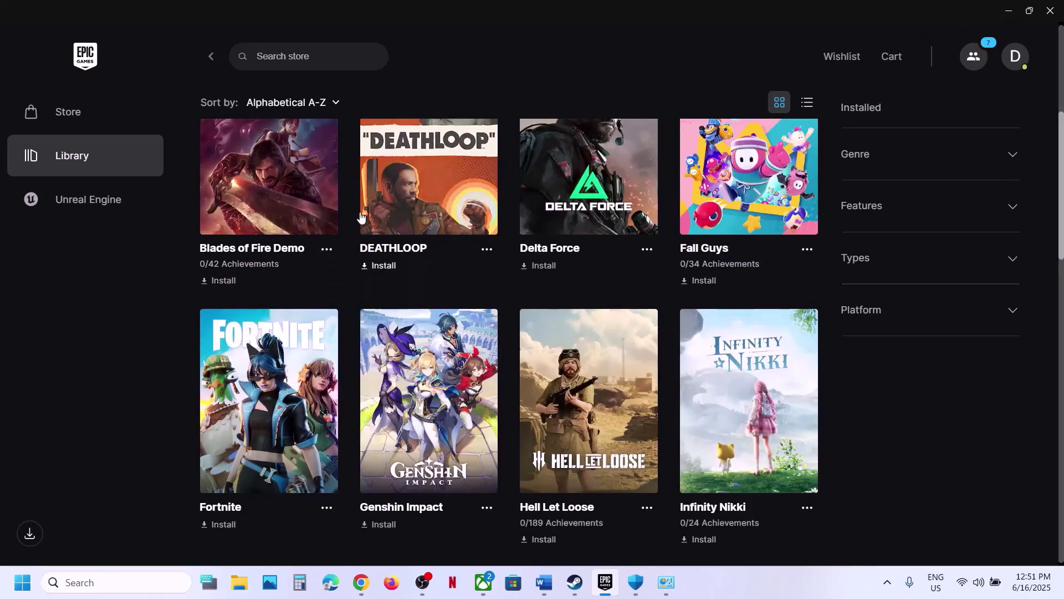
{"action": "left_click", "coordinate": [327, 250]}
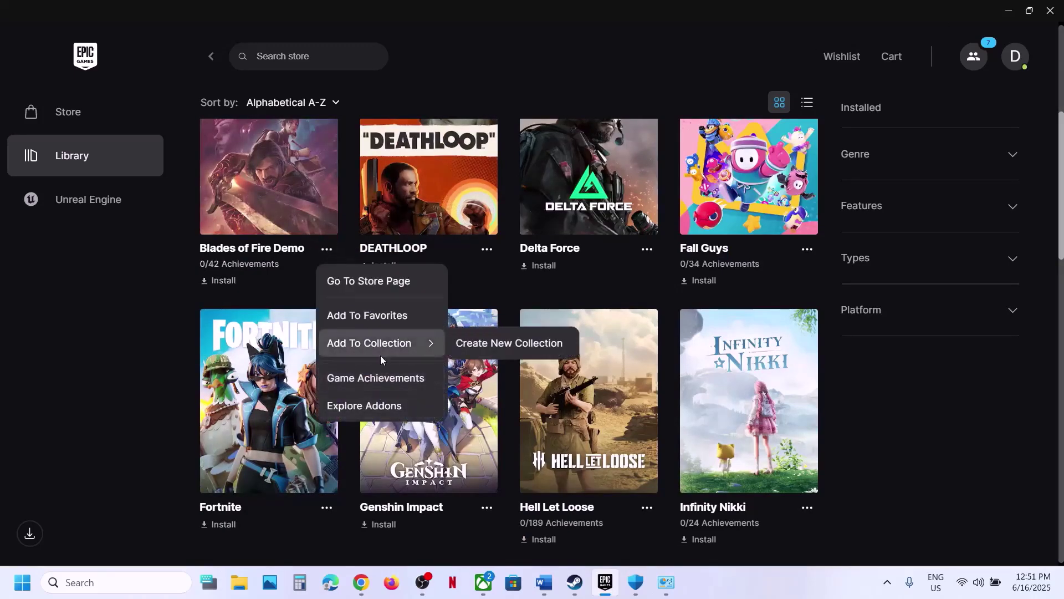
{"action": "left_click", "coordinate": [145, 330]}
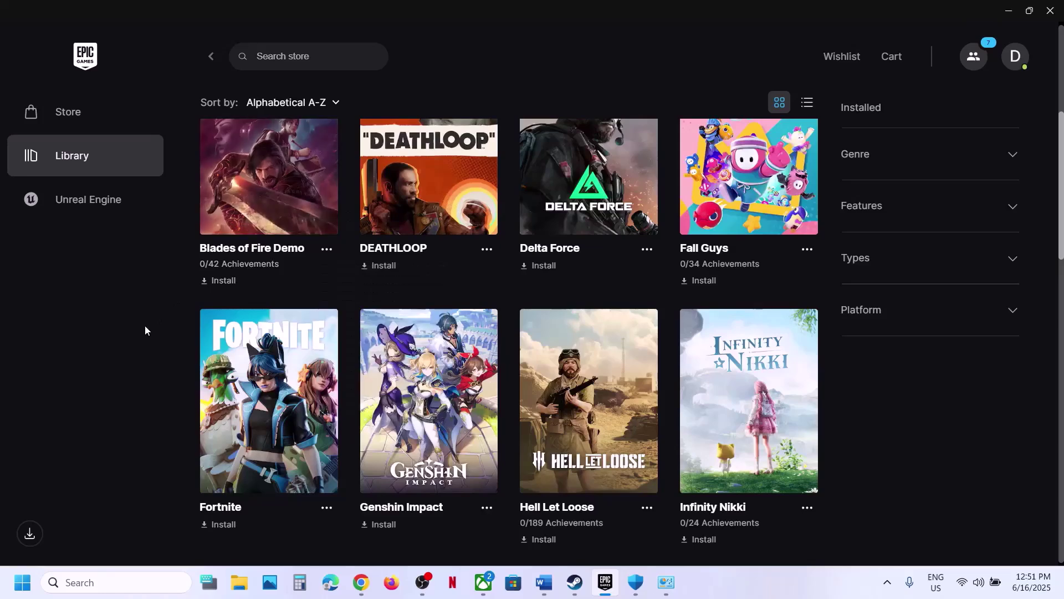
{"action": "left_click", "coordinate": [1007, 11]}
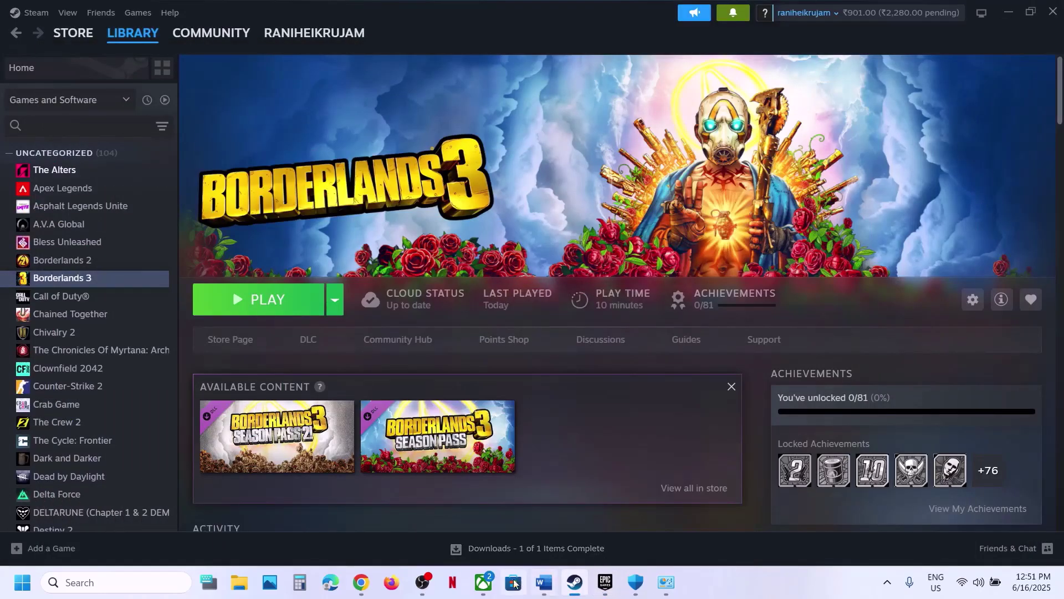
- Switch to the Xbox app and look at the Verify and Repair option in Borderlands 3's file management settings
{"action": "left_click", "coordinate": [484, 584]}
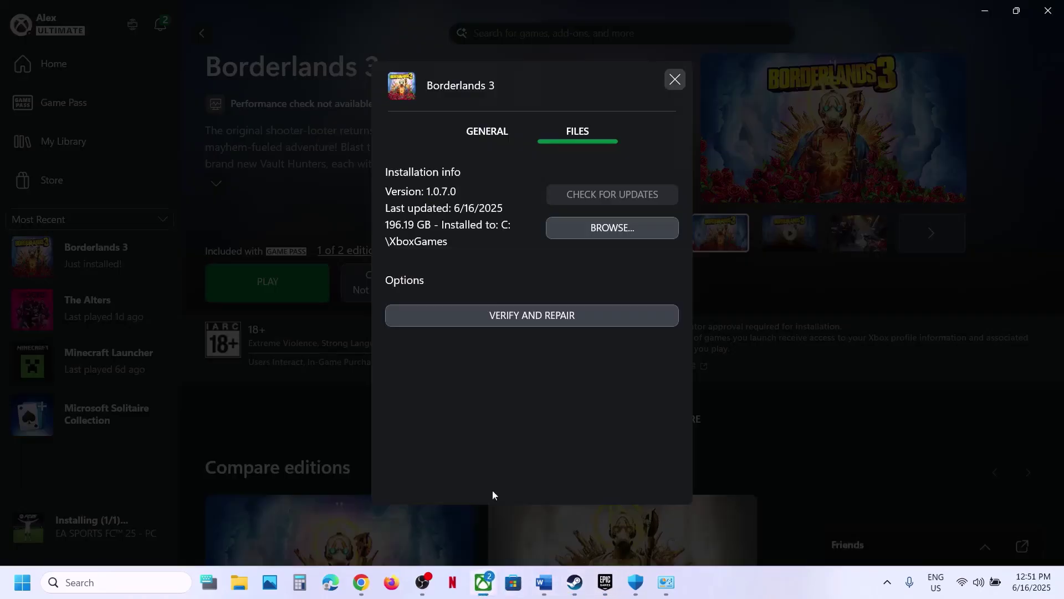
{"action": "left_click", "coordinate": [682, 81]}
{"action": "right_click", "coordinate": [77, 268]}
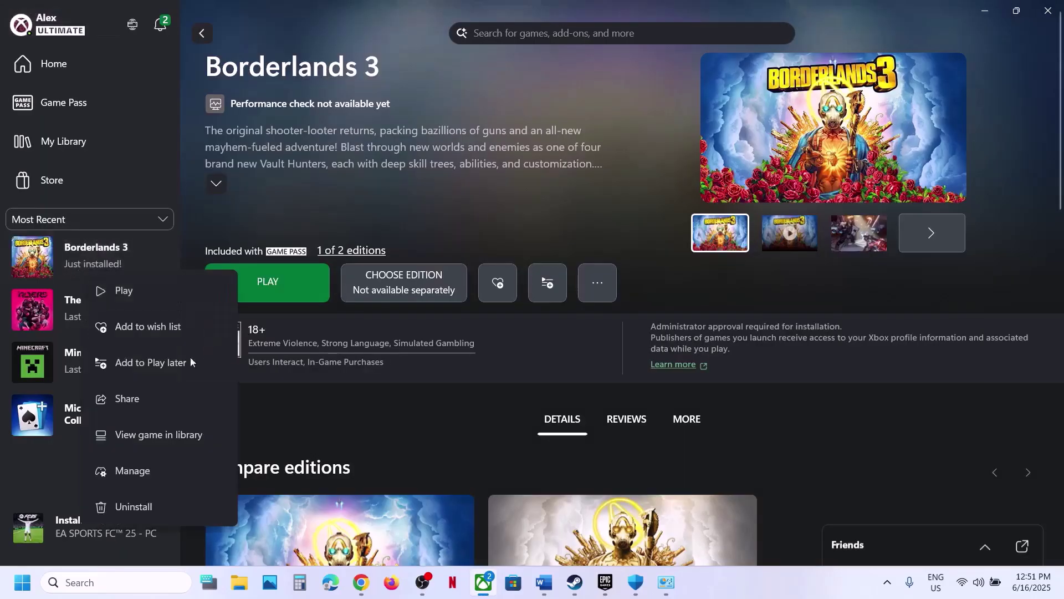
{"action": "left_click", "coordinate": [131, 470]}
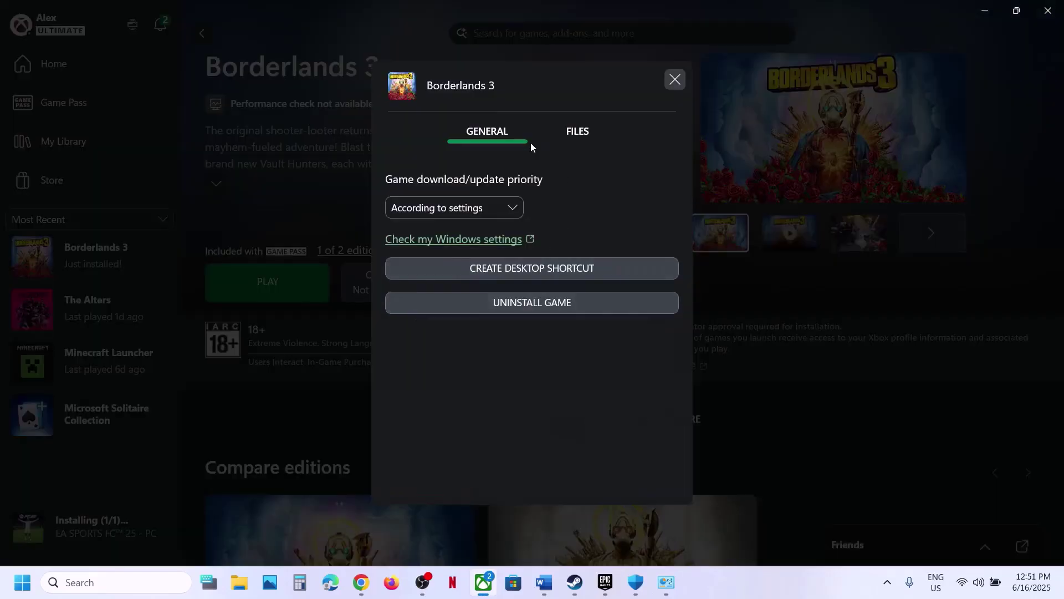
{"action": "left_click", "coordinate": [577, 134]}
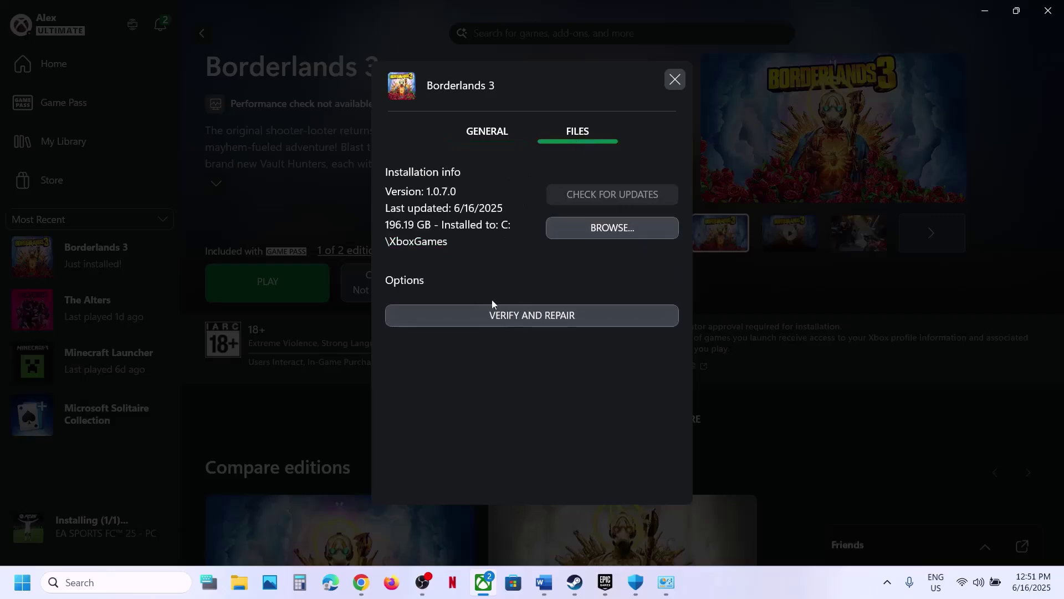
{"action": "left_click", "coordinate": [680, 85]}
- Switch to the Word document and look at Step 7 about running Steam/Epic Game Launcher as an administrator
{"action": "left_click", "coordinate": [542, 591]}
{"action": "scroll", "coordinate": [418, 361], "scroll_direction": "down", "scroll_amount": 3}
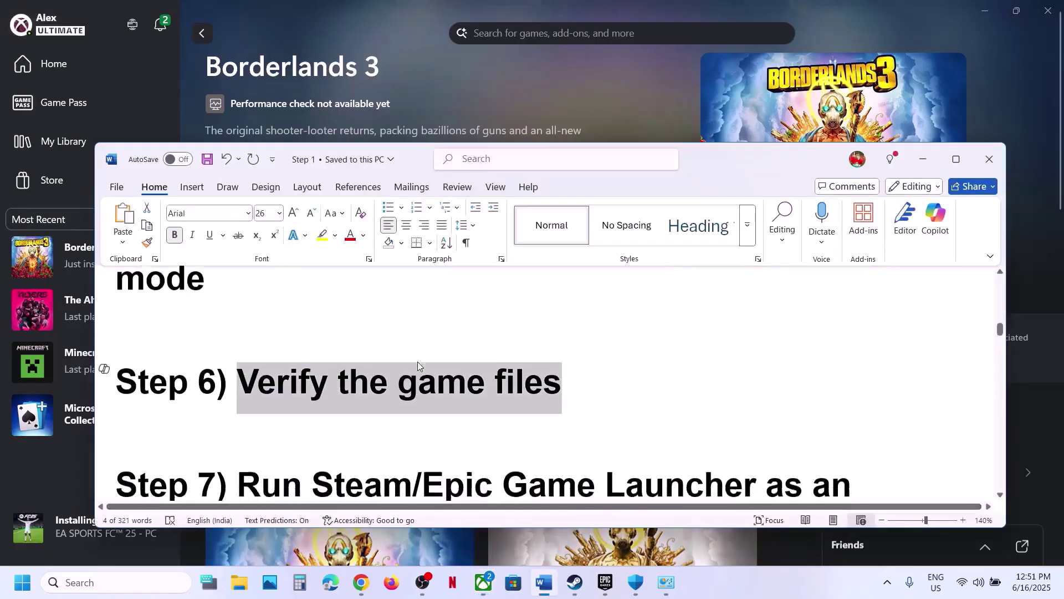
{"action": "left_click_drag", "start_coordinate": [238, 367], "coordinate": [586, 423]}
{"action": "left_click", "coordinate": [586, 424]}
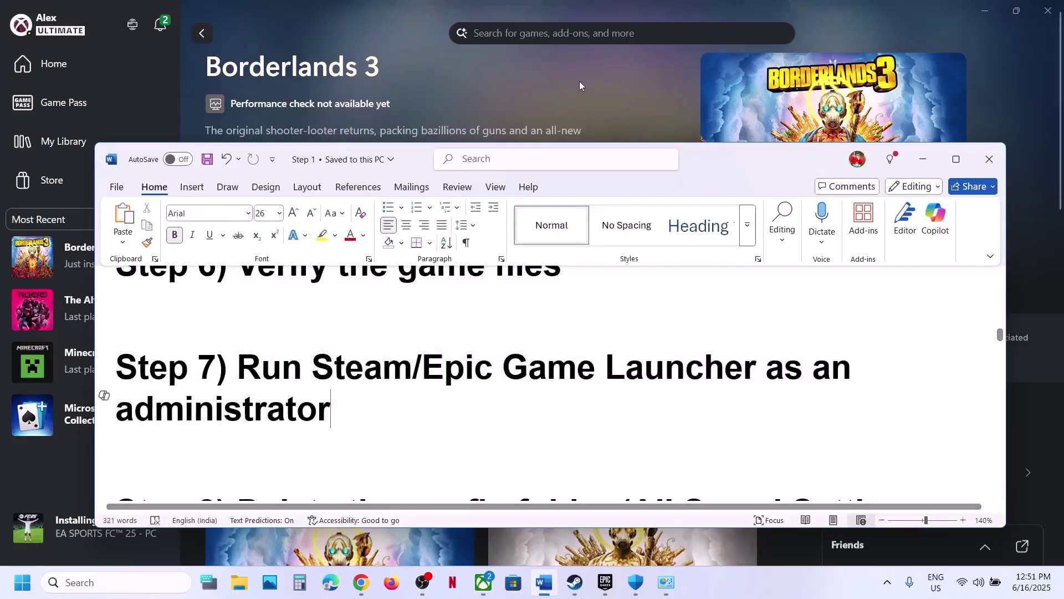
- Switch to Steam, look at the Exit option among the client's main commands, and dismiss the list
{"action": "left_click", "coordinate": [575, 582]}
{"action": "left_click", "coordinate": [35, 12]}
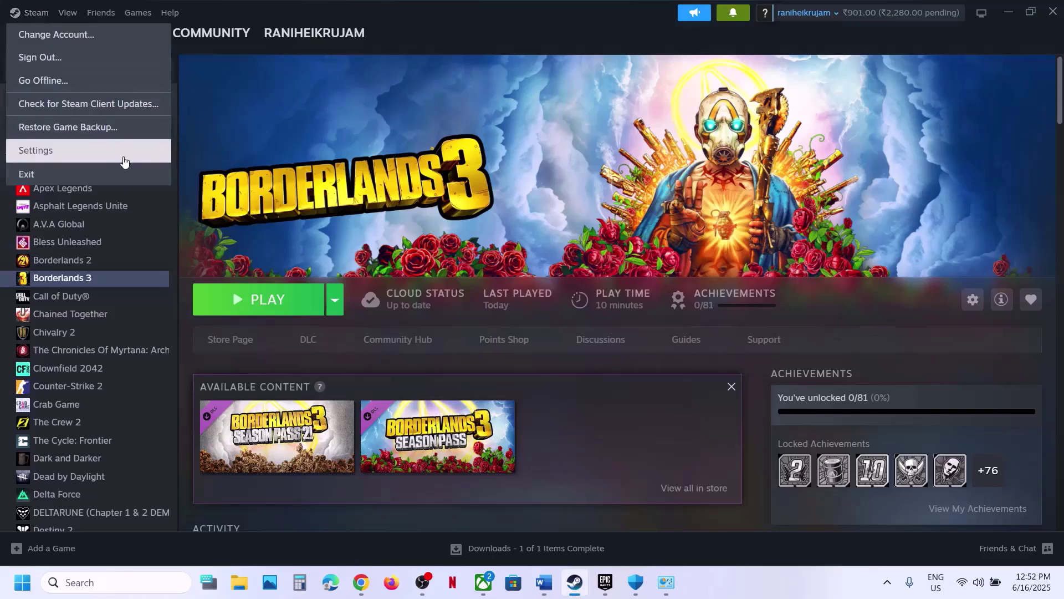
{"action": "left_click", "coordinate": [311, 158]}
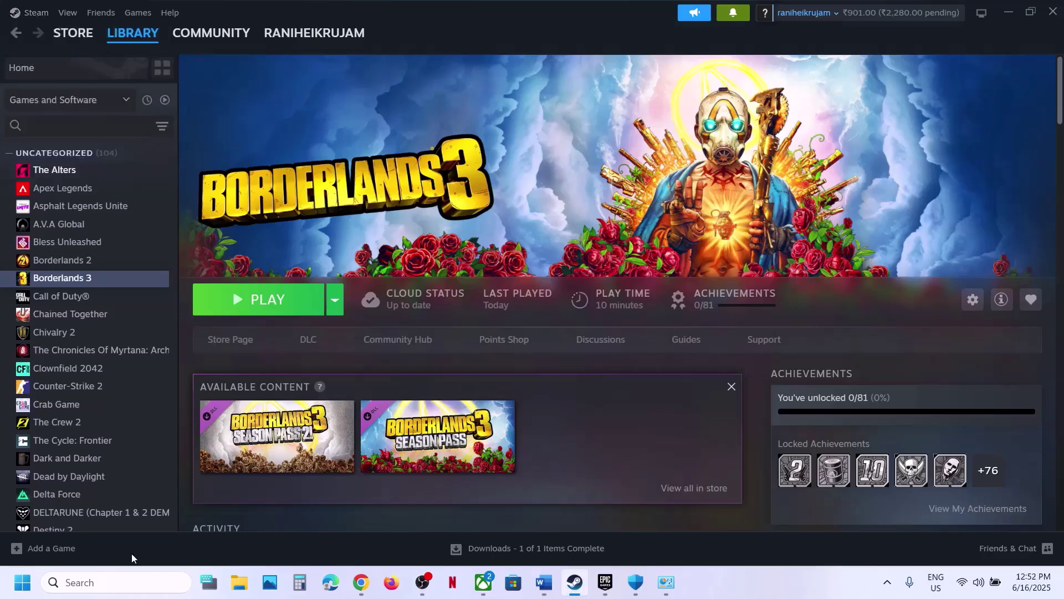
- Search Windows for "steam" and choose to run the Steam app as administrator
{"action": "left_click", "coordinate": [95, 580]}
{"action": "type", "text": "steam"}
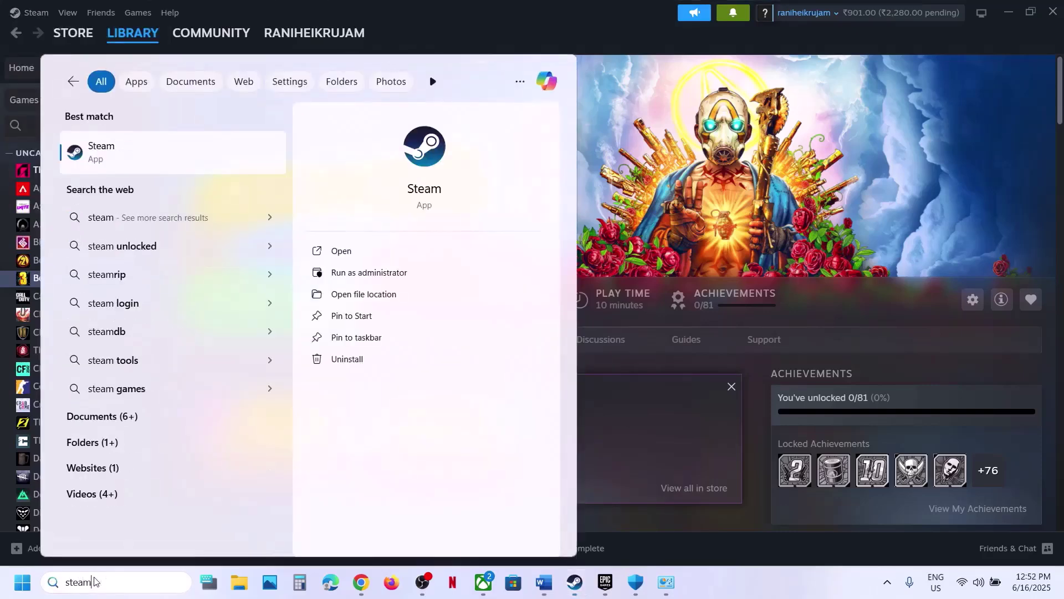
{"action": "right_click", "coordinate": [126, 161]}
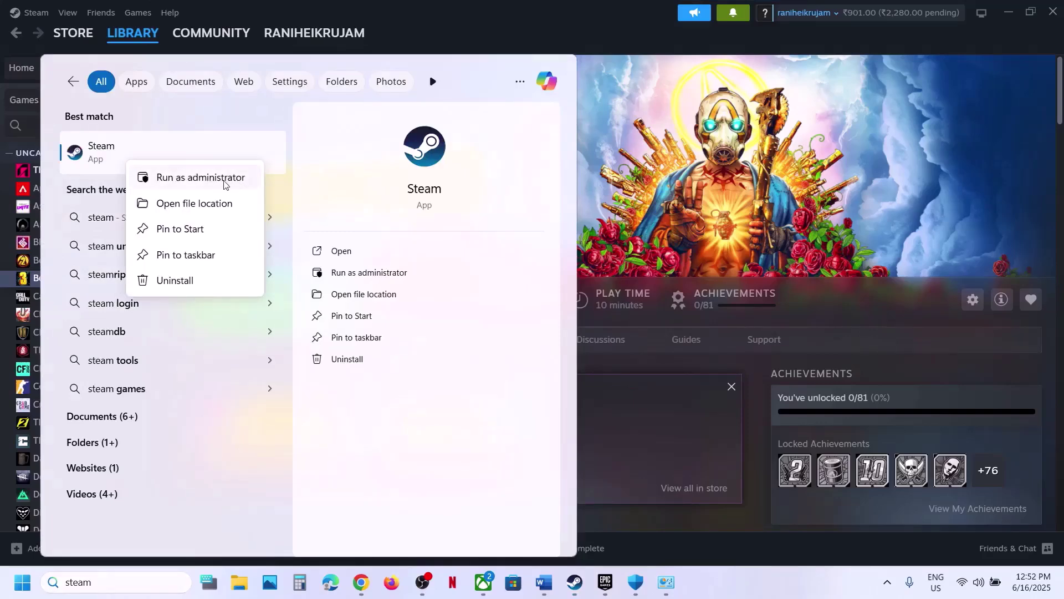
{"action": "left_click", "coordinate": [224, 179]}
- Switch to the Epic Games Launcher and look at the Exit option of its system tray icon
{"action": "mouse_move", "coordinate": [603, 589]}
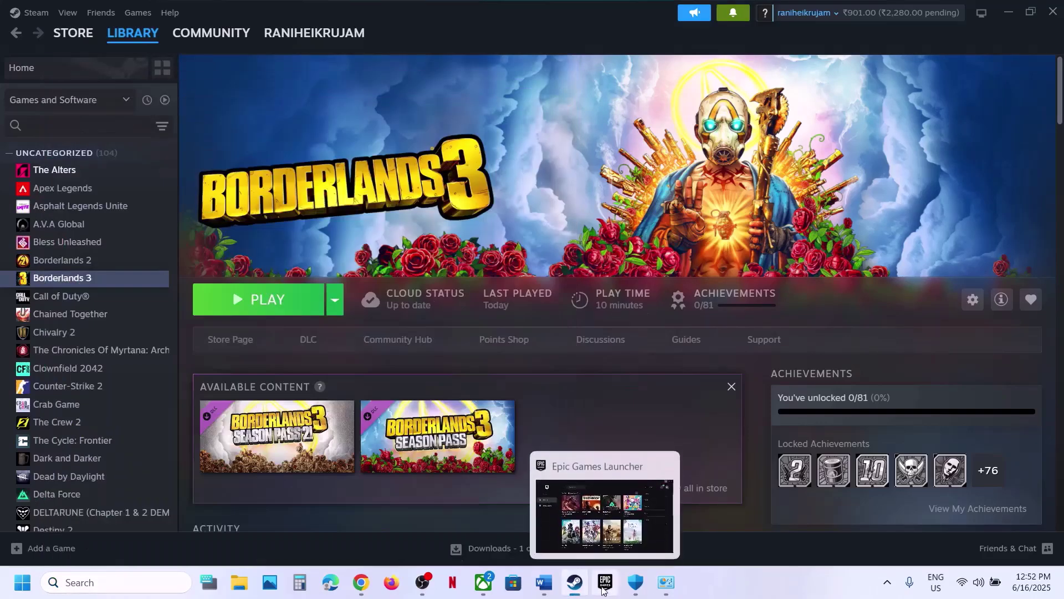
{"action": "left_click", "coordinate": [576, 510]}
{"action": "left_click", "coordinate": [888, 581]}
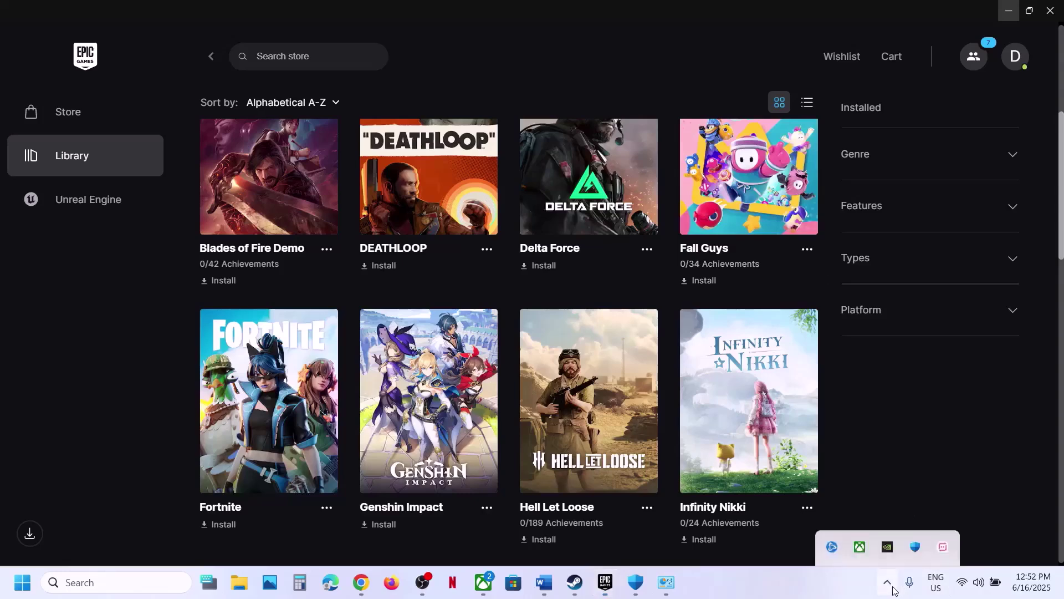
{"action": "right_click", "coordinate": [860, 539]}
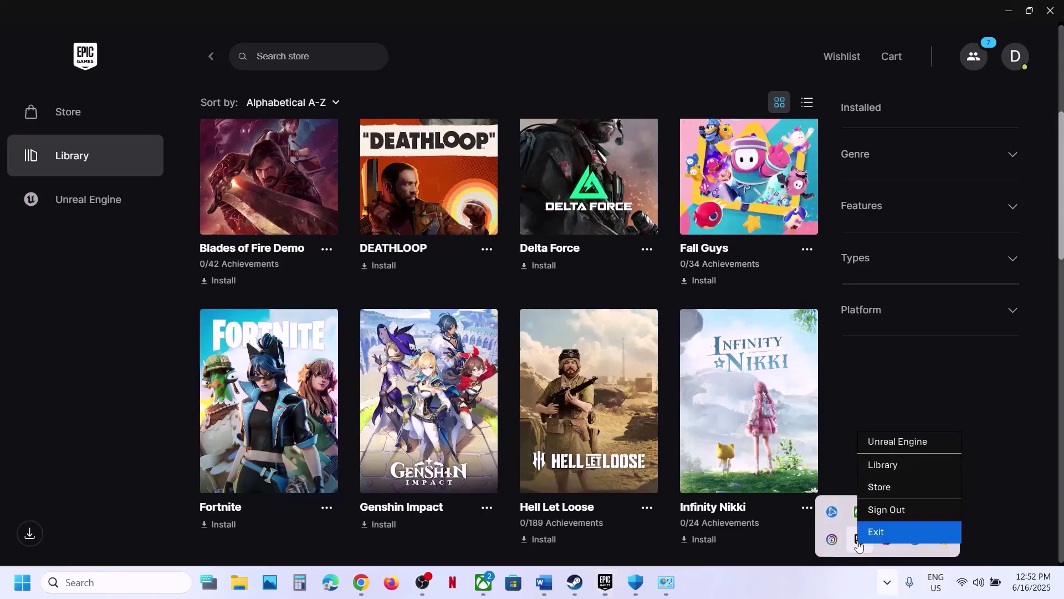
{"action": "left_click", "coordinate": [899, 534]}
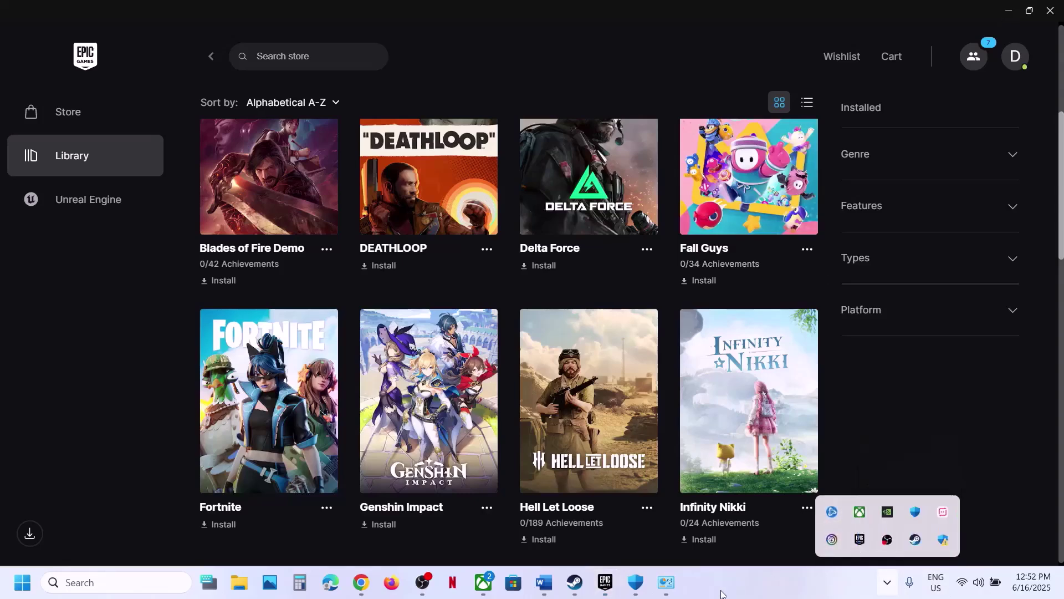
- Search Windows for "pic", look at the Epic Games Launcher's Run as administrator option, and close the search
{"action": "left_click", "coordinate": [98, 583]}
{"action": "type", "text": "pic"}
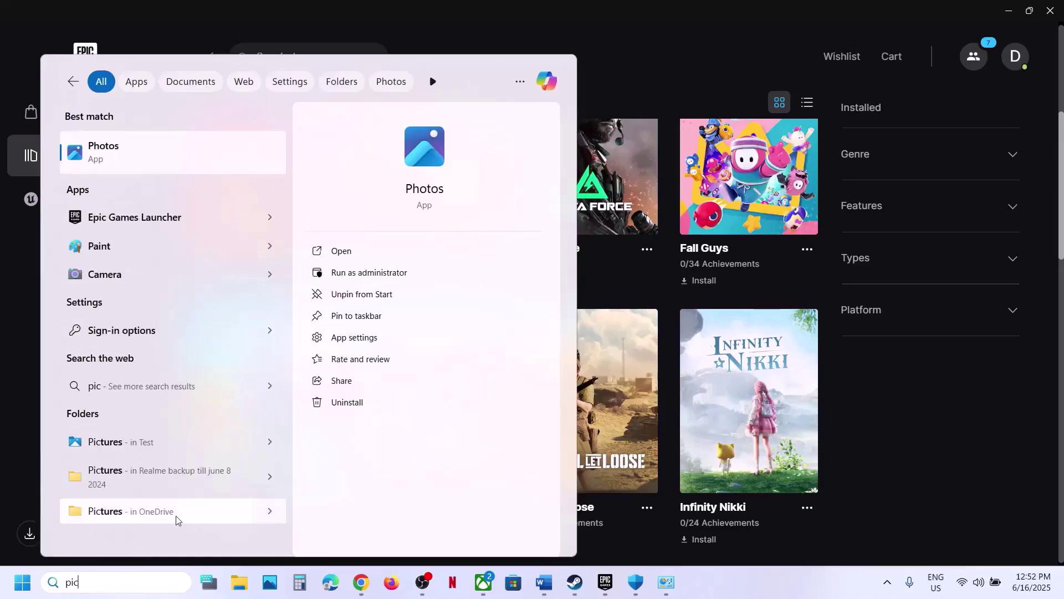
{"action": "right_click", "coordinate": [193, 221]}
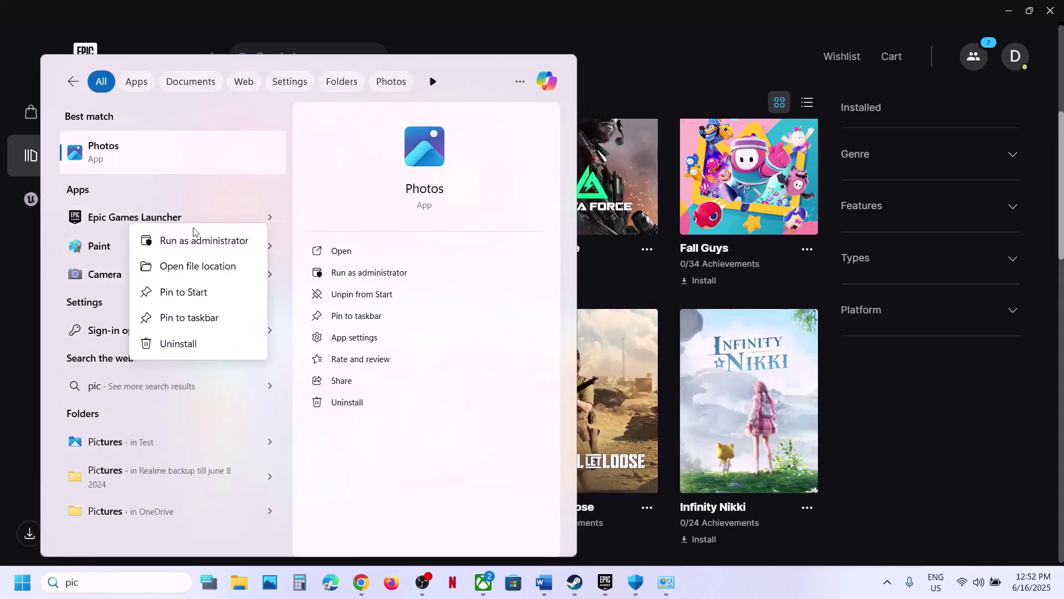
{"action": "left_click", "coordinate": [766, 52]}
- Switch to the Word document and highlight "Delete the config folder (All Saved Settings Will Be Lost" in Step 8
{"action": "left_click", "coordinate": [544, 582]}
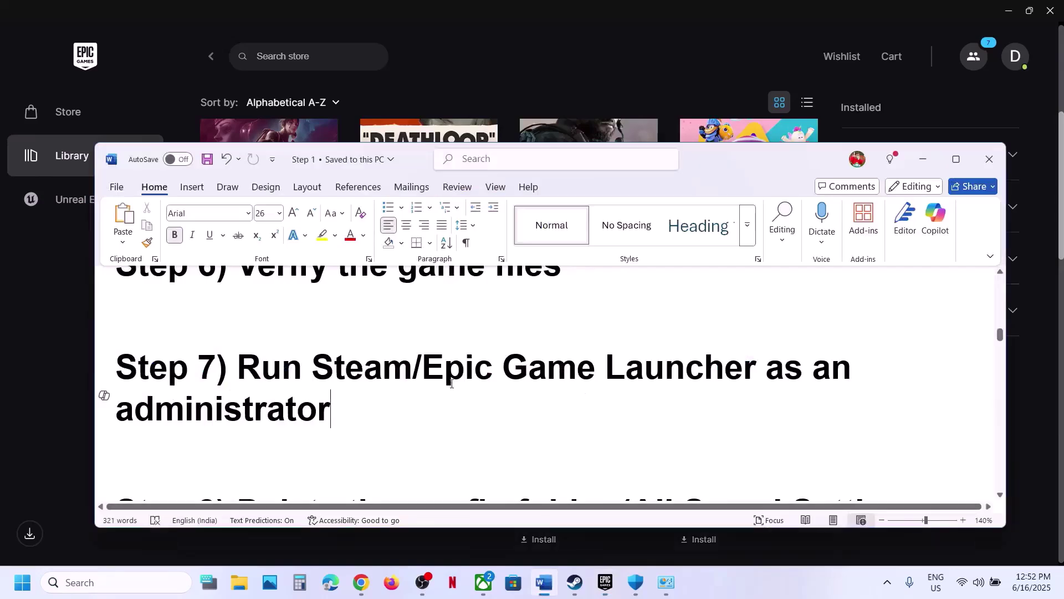
{"action": "scroll", "coordinate": [452, 383], "scroll_direction": "down", "scroll_amount": 3}
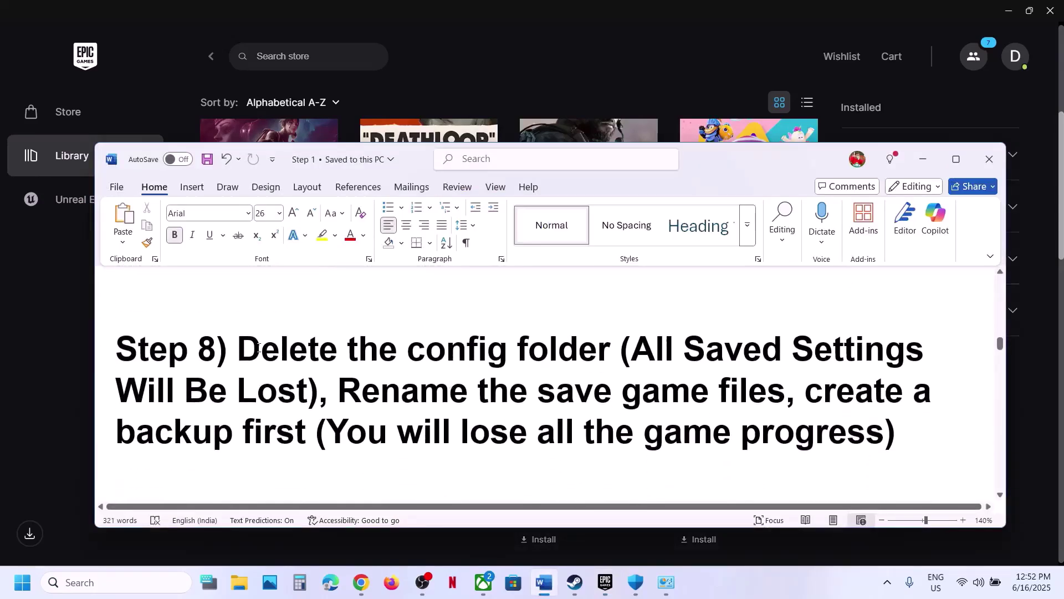
{"action": "left_click_drag", "start_coordinate": [258, 348], "coordinate": [292, 394]}
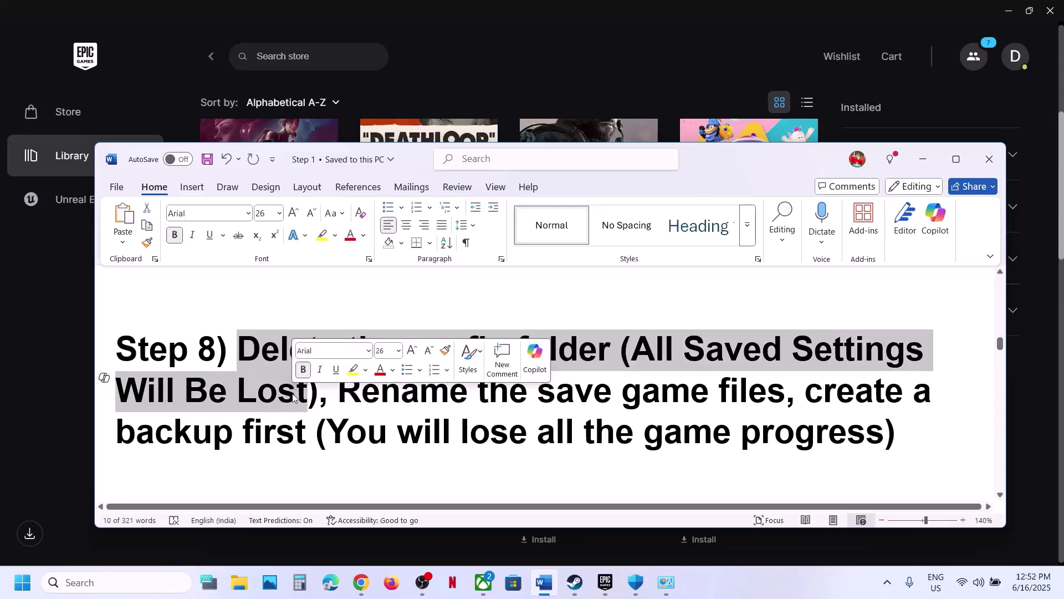
- Open a maximized File Explorer window and go to the Test folder under Users on the C: drive
{"action": "left_click", "coordinate": [239, 582]}
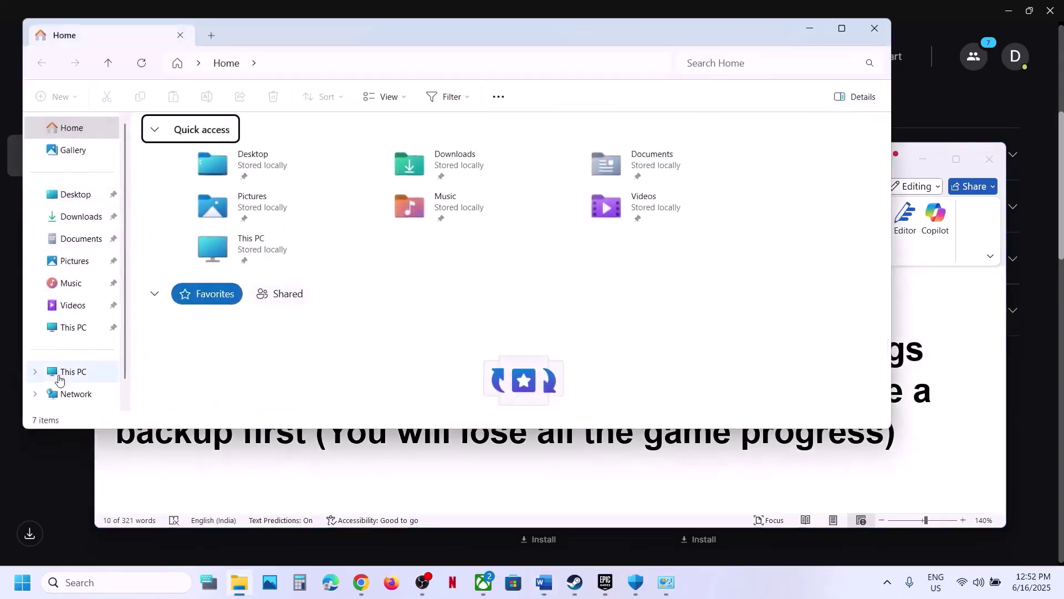
{"action": "left_click", "coordinate": [60, 373]}
{"action": "left_click", "coordinate": [841, 28]}
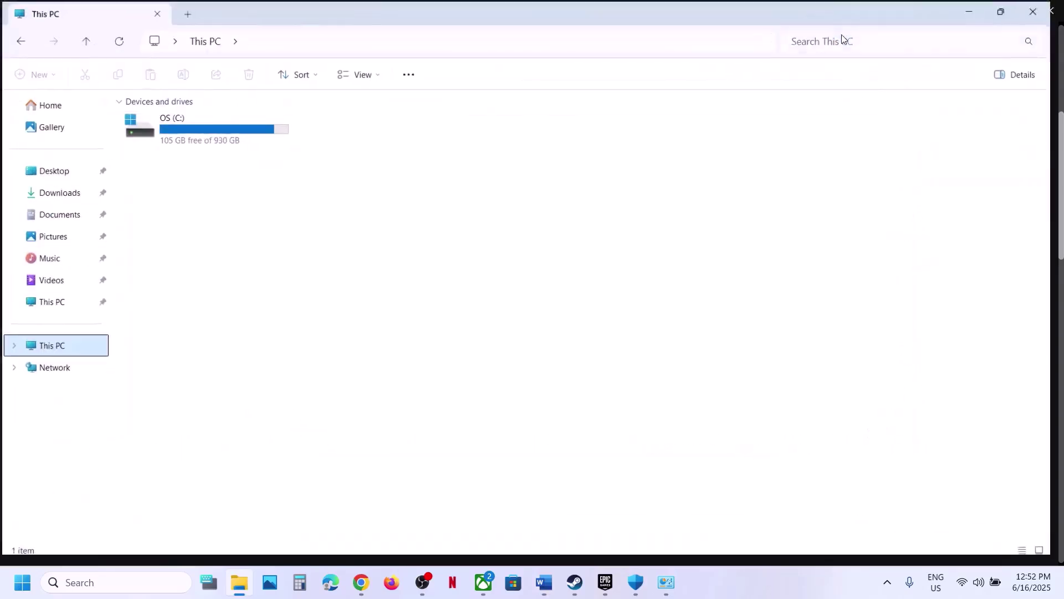
{"action": "double_click", "coordinate": [216, 145]}
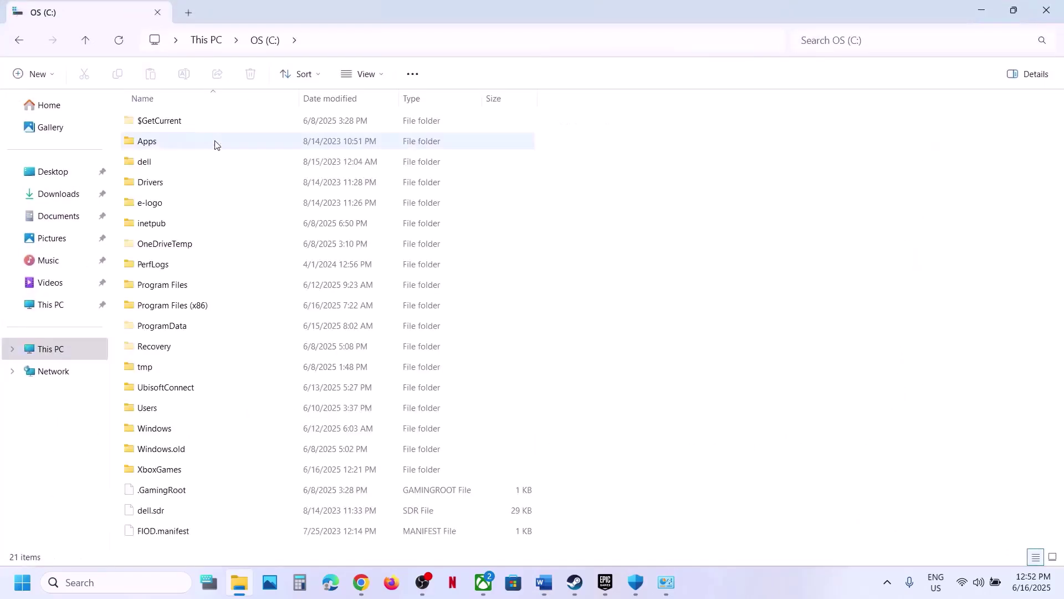
{"action": "left_click", "coordinate": [163, 415]}
{"action": "double_click", "coordinate": [162, 410]}
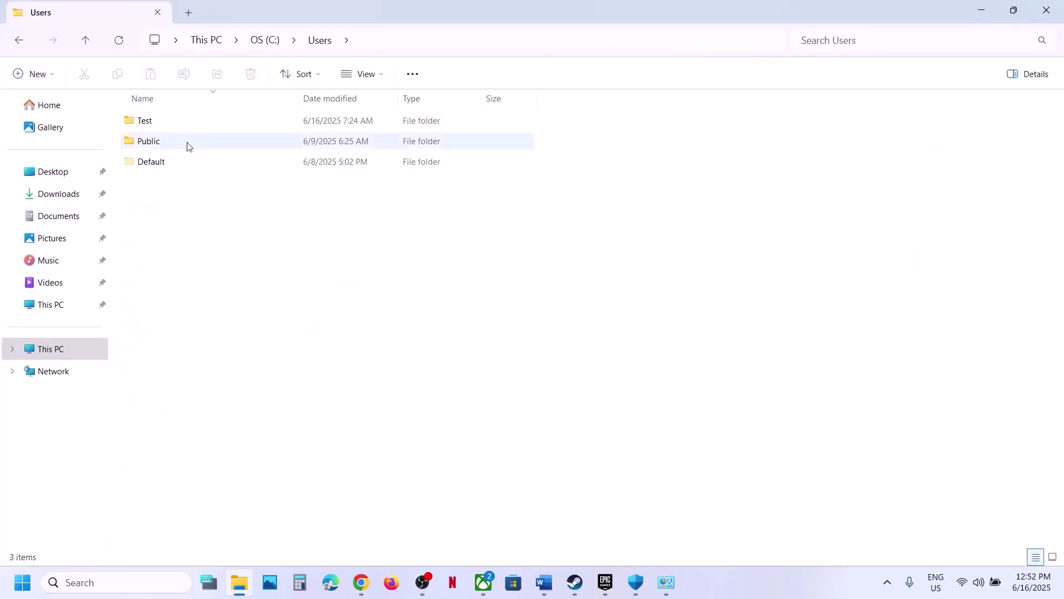
{"action": "double_click", "coordinate": [159, 122]}
- Check the Hidden items display setting and open the Local folder inside AppData
{"action": "left_click", "coordinate": [165, 147]}
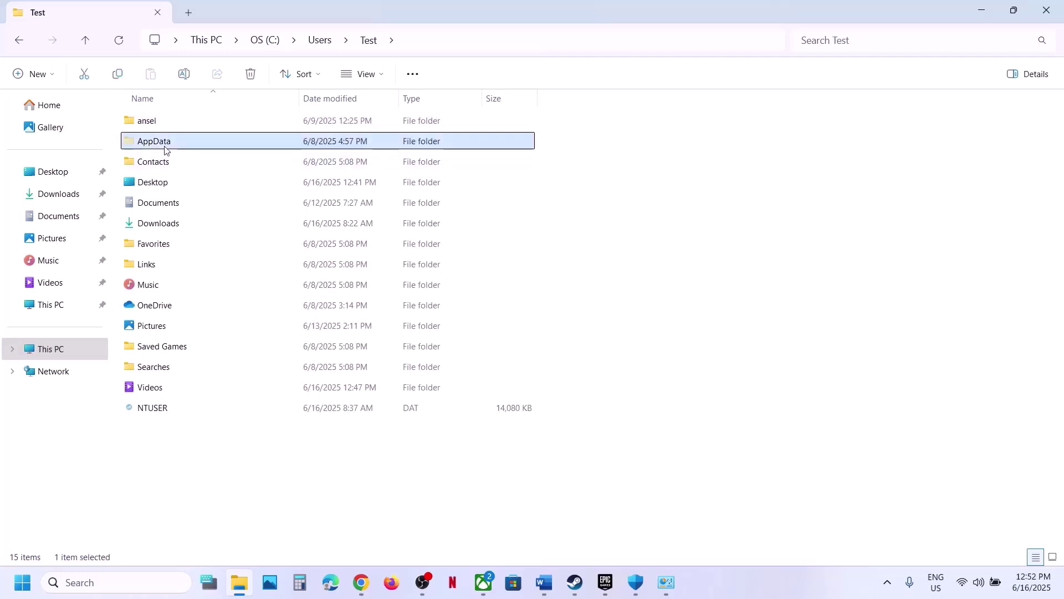
{"action": "left_click", "coordinate": [381, 78]}
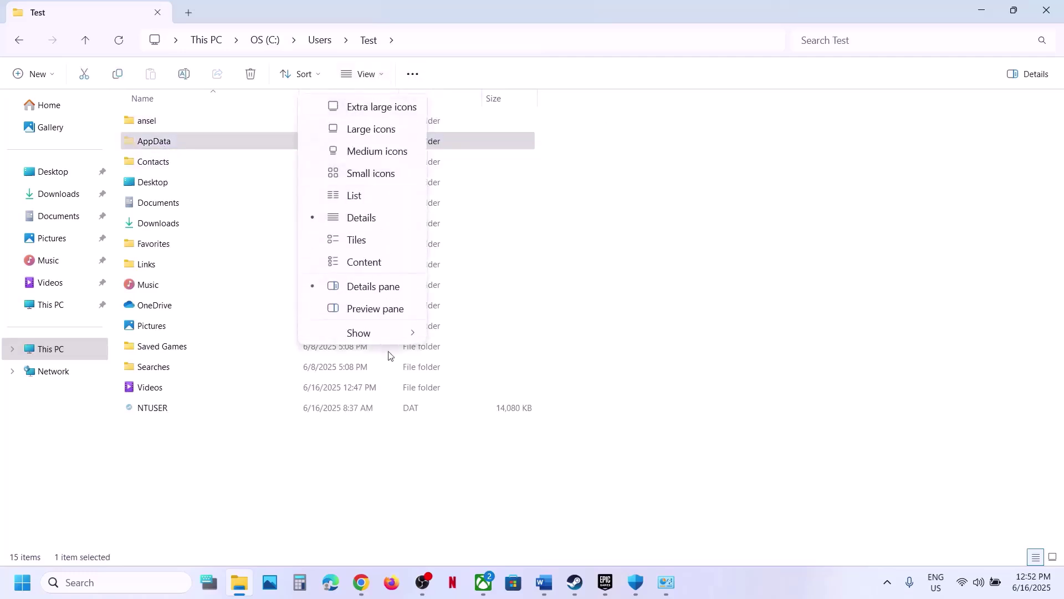
{"action": "mouse_move", "coordinate": [383, 334]}
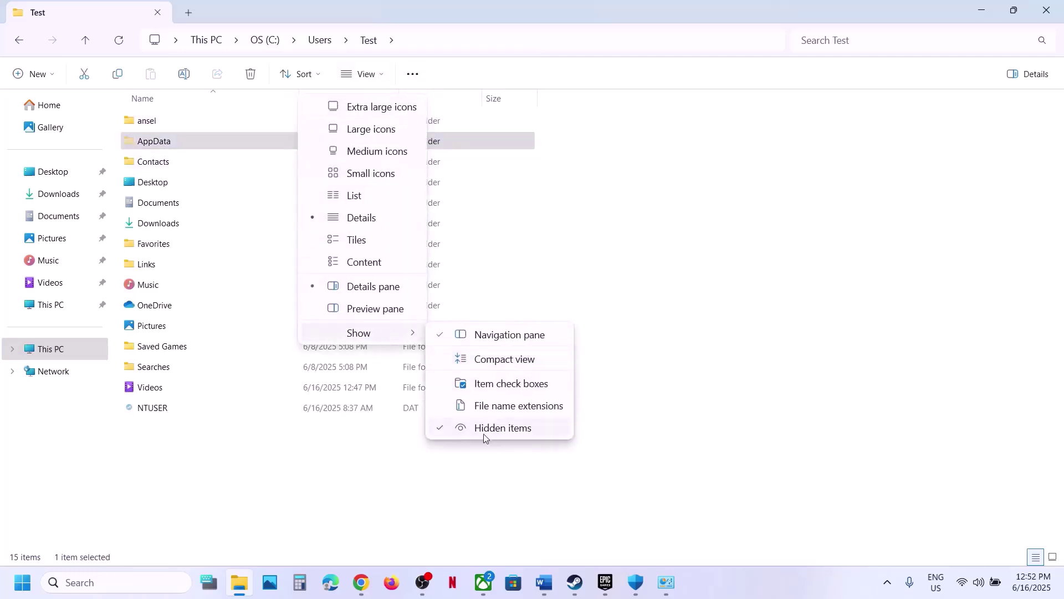
{"action": "left_click", "coordinate": [195, 137]}
{"action": "double_click", "coordinate": [190, 141]}
{"action": "double_click", "coordinate": [174, 127]}
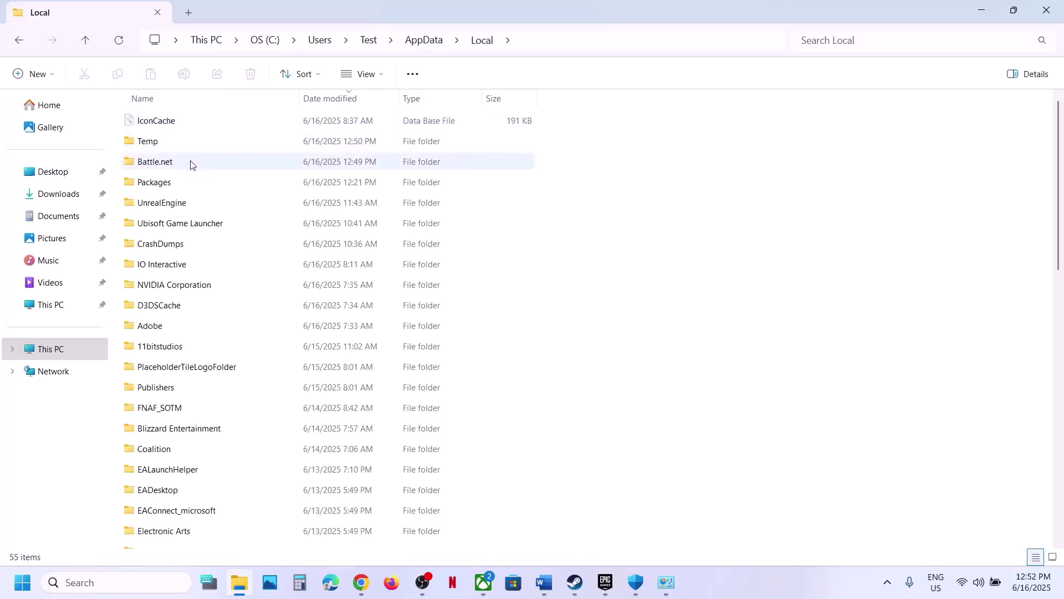
- Open the Saved folder under Documents > My Games > Borderlands 3
{"action": "left_click", "coordinate": [81, 222]}
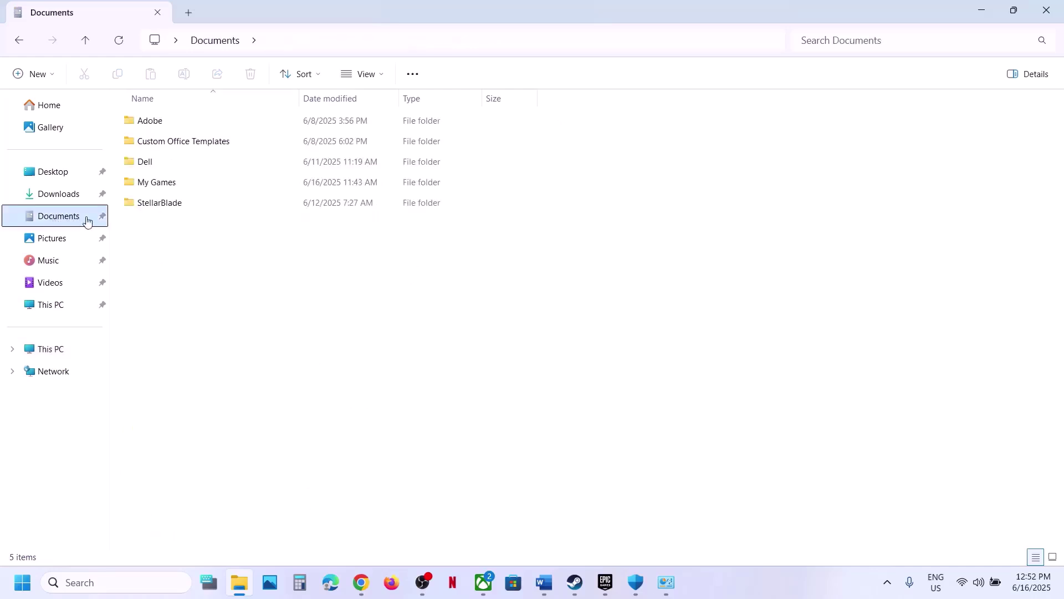
{"action": "double_click", "coordinate": [167, 182]}
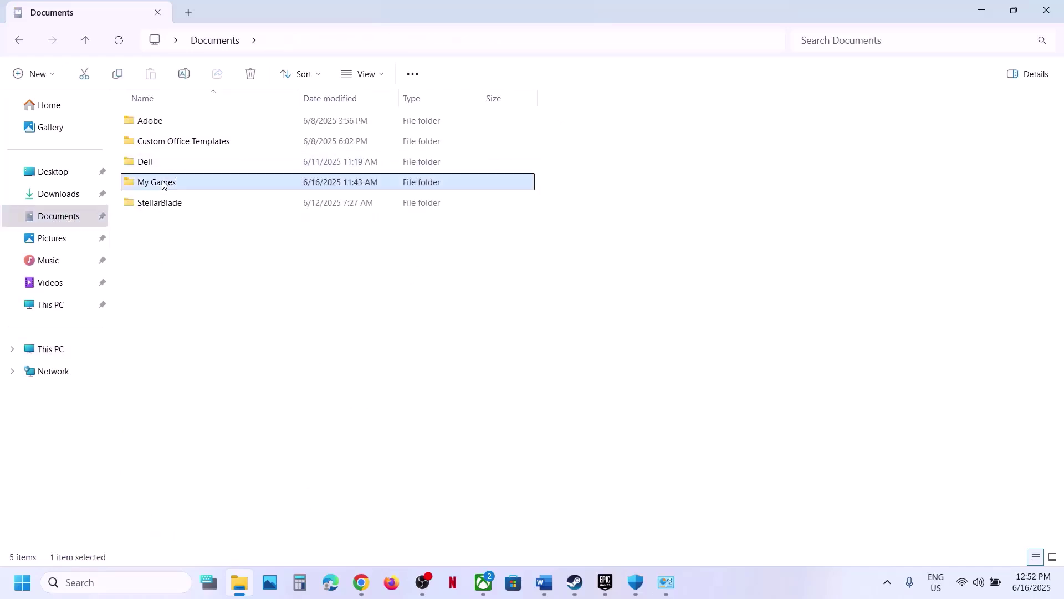
{"action": "left_click", "coordinate": [163, 120]}
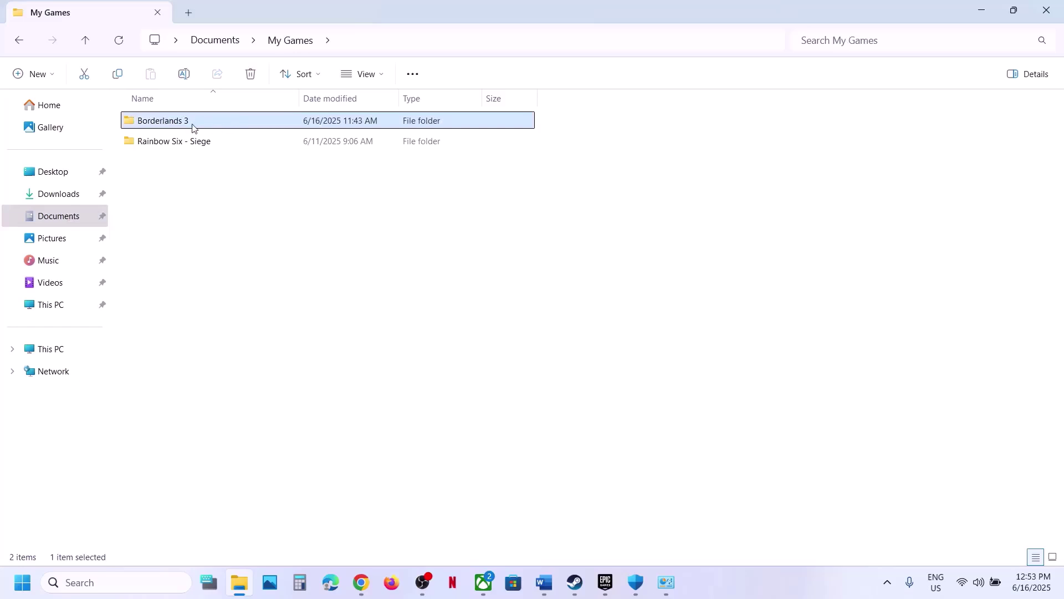
{"action": "double_click", "coordinate": [194, 128]}
{"action": "double_click", "coordinate": [193, 128]}
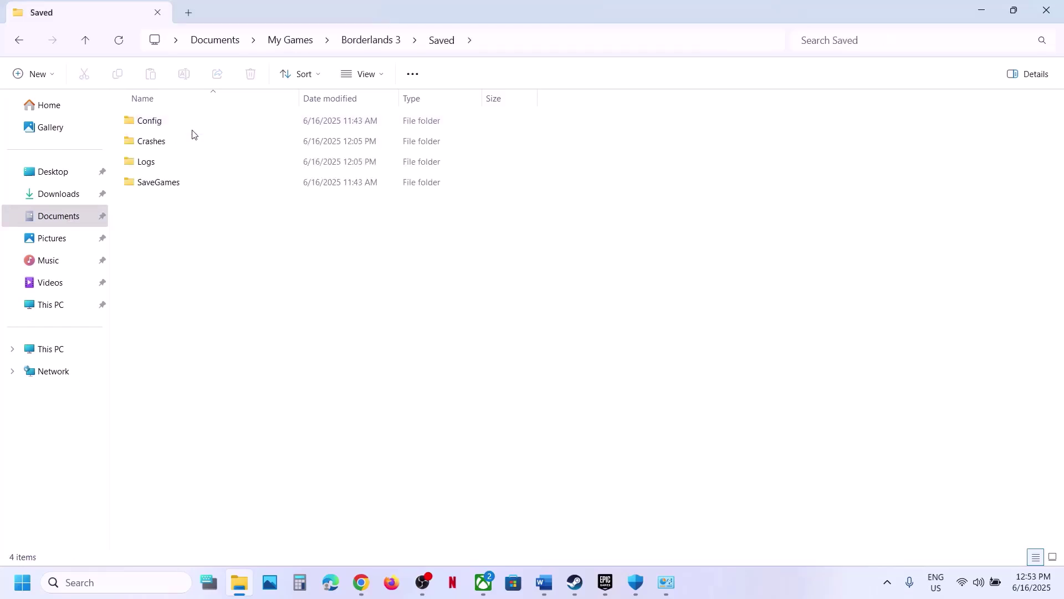
- Copy the Config folder to the desktop as a backup and move the copy to an empty area there
{"action": "left_click", "coordinate": [166, 125]}
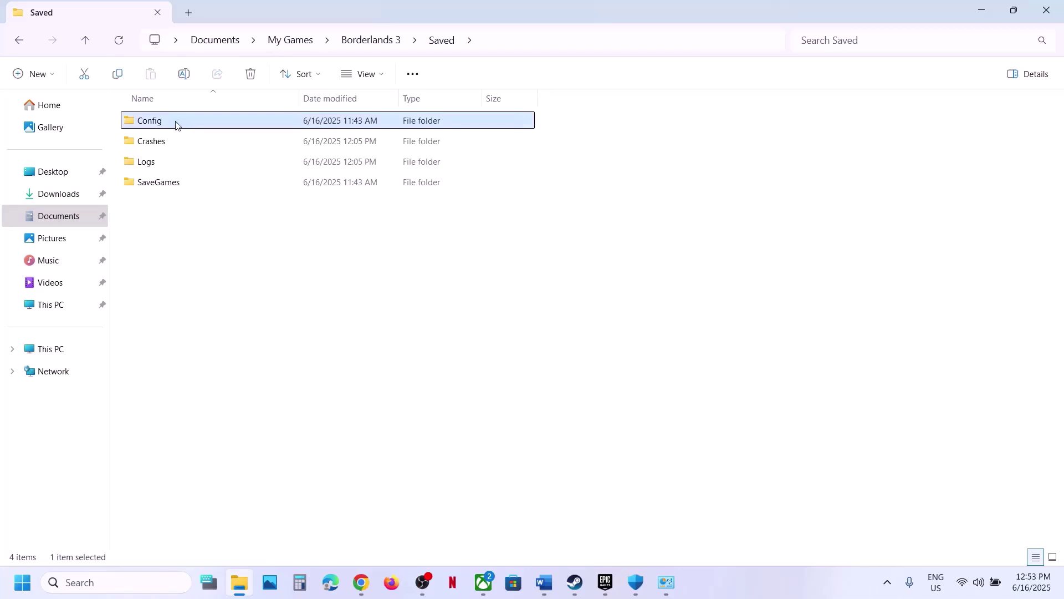
{"action": "right_click", "coordinate": [177, 125]}
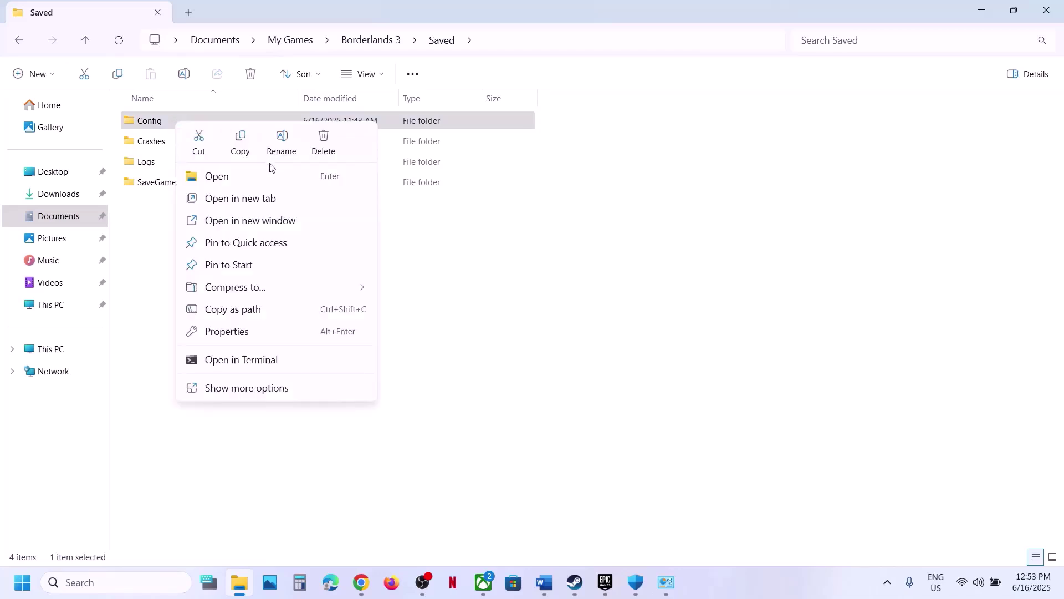
{"action": "left_click", "coordinate": [245, 148]}
{"action": "key", "text": "super+d"}
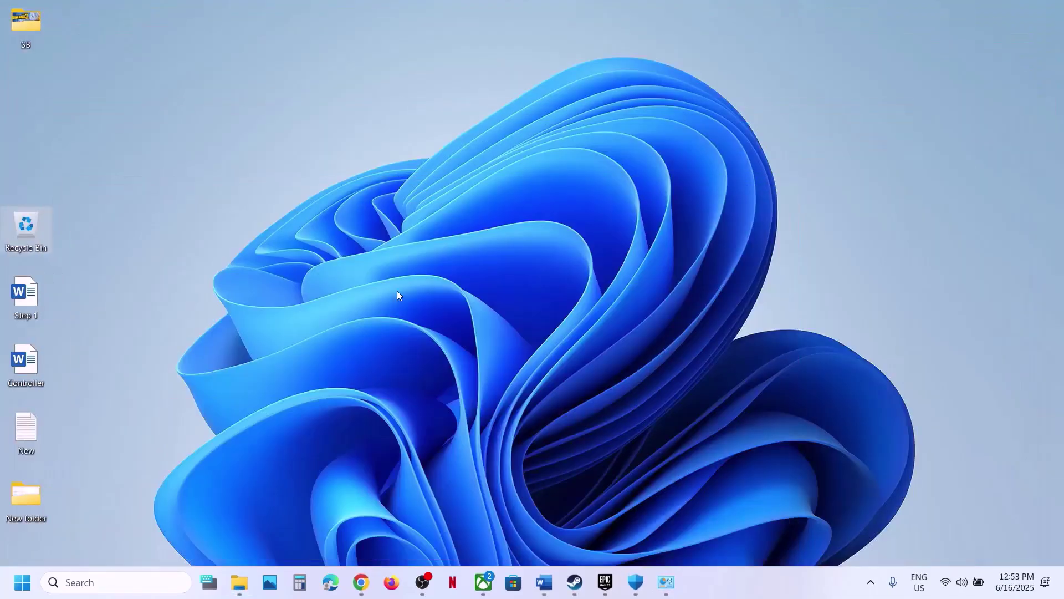
{"action": "key", "text": "ctrl+v"}
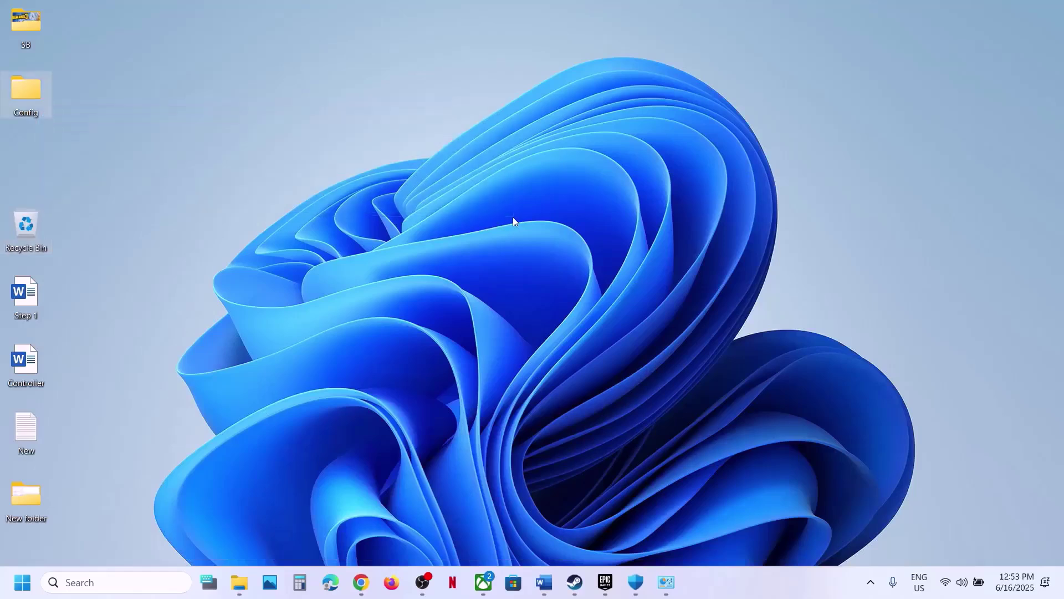
{"action": "left_click_drag", "start_coordinate": [16, 97], "coordinate": [391, 188]}
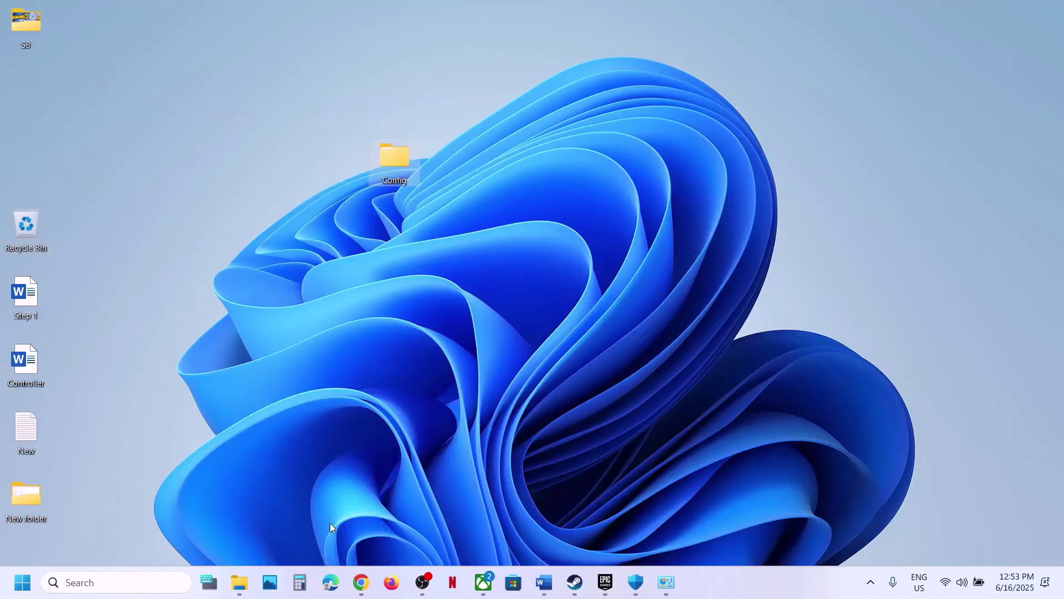
- Return to the Saved folder, look at the Delete option for Config, and switch back to the Word document
{"action": "left_click", "coordinate": [241, 584]}
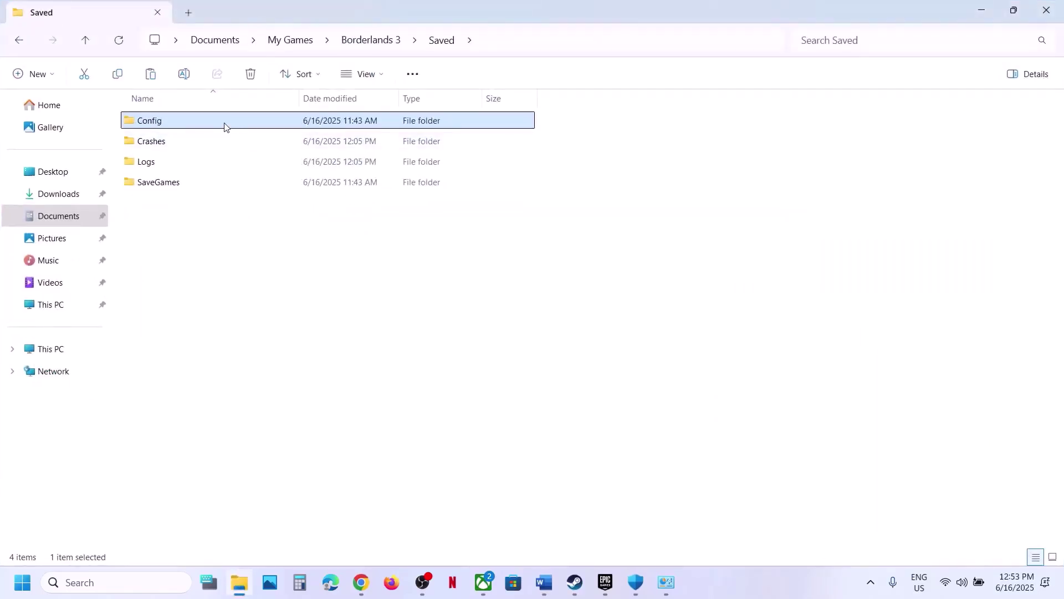
{"action": "right_click", "coordinate": [224, 127]}
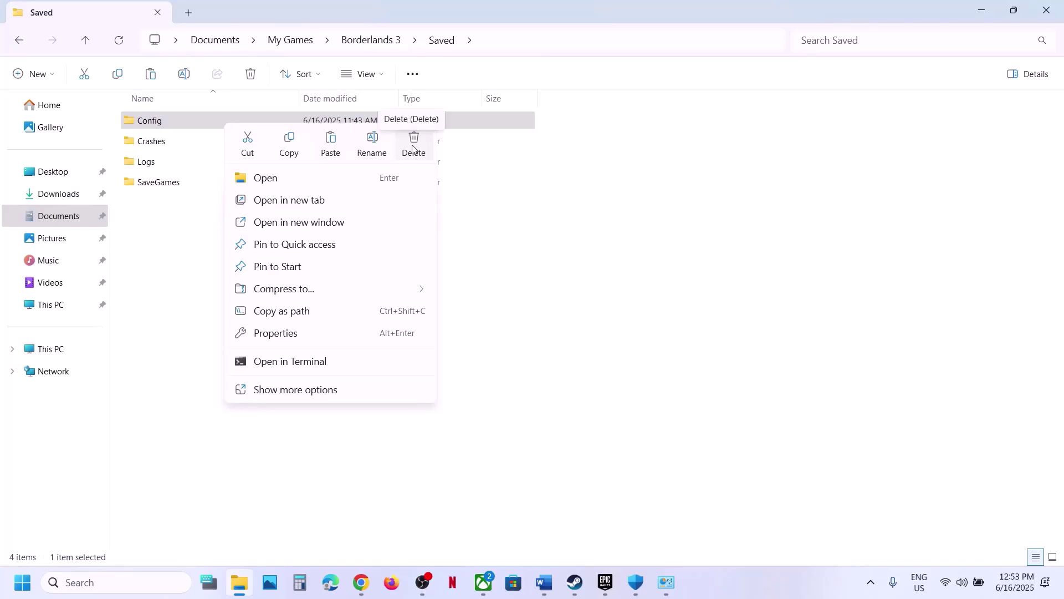
{"action": "left_click", "coordinate": [548, 583]}
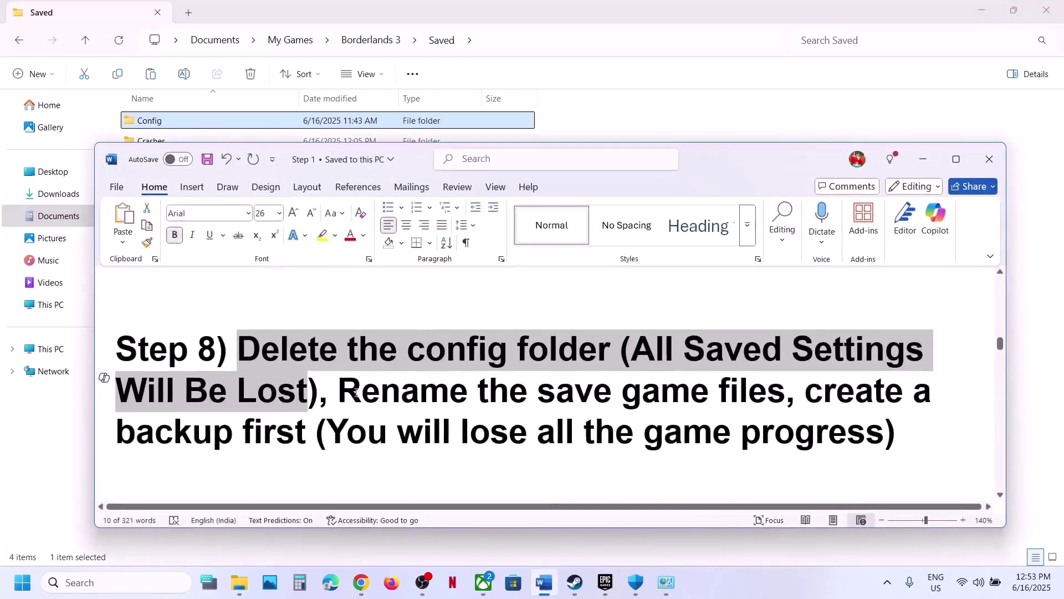
- Highlight Step 8's notes in the Word document on renaming save game files, losing progress, and creating a backup first
{"action": "left_click_drag", "start_coordinate": [355, 392], "coordinate": [790, 394]}
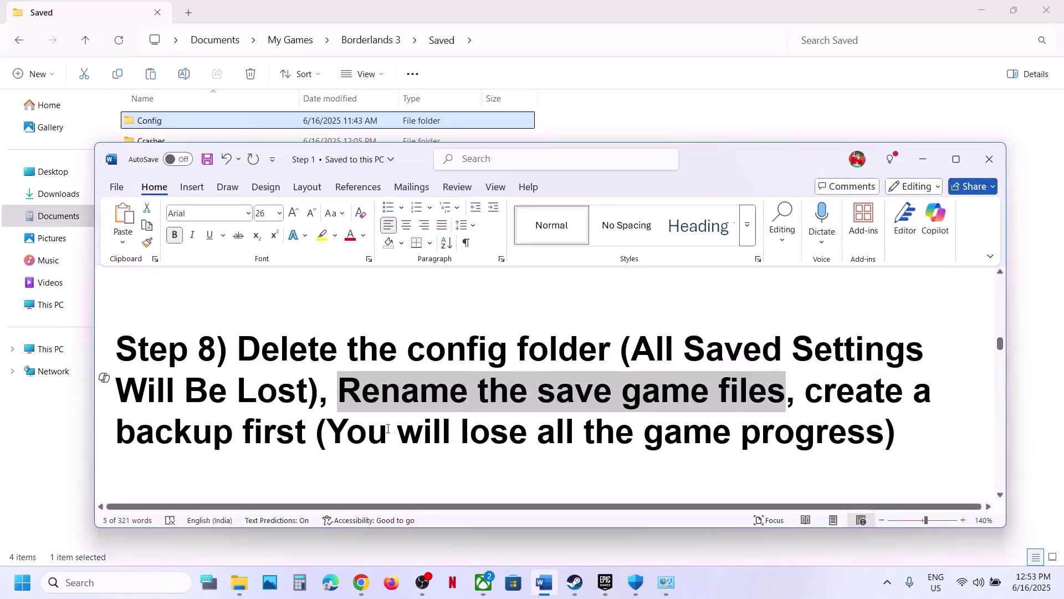
{"action": "left_click_drag", "start_coordinate": [338, 435], "coordinate": [885, 435]}
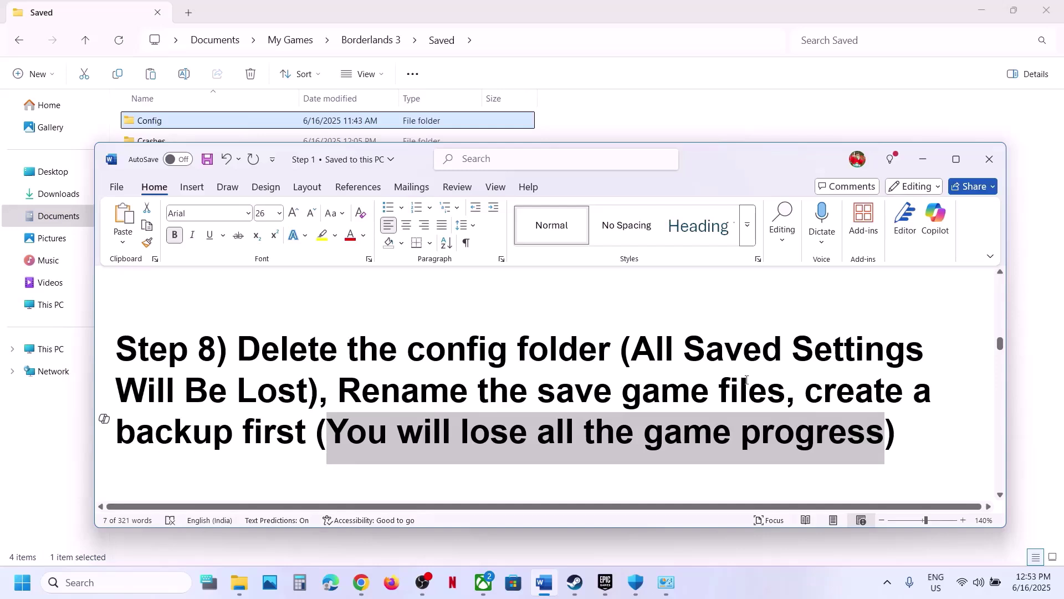
{"action": "left_click_drag", "start_coordinate": [821, 378], "coordinate": [326, 430]}
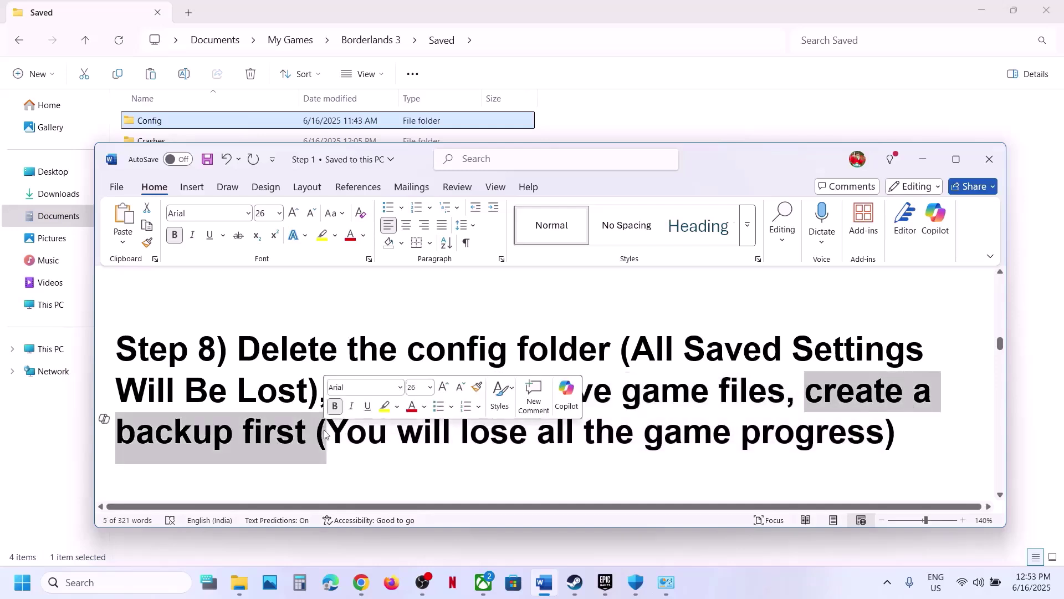
- Copy the Borderlands 3 folder from Documents > My Games to the desktop as a backup and place the copy below the Config folder
{"action": "left_click", "coordinate": [55, 216]}
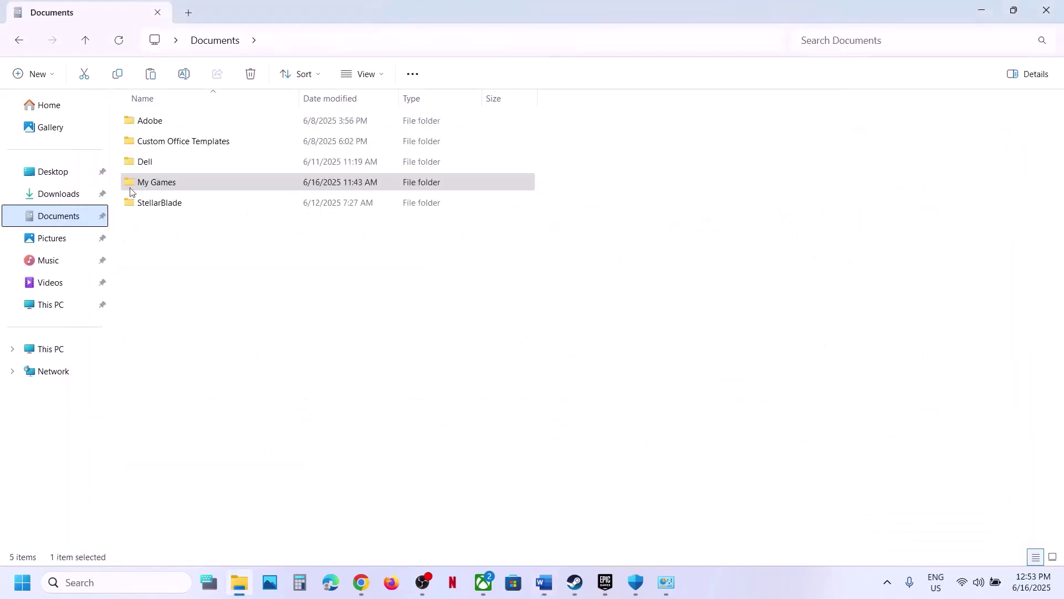
{"action": "double_click", "coordinate": [183, 182]}
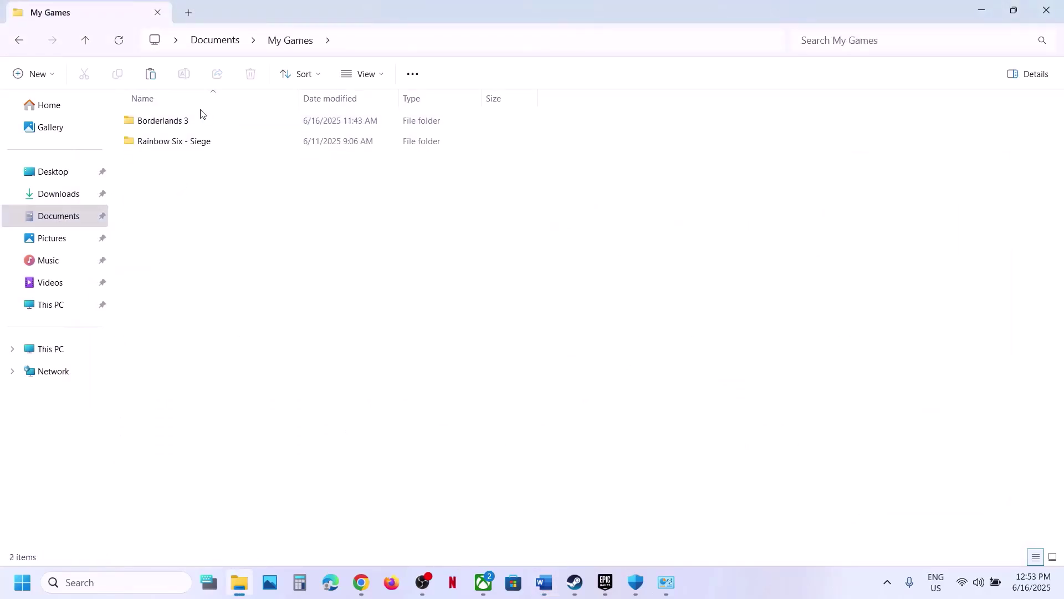
{"action": "left_click", "coordinate": [190, 120]}
{"action": "right_click", "coordinate": [190, 120]}
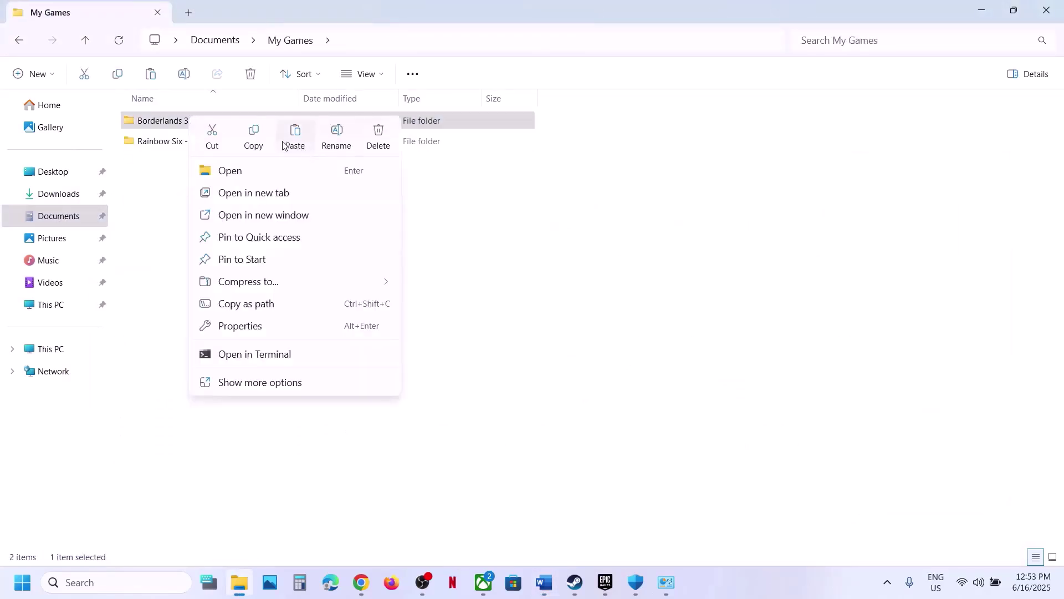
{"action": "left_click", "coordinate": [252, 140]}
{"action": "key", "text": "super+d"}
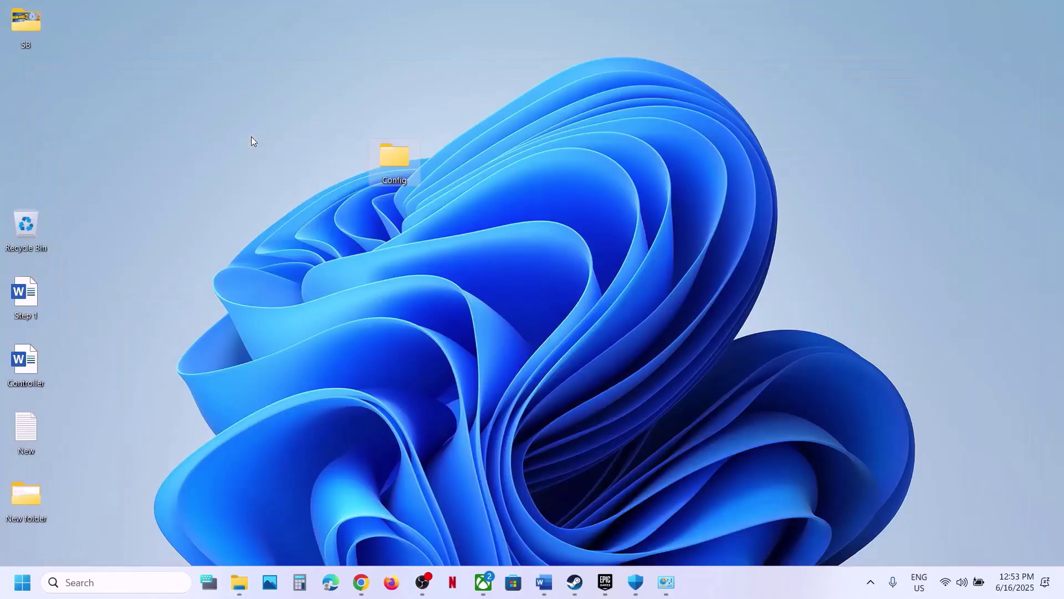
{"action": "key", "text": "ctrl+v"}
{"action": "left_click_drag", "start_coordinate": [9, 101], "coordinate": [114, 125]}
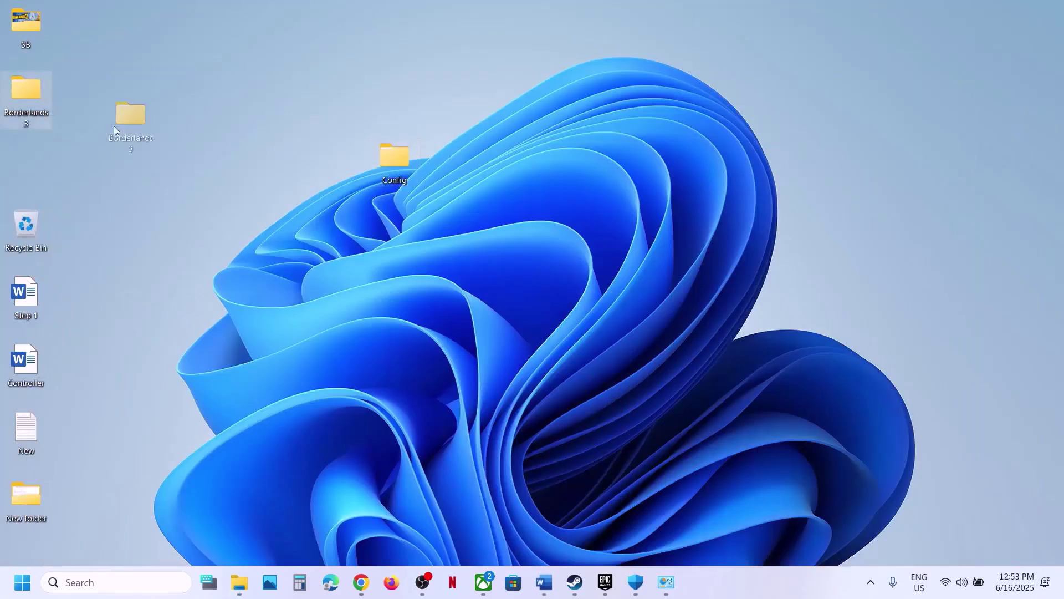
{"action": "left_click_drag", "start_coordinate": [351, 211], "coordinate": [352, 215]}
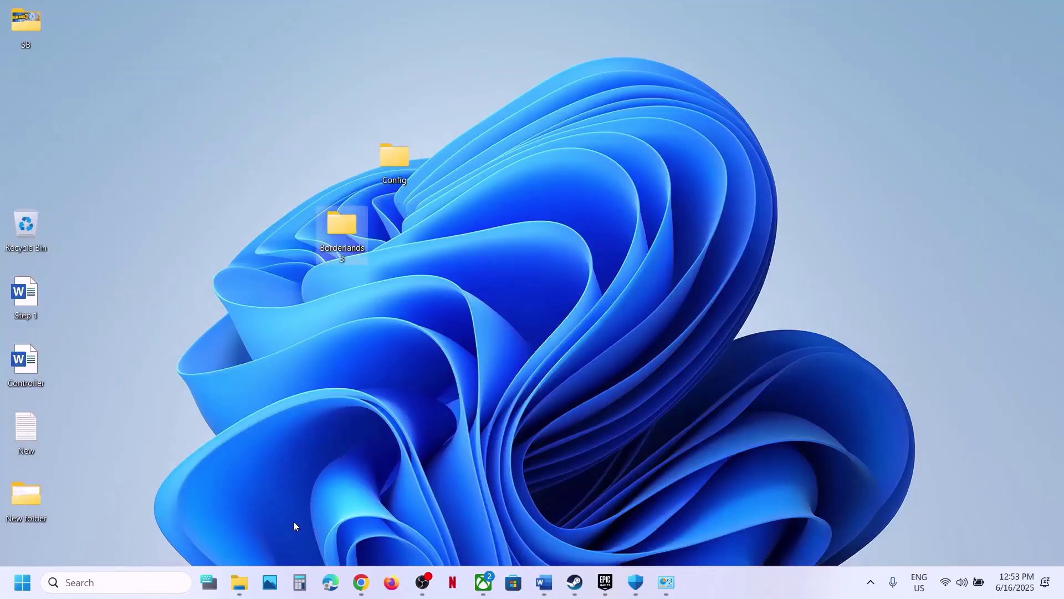
- Return to the My Games folder, open the Borderlands 3 folder's name for editing, and leave the edit
{"action": "left_click", "coordinate": [239, 581]}
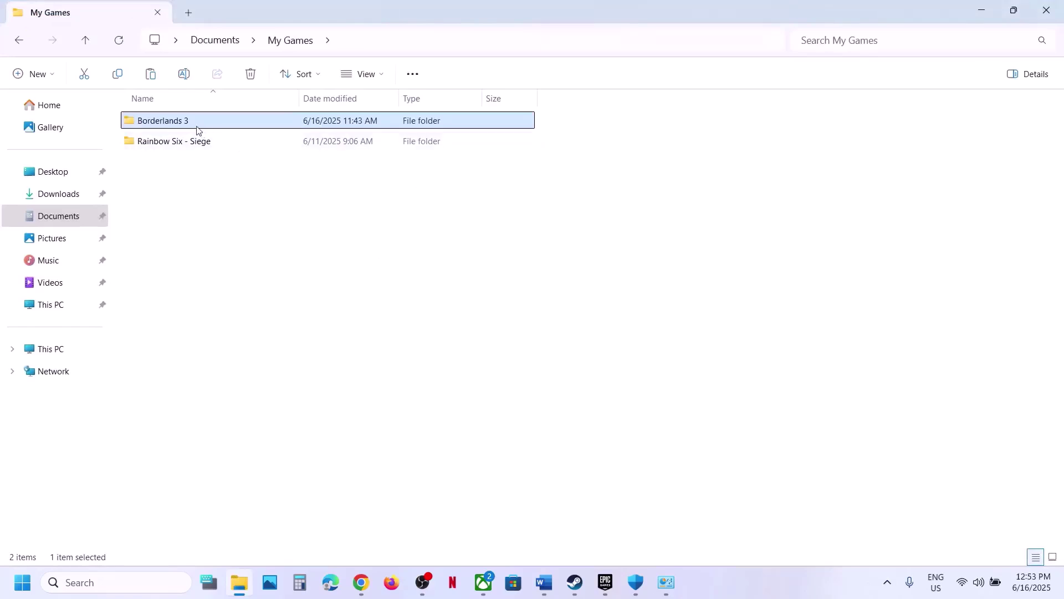
{"action": "right_click", "coordinate": [185, 122]}
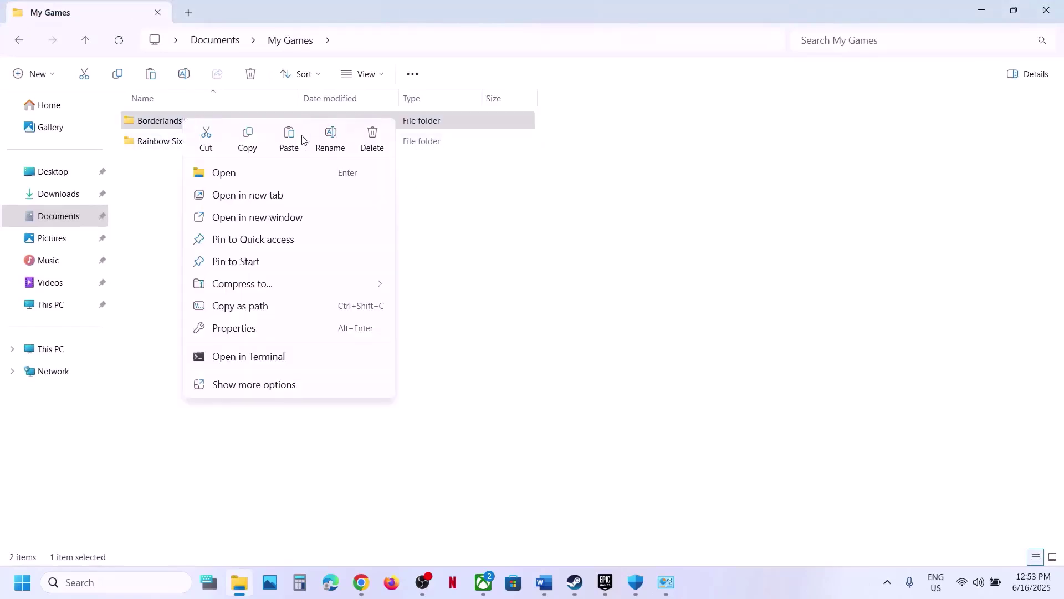
{"action": "left_click", "coordinate": [329, 139]}
{"action": "left_click", "coordinate": [198, 125]}
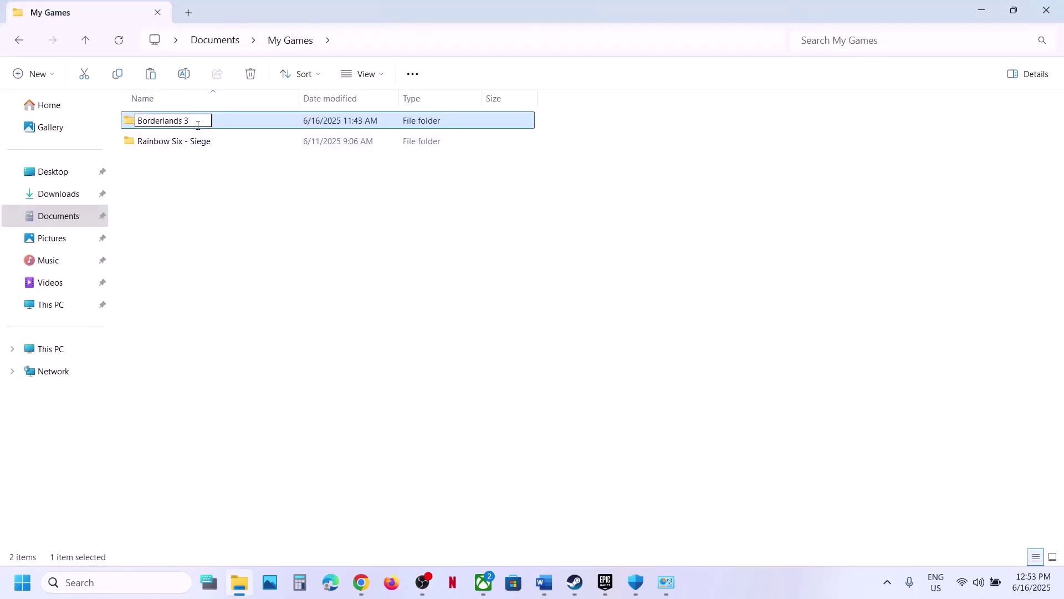
{"action": "left_click", "coordinate": [502, 377]}
- Bring up Steam briefly, return to the Word document, and read Step 9 about updating the Epic Games Launcher
{"action": "left_click", "coordinate": [575, 582]}
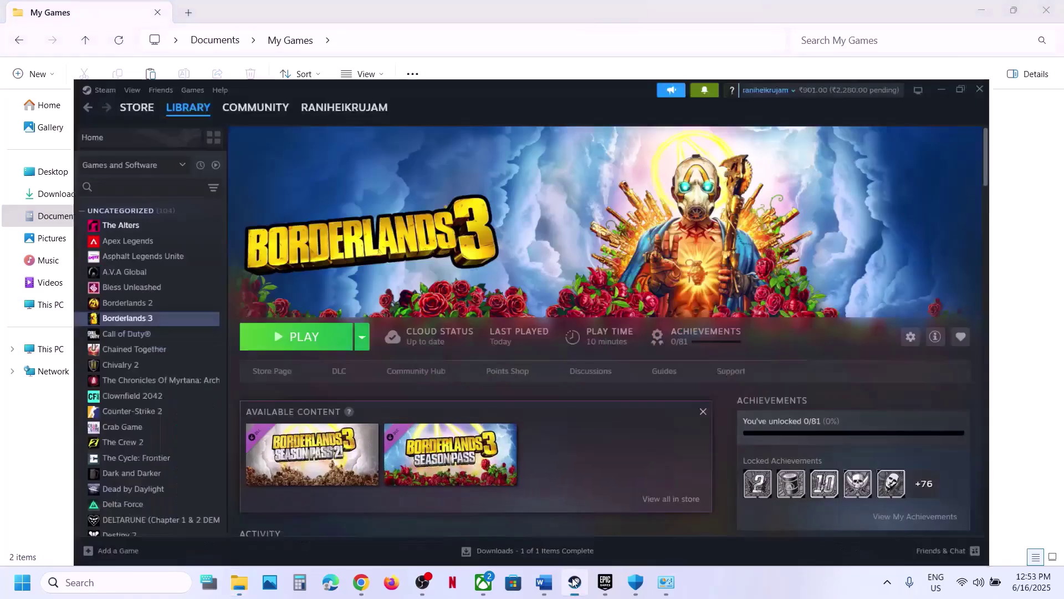
{"action": "left_click", "coordinate": [544, 582]}
{"action": "scroll", "coordinate": [429, 390], "scroll_direction": "down", "scroll_amount": 3}
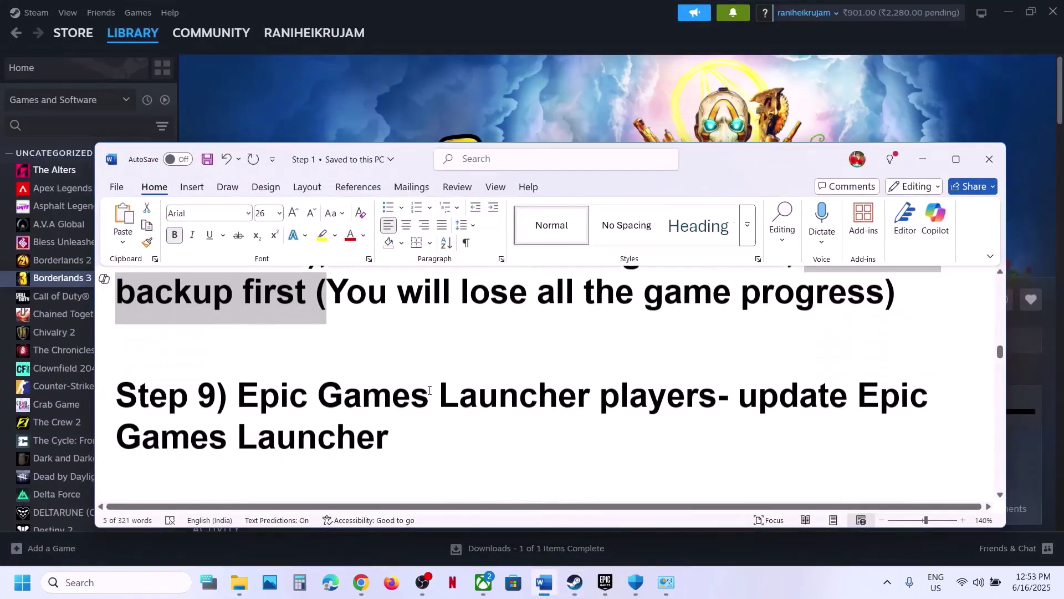
{"action": "left_click_drag", "start_coordinate": [253, 384], "coordinate": [717, 382]}
{"action": "left_click_drag", "start_coordinate": [729, 437], "coordinate": [743, 373]}
{"action": "left_click", "coordinate": [743, 373]}
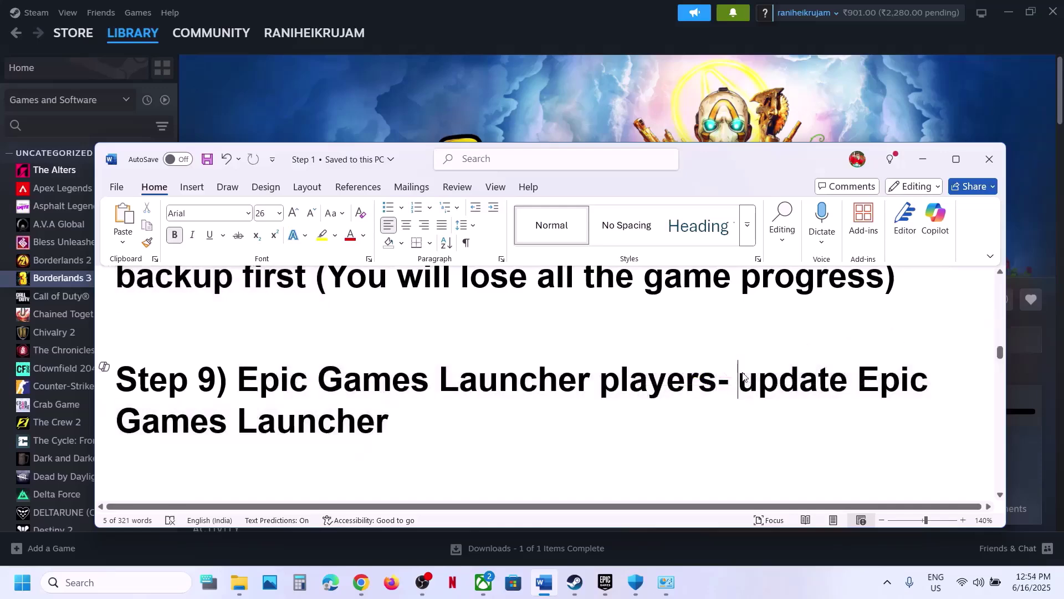
- Switch to the Epic Games Launcher, look at the updater service installation option in its settings, and minimize the launcher
{"action": "left_click", "coordinate": [606, 583]}
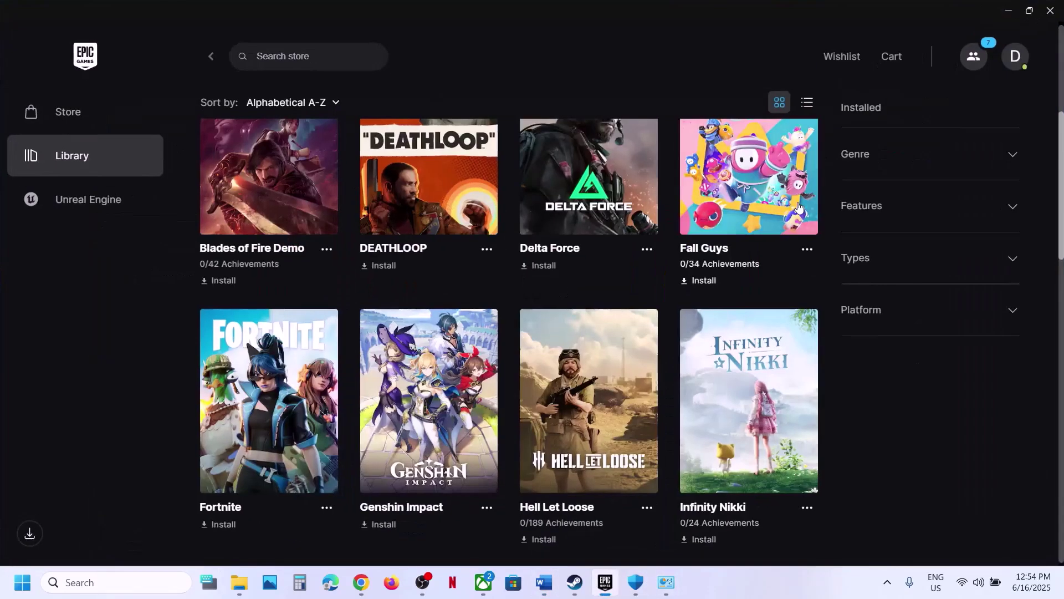
{"action": "left_click", "coordinate": [1015, 60]}
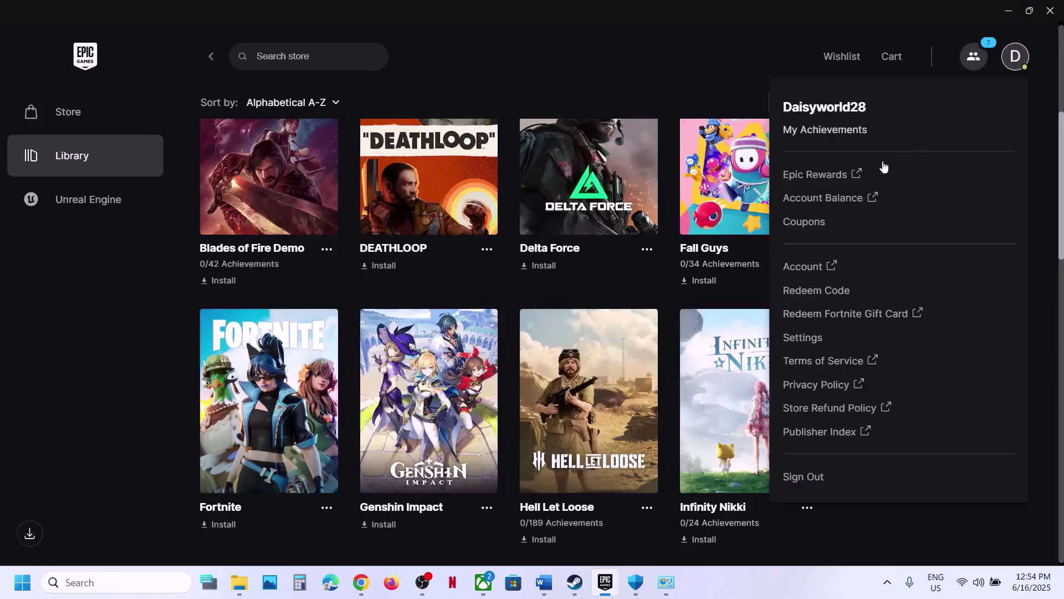
{"action": "left_click", "coordinate": [814, 340]}
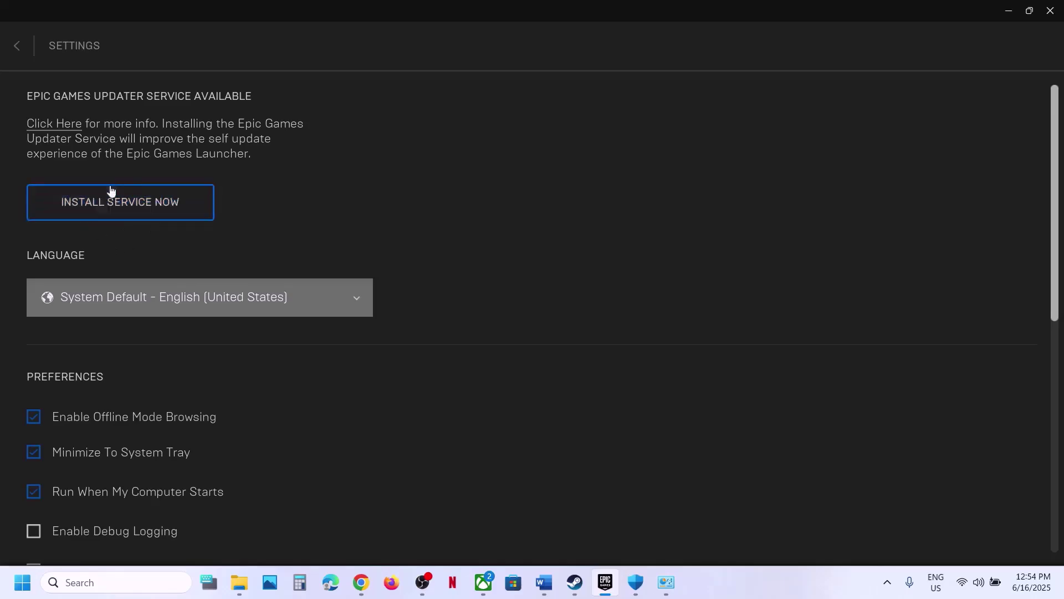
{"action": "left_click", "coordinate": [86, 199]}
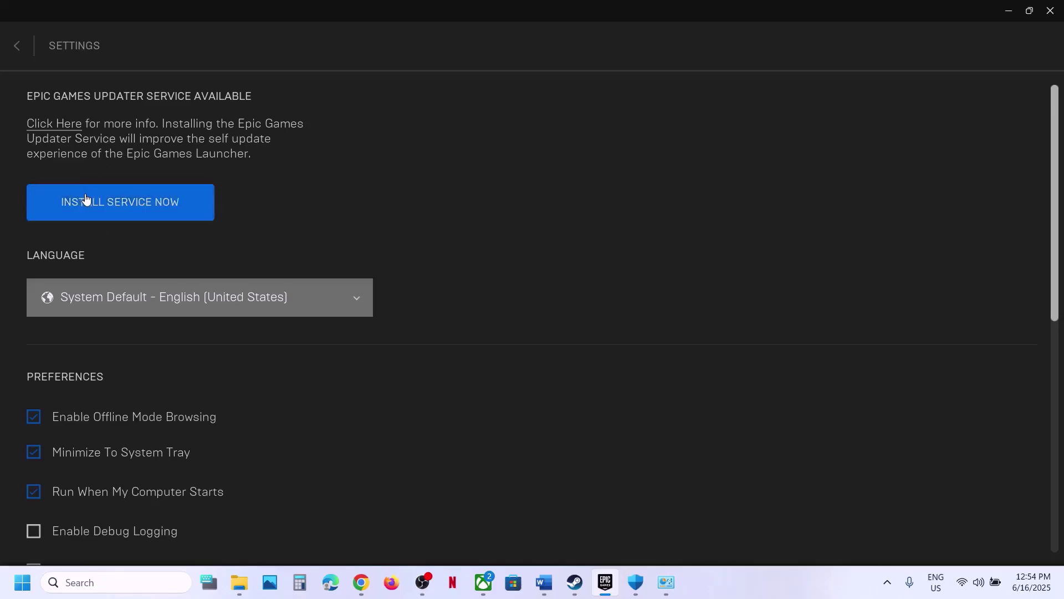
{"action": "left_click", "coordinate": [1010, 11]}
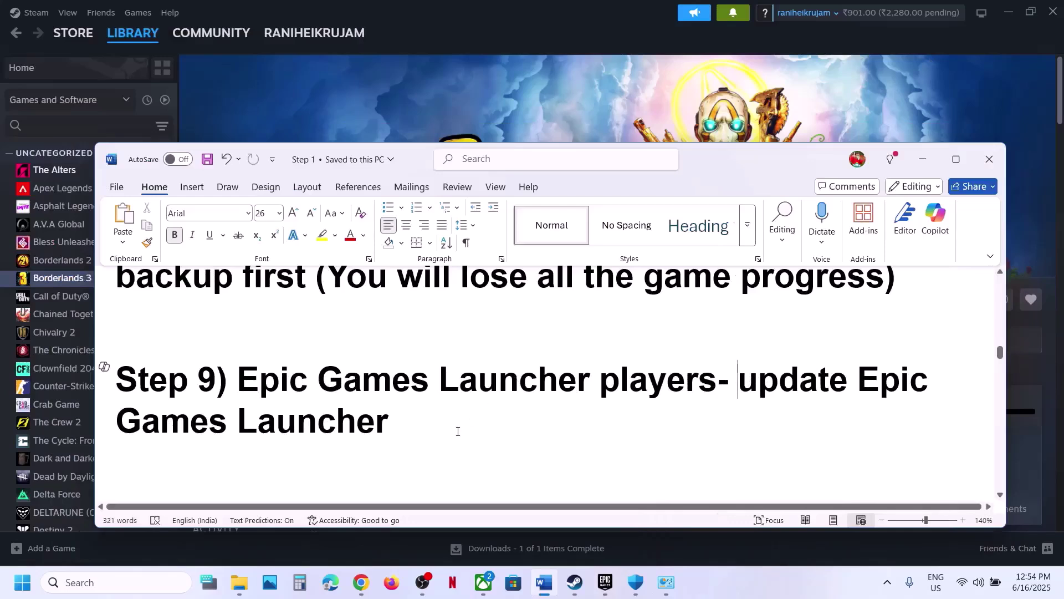
- Read Step 10 in the document, switch to Steam, and set Client Beta Participation to No beta chosen in the Interface settings
{"action": "scroll", "coordinate": [457, 434], "scroll_direction": "down", "scroll_amount": 3}
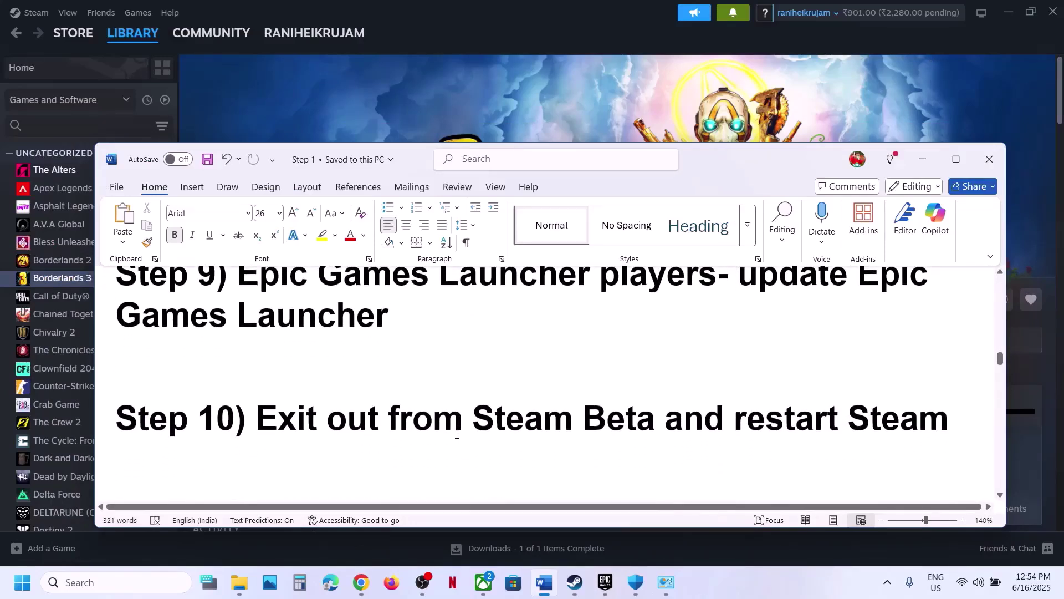
{"action": "left_click_drag", "start_coordinate": [276, 413], "coordinate": [119, 366]}
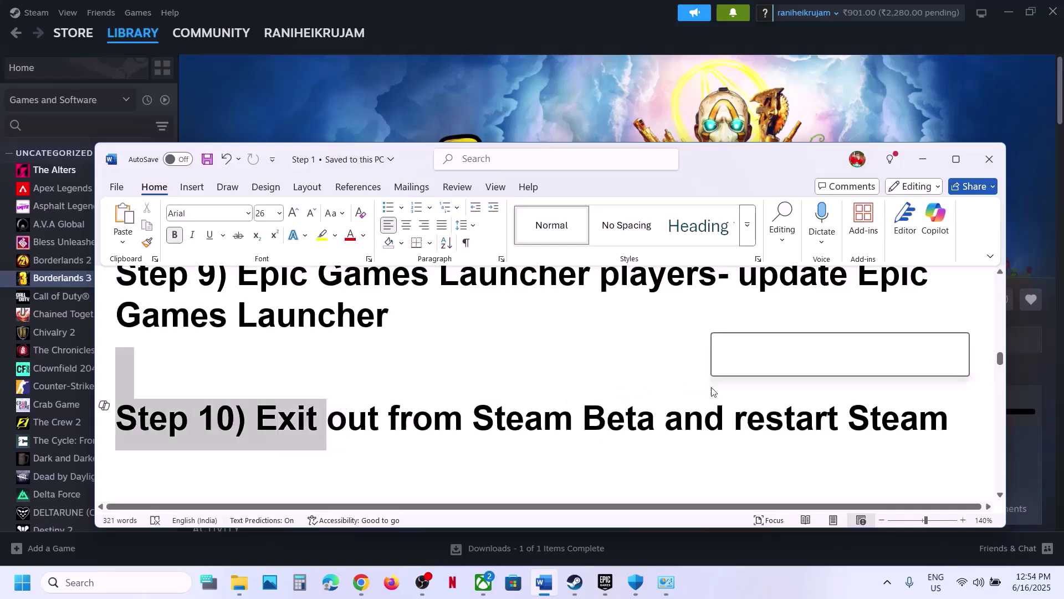
{"action": "left_click", "coordinate": [564, 109]}
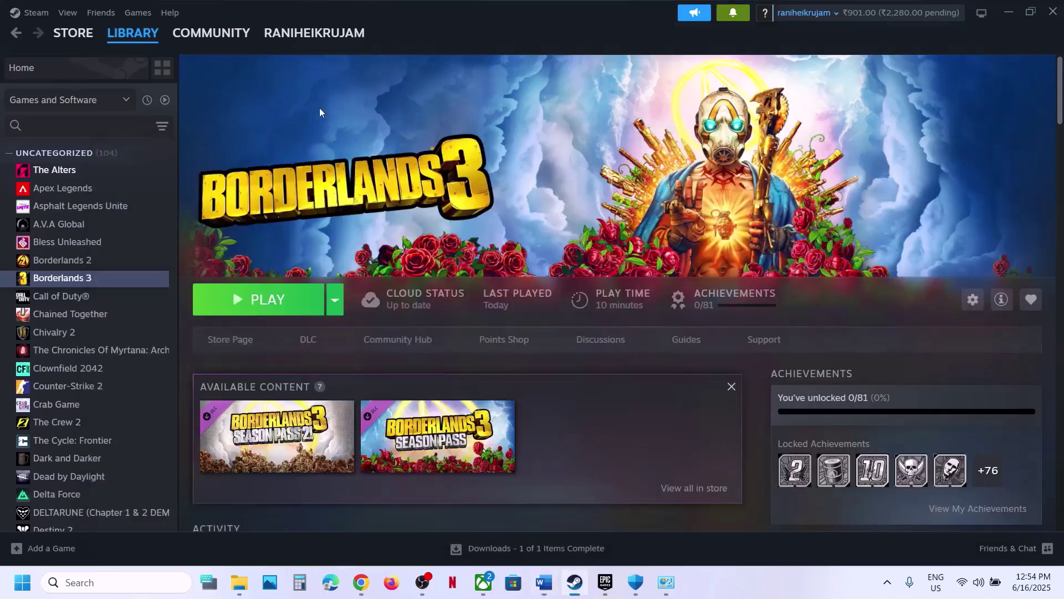
{"action": "left_click", "coordinate": [34, 12]}
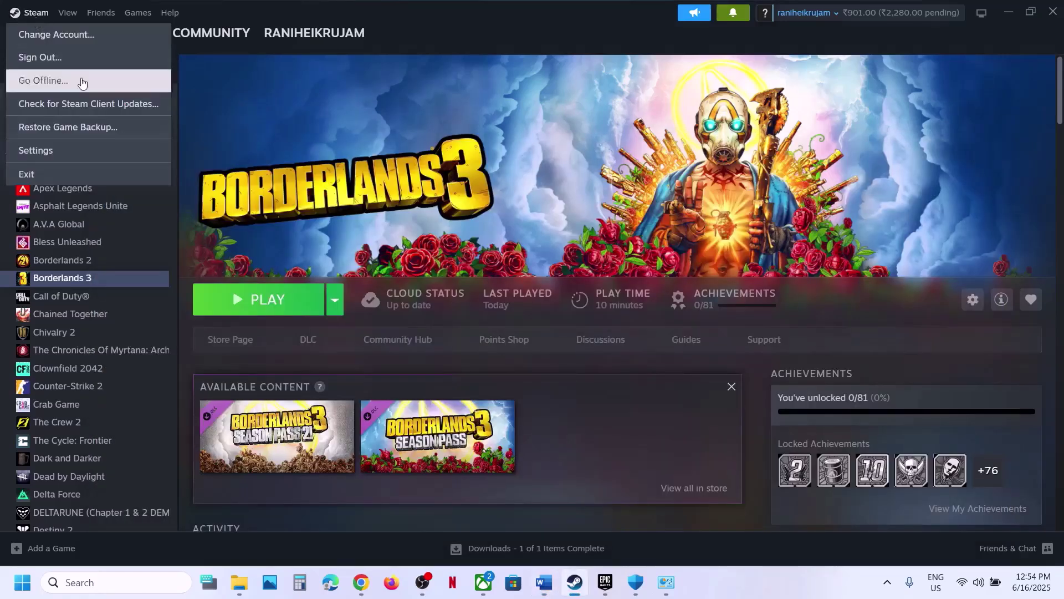
{"action": "left_click", "coordinate": [36, 150]}
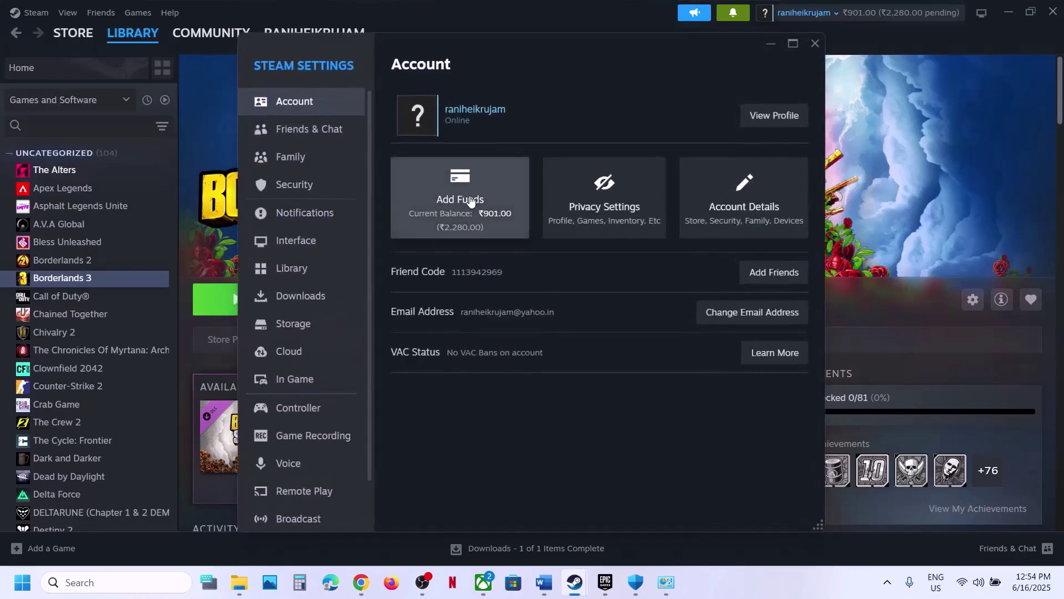
{"action": "left_click", "coordinate": [309, 244]}
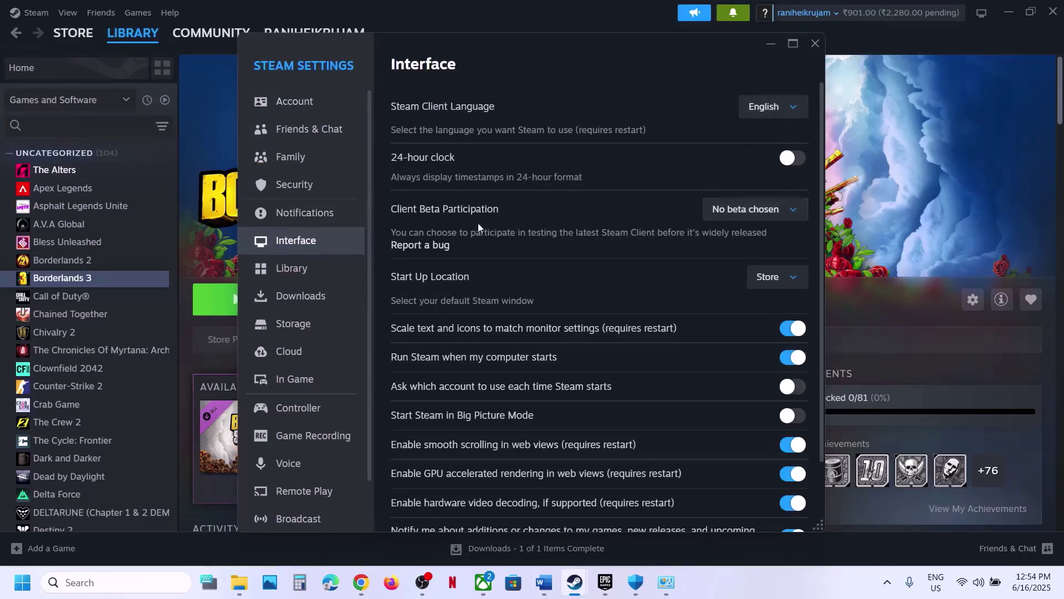
{"action": "left_click", "coordinate": [740, 215]}
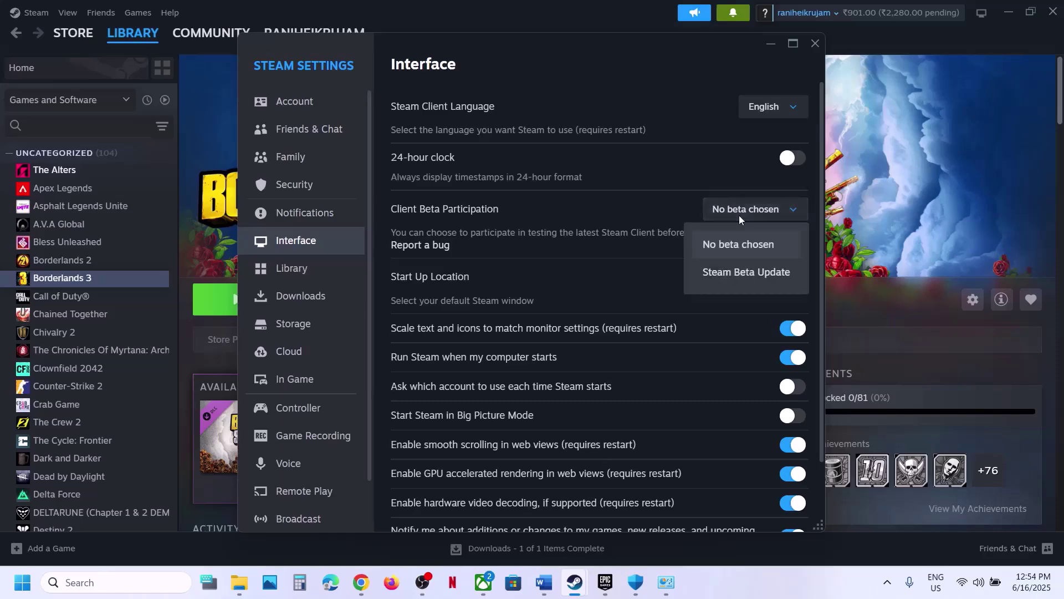
{"action": "left_click", "coordinate": [752, 245]}
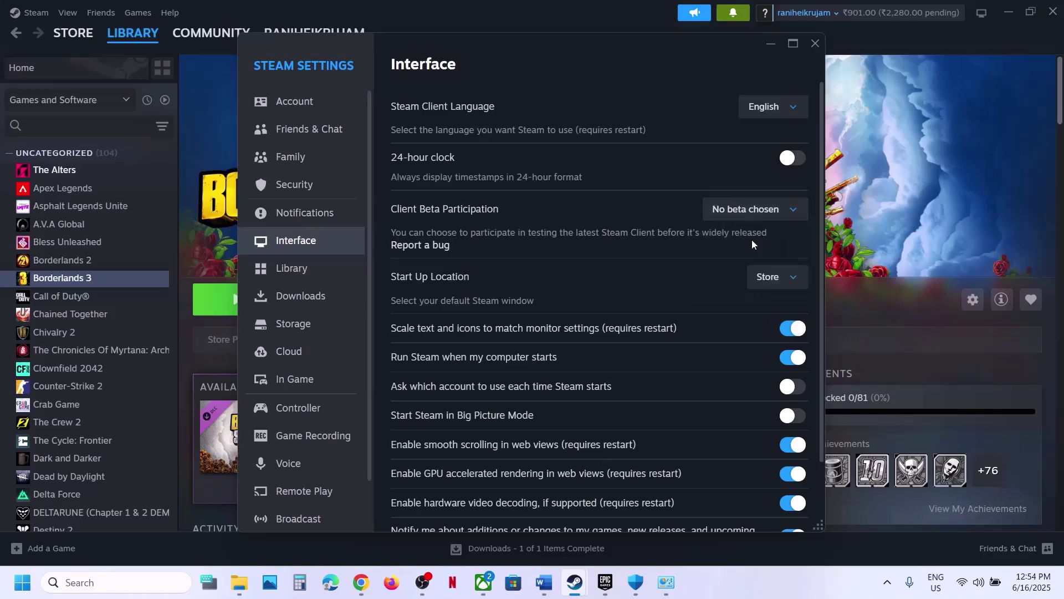
{"action": "left_click", "coordinate": [810, 46]}
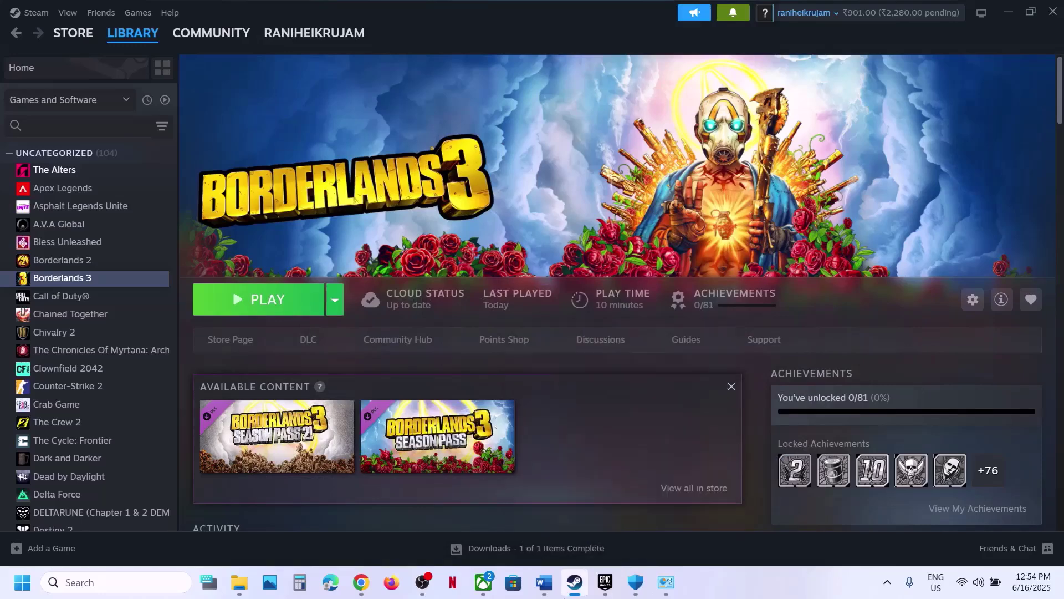
- Return to the Word document and copy the command ipconfig /flushdns from Step 11
{"action": "left_click", "coordinate": [552, 595]}
{"action": "scroll", "coordinate": [459, 425], "scroll_direction": "down", "scroll_amount": 3}
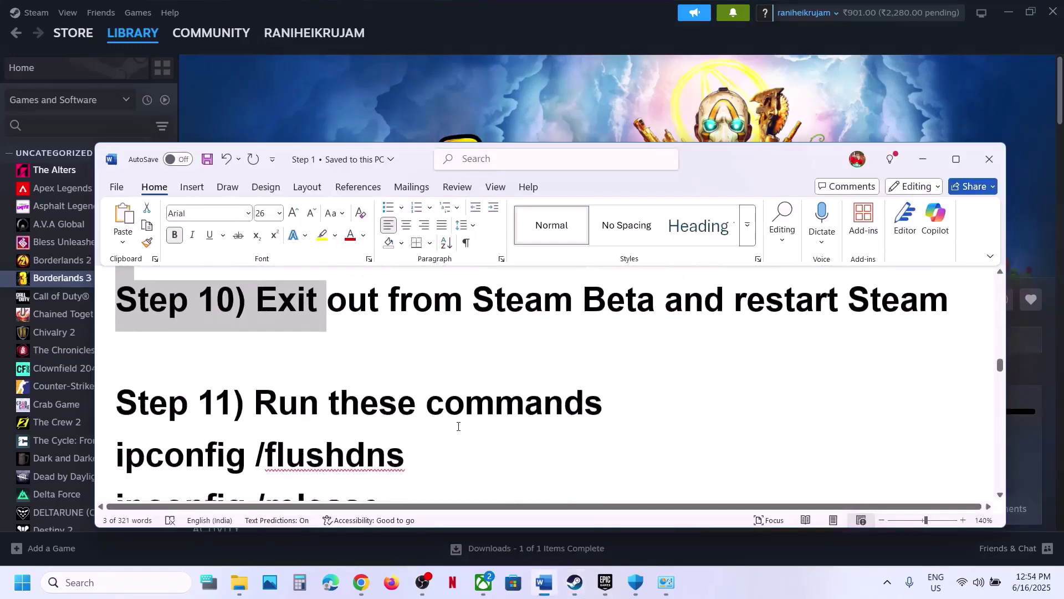
{"action": "scroll", "coordinate": [458, 425], "scroll_direction": "down", "scroll_amount": 2}
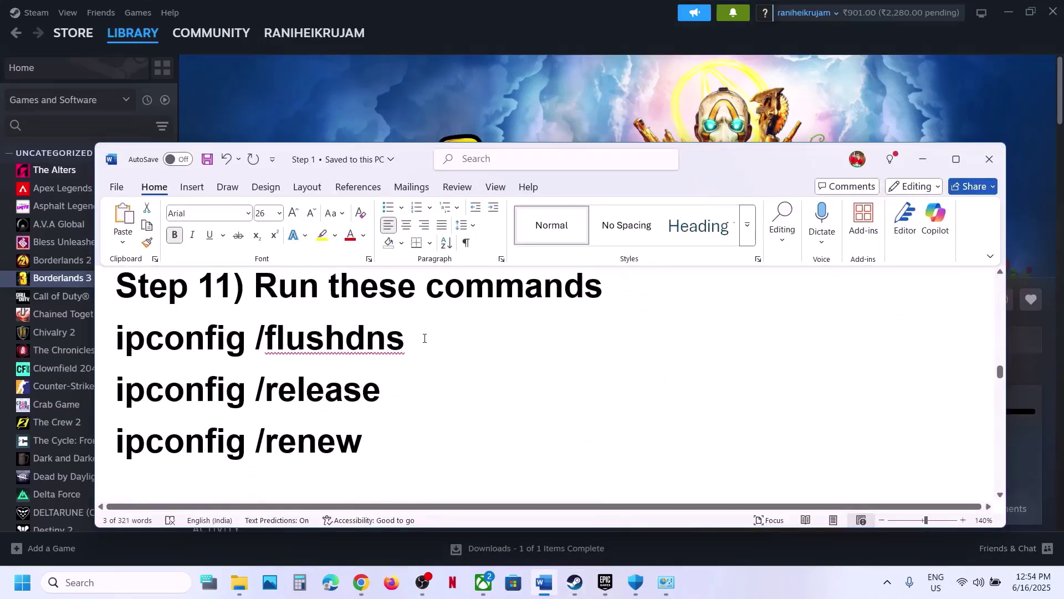
{"action": "left_click_drag", "start_coordinate": [424, 338], "coordinate": [129, 360]}
{"action": "key", "text": "ctrl+c"}
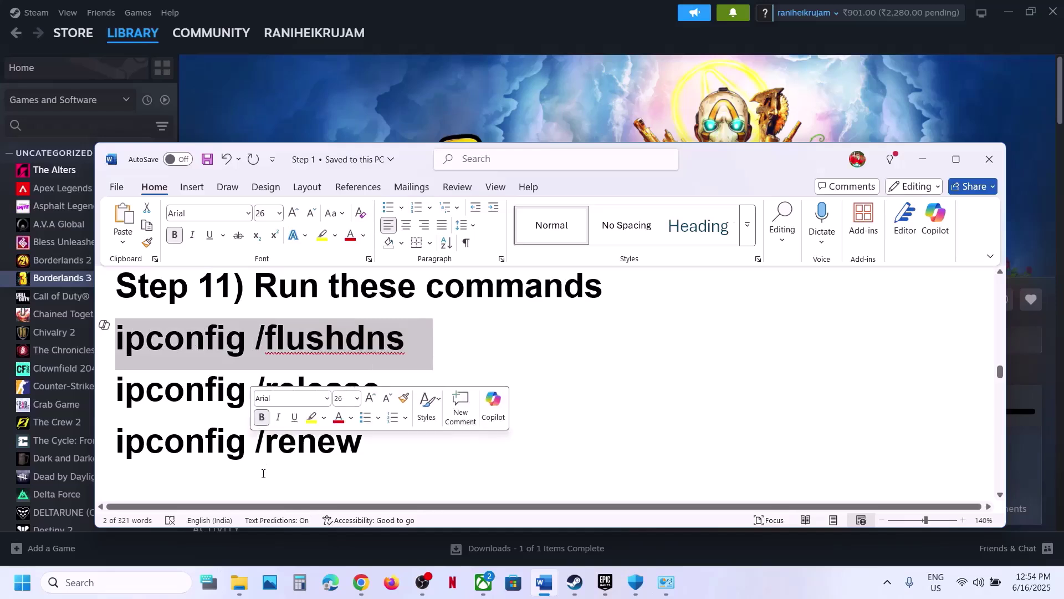
- Search Windows for cmd, run Command Prompt as administrator, and allow it to make changes
{"action": "left_click", "coordinate": [116, 584]}
{"action": "type", "text": "mail"}
{"action": "key", "text": "BackSpace"}
{"action": "key", "text": "BackSpace"}
{"action": "key", "text": "BackSpace"}
{"action": "type", "text": "d"}
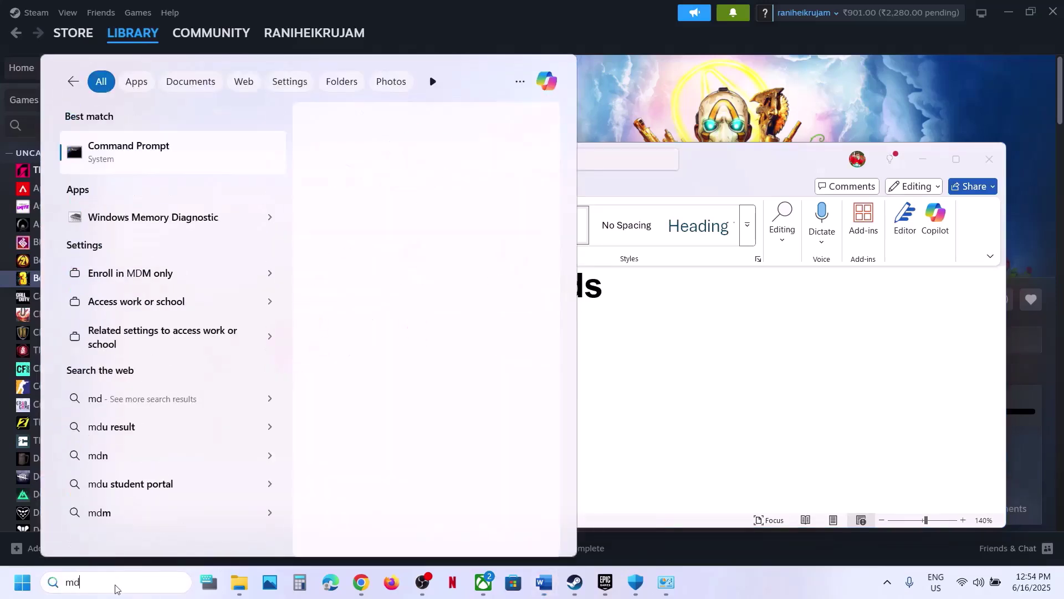
{"action": "type", "text": "c"}
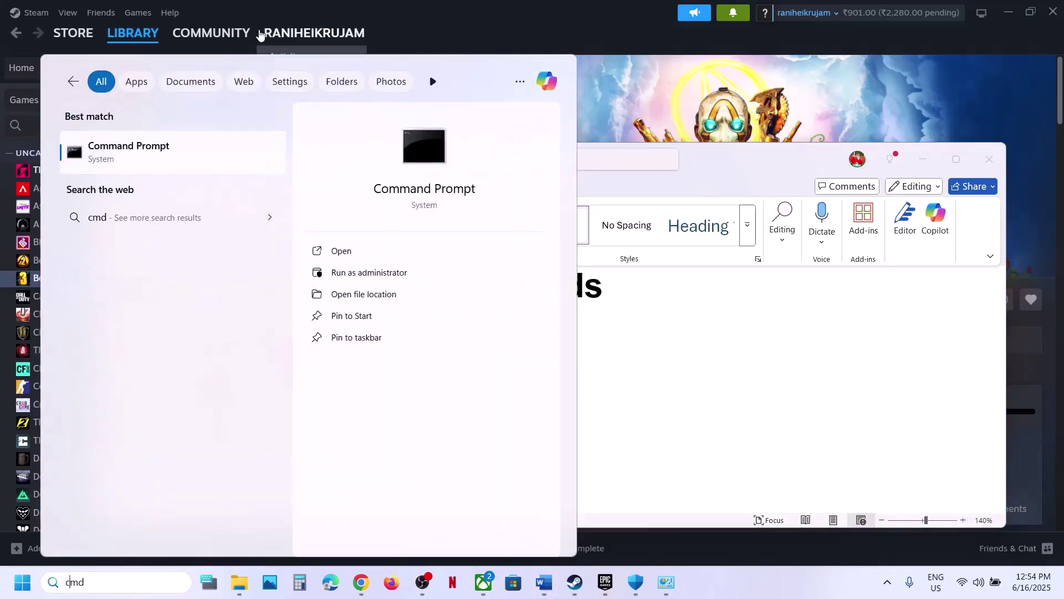
{"action": "right_click", "coordinate": [164, 170]}
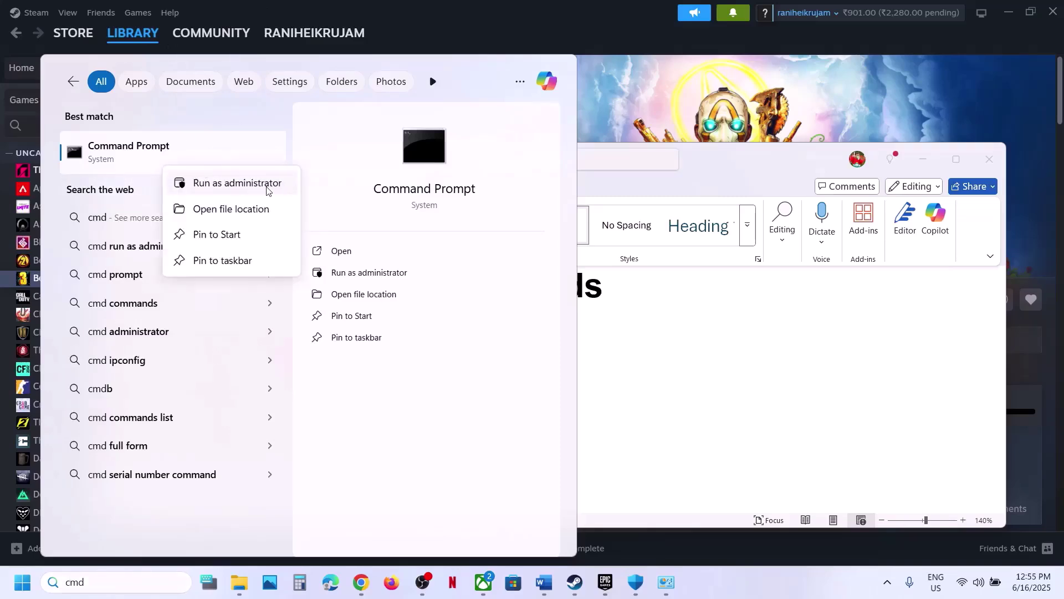
{"action": "left_click", "coordinate": [271, 188]}
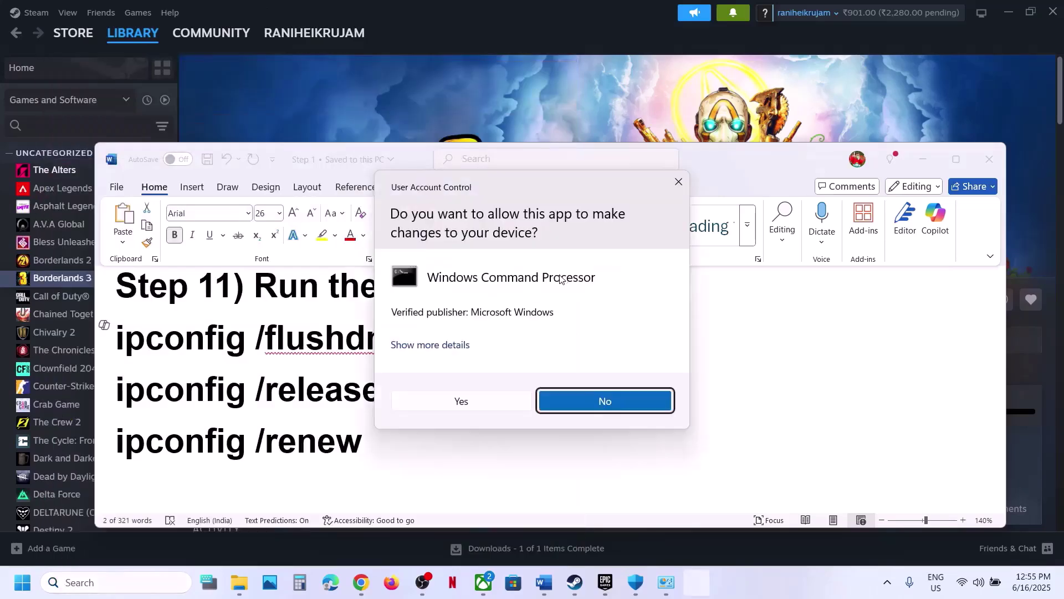
{"action": "left_click", "coordinate": [460, 402]}
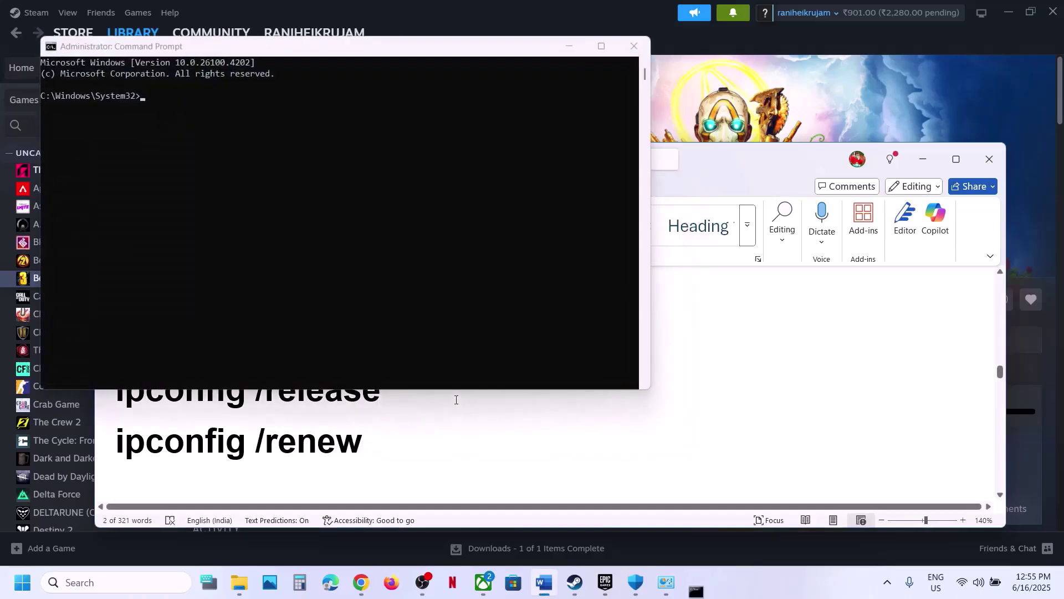
- Return to the Word document and undo the stray paste
{"action": "key", "text": "ctrl+v"}
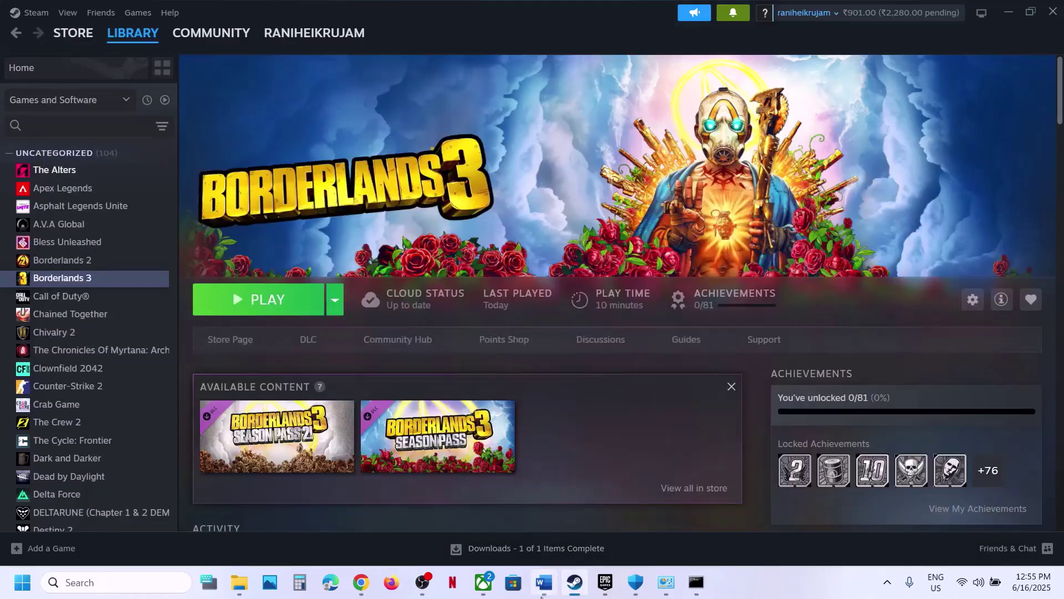
{"action": "left_click", "coordinate": [544, 591]}
{"action": "key", "text": "ctrl+z"}
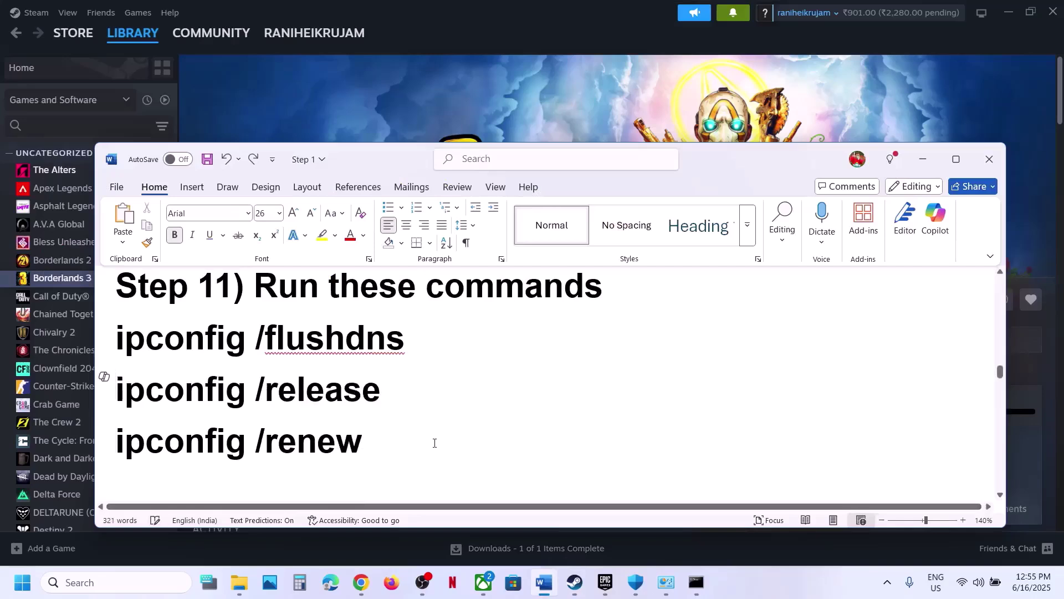
- Copy ipconfig /flushdns from Step 11 again and run it in the administrator Command Prompt
{"action": "double_click", "coordinate": [347, 344]}
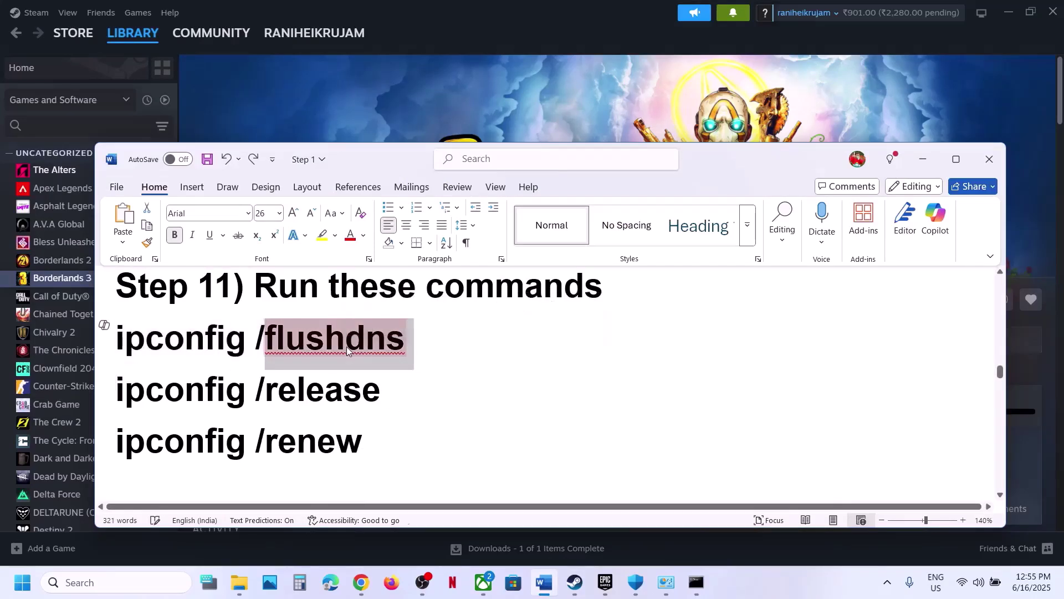
{"action": "triple_click", "coordinate": [347, 344]}
{"action": "key", "text": "ctrl+c"}
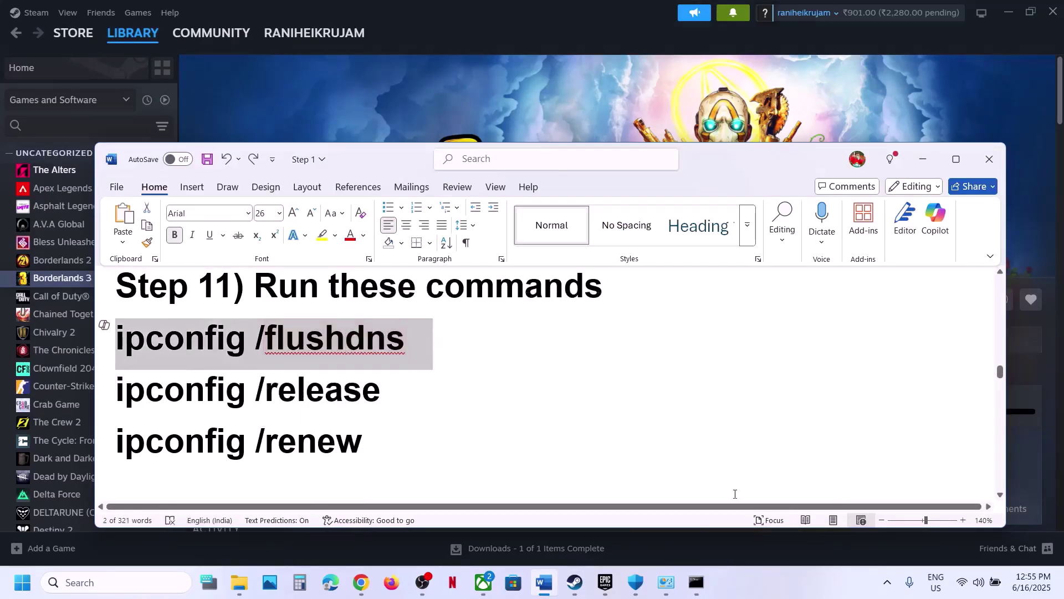
{"action": "left_click", "coordinate": [696, 582]}
{"action": "key", "text": "ctrl+v"}
{"action": "key", "text": "Return"}
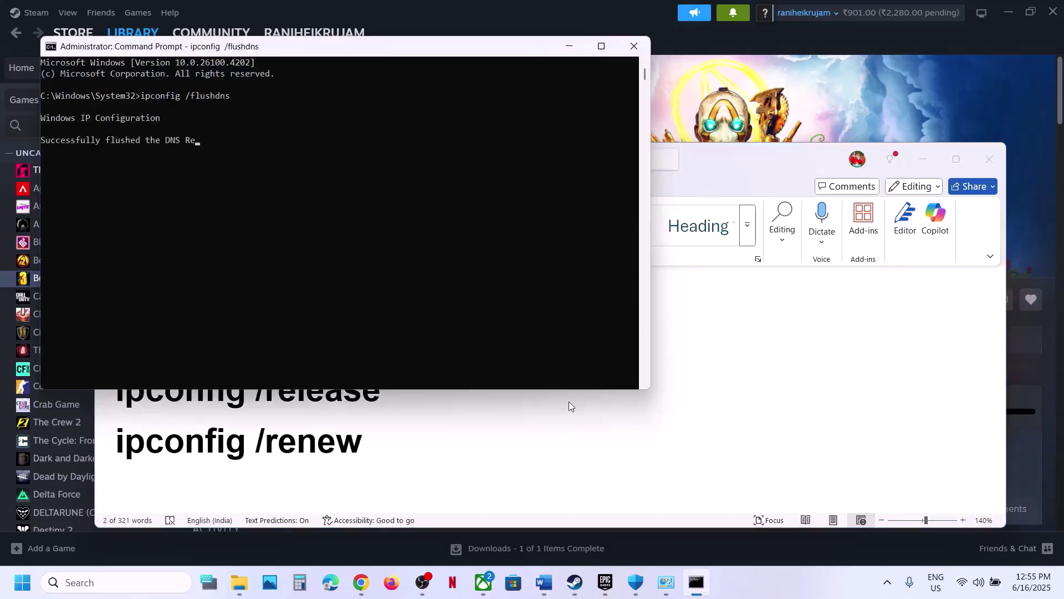
- Take the ipconfig /release command from the Word document and run it in Command Prompt
{"action": "key", "text": "alt+Tab"}
{"action": "triple_click", "coordinate": [308, 392]}
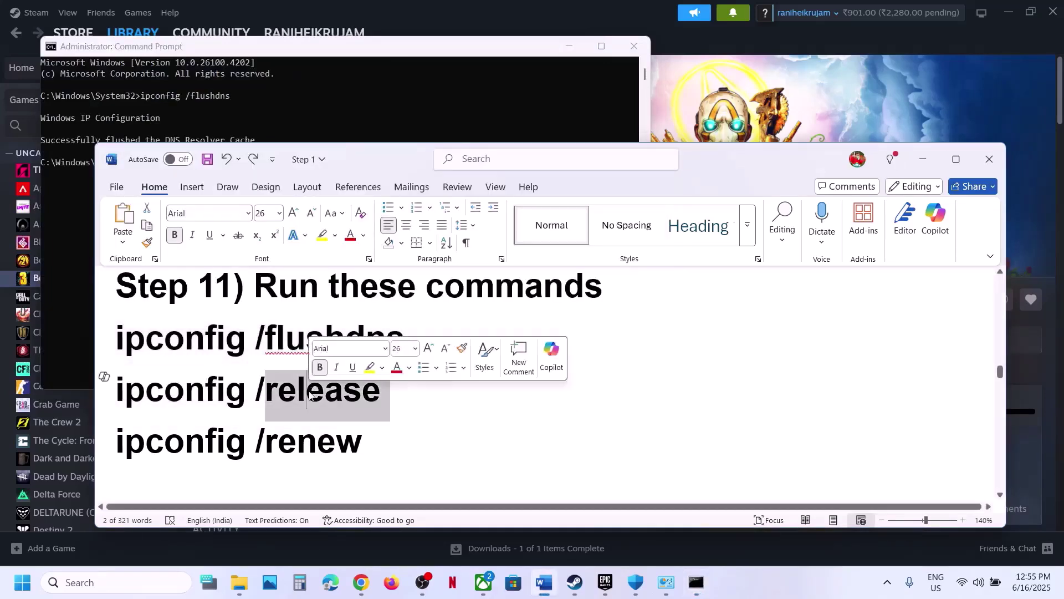
{"action": "left_click", "coordinate": [696, 581]}
{"action": "type", "text": "ipconfig /release"}
{"action": "key", "text": "Return"}
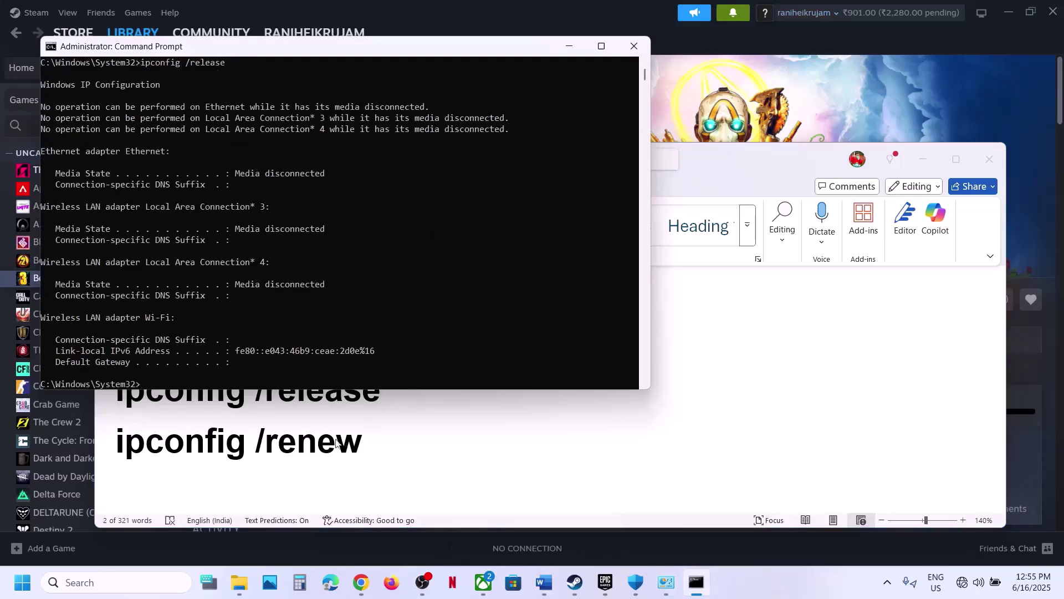
- Take the ipconfig /renew command from the Word document and run it in Command Prompt
{"action": "left_click", "coordinate": [326, 443]}
{"action": "triple_click", "coordinate": [326, 443]}
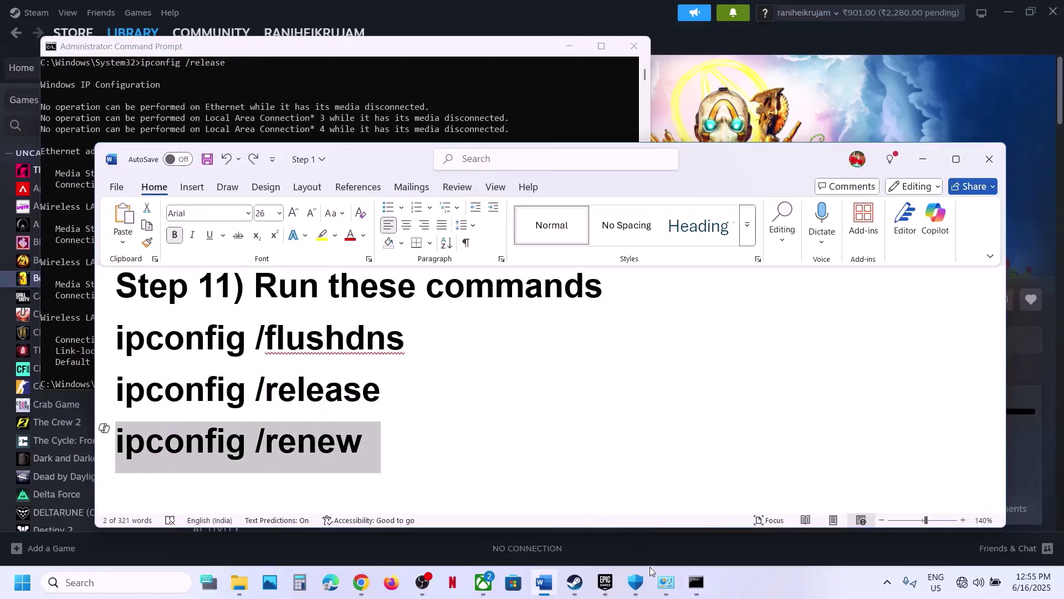
{"action": "left_click", "coordinate": [696, 582]}
{"action": "type", "text": "ipconfig /renew"}
{"action": "key", "text": "Return"}
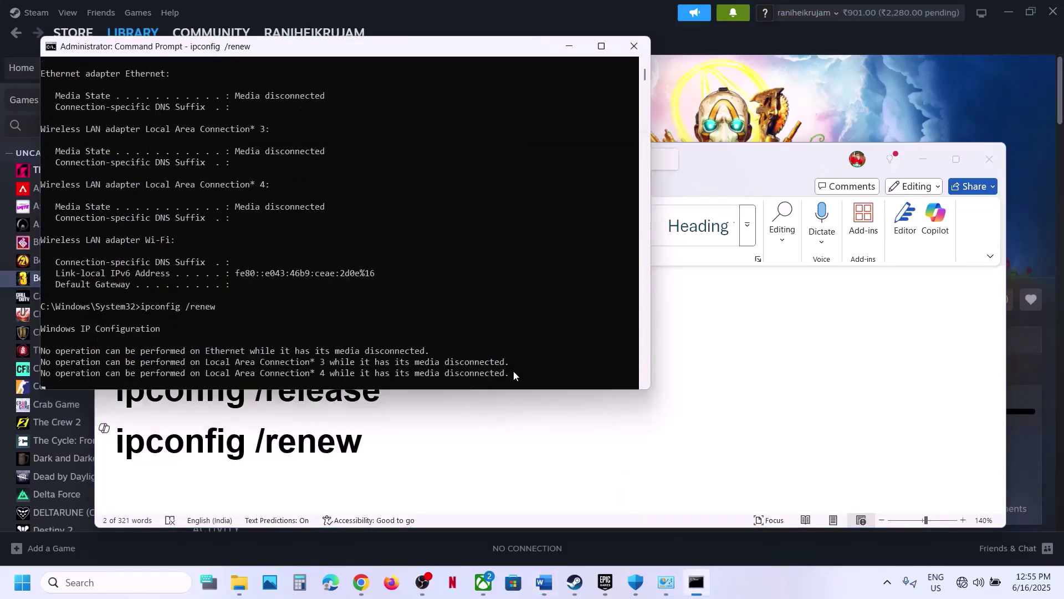
- Close Command Prompt and read Step 12 in the Word document about running UE4PrereqSetup_x64.exe
{"action": "left_click", "coordinate": [647, 51]}
{"action": "scroll", "coordinate": [421, 355], "scroll_direction": "down", "scroll_amount": 5}
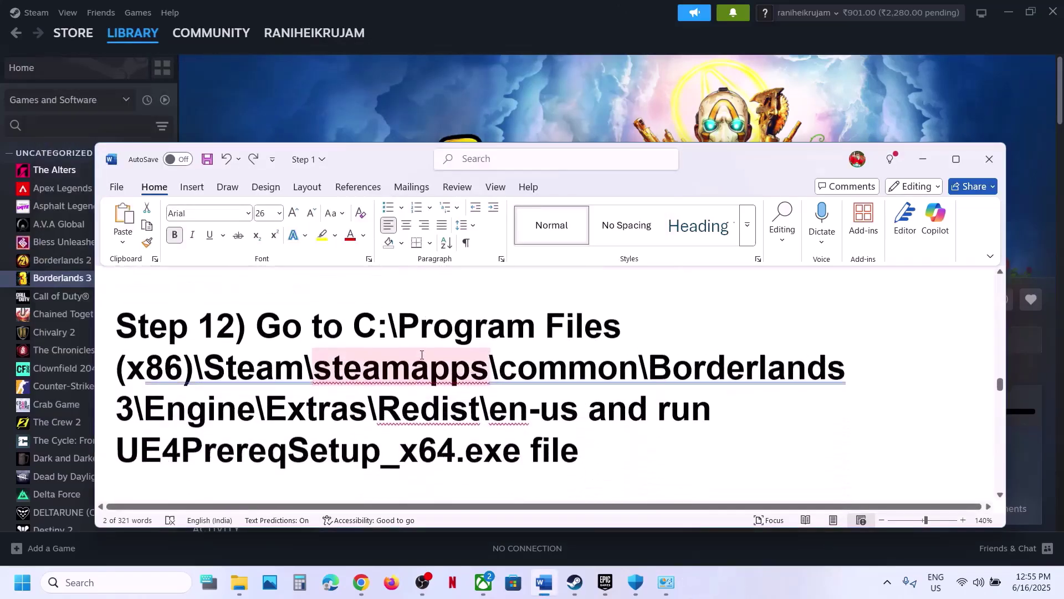
{"action": "double_click", "coordinate": [371, 421]}
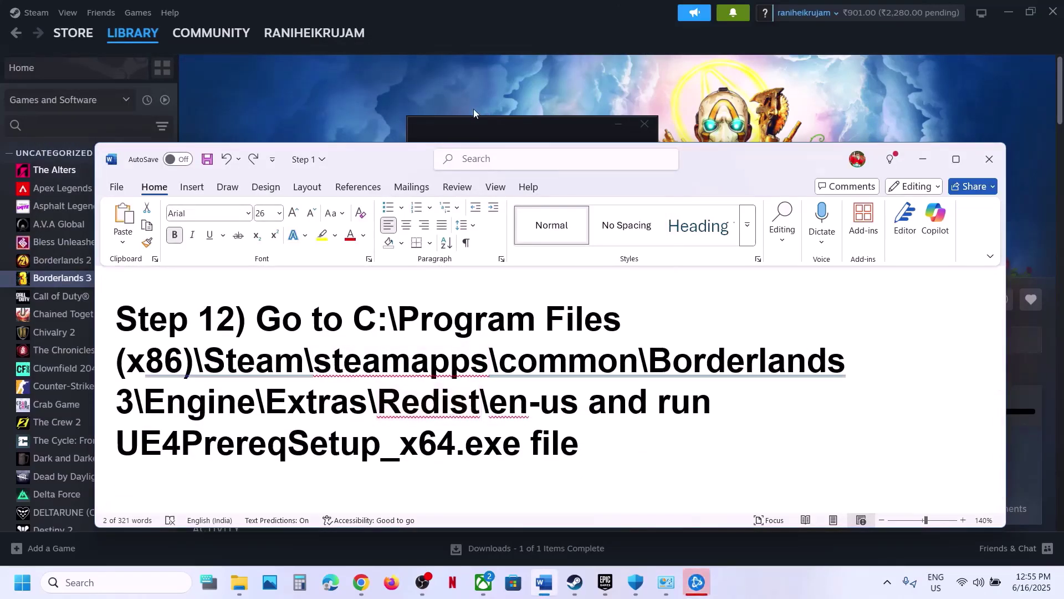
- Switch to Steam, browse the local files of Borderlands 3, and open the Engine\Extras\Redist\en-us folder
{"action": "left_click", "coordinate": [460, 94]}
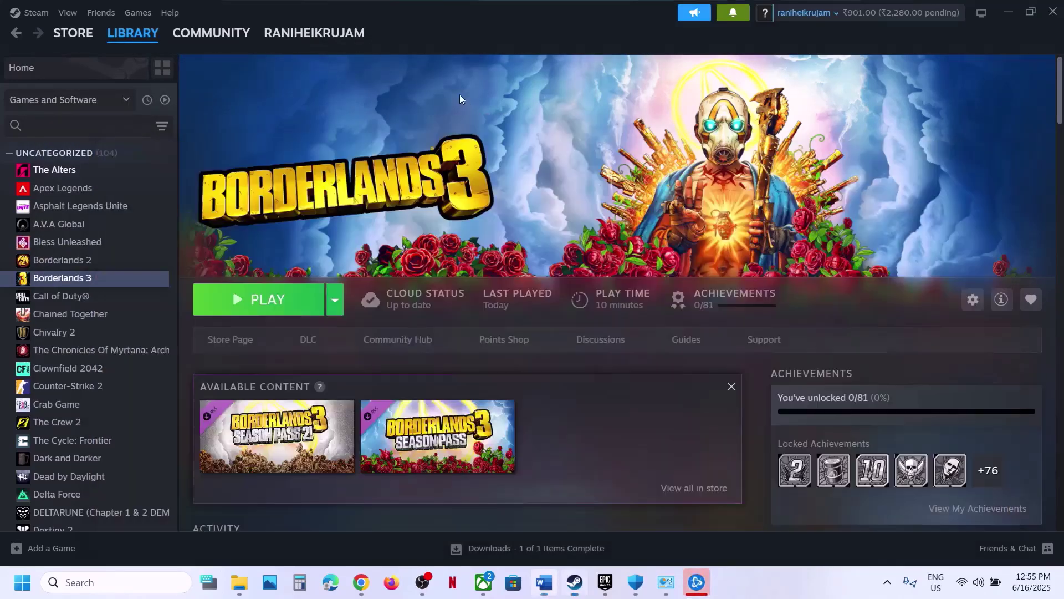
{"action": "right_click", "coordinate": [107, 281]}
{"action": "mouse_move", "coordinate": [141, 364]}
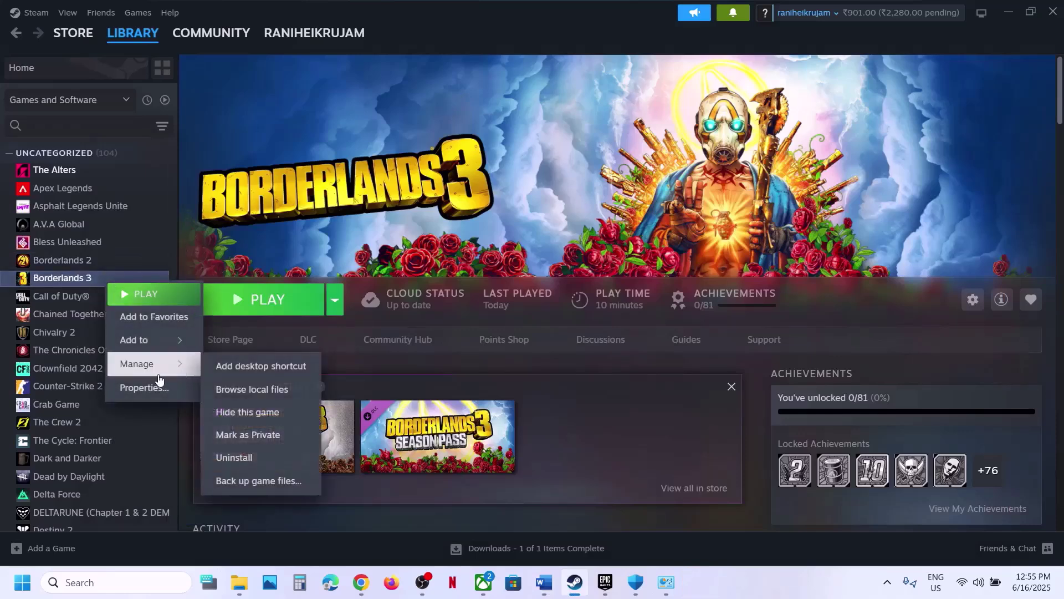
{"action": "left_click", "coordinate": [280, 387]}
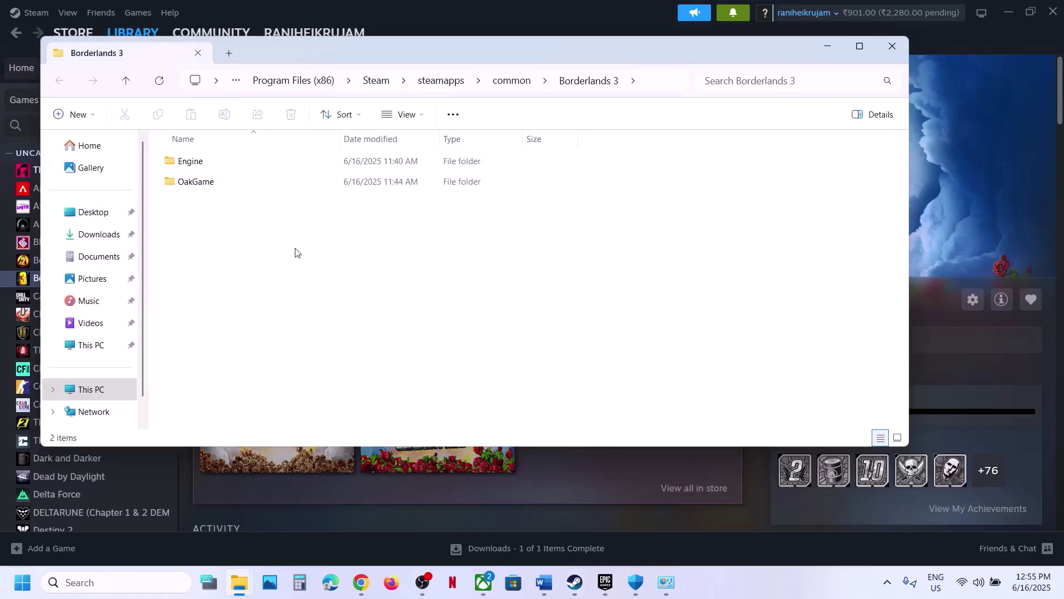
{"action": "double_click", "coordinate": [210, 160]}
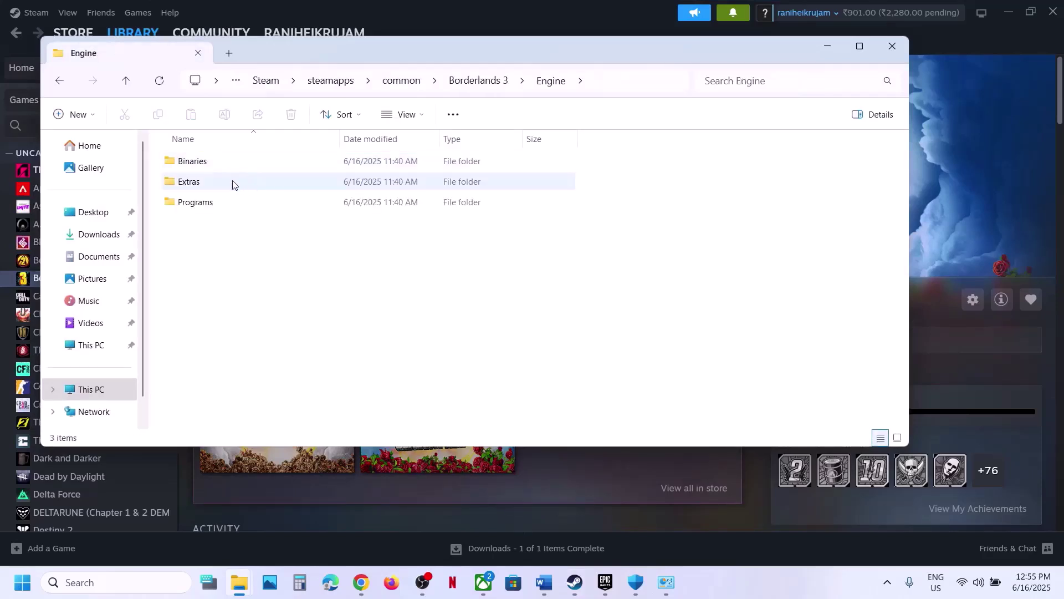
{"action": "double_click", "coordinate": [232, 184]}
{"action": "double_click", "coordinate": [216, 166]}
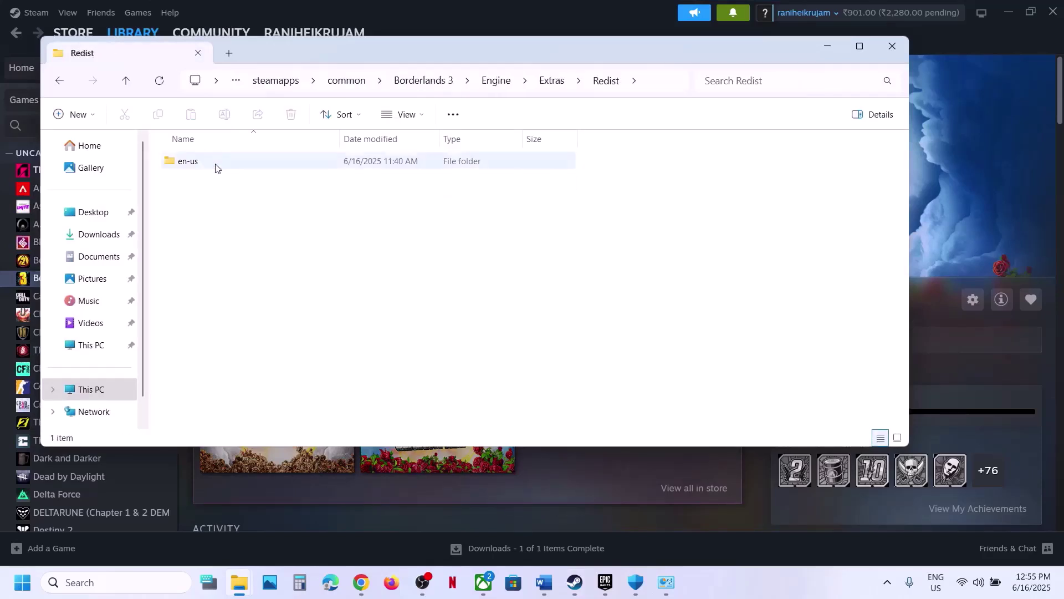
{"action": "double_click", "coordinate": [216, 166]}
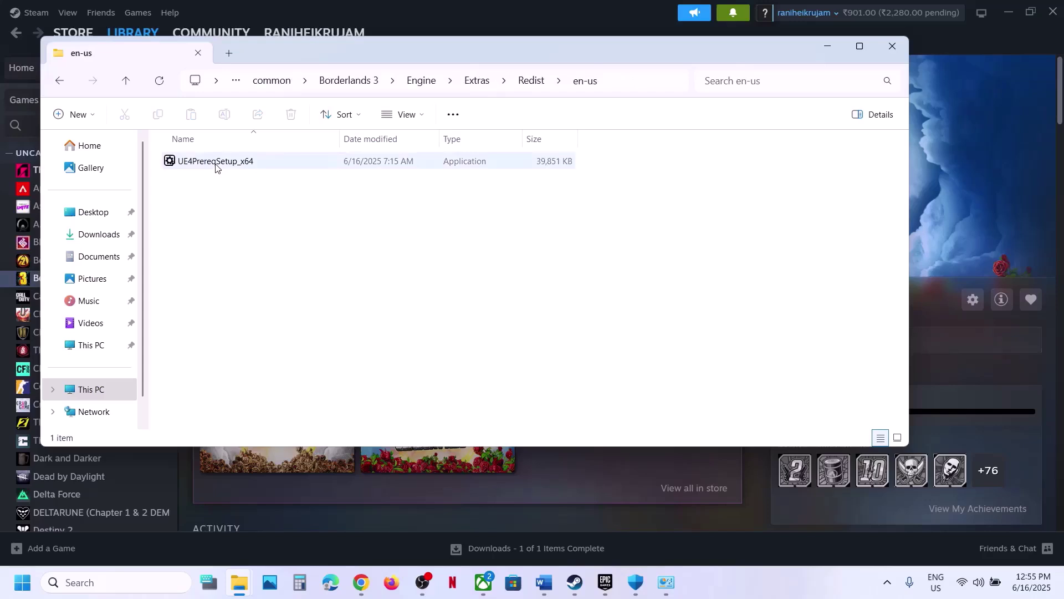
- Run UE4PrereqSetup_x64 as administrator, accept the license terms, and start installing UE4 Prerequisites (x64)
{"action": "right_click", "coordinate": [216, 168]}
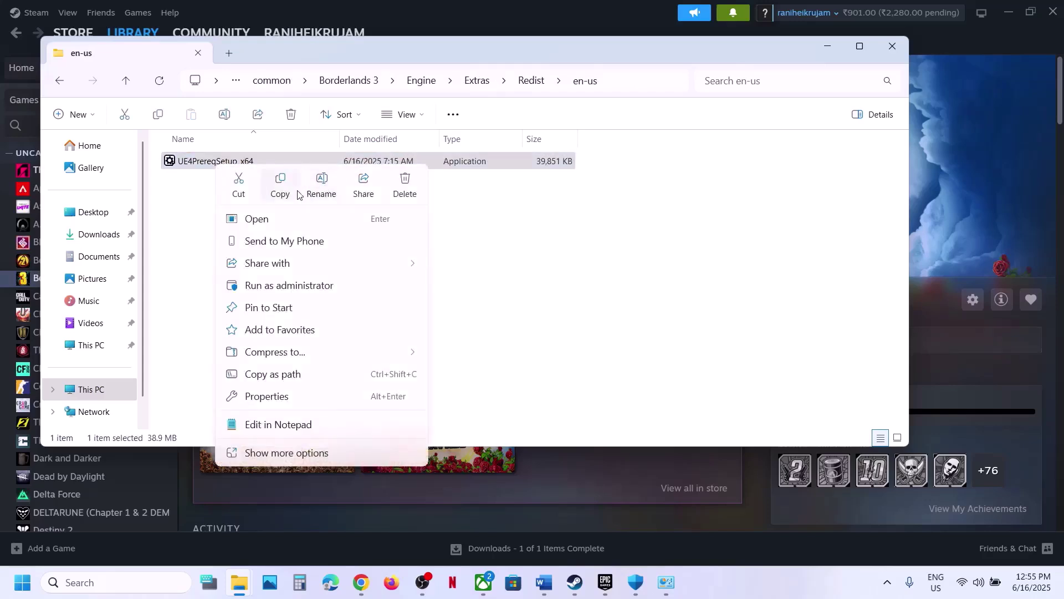
{"action": "left_click", "coordinate": [270, 288]}
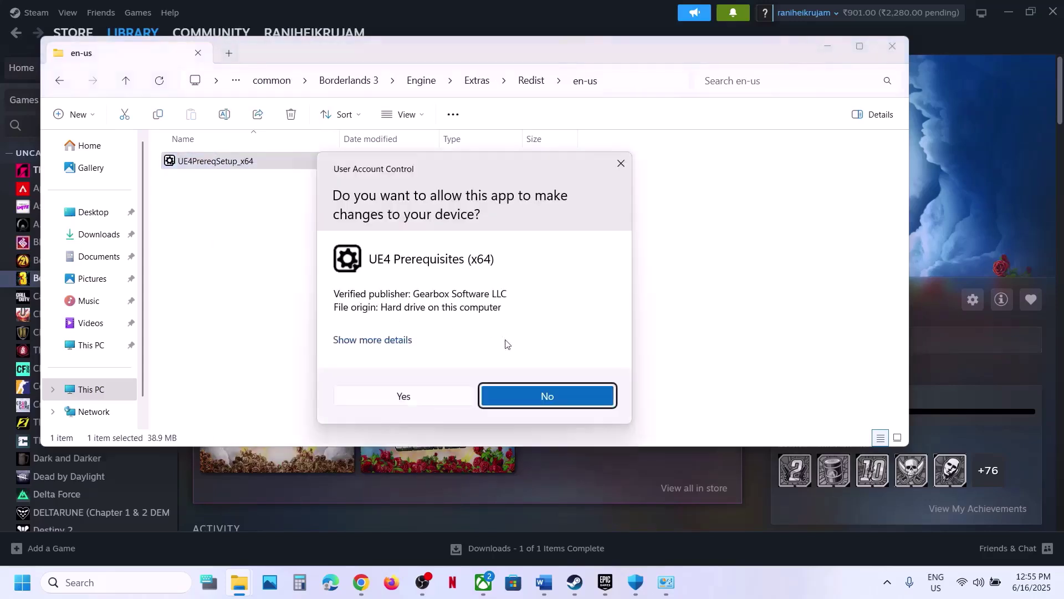
{"action": "left_click", "coordinate": [402, 397]}
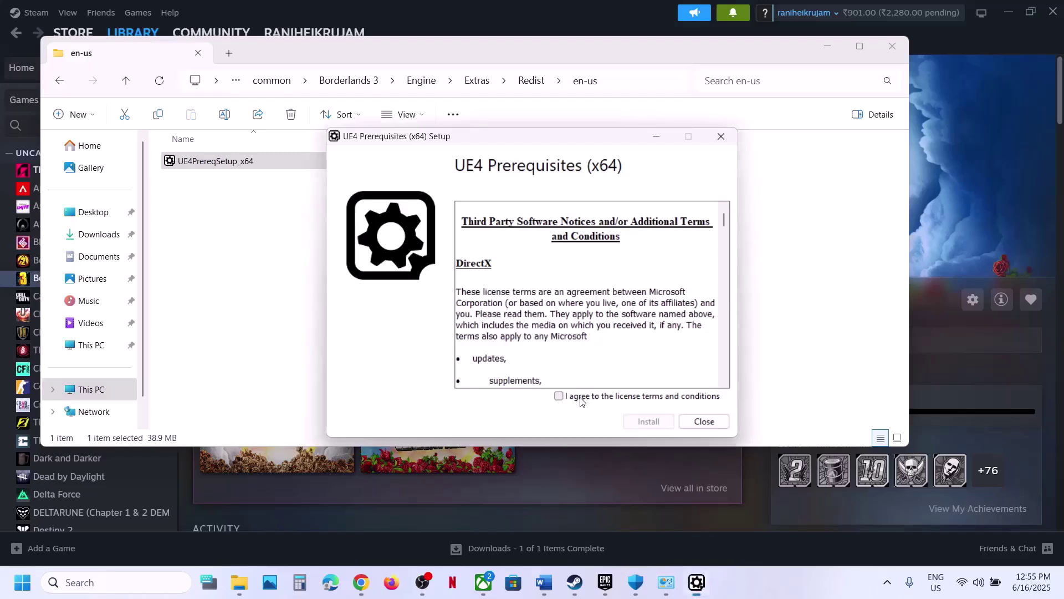
{"action": "left_click", "coordinate": [582, 397]}
{"action": "left_click", "coordinate": [645, 423]}
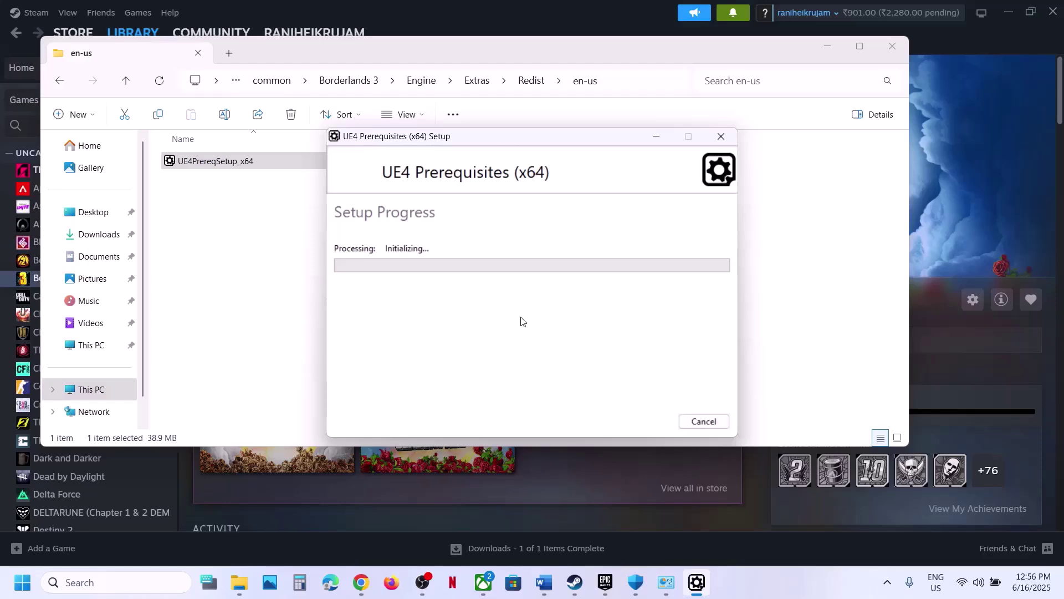
- Return to the Word document and read Step 13 about closing Epic services and relaunching the game from its installation folder
{"action": "left_click", "coordinate": [969, 204]}
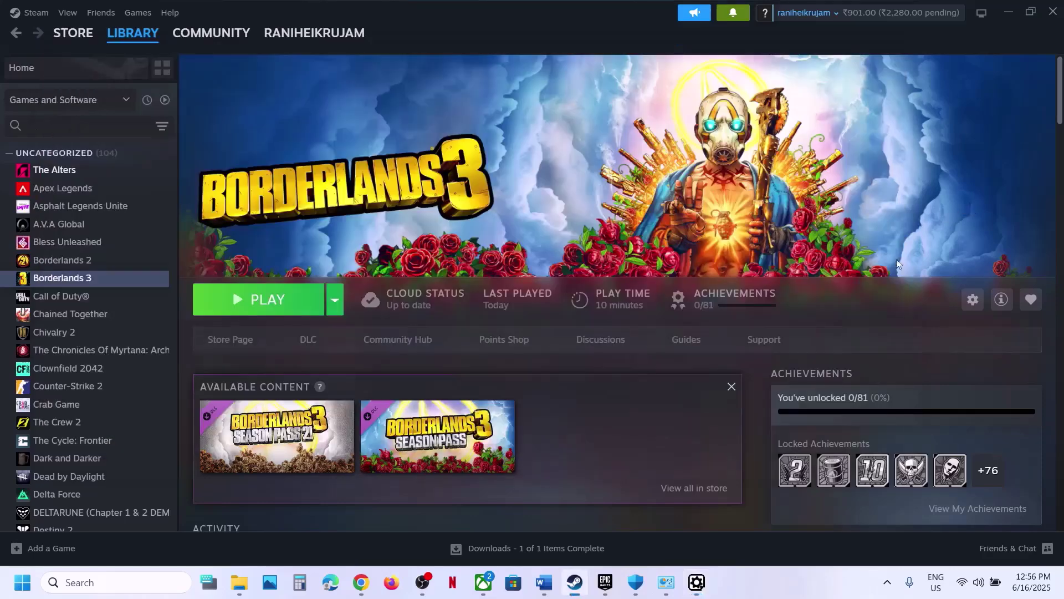
{"action": "left_click", "coordinate": [543, 582]}
{"action": "scroll", "coordinate": [450, 396], "scroll_direction": "down", "scroll_amount": 3}
{"action": "scroll", "coordinate": [450, 396], "scroll_direction": "down", "scroll_amount": 2}
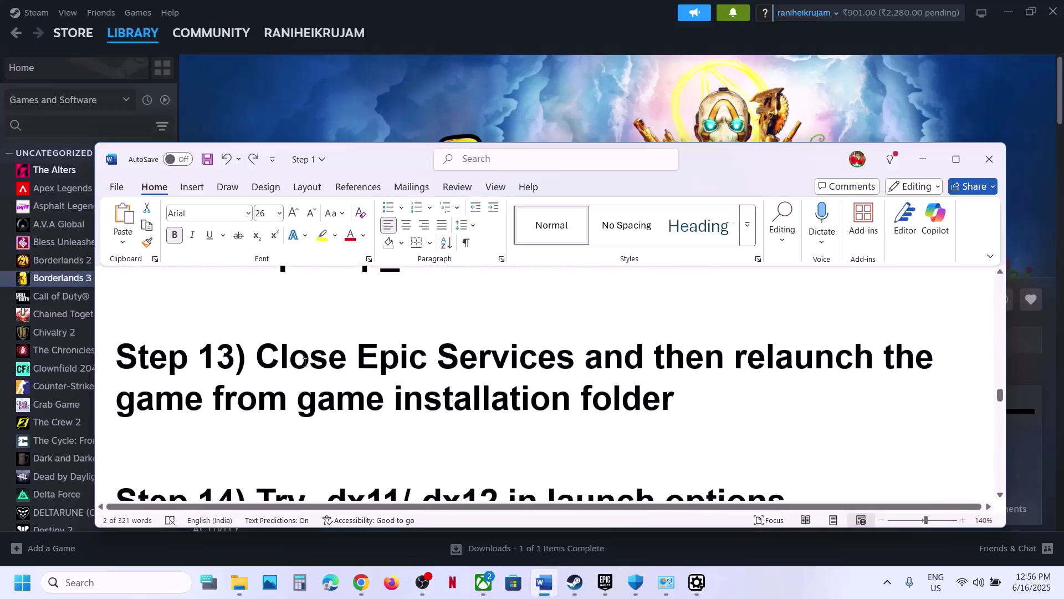
{"action": "left_click_drag", "start_coordinate": [297, 360], "coordinate": [659, 406]}
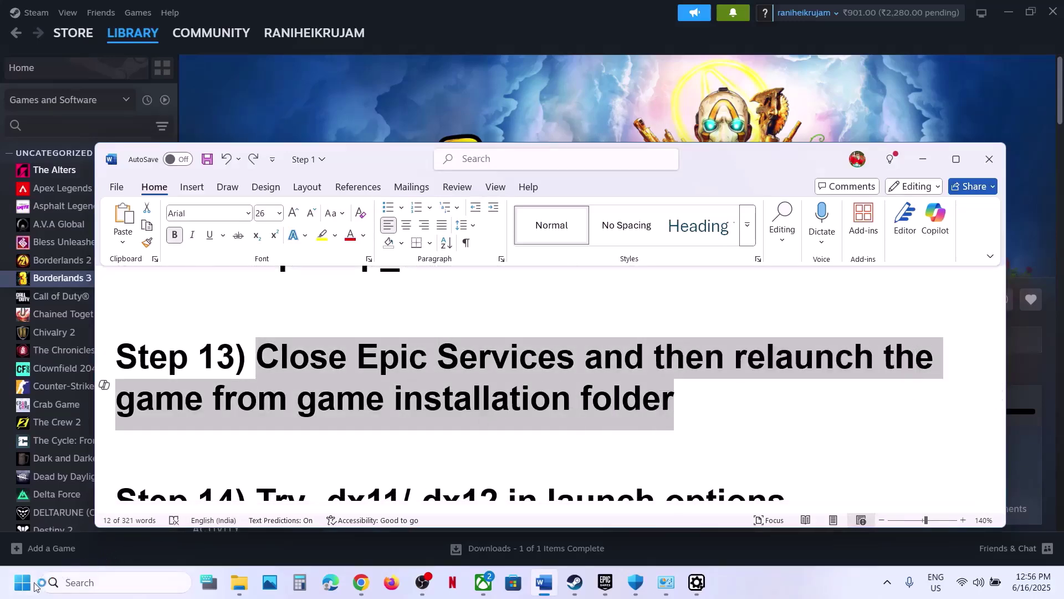
- Open Task Manager and end the EpicGamesLauncher task
{"action": "right_click", "coordinate": [19, 589]}
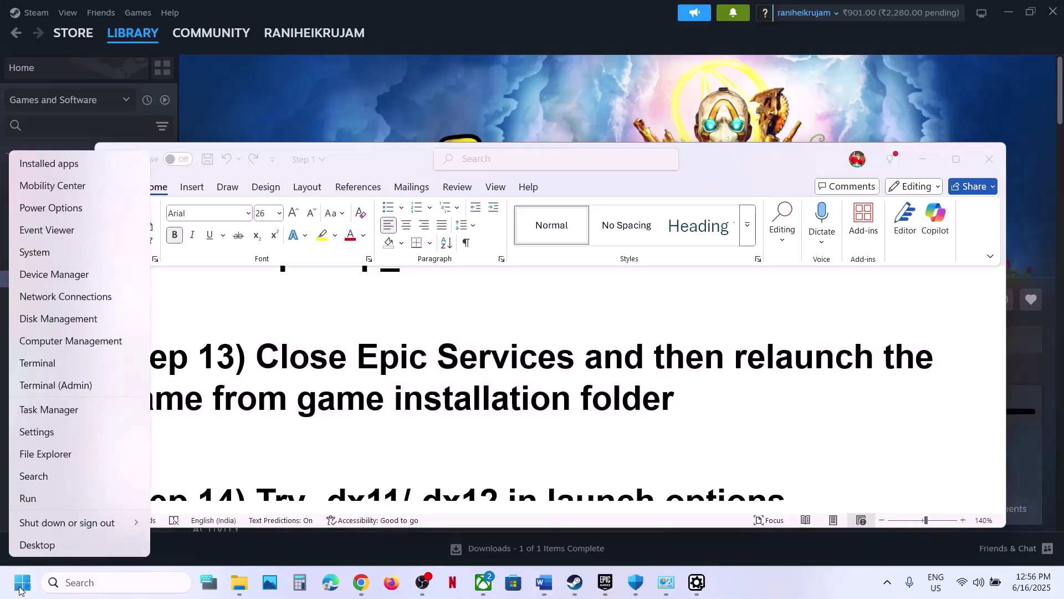
{"action": "left_click", "coordinate": [55, 410]}
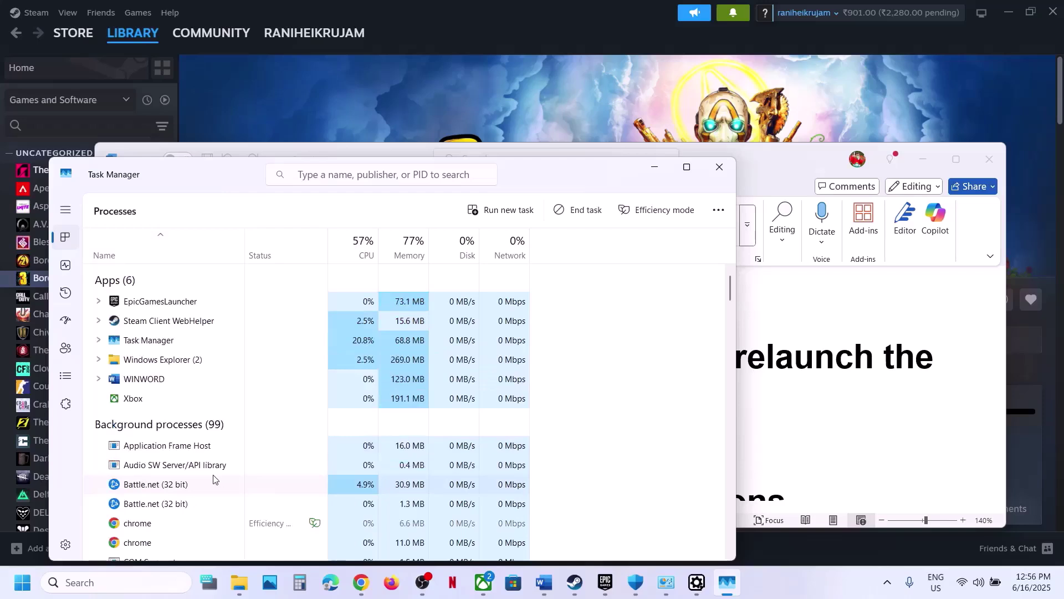
{"action": "scroll", "coordinate": [214, 479], "scroll_direction": "down", "scroll_amount": 10}
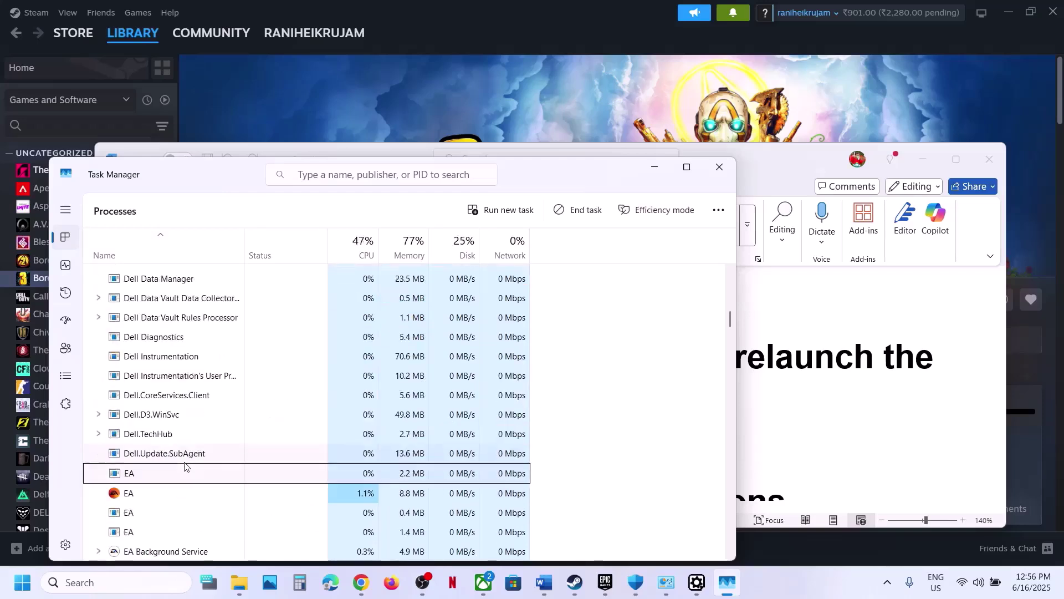
{"action": "scroll", "coordinate": [184, 466], "scroll_direction": "down", "scroll_amount": 1}
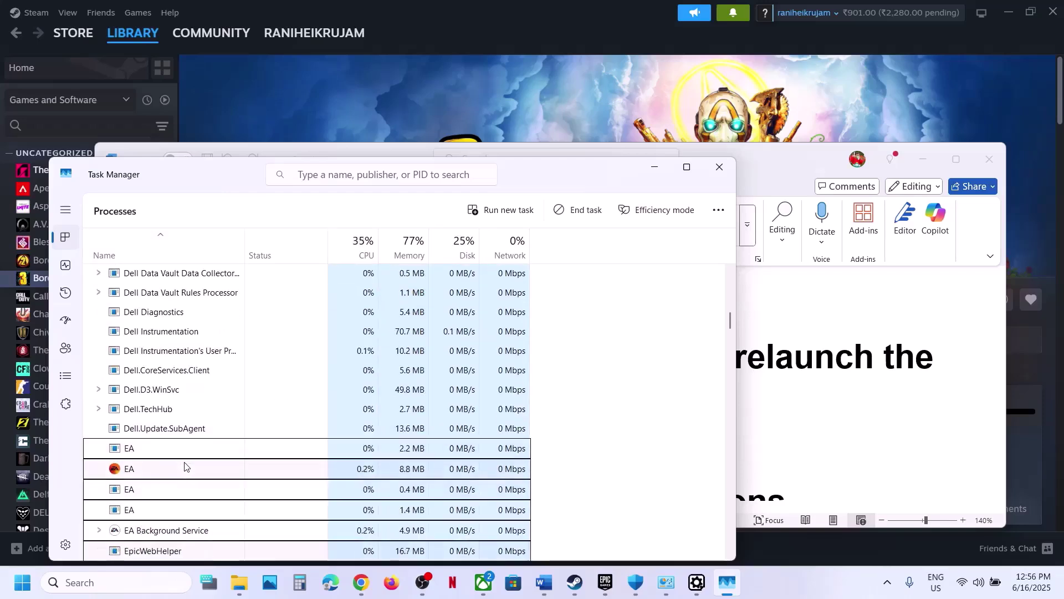
{"action": "scroll", "coordinate": [185, 467], "scroll_direction": "down", "scroll_amount": 3}
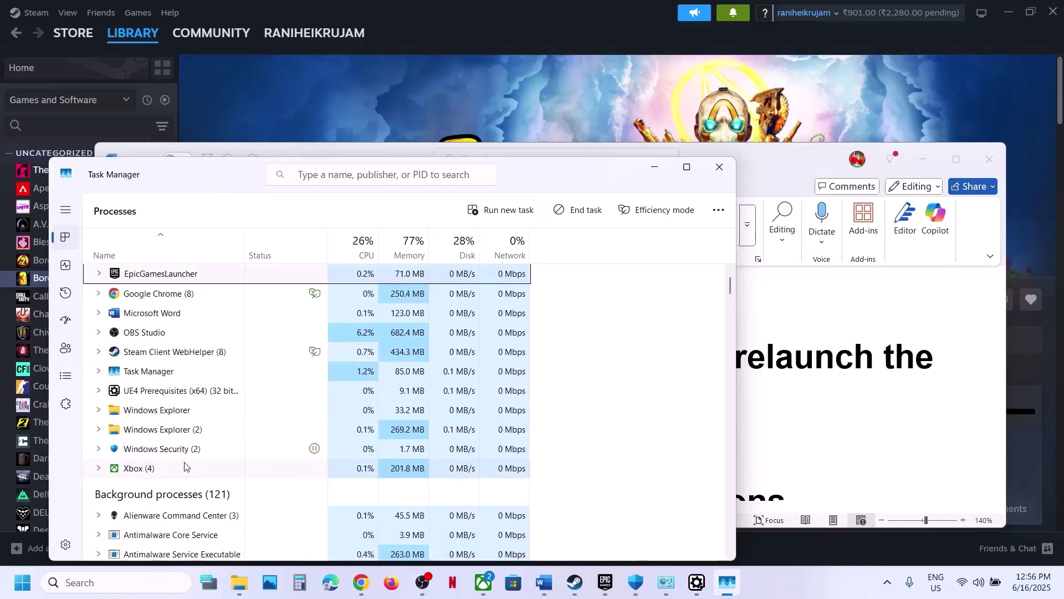
{"action": "right_click", "coordinate": [166, 273]}
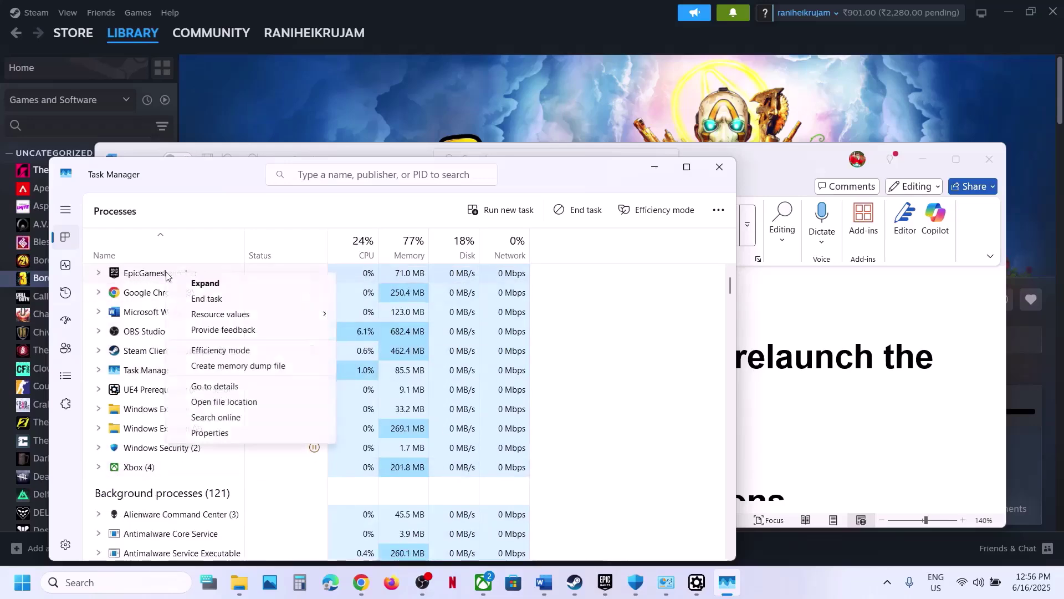
{"action": "left_click", "coordinate": [254, 300]}
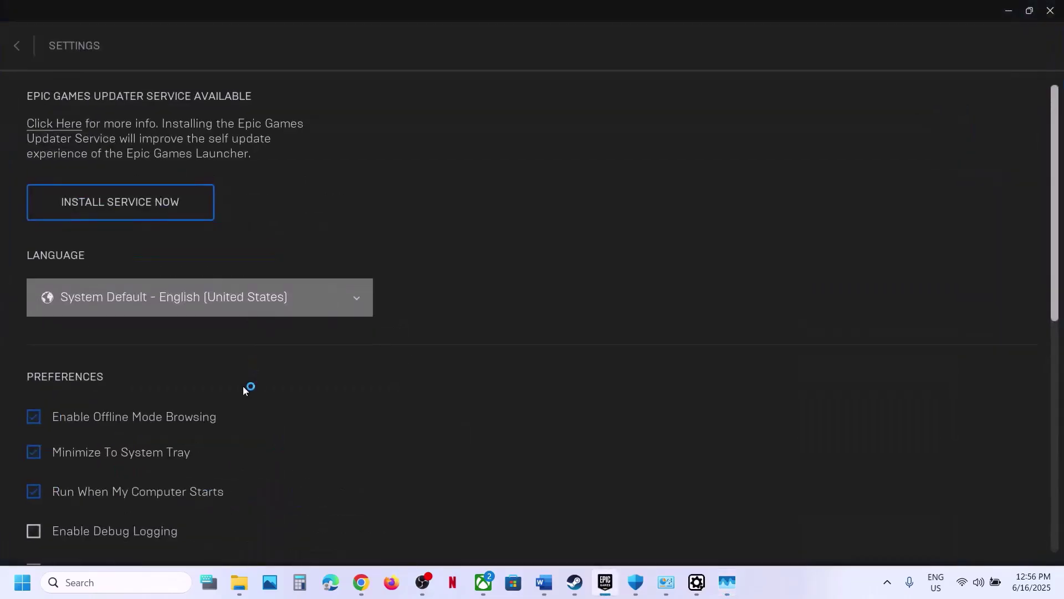
- Check the system tray and the background processes for remaining Epic services and close Task Manager
{"action": "left_click", "coordinate": [887, 582]}
{"action": "left_click", "coordinate": [292, 435]}
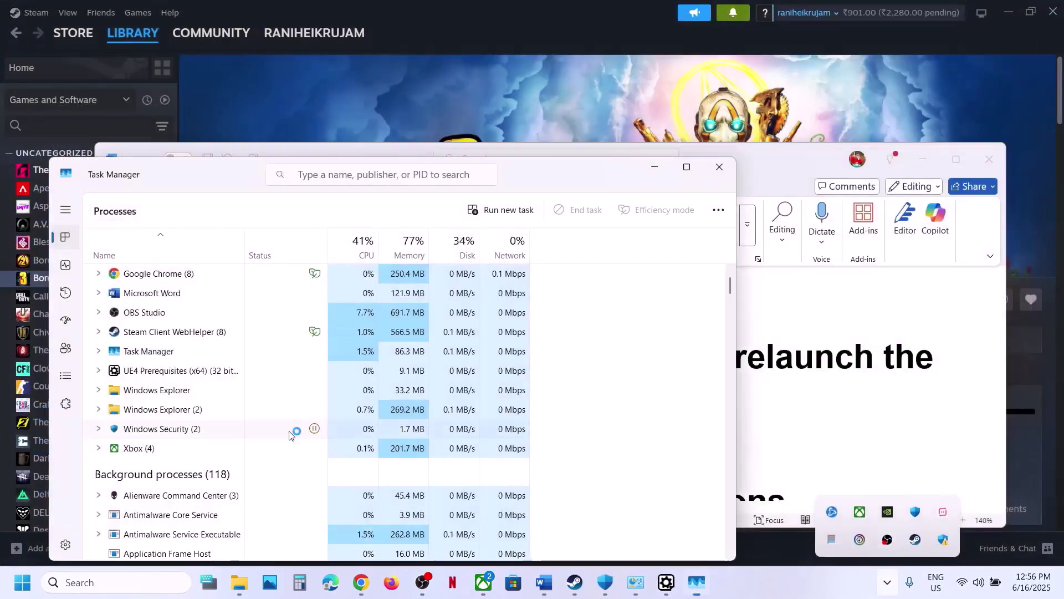
{"action": "scroll", "coordinate": [204, 416], "scroll_direction": "down", "scroll_amount": 10}
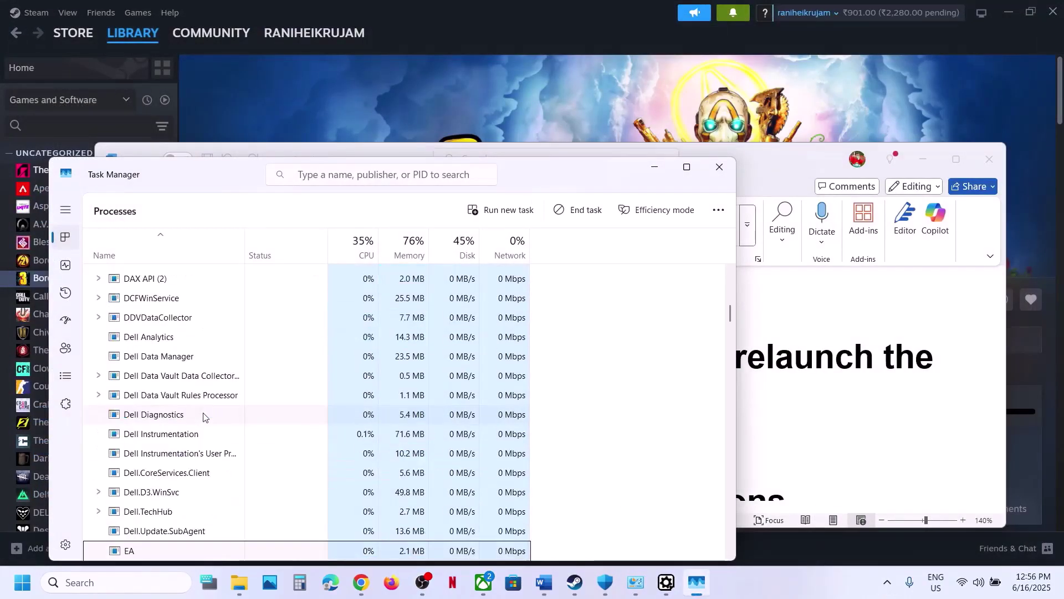
{"action": "scroll", "coordinate": [203, 416], "scroll_direction": "down", "scroll_amount": 2}
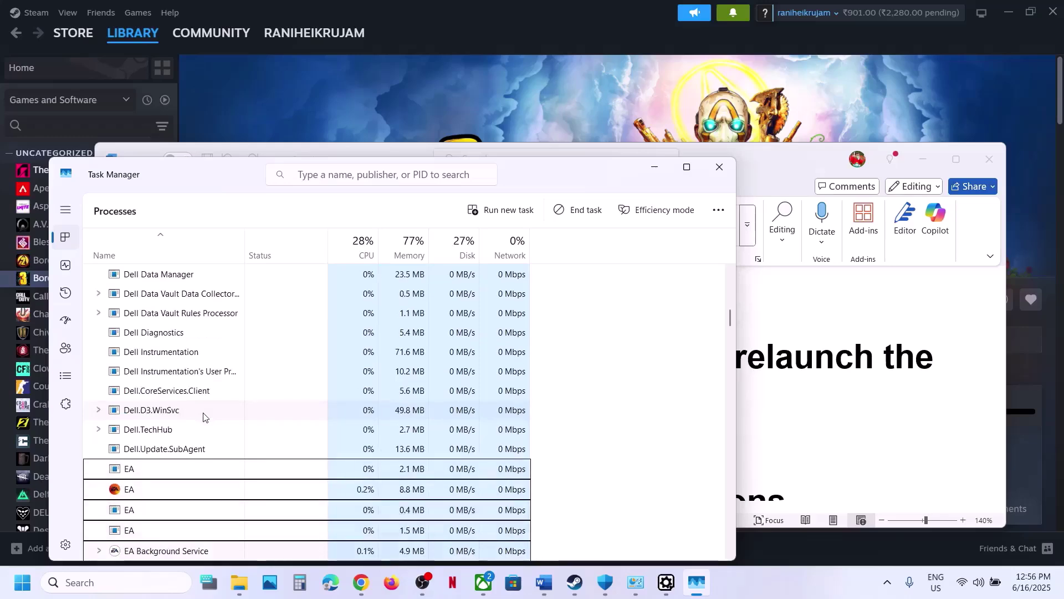
{"action": "left_click", "coordinate": [706, 171]}
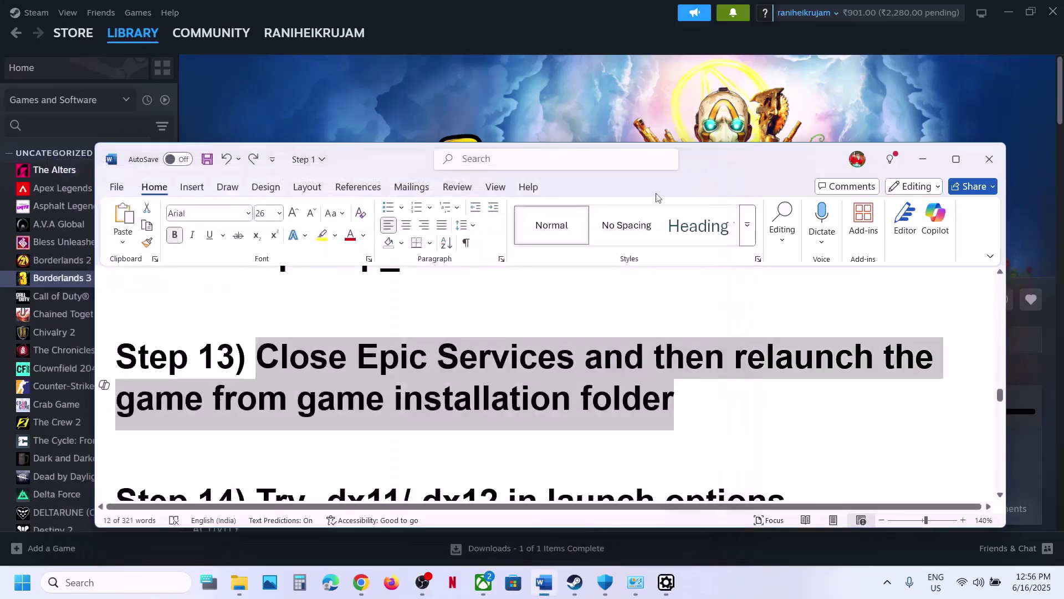
- Read in the Word document the Step 13 advice about the game installation folder and Step 14 about -dx11/-dx12 launch options
{"action": "left_click", "coordinate": [561, 398]}
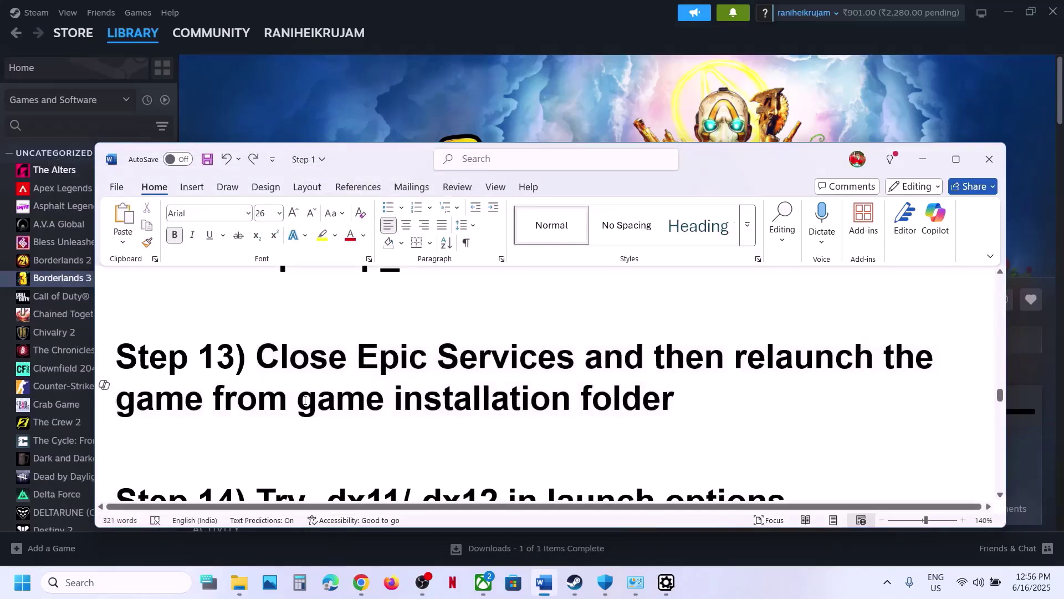
{"action": "left_click_drag", "start_coordinate": [305, 400], "coordinate": [674, 400]}
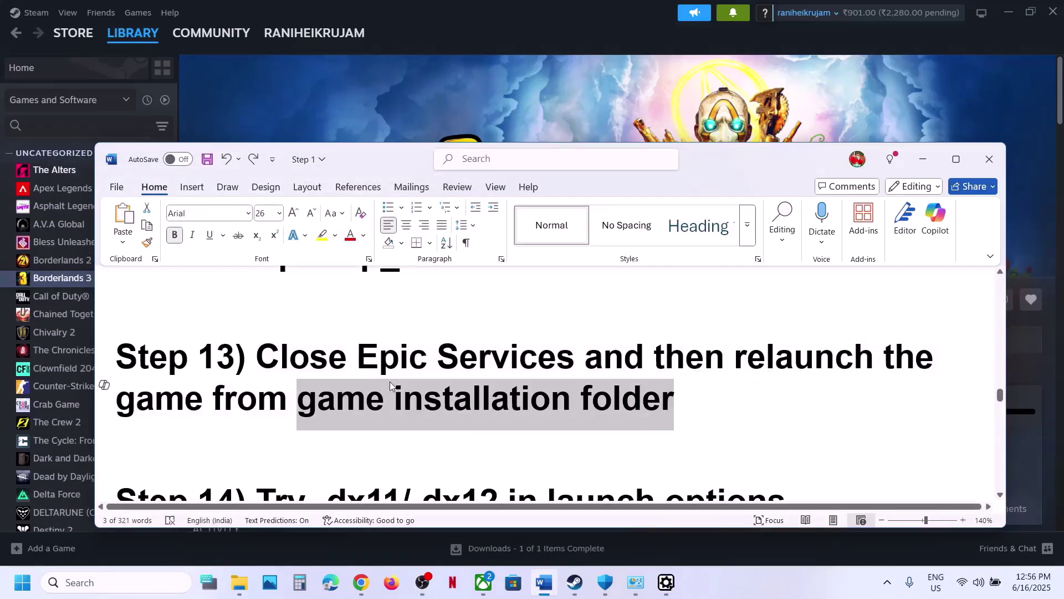
{"action": "scroll", "coordinate": [390, 382], "scroll_direction": "down", "scroll_amount": 3}
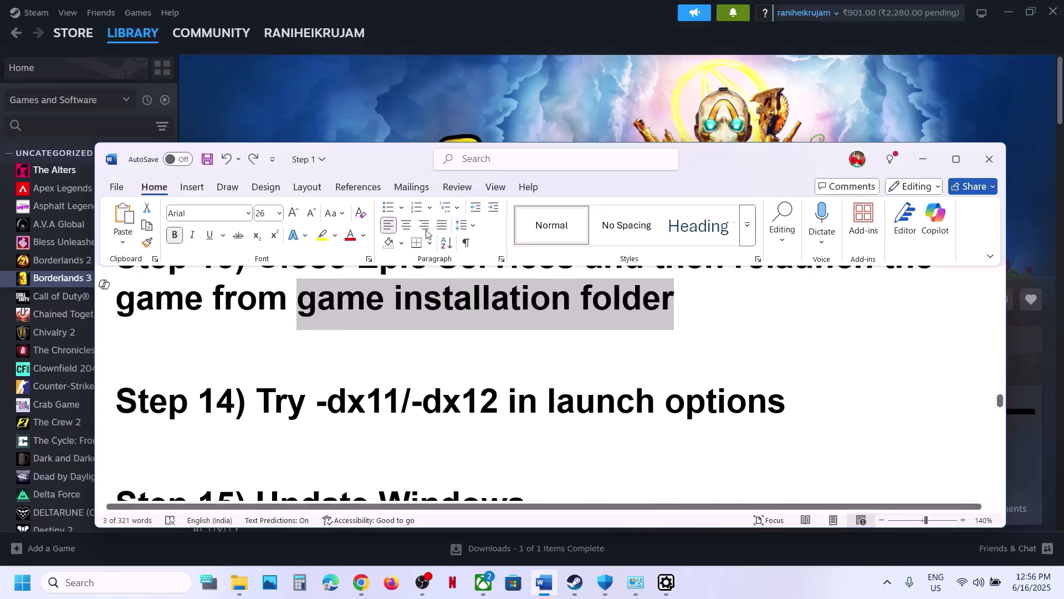
- Switch to Steam and set the launch options of Borderlands 3 to -dx11 in its properties
{"action": "left_click", "coordinate": [449, 105]}
{"action": "right_click", "coordinate": [80, 288]}
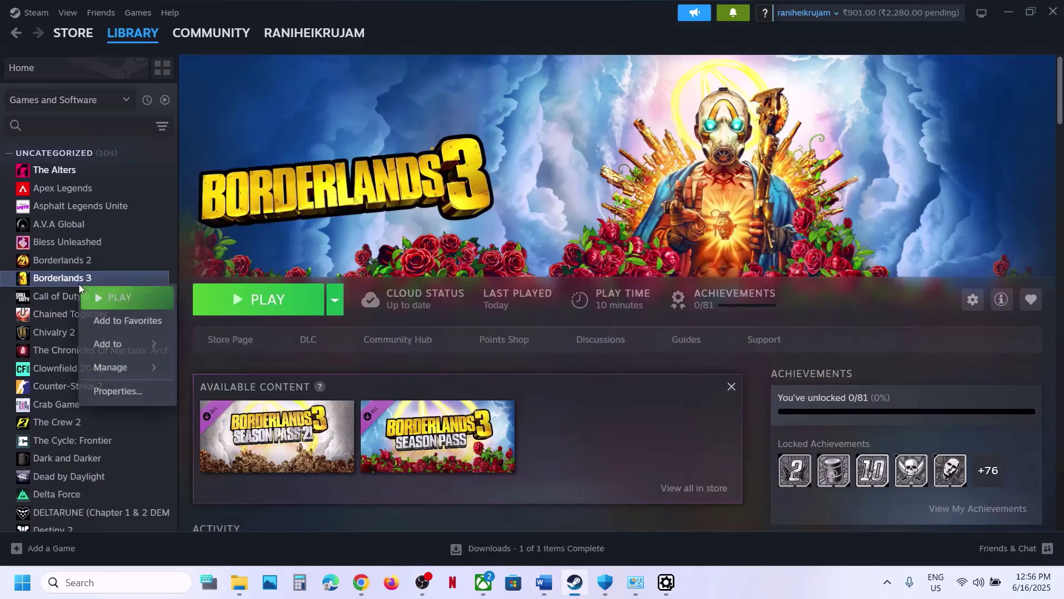
{"action": "left_click", "coordinate": [136, 390]}
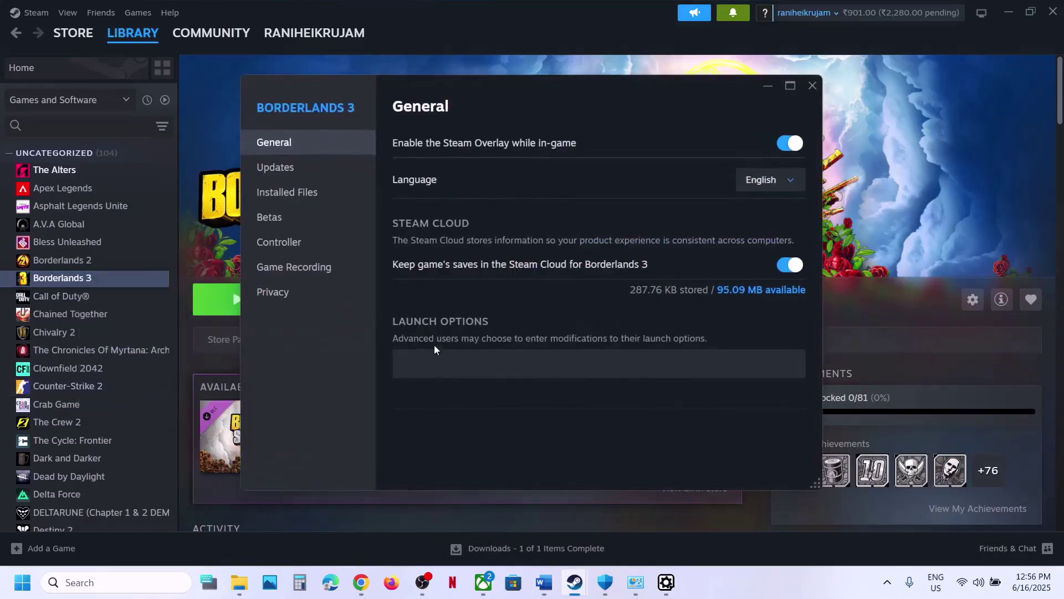
{"action": "left_click", "coordinate": [435, 361]}
{"action": "type", "text": "-dx11"}
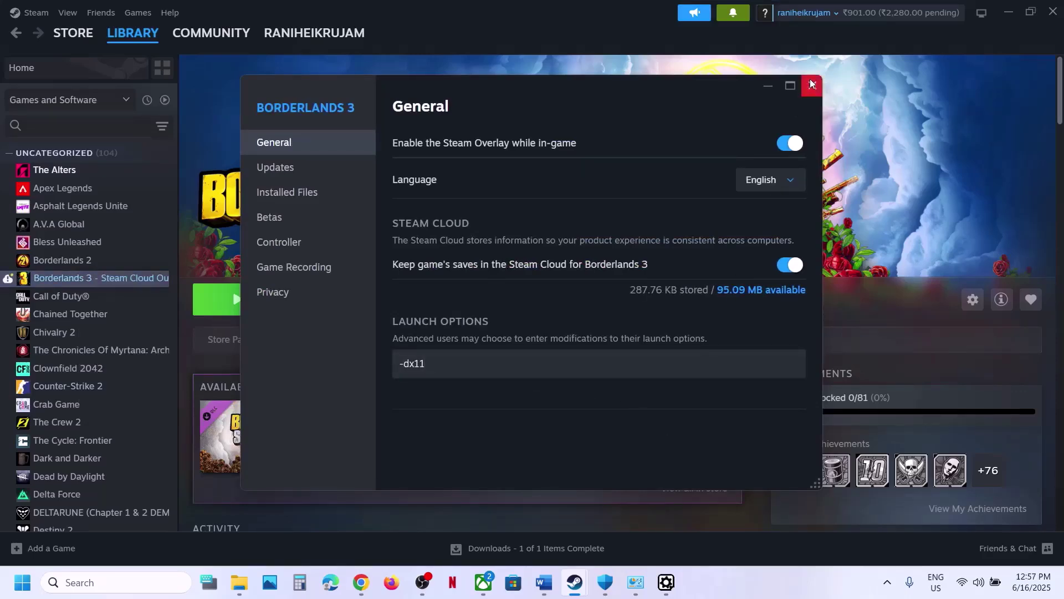
{"action": "left_click", "coordinate": [810, 85]}
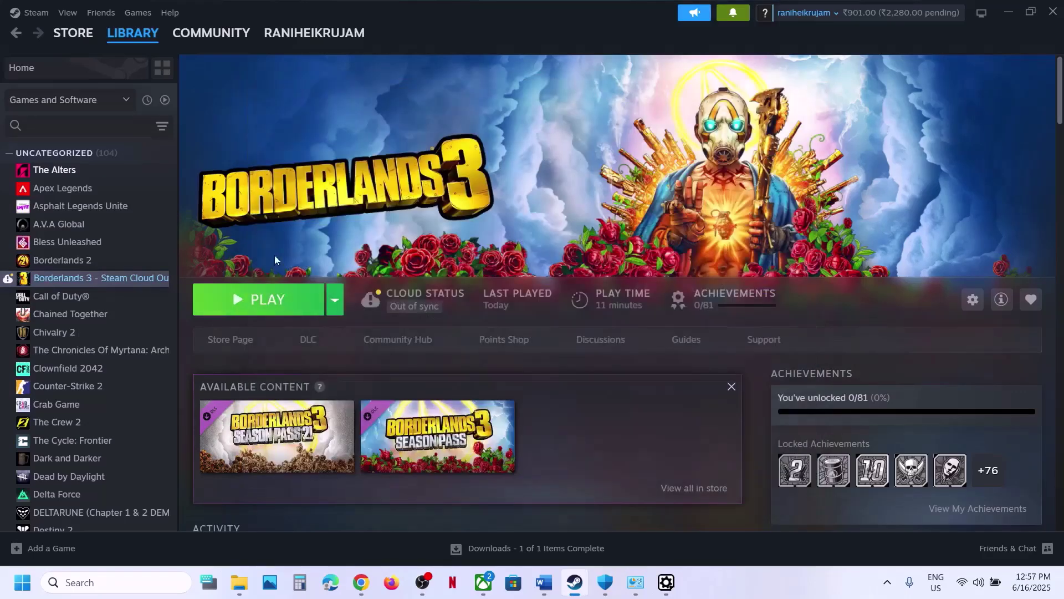
- Reopen the Borderlands 3 properties and replace the launch options with -dx12
{"action": "right_click", "coordinate": [135, 283]}
{"action": "left_click", "coordinate": [169, 382]}
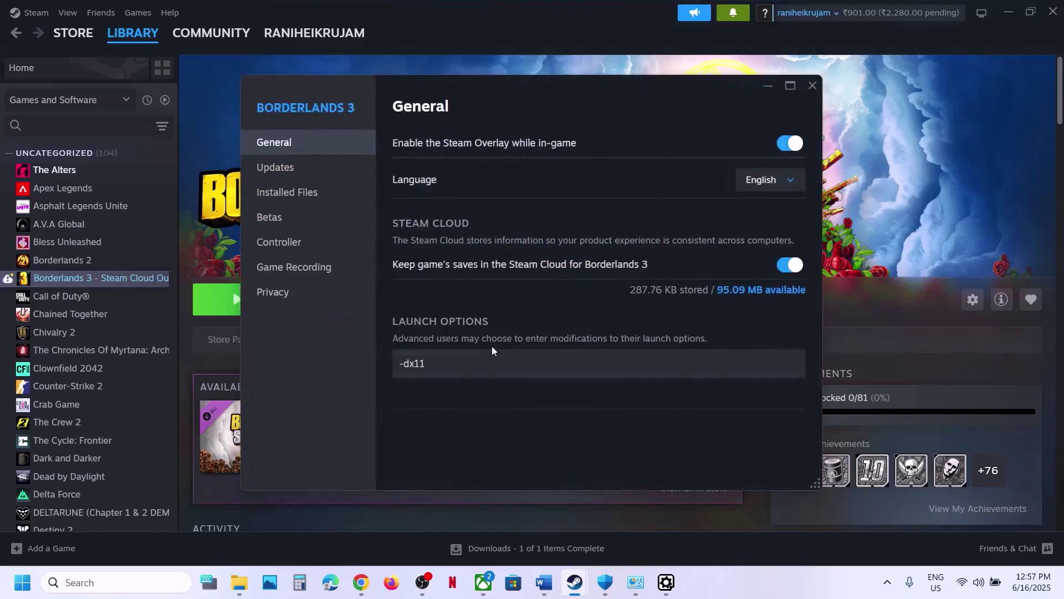
{"action": "left_click", "coordinate": [467, 364]}
{"action": "left_click_drag", "start_coordinate": [468, 363], "coordinate": [380, 371]}
{"action": "type", "text": "-d"}
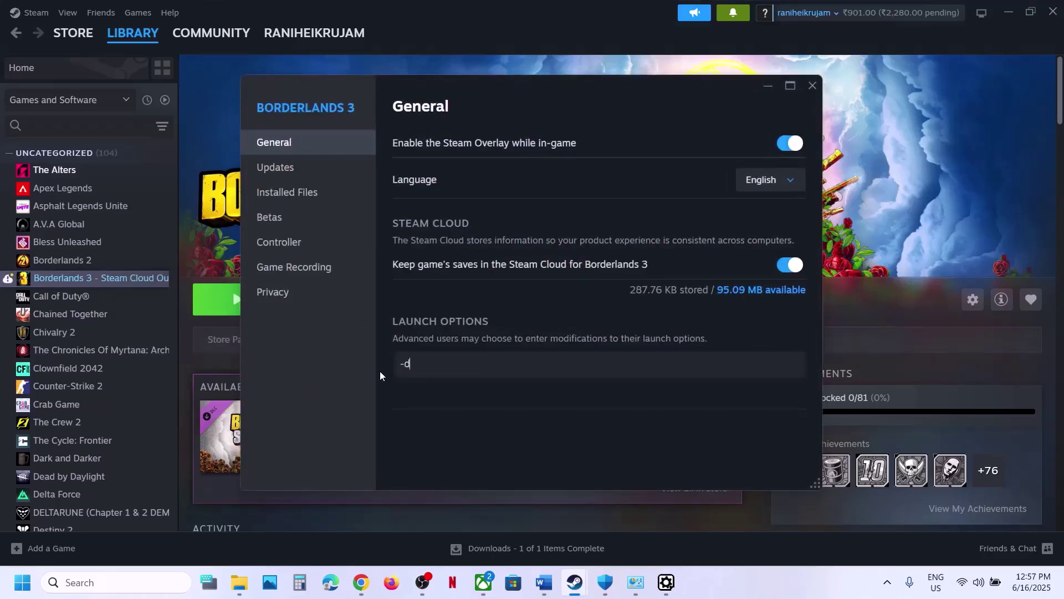
{"action": "type", "text": "x12"}
{"action": "left_click", "coordinate": [530, 393]}
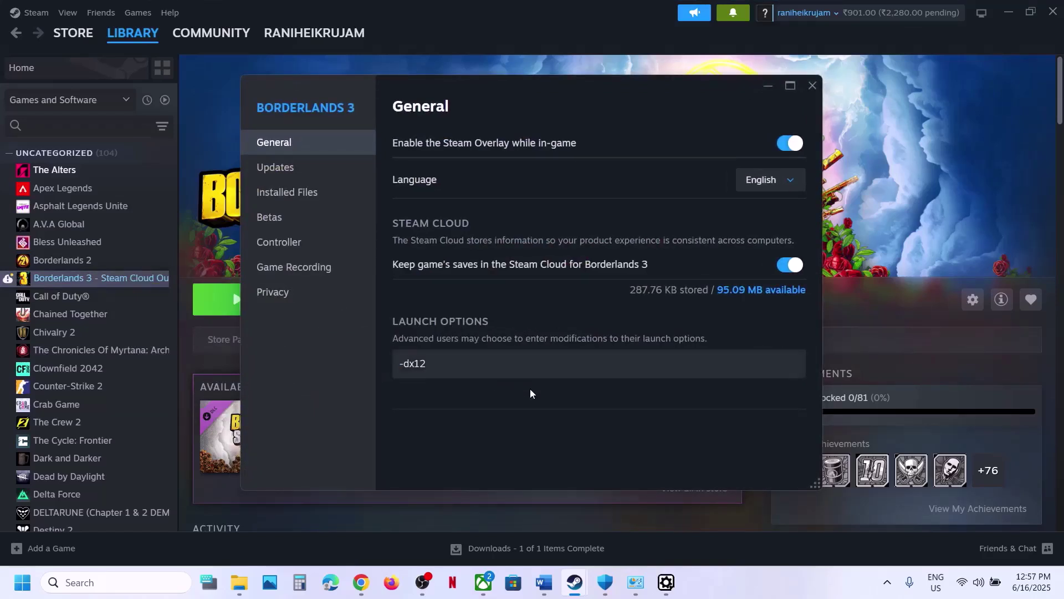
{"action": "left_click", "coordinate": [812, 87]}
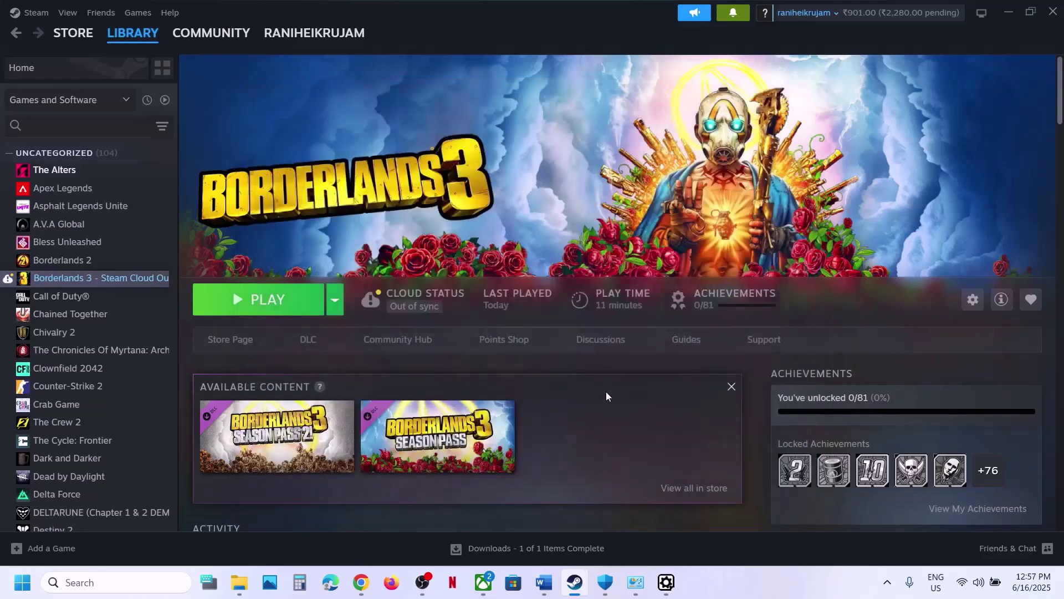
- Clear the launch options in the Borderlands 3 properties and close the finished UE4 Prerequisites (x64) setup
{"action": "right_click", "coordinate": [124, 280]}
{"action": "left_click", "coordinate": [158, 390]}
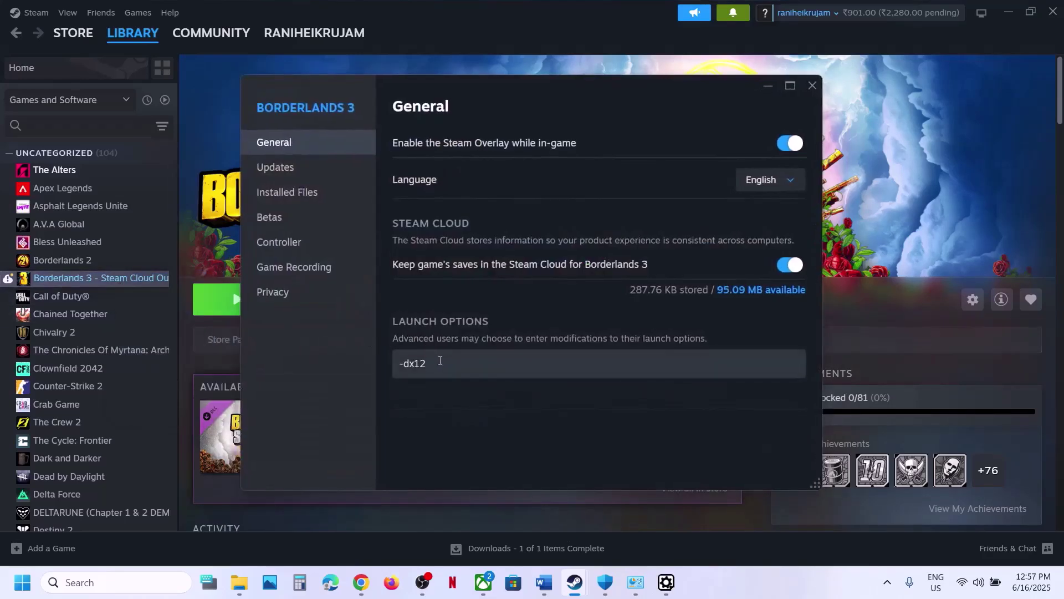
{"action": "key", "text": "ctrl+a"}
{"action": "key", "text": "BackSpace"}
{"action": "left_click", "coordinate": [492, 407]}
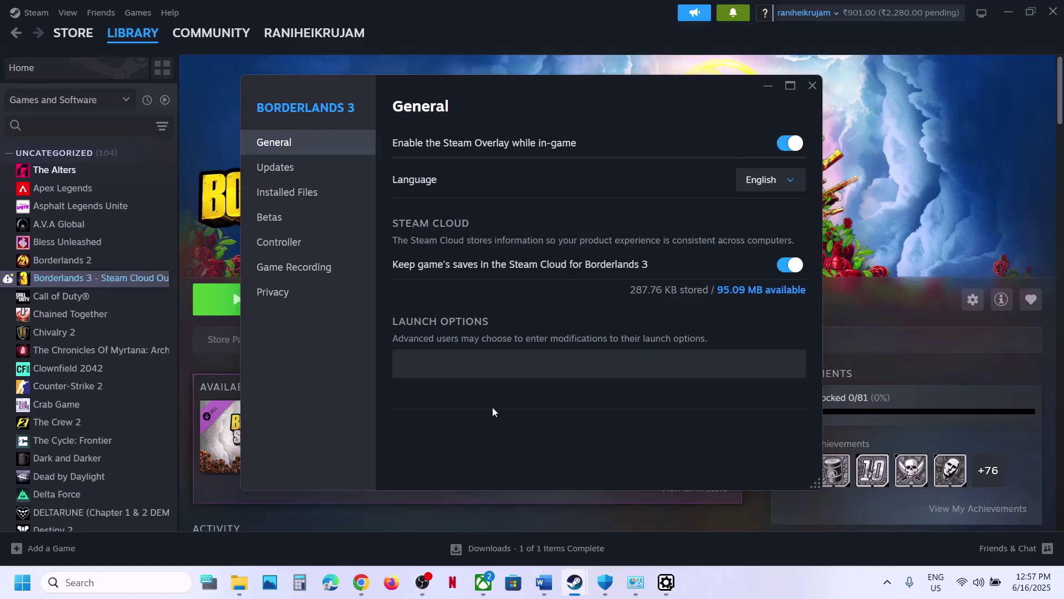
{"action": "left_click", "coordinate": [813, 83]}
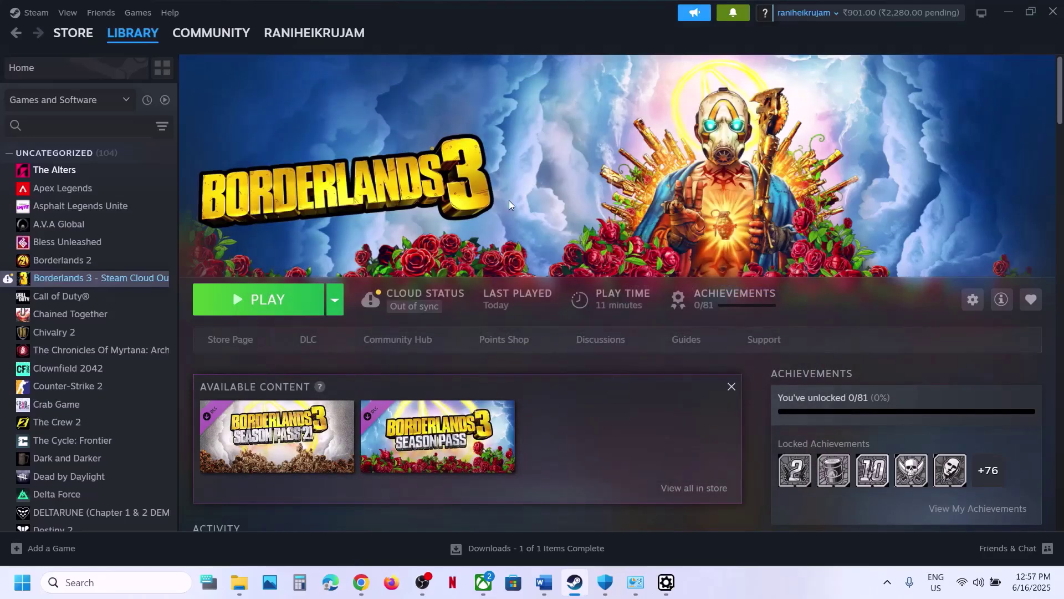
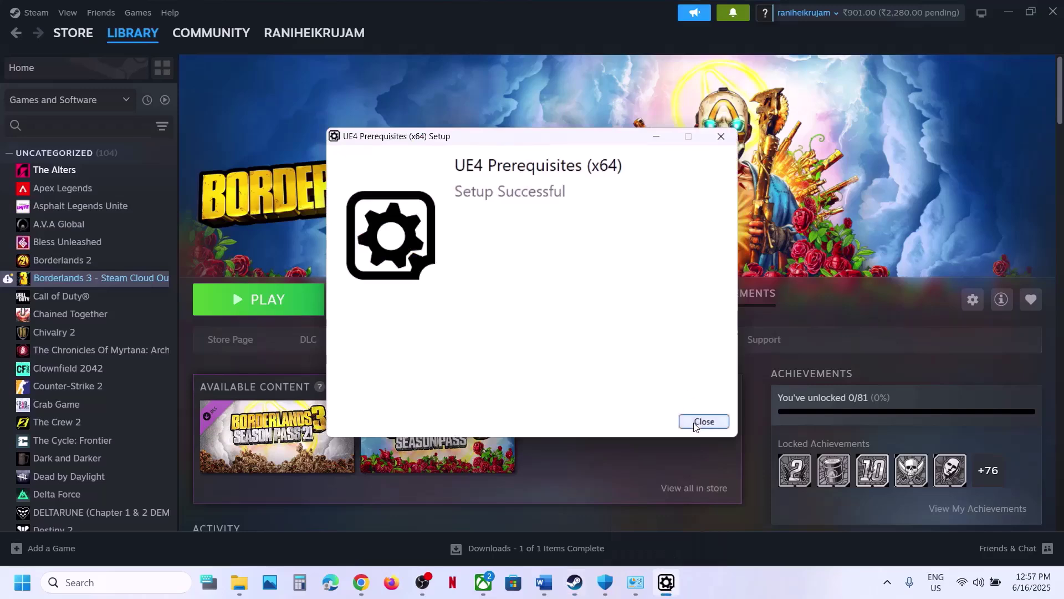
{"action": "left_click", "coordinate": [702, 422]}
- Return to the Word document to read Step 15 about updating Windows, and open Windows Settings
{"action": "left_click", "coordinate": [544, 582]}
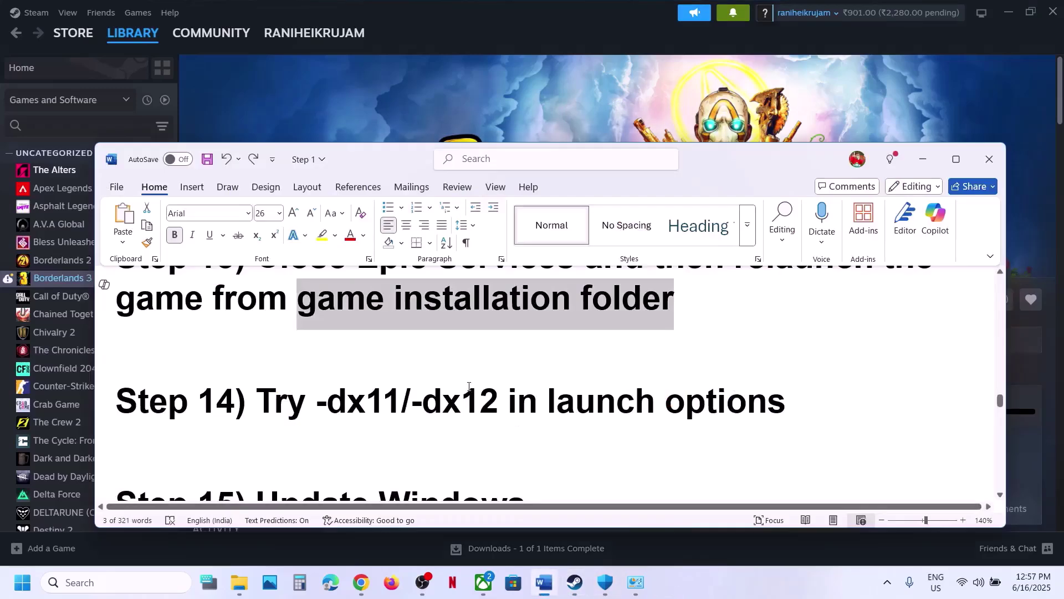
{"action": "scroll", "coordinate": [468, 385], "scroll_direction": "down", "scroll_amount": 3}
{"action": "left_click_drag", "start_coordinate": [283, 410], "coordinate": [525, 407]}
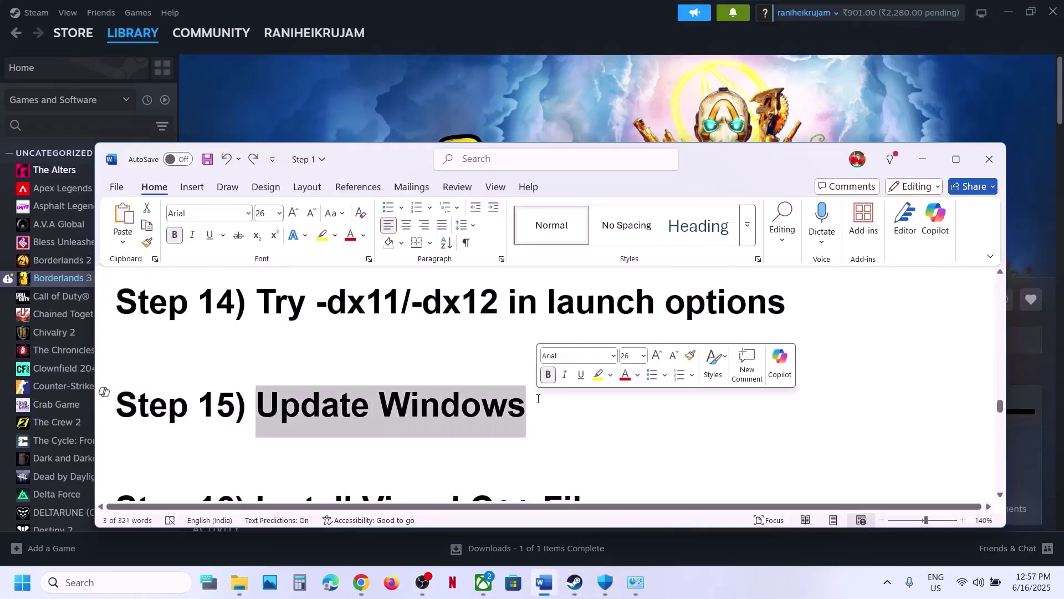
{"action": "left_click", "coordinate": [613, 130]}
{"action": "key", "text": "super+i"}
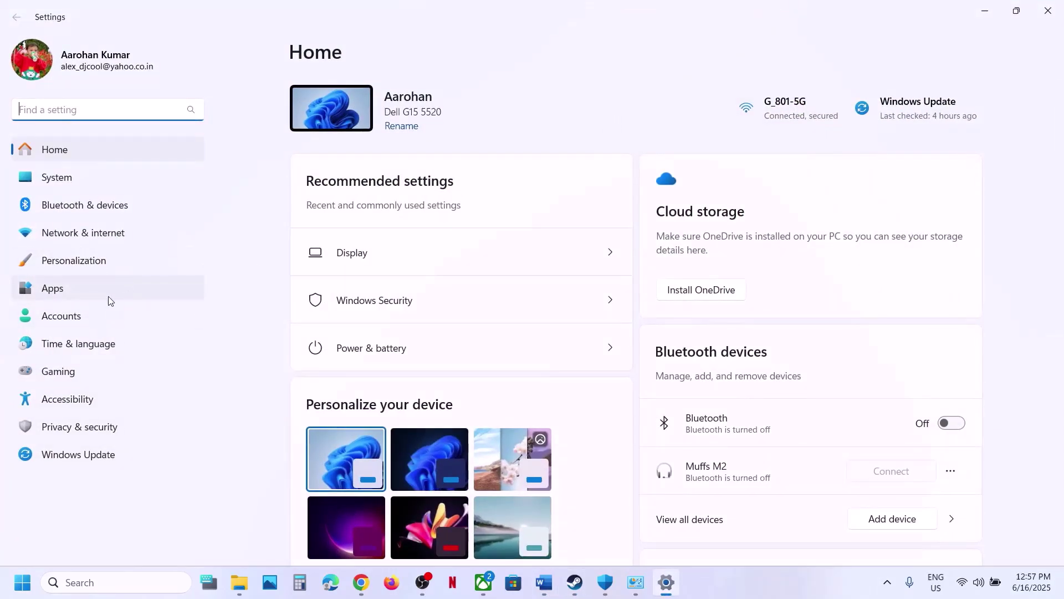
- Switch to the Xbox app and create a desktop shortcut for Borderlands 3 from its manage options
{"action": "left_click", "coordinate": [485, 588]}
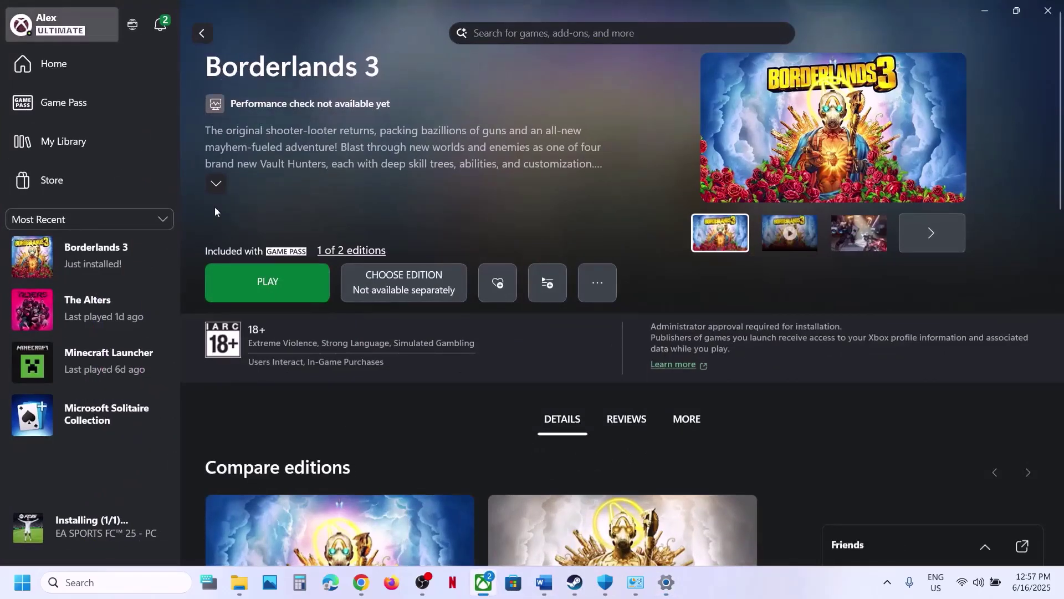
{"action": "right_click", "coordinate": [88, 260]}
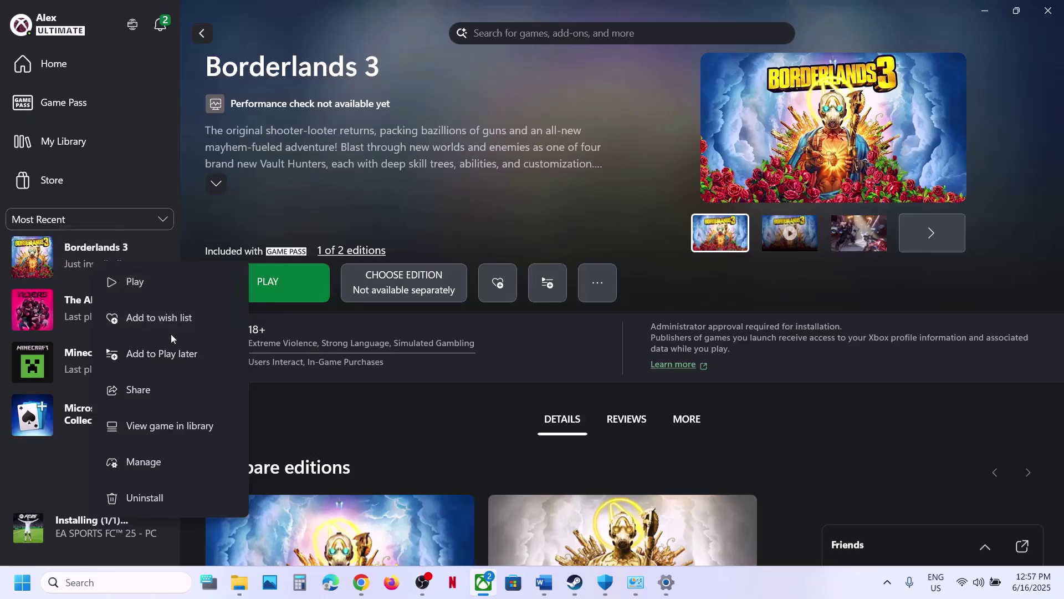
{"action": "left_click", "coordinate": [154, 460]}
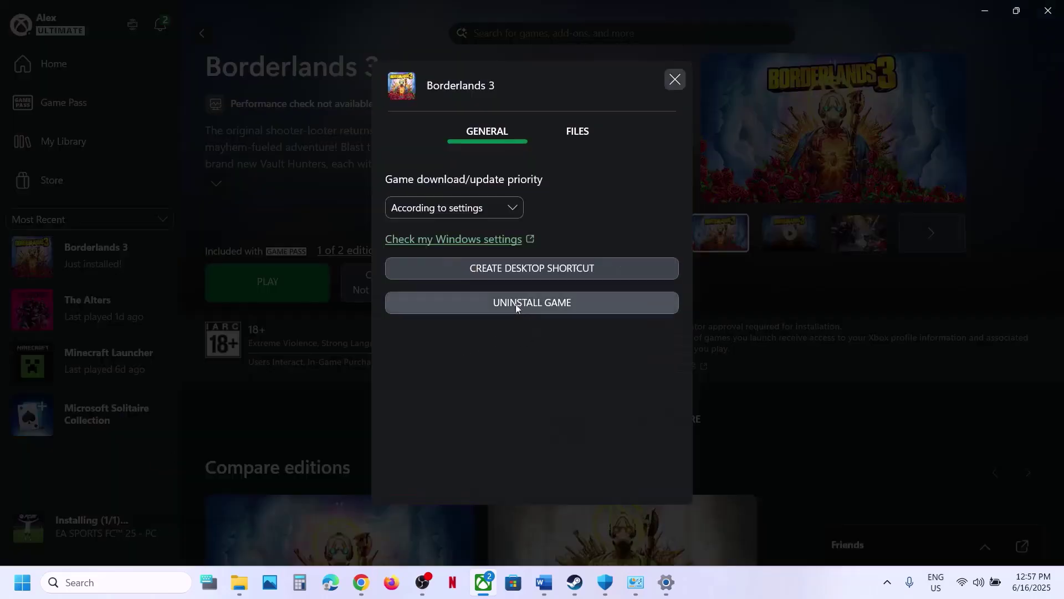
{"action": "left_click", "coordinate": [520, 271]}
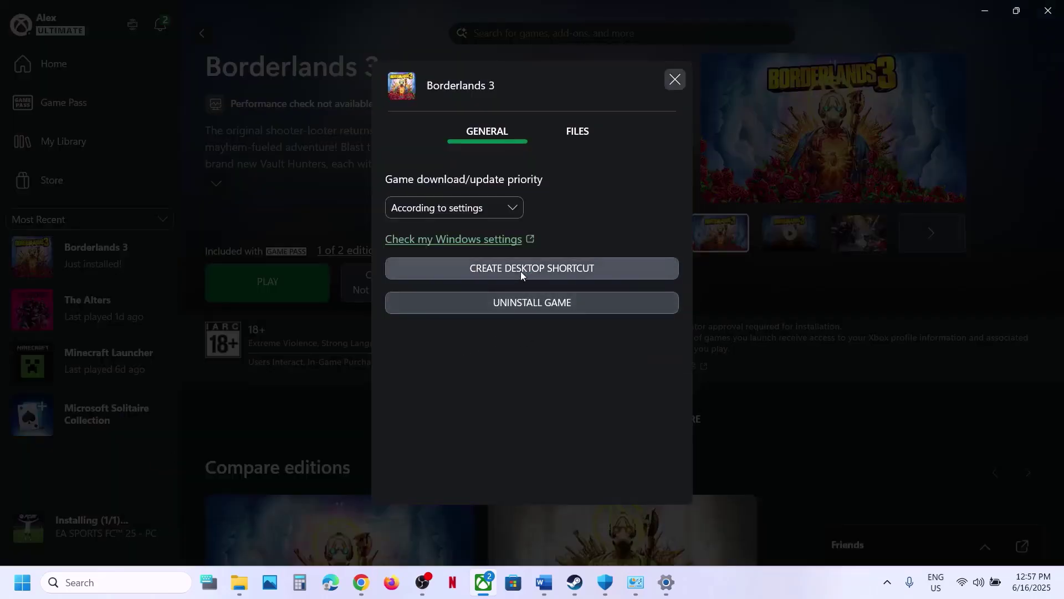
{"action": "left_click", "coordinate": [675, 79]}
- Show the desktop, move the Borderlands 3 shortcut beside the Config folder, and check its context options
{"action": "key", "text": "super+d"}
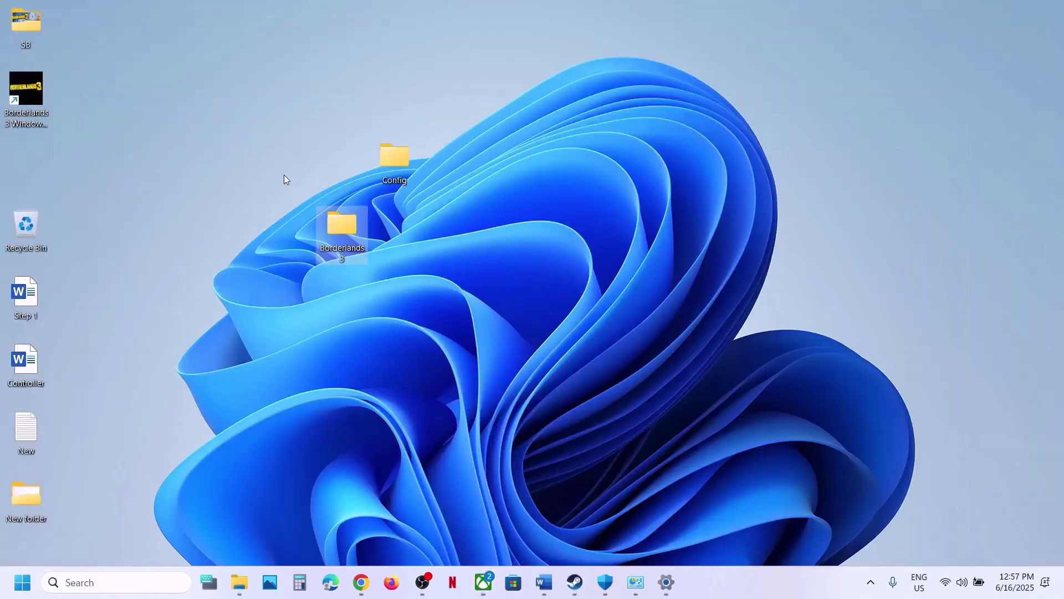
{"action": "left_click_drag", "start_coordinate": [29, 99], "coordinate": [283, 155]}
{"action": "right_click", "coordinate": [282, 155]}
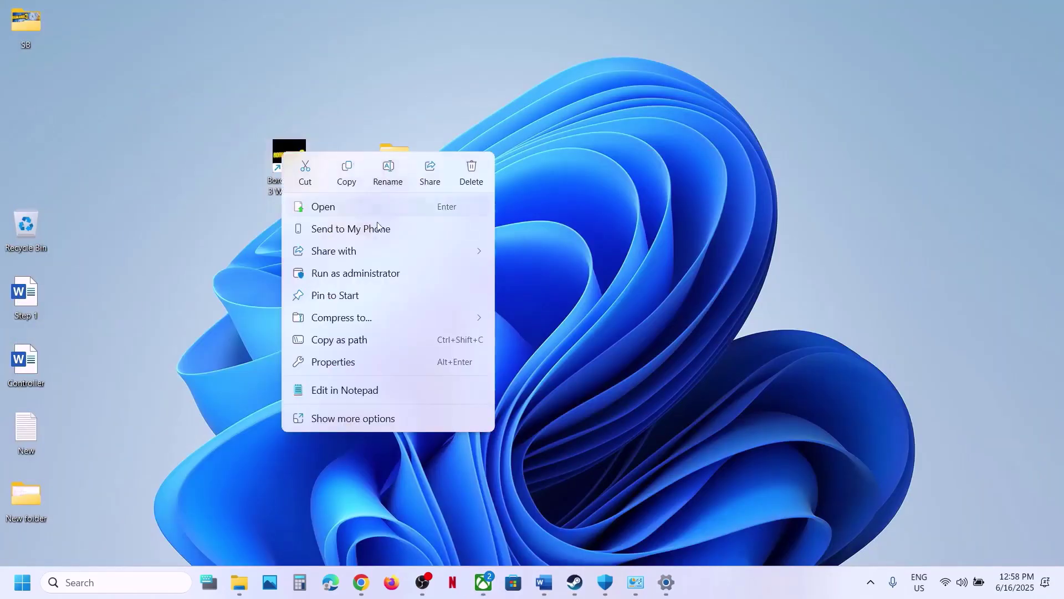
{"action": "left_click", "coordinate": [688, 268]}
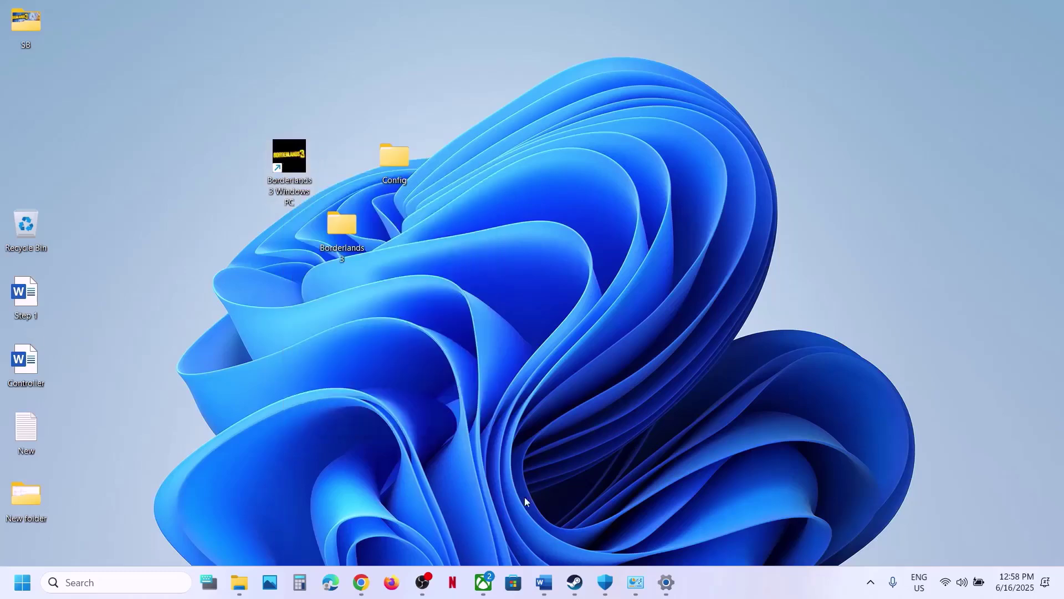
- Return to Step 15 in the Word document, go to Windows Update in Settings, and display the Start power options
{"action": "left_click", "coordinate": [544, 583]}
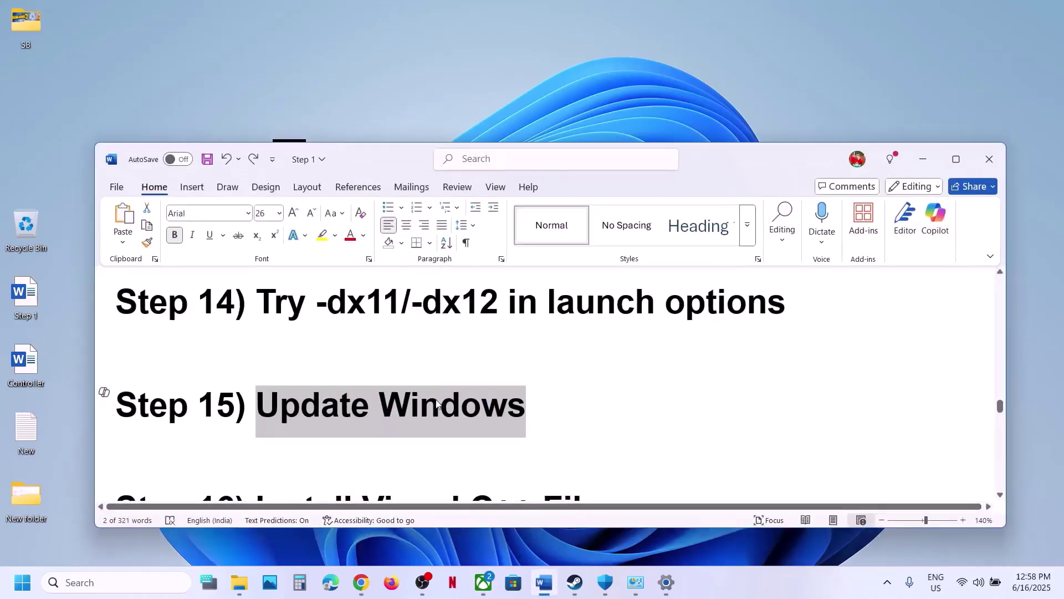
{"action": "key", "text": "super+i"}
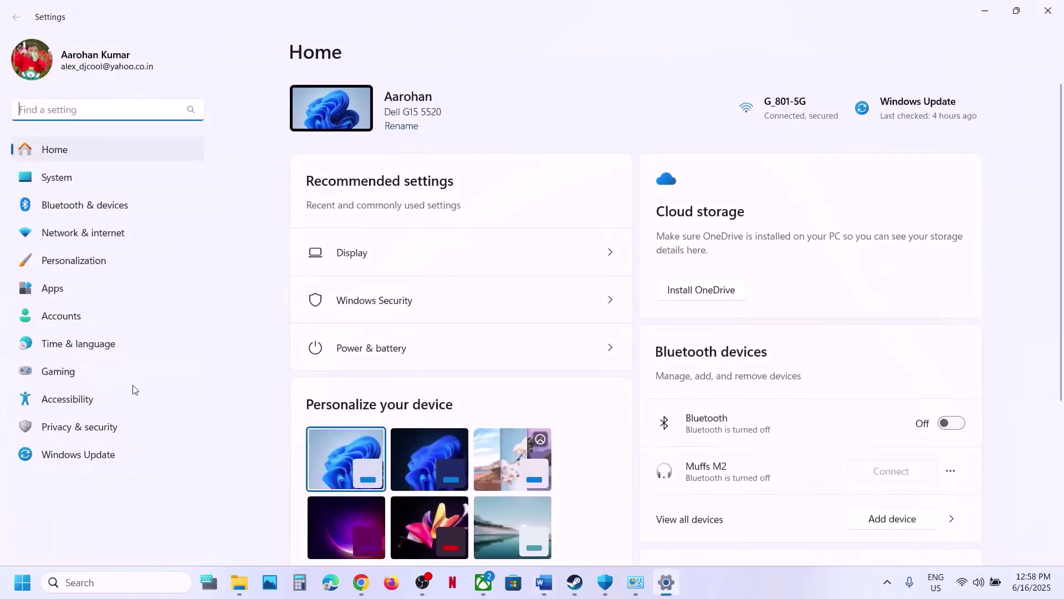
{"action": "left_click", "coordinate": [95, 451]}
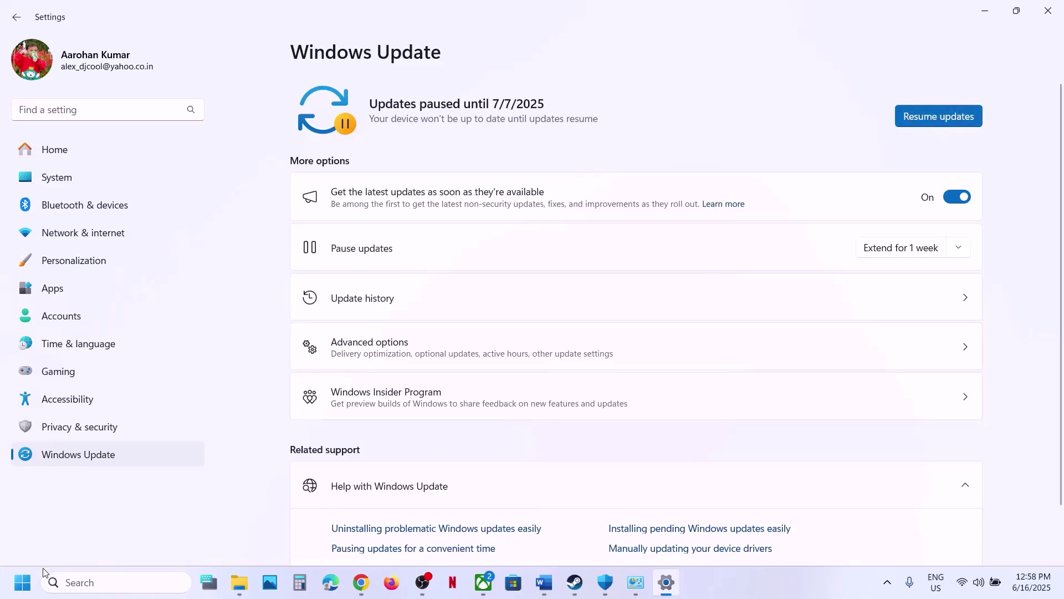
{"action": "left_click", "coordinate": [22, 582]}
{"action": "left_click", "coordinate": [403, 535]}
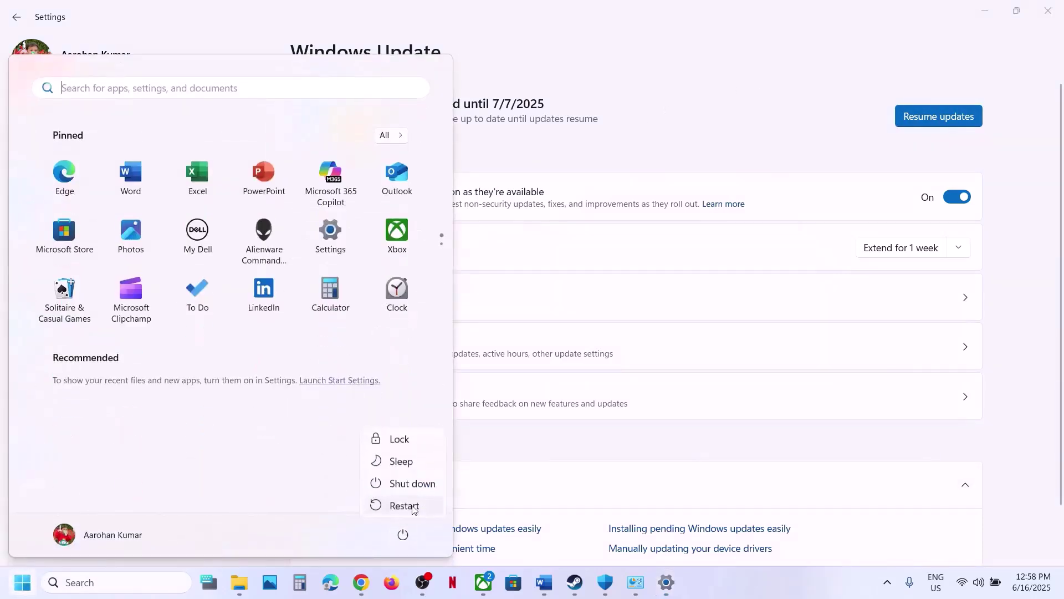
- Copy the Visual C++ download link listed under Step 16 in the Word document
{"action": "left_click", "coordinate": [537, 587]}
{"action": "scroll", "coordinate": [442, 387], "scroll_direction": "down", "scroll_amount": 3}
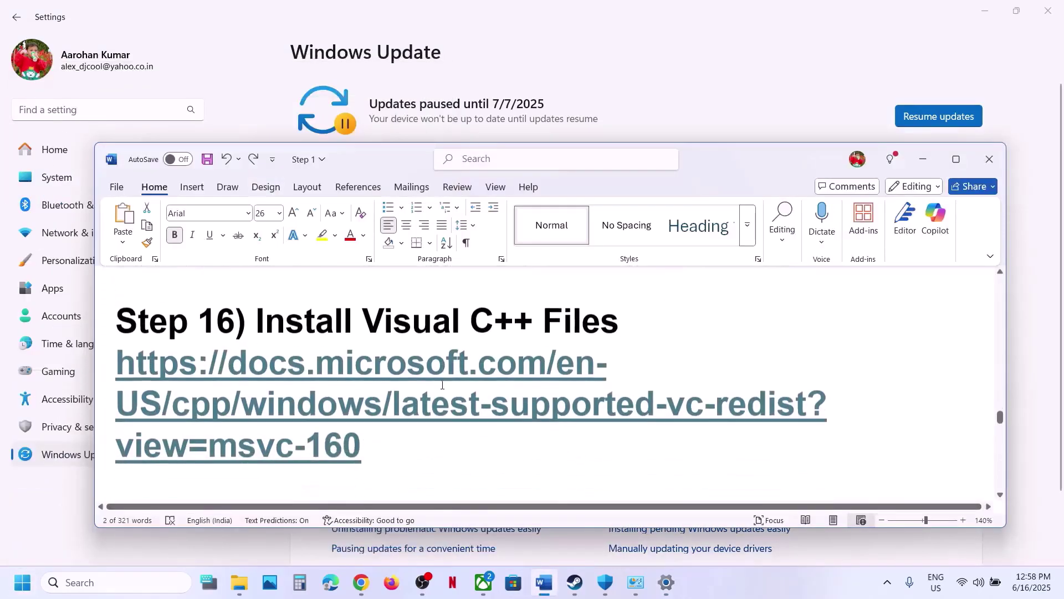
{"action": "left_click_drag", "start_coordinate": [384, 446], "coordinate": [114, 361]}
{"action": "key", "text": "ctrl+c"}
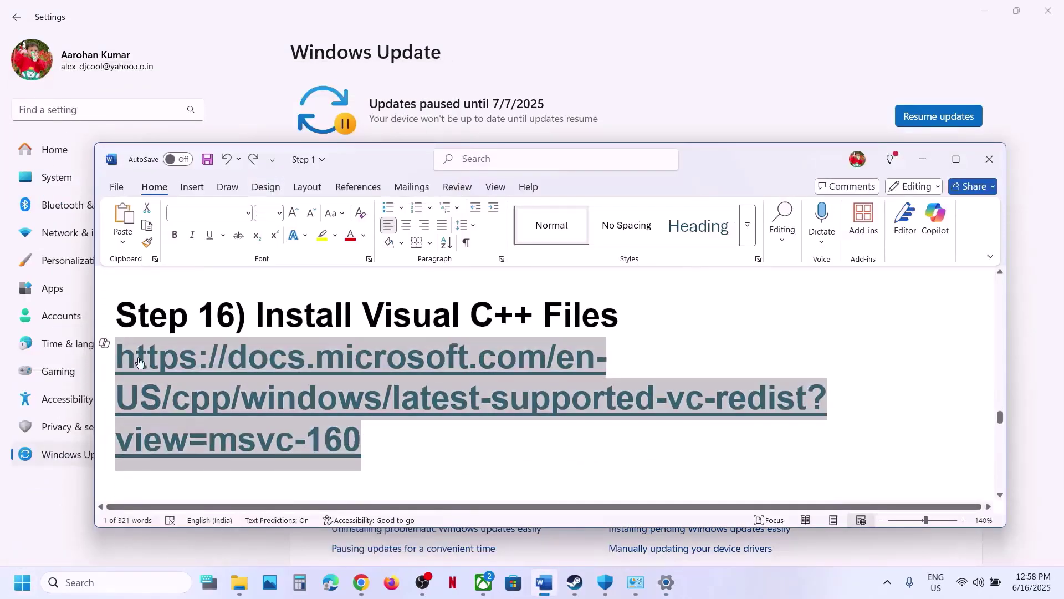
- Switch to Chrome, load the copied link in a new tab, and find the latest Visual C++ Redistributable downloads table
{"action": "left_click", "coordinate": [366, 585]}
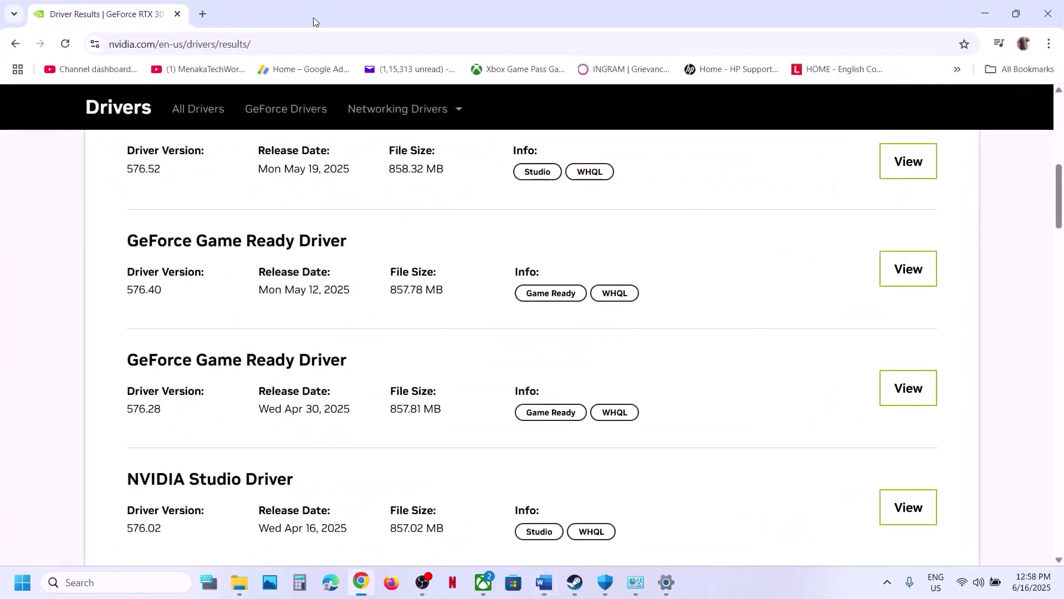
{"action": "left_click", "coordinate": [206, 12]}
{"action": "key", "text": "ctrl+v"}
{"action": "key", "text": "Return"}
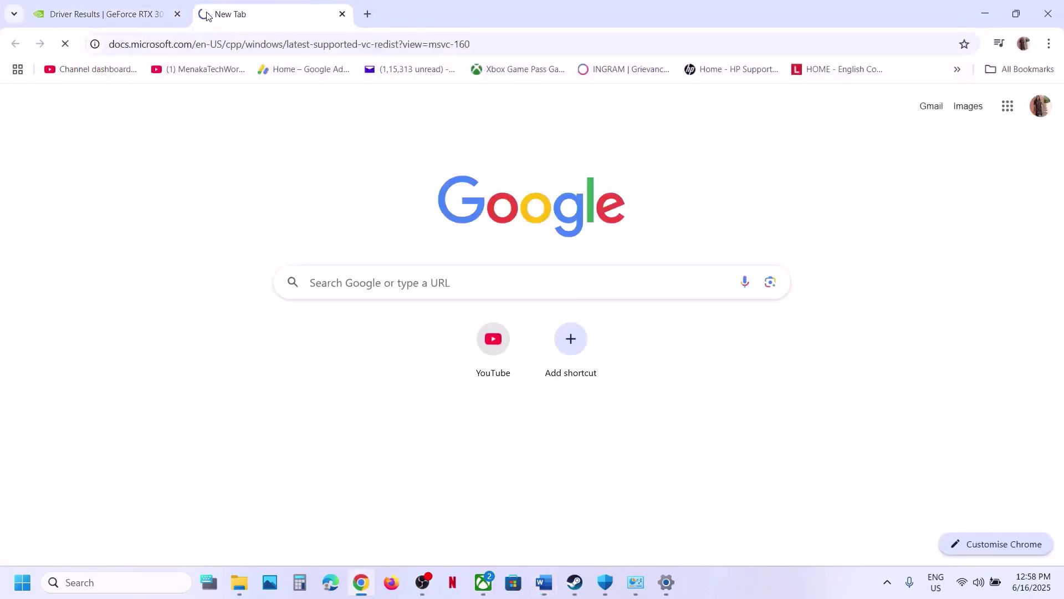
{"action": "scroll", "coordinate": [458, 406], "scroll_direction": "down", "scroll_amount": 5}
{"action": "scroll", "coordinate": [457, 406], "scroll_direction": "down", "scroll_amount": 7}
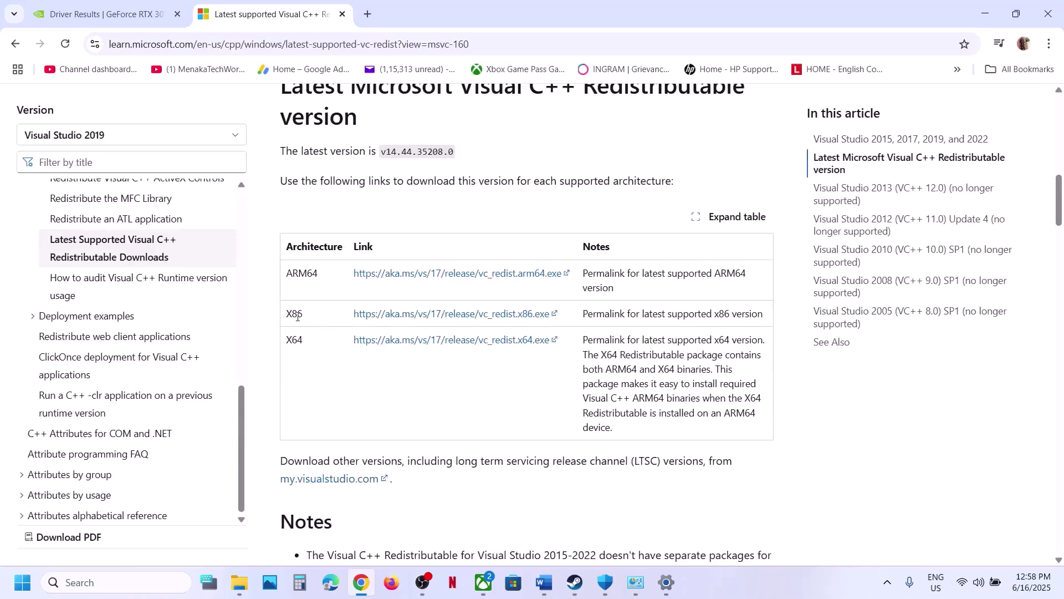
- Download the X86 and X64 Visual C++ redistributables, then run a repair of the x86 package and allow its changes
{"action": "double_click", "coordinate": [297, 316]}
{"action": "left_click_drag", "start_coordinate": [303, 340], "coordinate": [296, 314]}
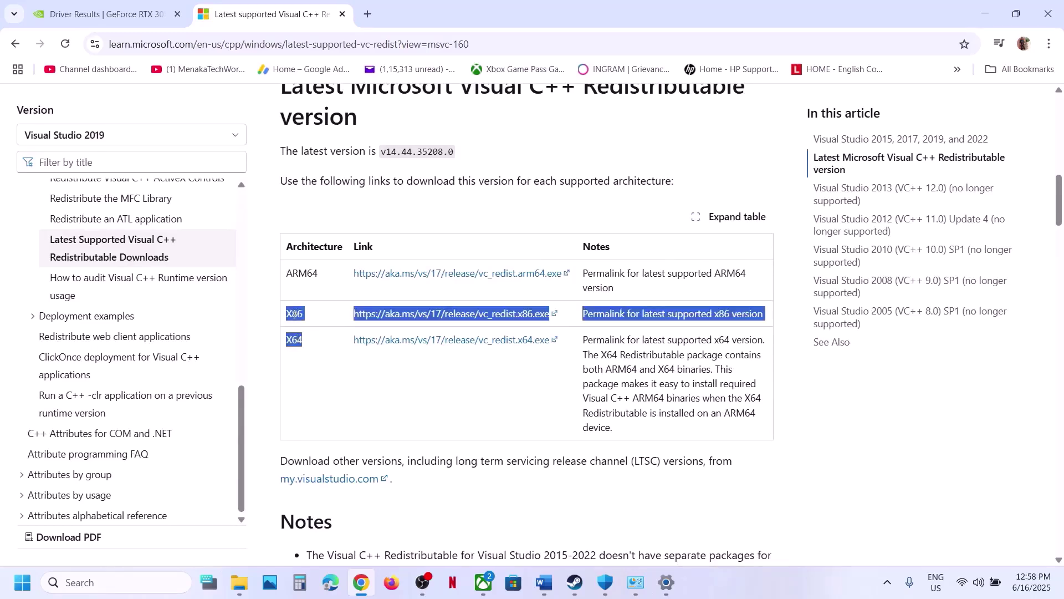
{"action": "left_click", "coordinate": [443, 313]}
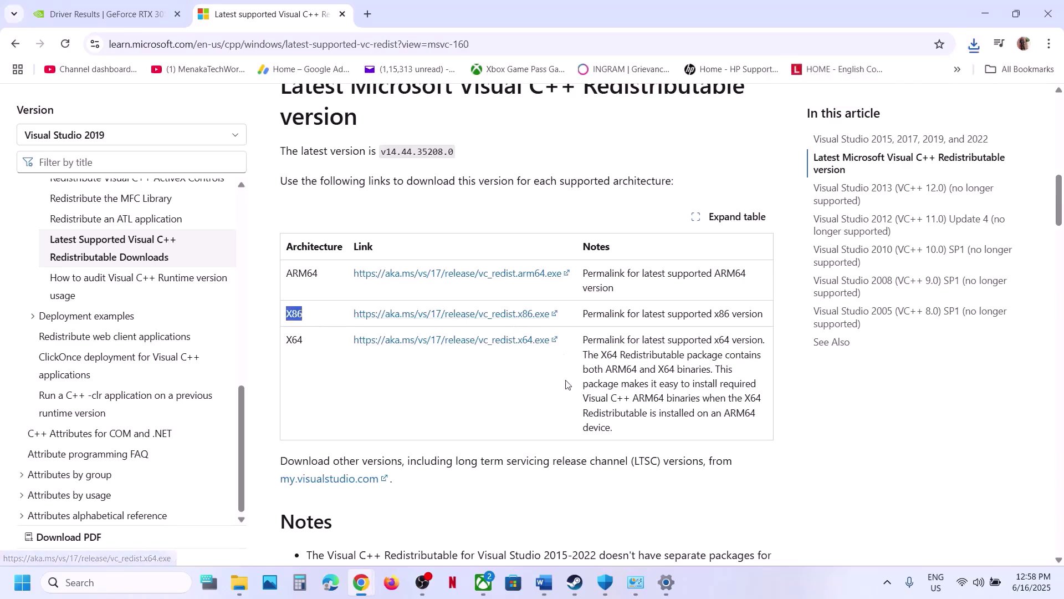
{"action": "left_click", "coordinate": [549, 365]}
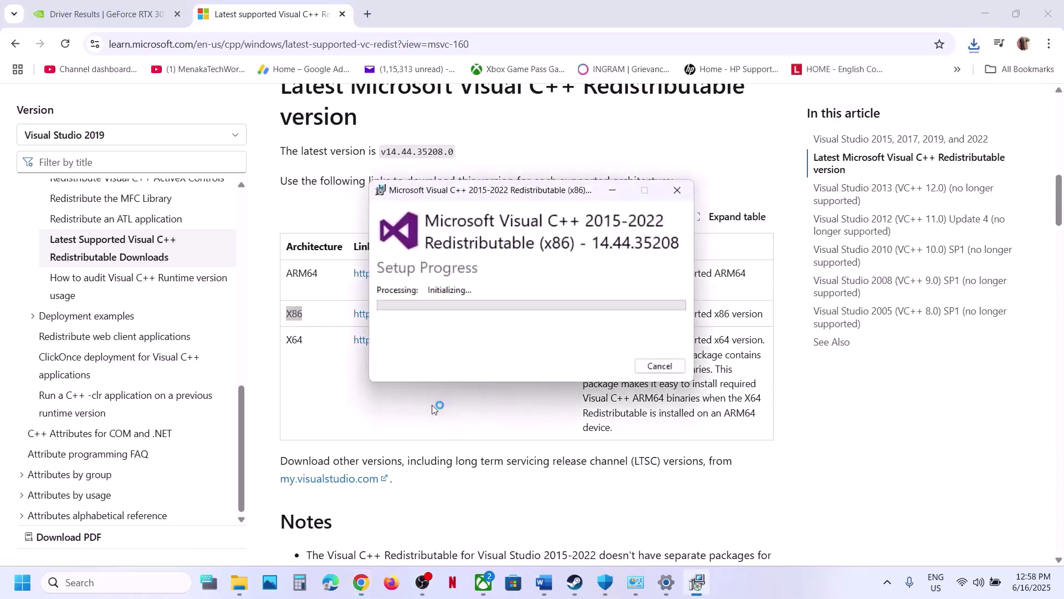
{"action": "left_click", "coordinate": [463, 394]}
- Run the downloaded VC_redist.x64 (17).exe, repair the x64 package, and allow its changes
{"action": "left_click", "coordinate": [298, 341]}
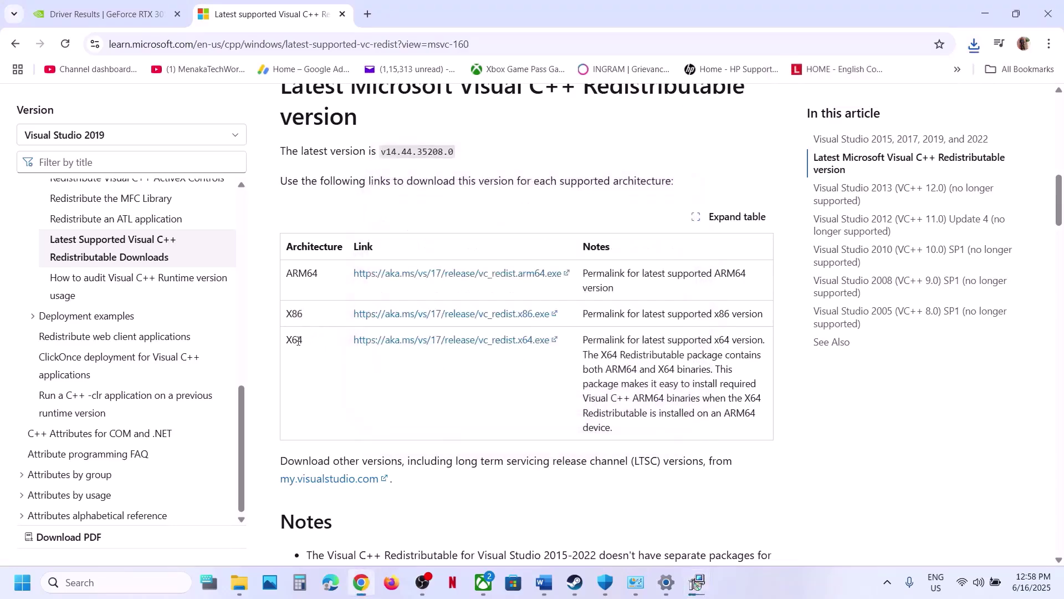
{"action": "double_click", "coordinate": [298, 341]}
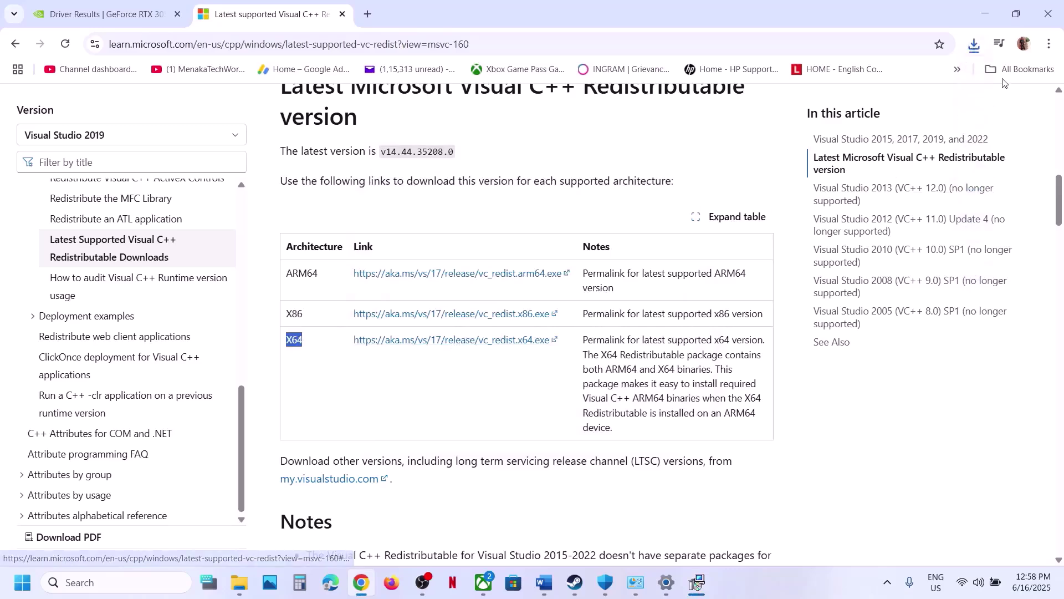
{"action": "left_click", "coordinate": [974, 44]}
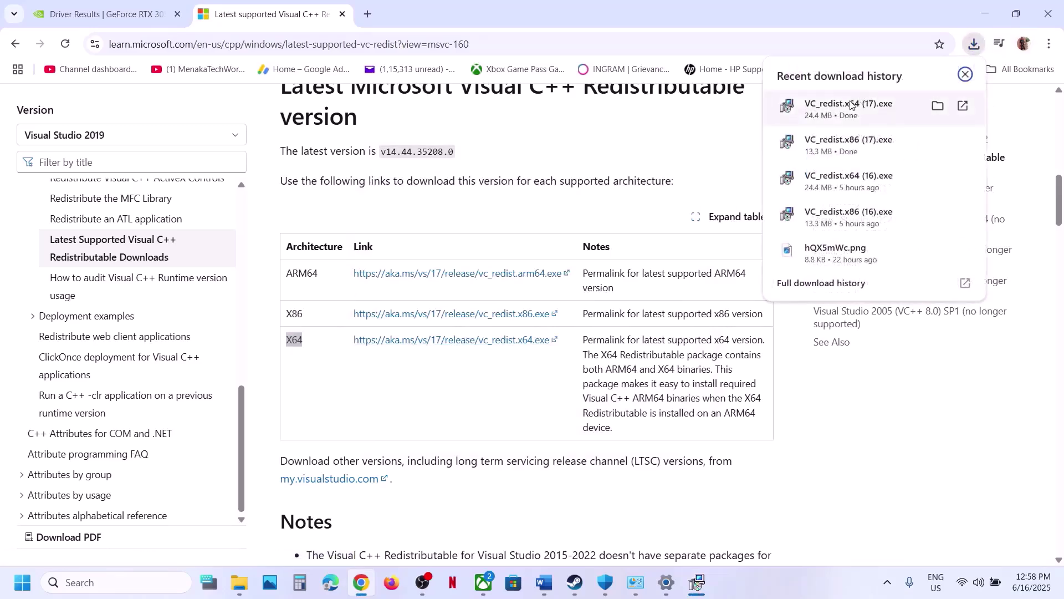
{"action": "left_click", "coordinate": [851, 106]}
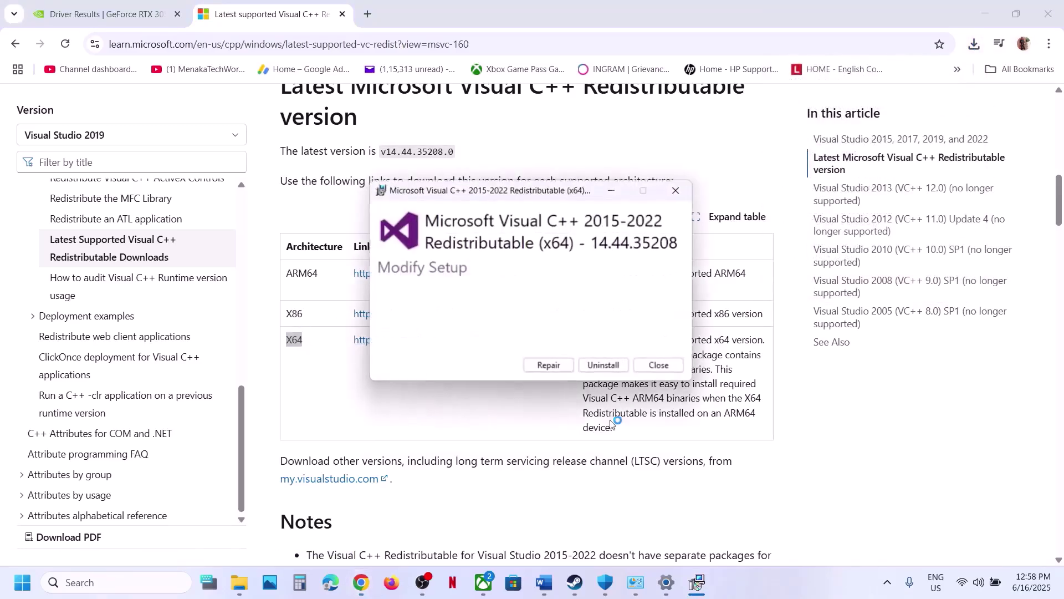
{"action": "left_click", "coordinate": [548, 365]}
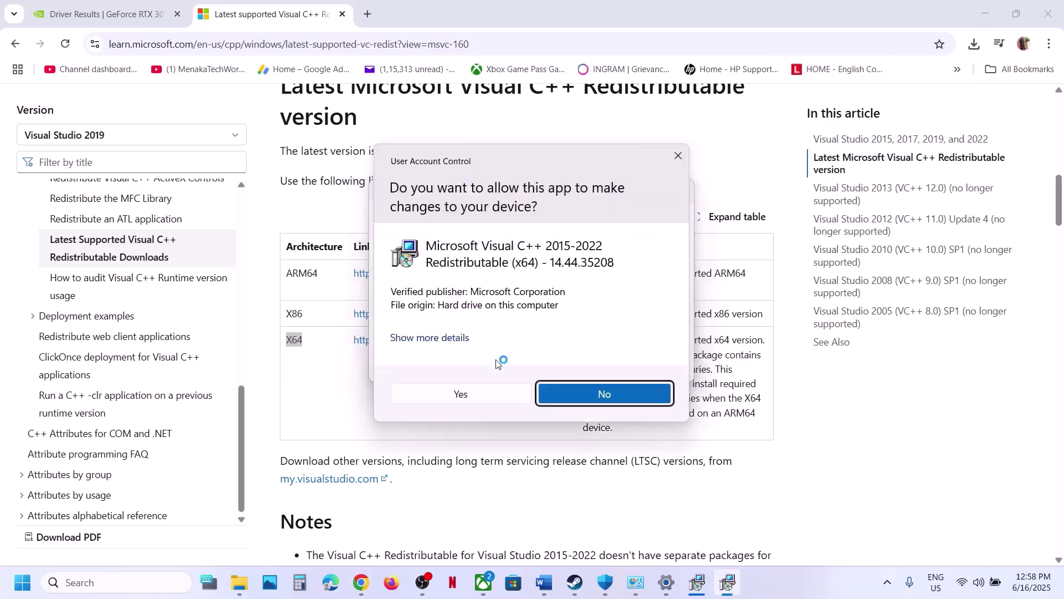
{"action": "left_click", "coordinate": [461, 394]}
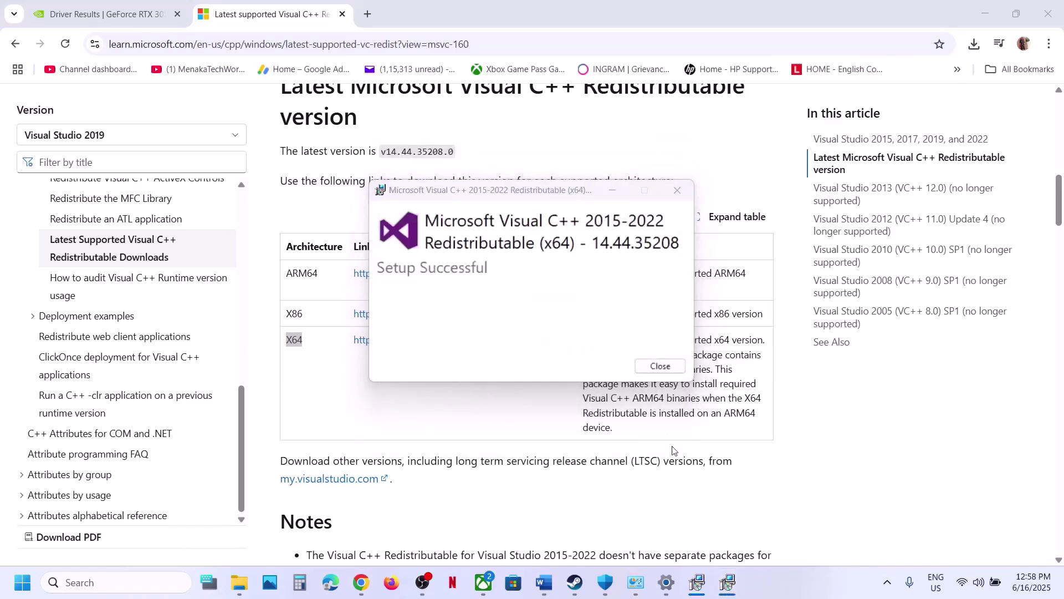
- Close both Visual C++ Redistributable setup windows and display the Start power options
{"action": "left_click", "coordinate": [696, 582]}
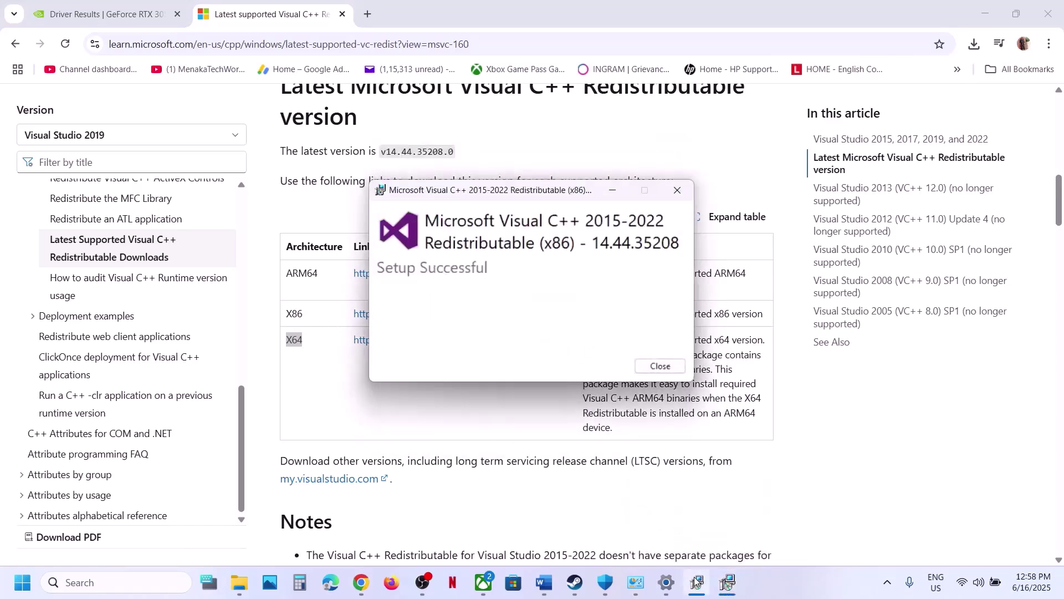
{"action": "left_click", "coordinate": [657, 368]}
{"action": "left_click", "coordinate": [659, 365]}
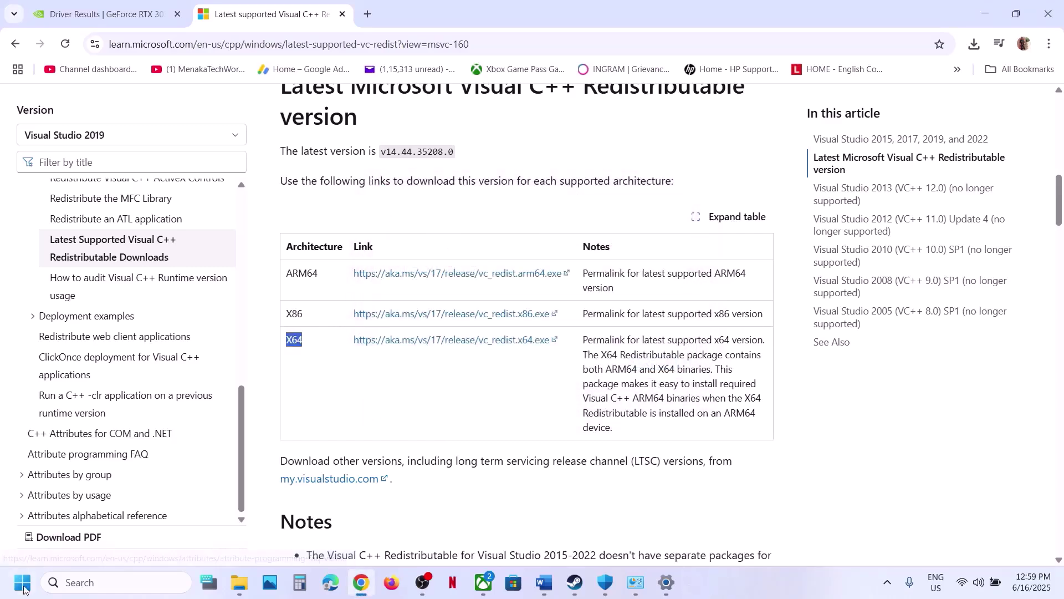
{"action": "left_click", "coordinate": [24, 585]}
{"action": "left_click", "coordinate": [403, 535]}
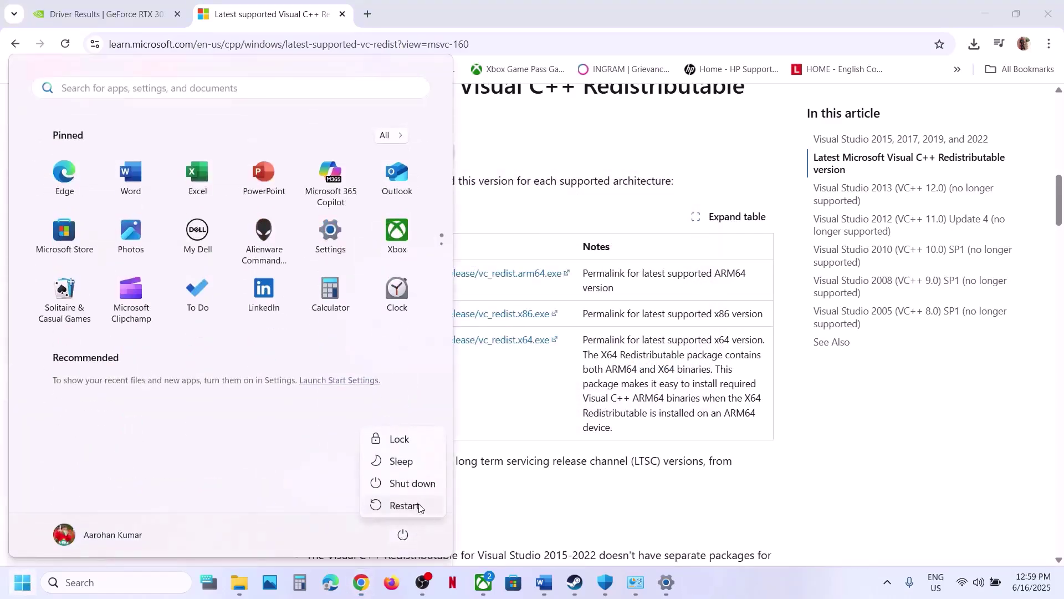
- Look at Borderlands 3 in Steam, then return to the Word document to read Step 17 about increasing the virtual memory
{"action": "left_click", "coordinate": [575, 582]}
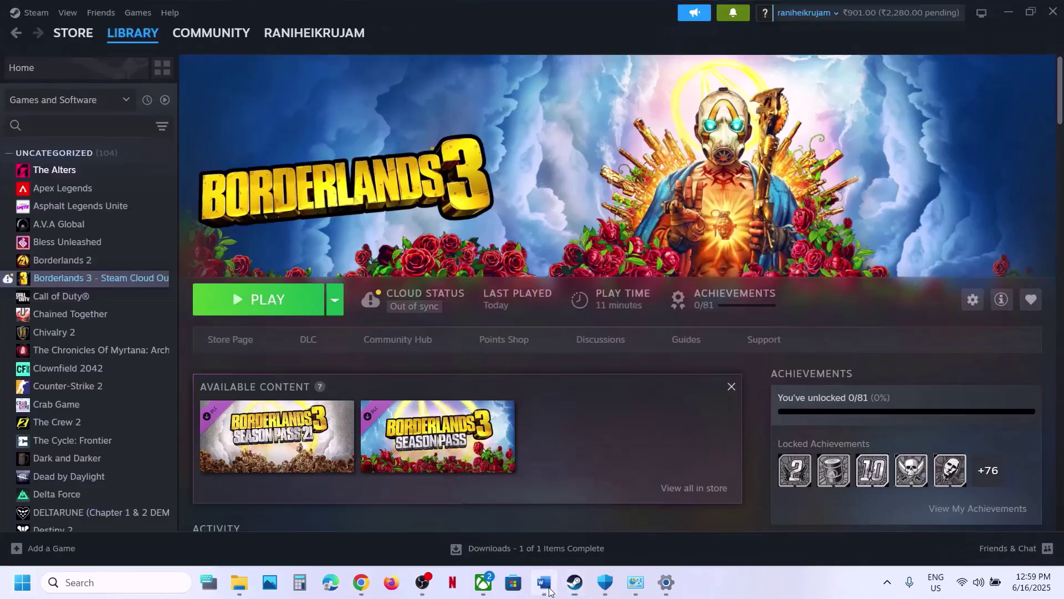
{"action": "left_click", "coordinate": [545, 582]}
{"action": "scroll", "coordinate": [401, 403], "scroll_direction": "down", "scroll_amount": 2}
{"action": "scroll", "coordinate": [371, 403], "scroll_direction": "up", "scroll_amount": 1}
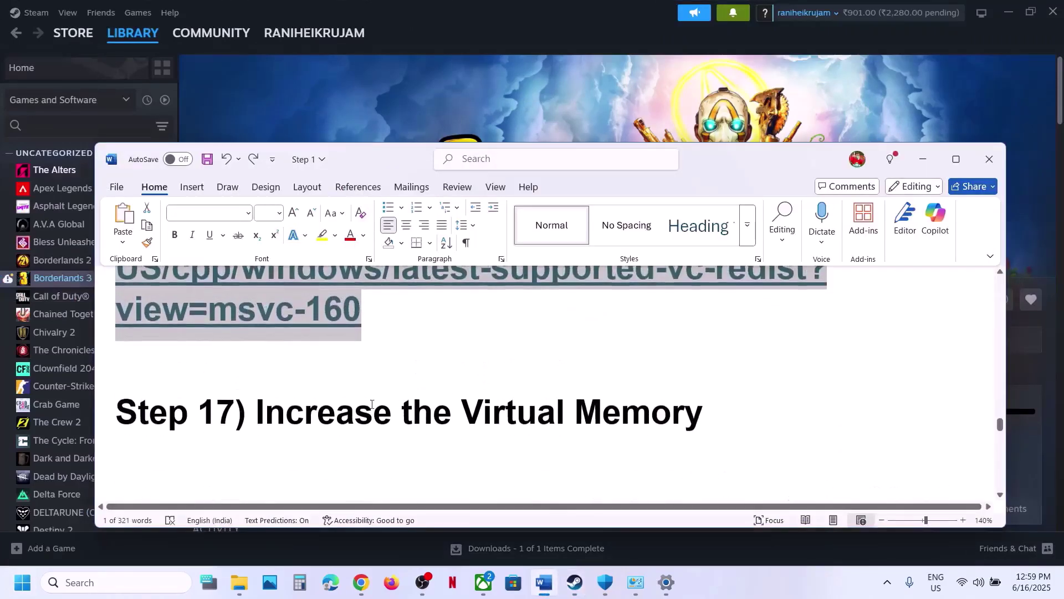
{"action": "left_click_drag", "start_coordinate": [371, 404], "coordinate": [560, 411]}
{"action": "left_click", "coordinate": [569, 105]}
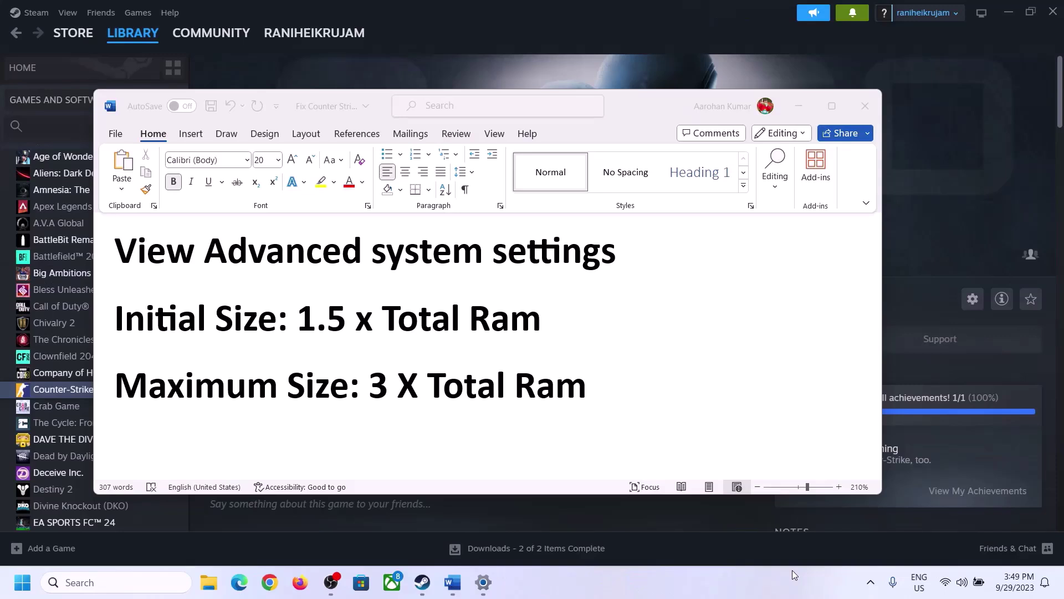
- Copy "View Advanced system settings" from the Word document, search Windows for it, and open the matching Control Panel item
{"action": "left_click", "coordinate": [151, 258]}
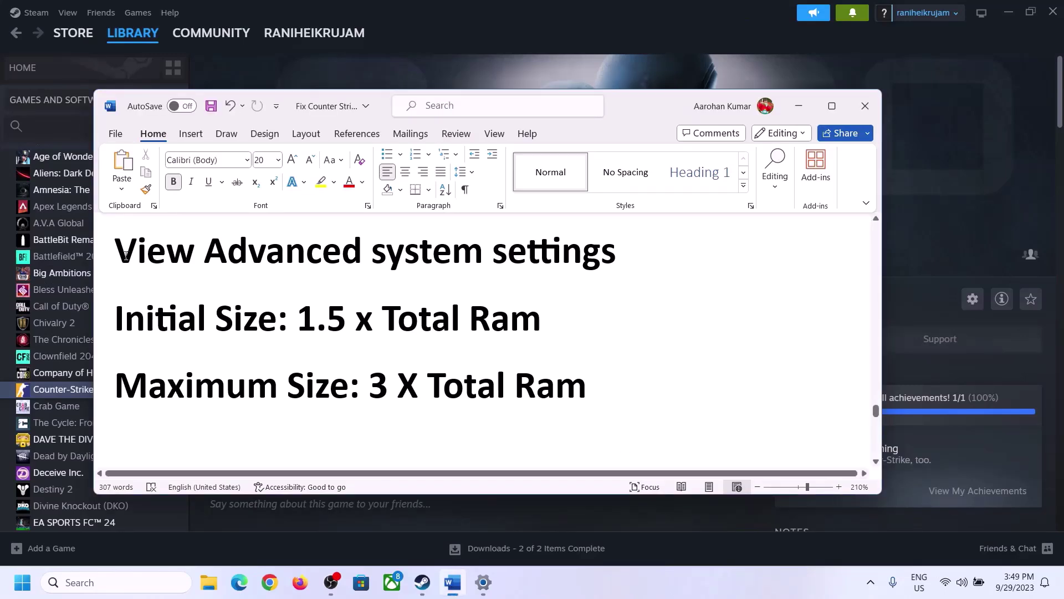
{"action": "left_click_drag", "start_coordinate": [127, 256], "coordinate": [582, 268]}
{"action": "key", "text": "ctrl+c"}
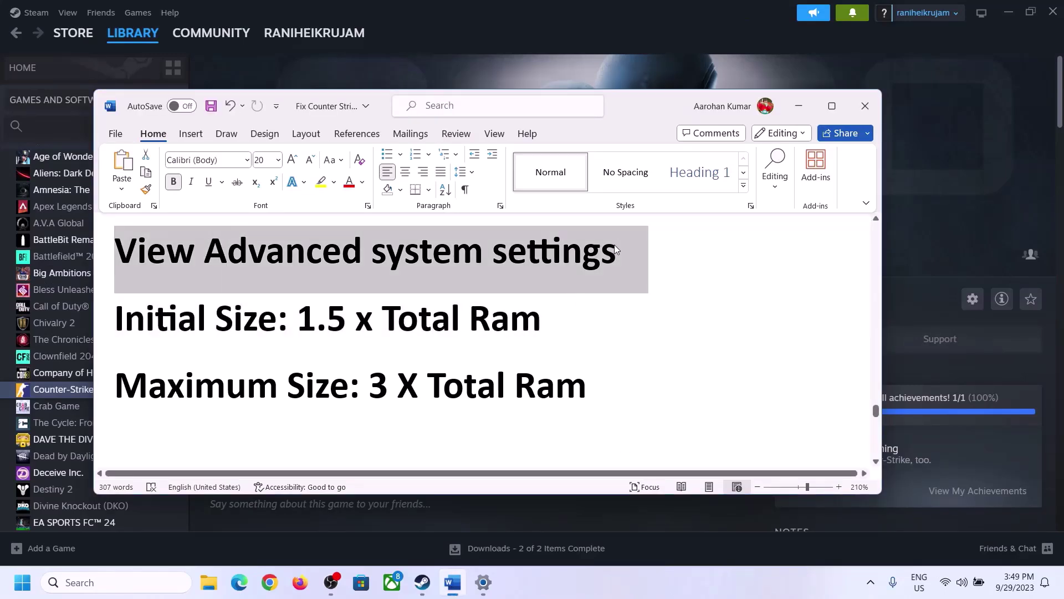
{"action": "left_click", "coordinate": [127, 582]}
{"action": "key", "text": "ctrl+v"}
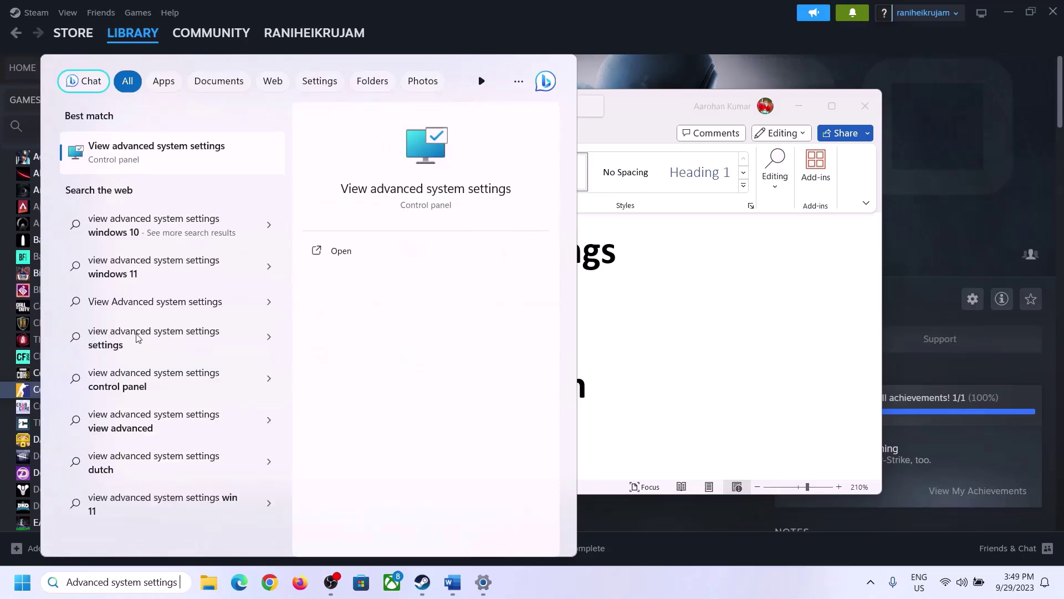
{"action": "left_click", "coordinate": [150, 161]}
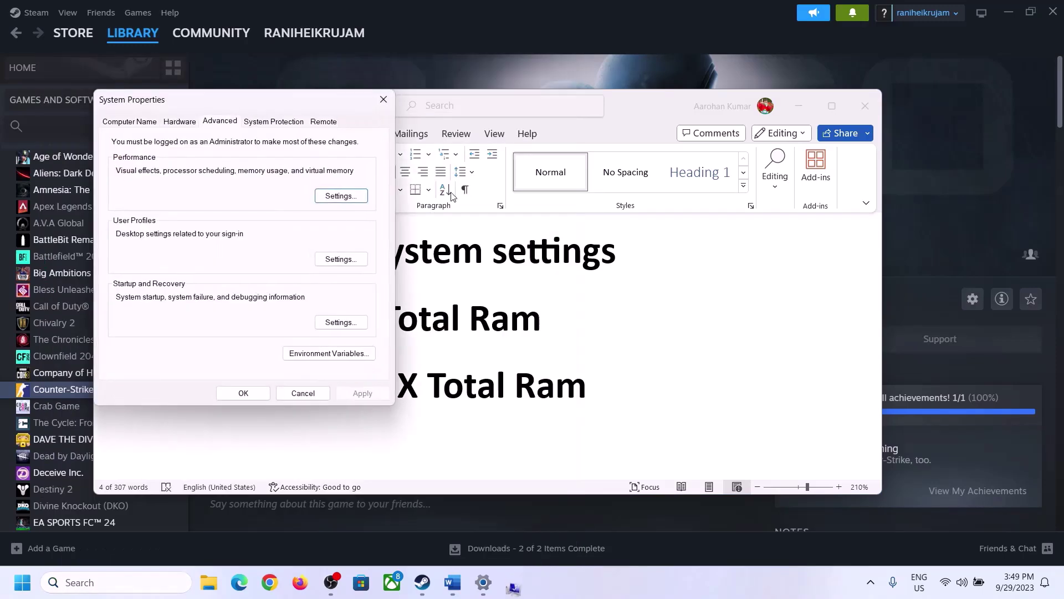
- In the Virtual Memory settings under Performance Options, replace automatic paging file management with a custom size for drive C:
{"action": "left_click_drag", "start_coordinate": [220, 109], "coordinate": [474, 193]}
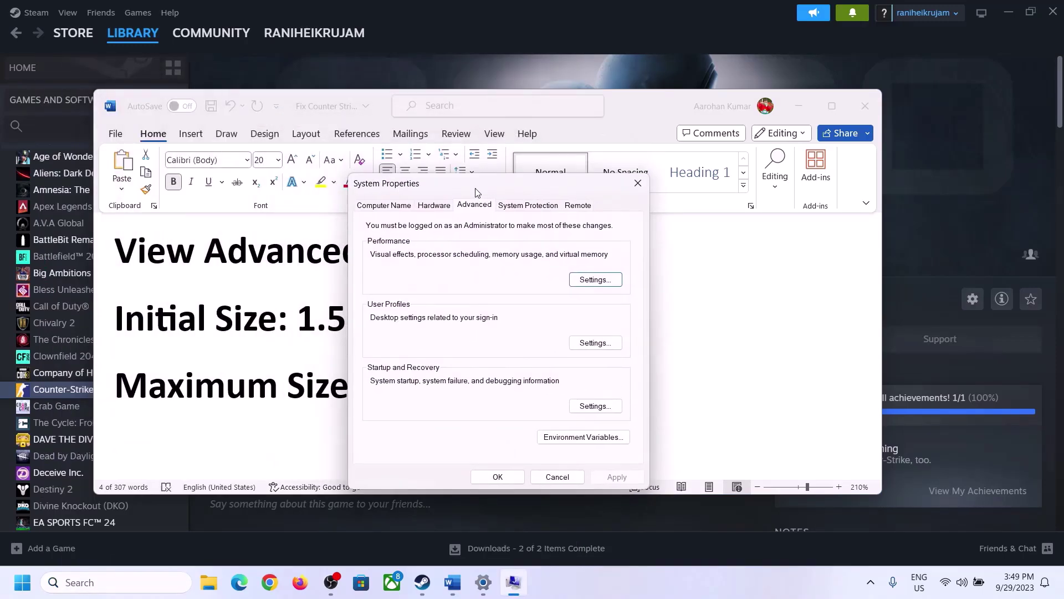
{"action": "left_click", "coordinate": [595, 280]}
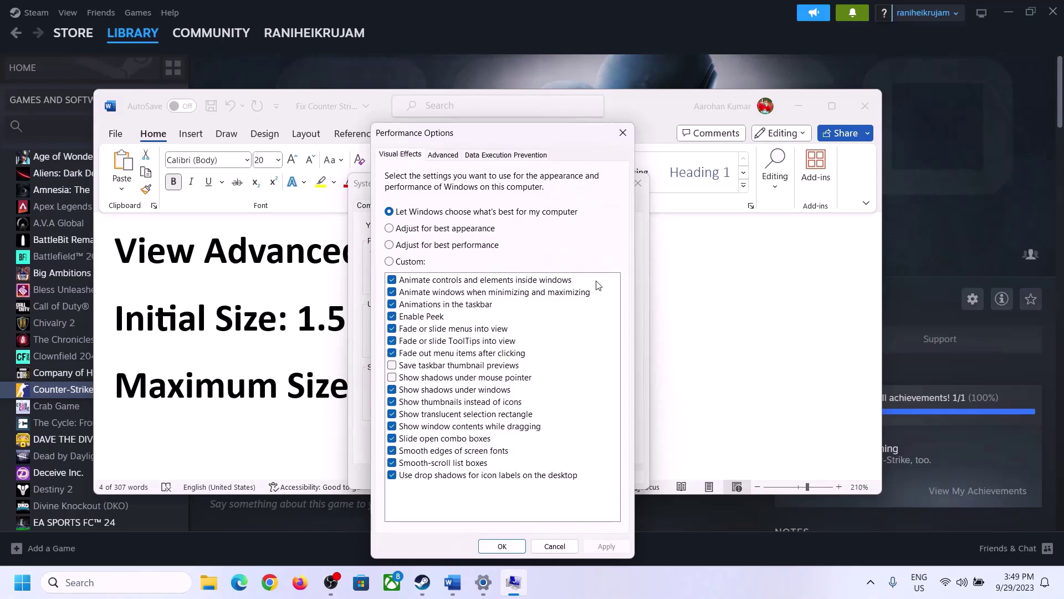
{"action": "left_click", "coordinate": [444, 156]}
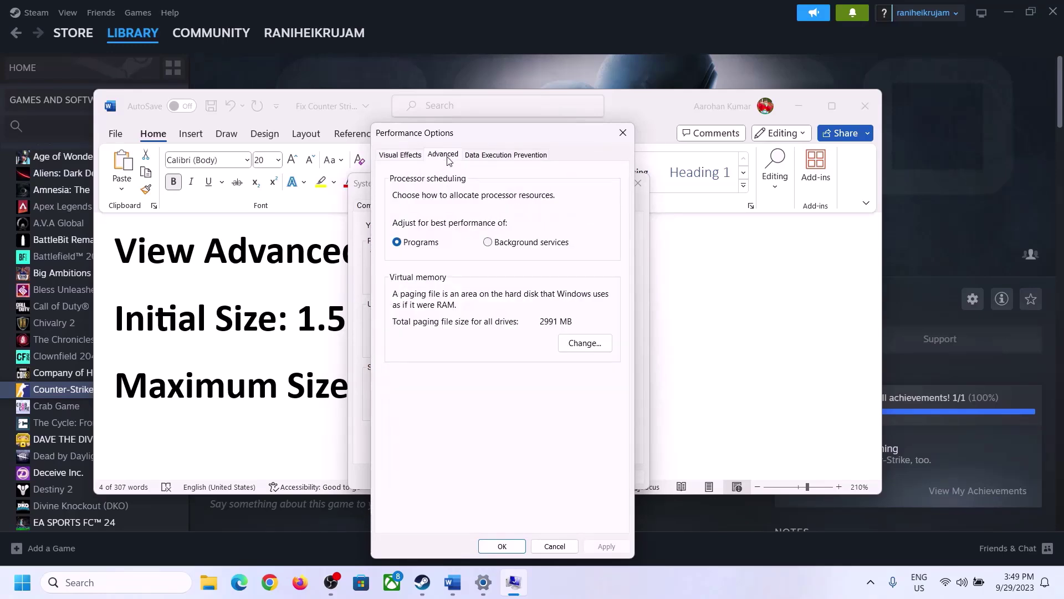
{"action": "left_click", "coordinate": [587, 345]}
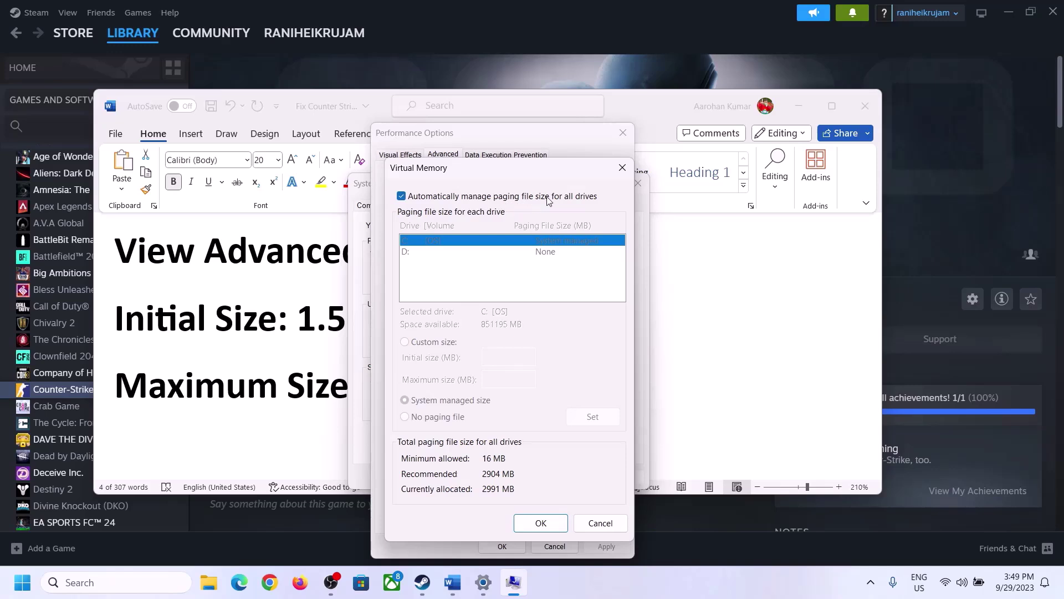
{"action": "left_click", "coordinate": [400, 197]}
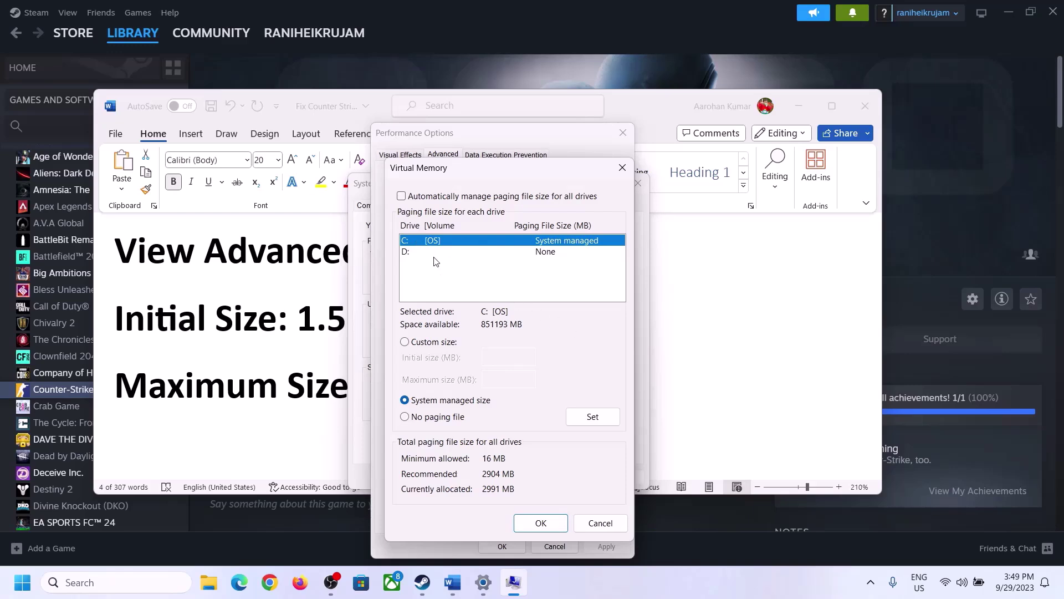
{"action": "left_click", "coordinate": [406, 342]}
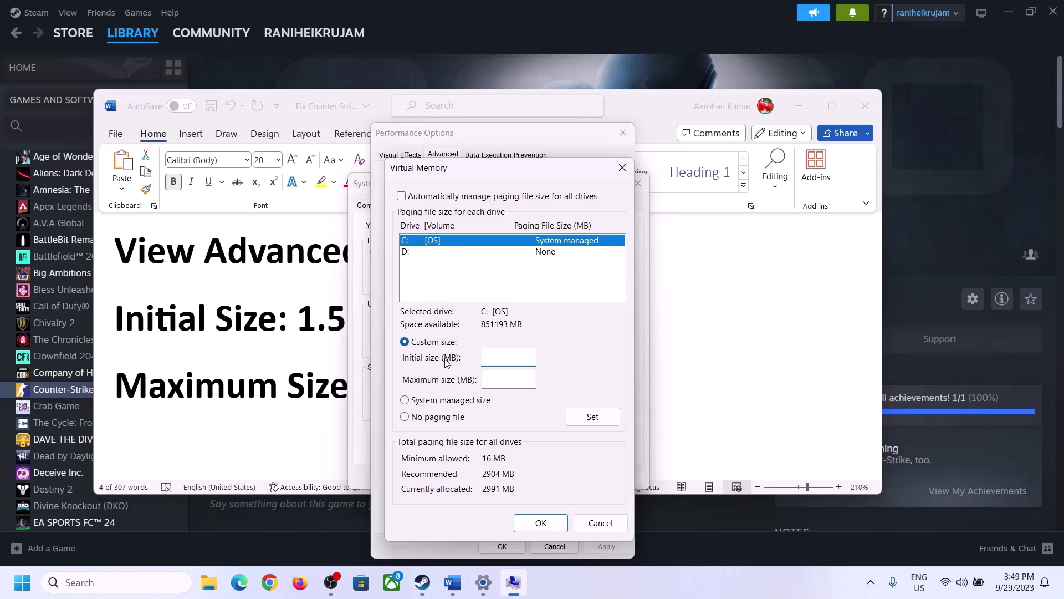
- Consult the initial size formula in the Word document, then look up the installed RAM on the System About page in Settings
{"action": "left_click", "coordinate": [291, 332]}
{"action": "left_click_drag", "start_coordinate": [298, 318], "coordinate": [493, 331]}
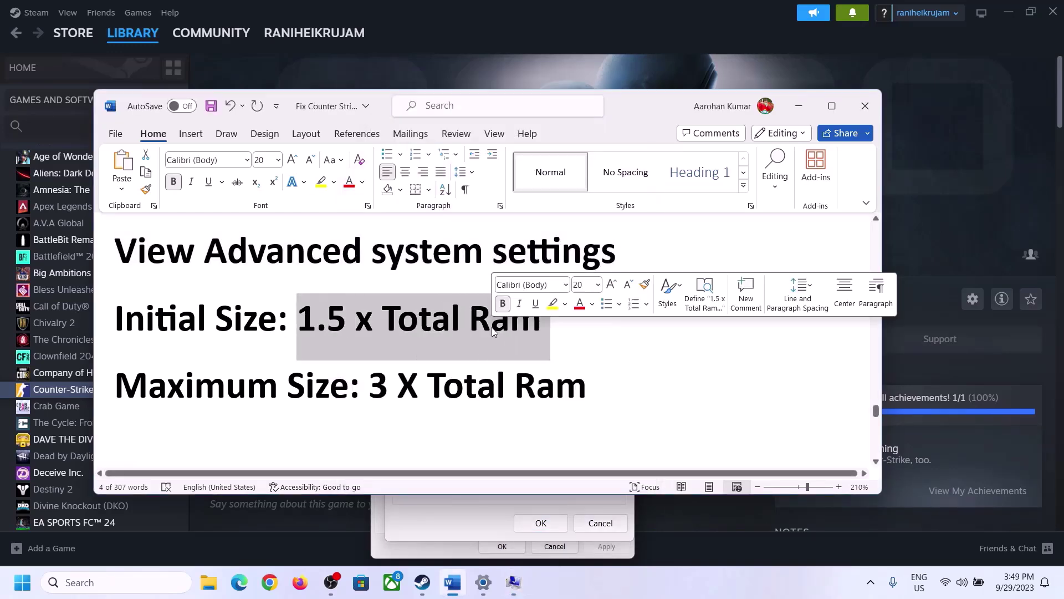
{"action": "left_click", "coordinate": [483, 585]}
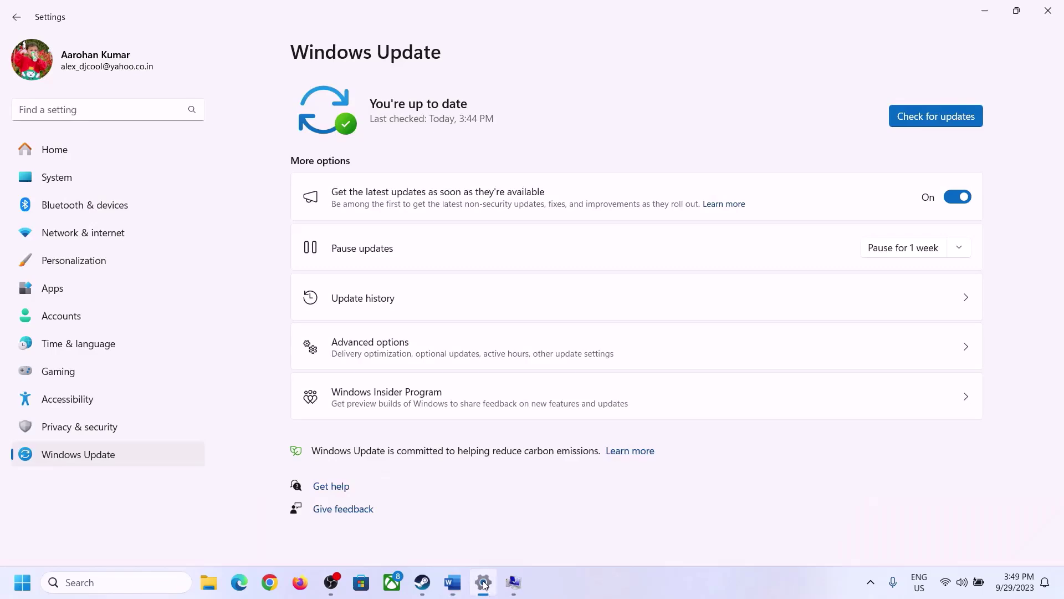
{"action": "left_click", "coordinate": [48, 183]}
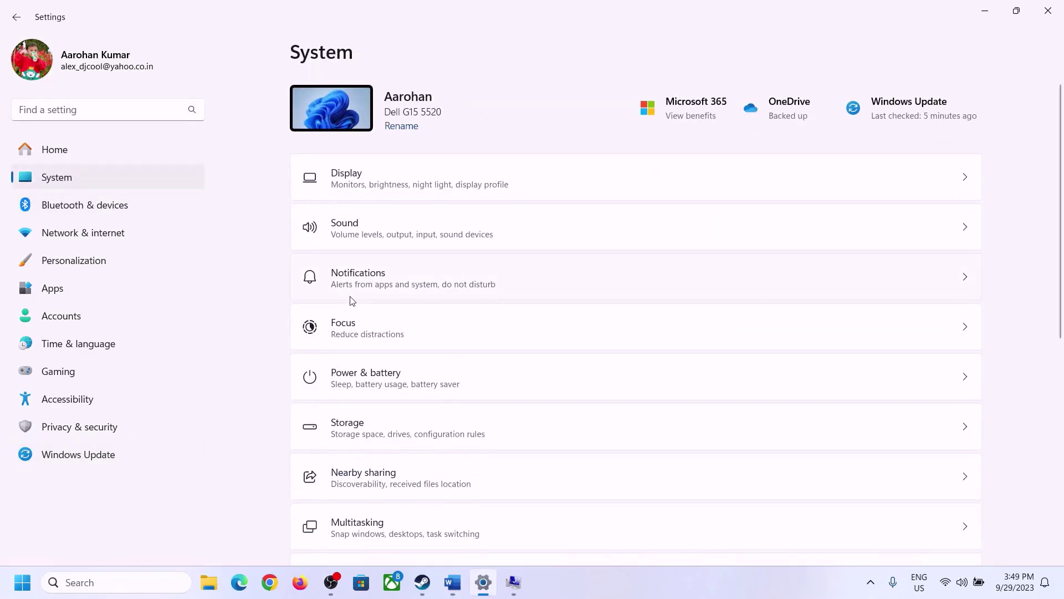
{"action": "scroll", "coordinate": [355, 332], "scroll_direction": "down", "scroll_amount": 10}
{"action": "left_click", "coordinate": [350, 525]}
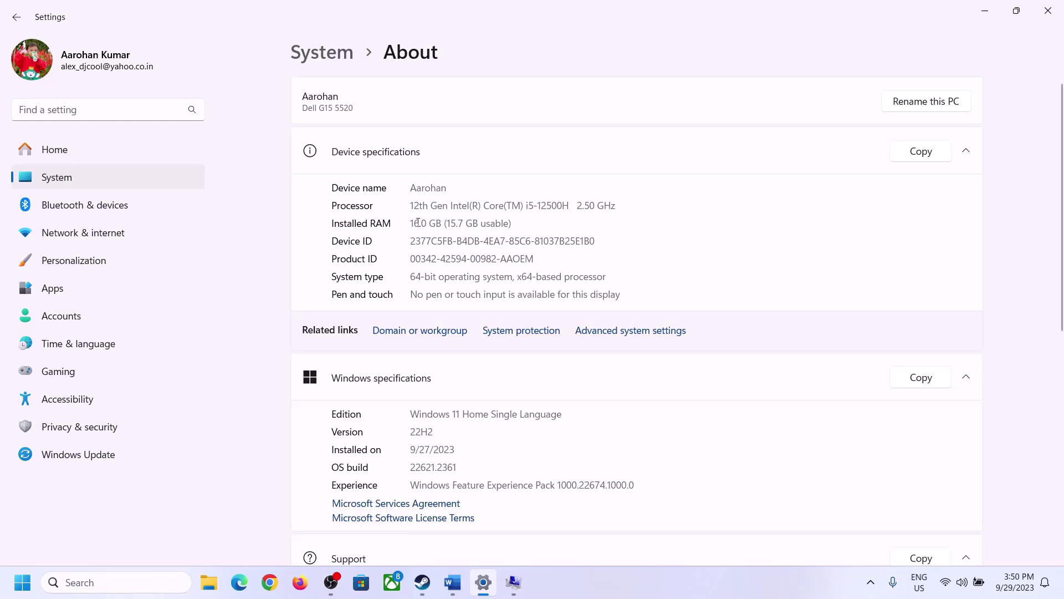
{"action": "left_click_drag", "start_coordinate": [417, 222], "coordinate": [405, 226]}
{"action": "left_click", "coordinate": [428, 225]}
{"action": "left_click_drag", "start_coordinate": [421, 218], "coordinate": [410, 221]}
- Launch Calculator with the calc command, place it clear of the Virtual Memory dialog, and show it over the Word document's size formulas
{"action": "left_click", "coordinate": [514, 585]}
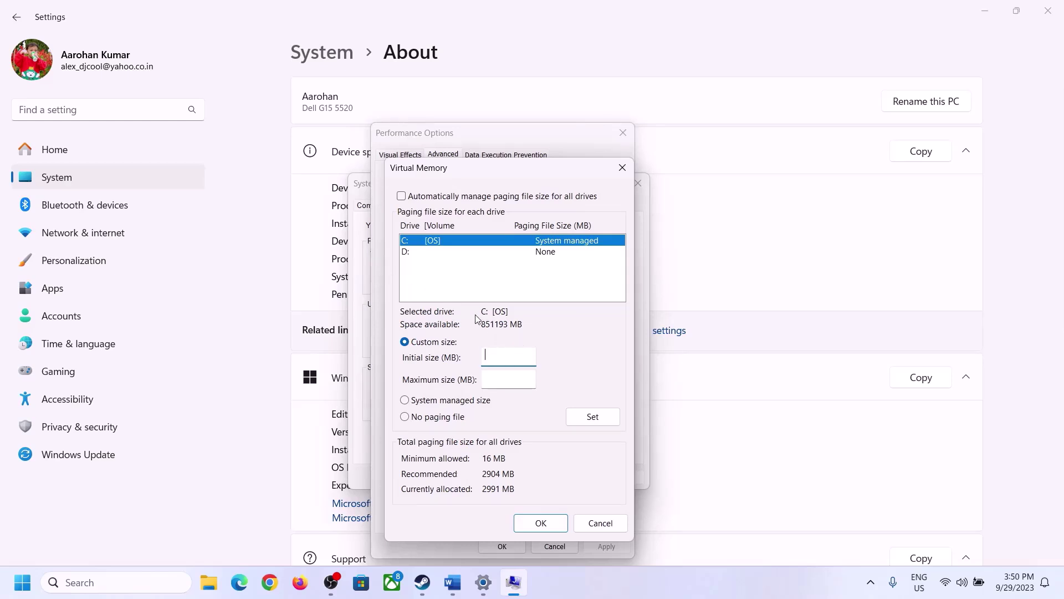
{"action": "mouse_move", "coordinate": [483, 582]}
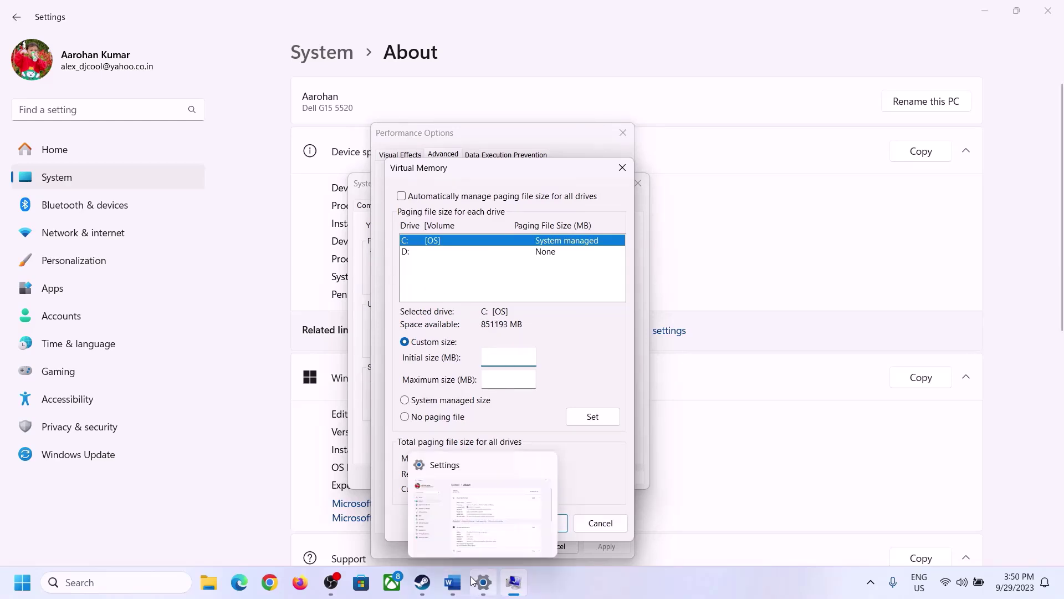
{"action": "left_click", "coordinate": [479, 513]}
{"action": "key", "text": "super+r"}
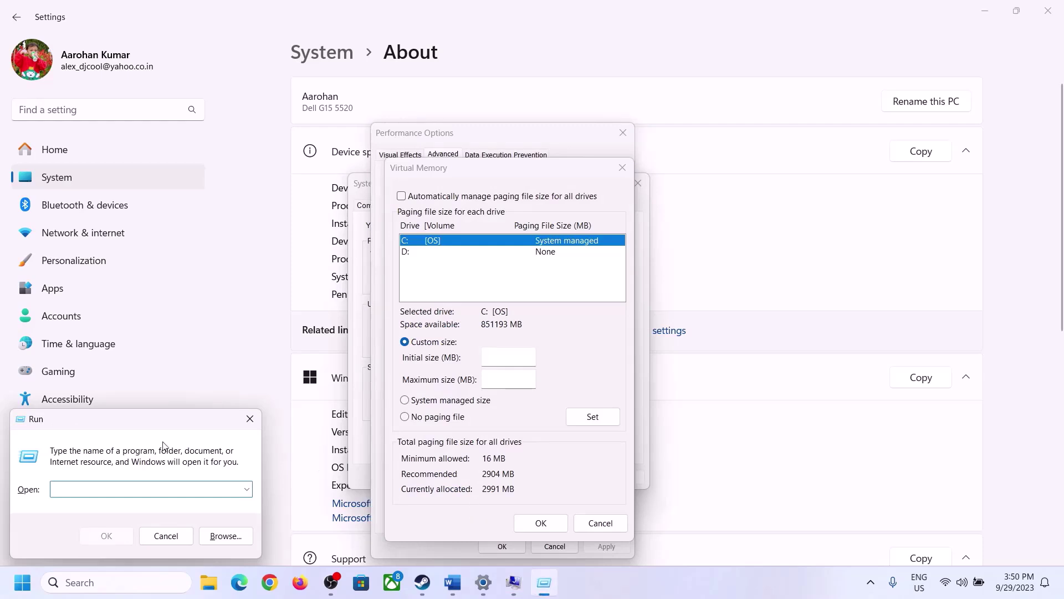
{"action": "type", "text": "calc"}
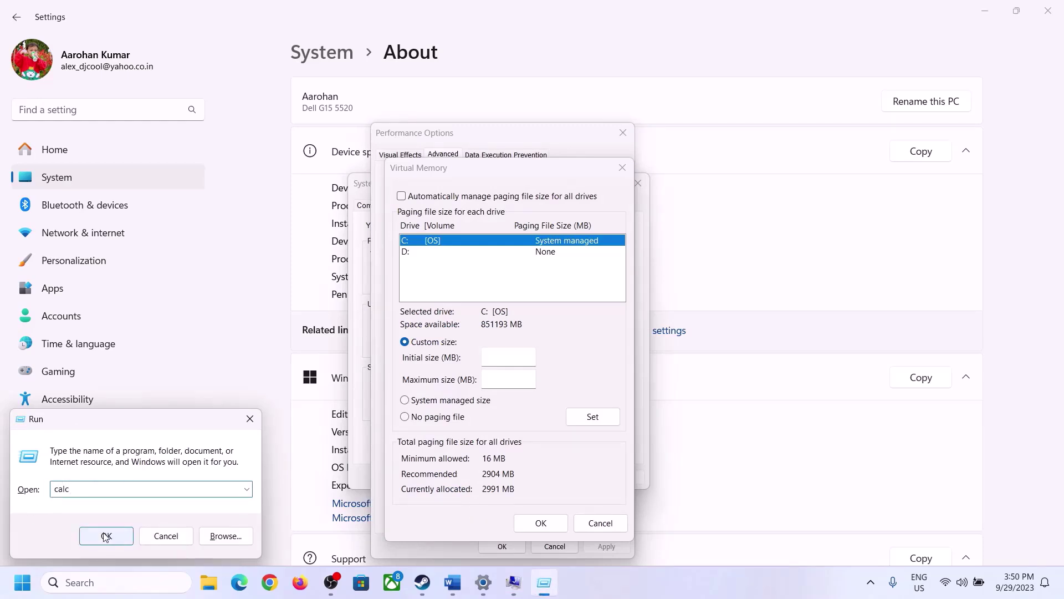
{"action": "left_click", "coordinate": [106, 535]}
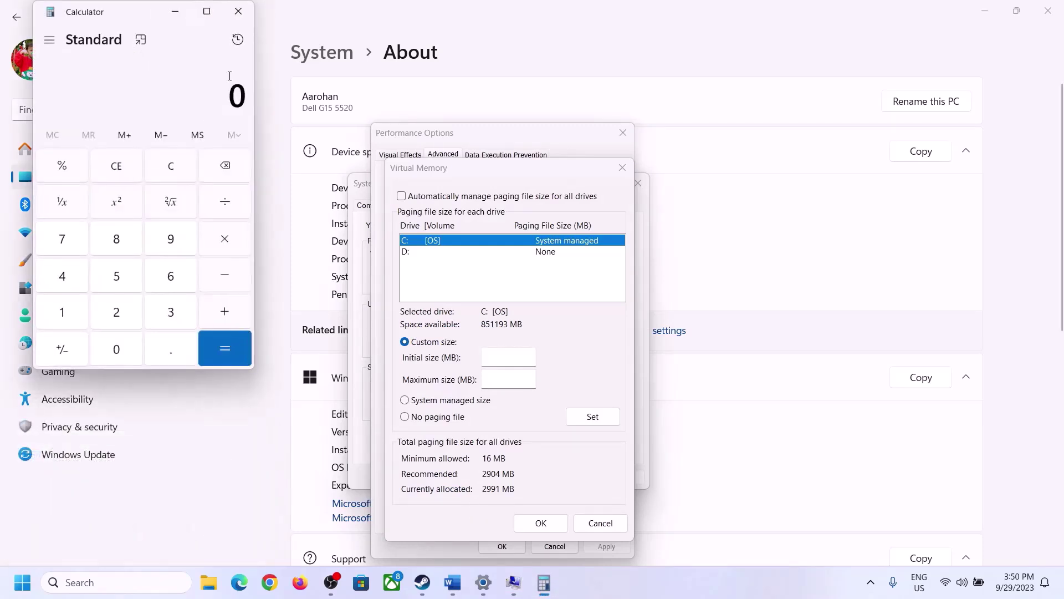
{"action": "left_click_drag", "start_coordinate": [134, 23], "coordinate": [776, 186]}
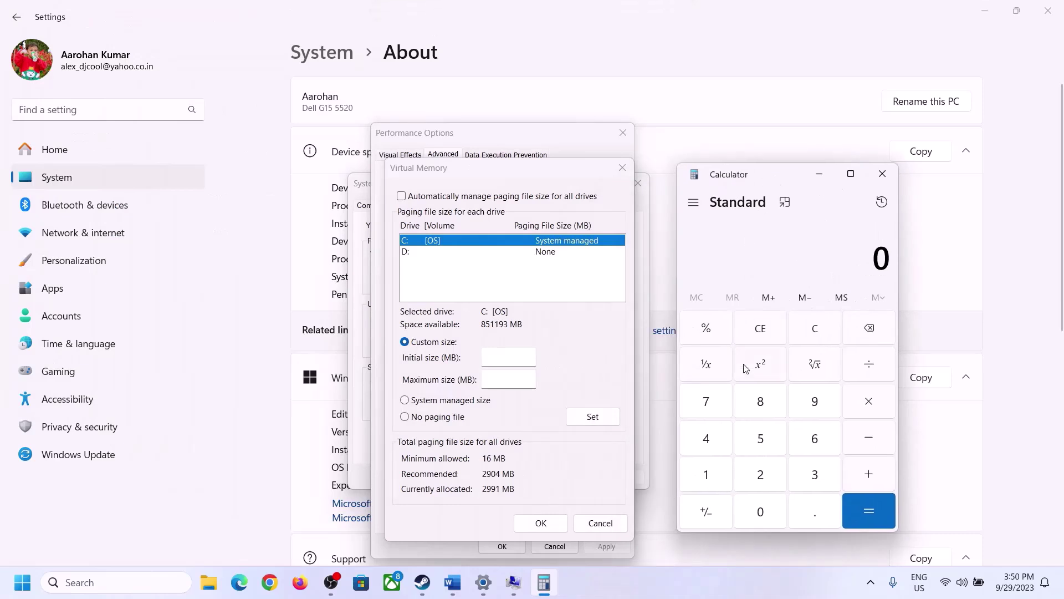
{"action": "mouse_move", "coordinate": [452, 582]}
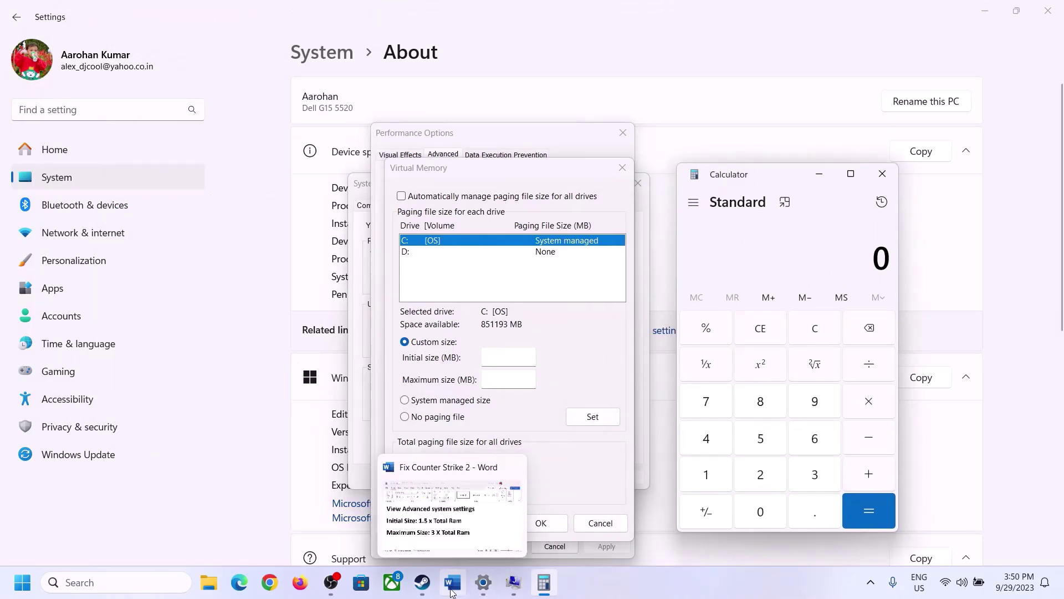
{"action": "left_click", "coordinate": [441, 558]}
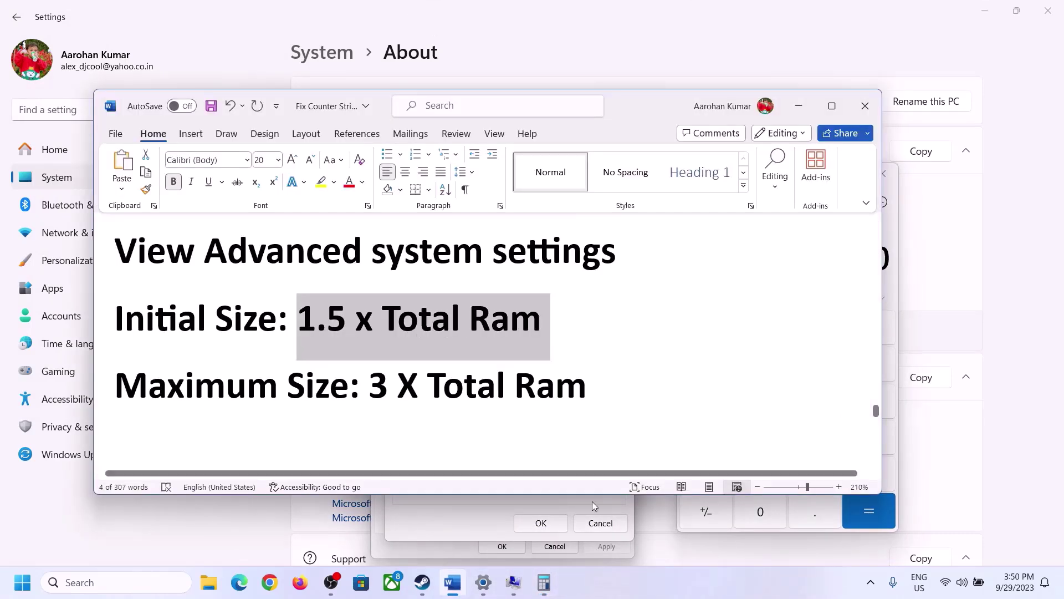
{"action": "left_click", "coordinate": [544, 582]}
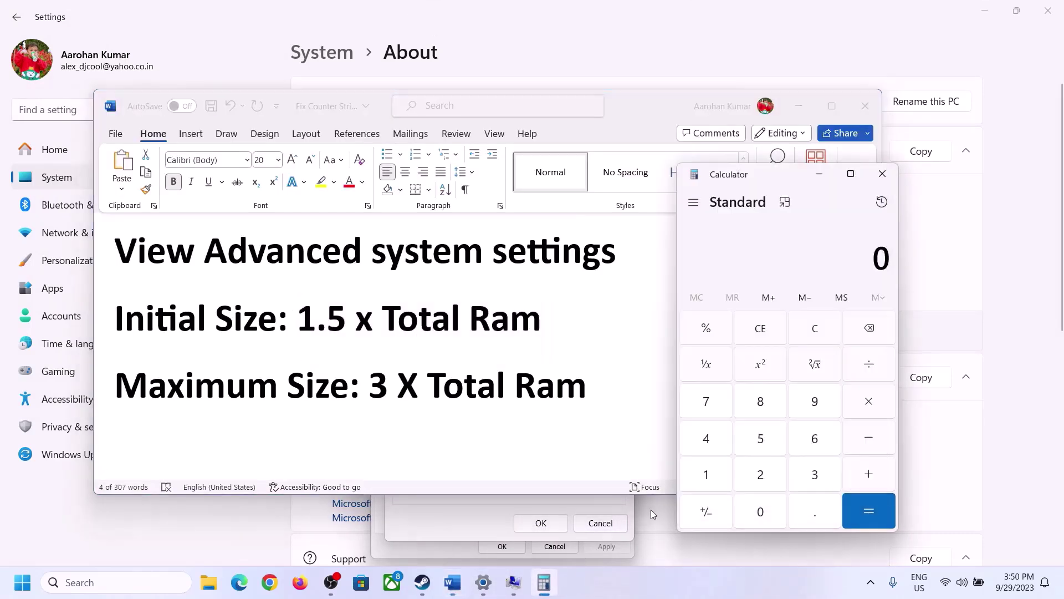
- Calculate 16 × 1024 in Calculator to convert the installed RAM to megabytes
{"action": "left_click", "coordinate": [708, 478]}
{"action": "left_click", "coordinate": [811, 450]}
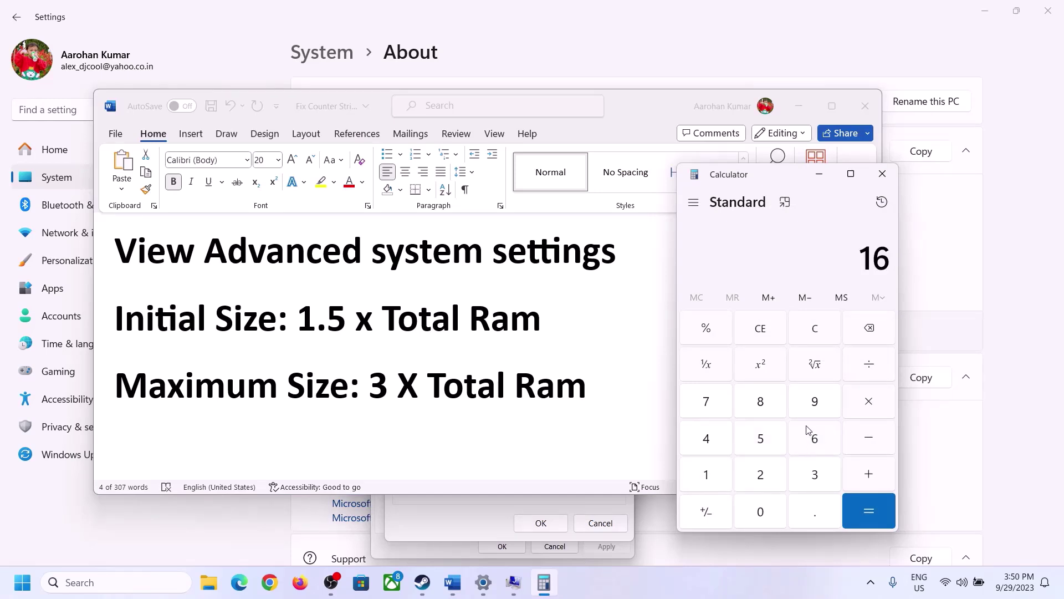
{"action": "left_click", "coordinate": [816, 336]}
{"action": "left_click", "coordinate": [715, 476]}
{"action": "left_click", "coordinate": [815, 439]}
{"action": "left_click", "coordinate": [869, 409]}
{"action": "left_click", "coordinate": [697, 485]}
{"action": "left_click", "coordinate": [770, 521]}
{"action": "left_click", "coordinate": [763, 476]}
{"action": "left_click", "coordinate": [715, 450]}
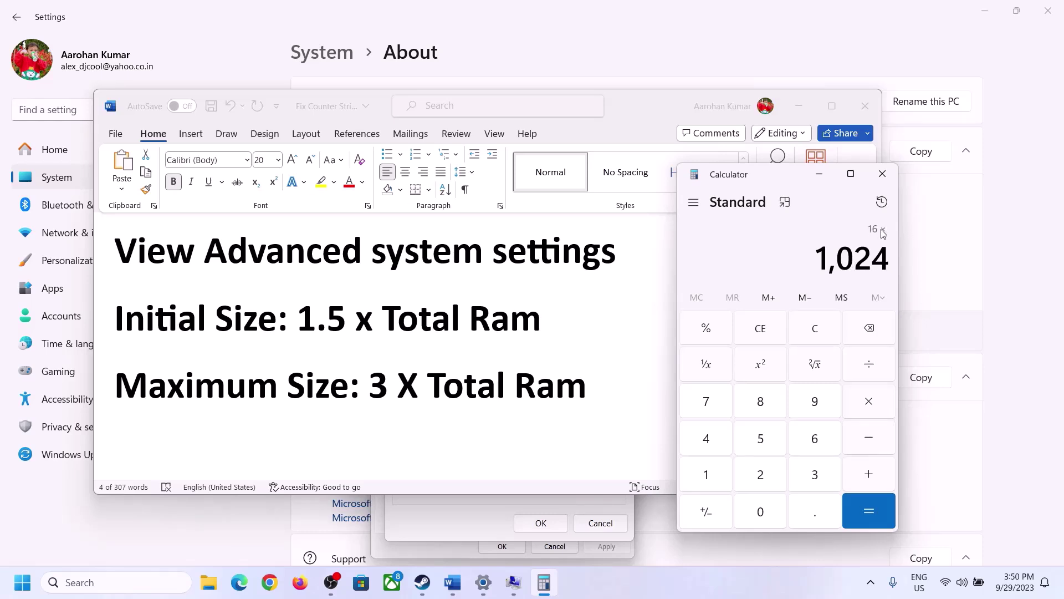
{"action": "left_click", "coordinate": [868, 511]}
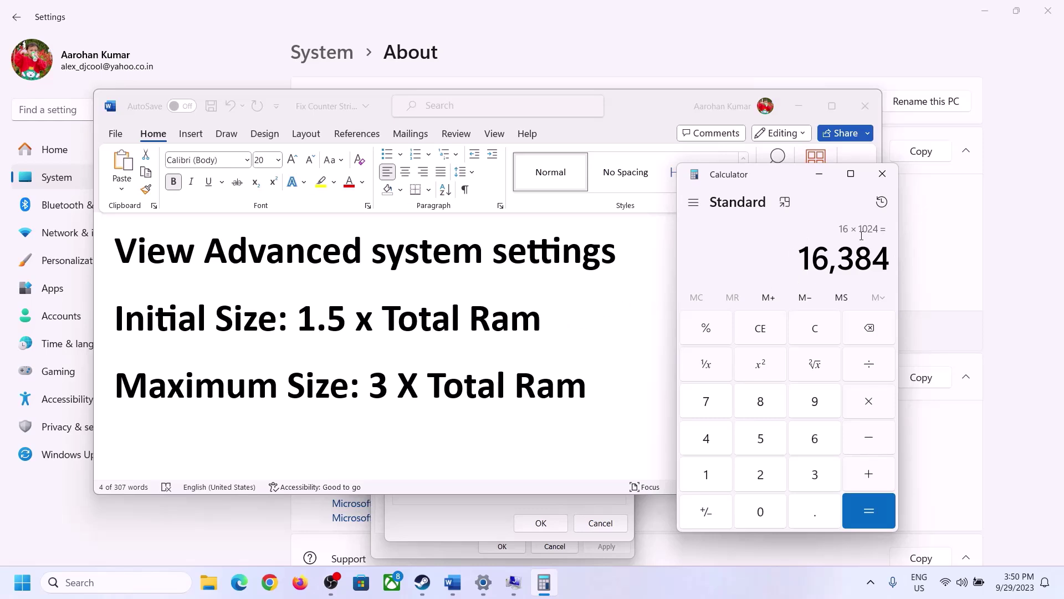
- Multiply the calculated RAM size by 1.5 to obtain the initial paging file size
{"action": "left_click", "coordinate": [869, 402]}
{"action": "left_click", "coordinate": [719, 478]}
{"action": "left_click", "coordinate": [810, 513]}
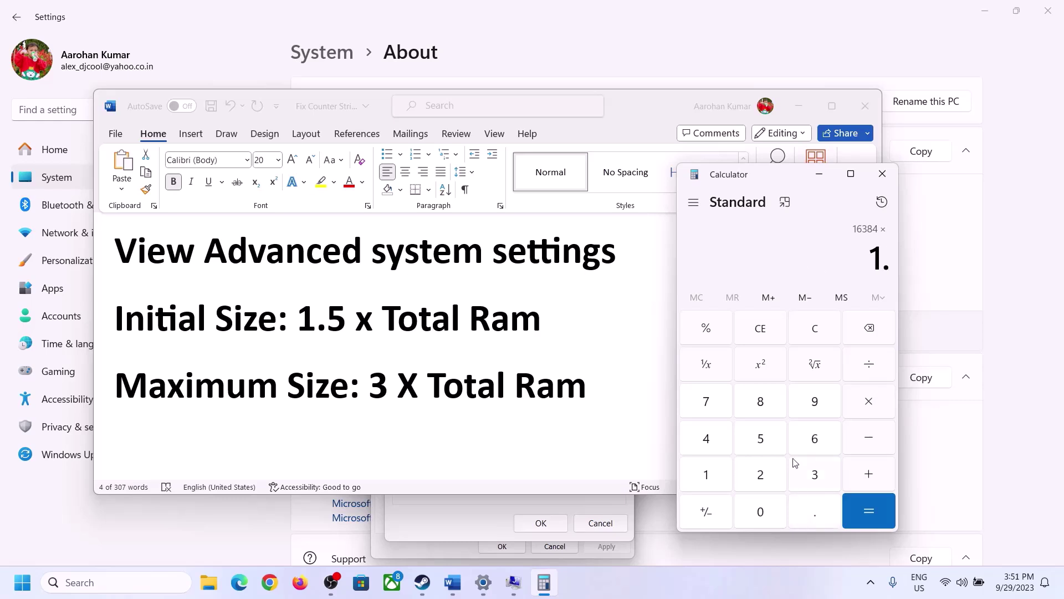
{"action": "left_click", "coordinate": [774, 450]}
{"action": "left_click", "coordinate": [868, 505]}
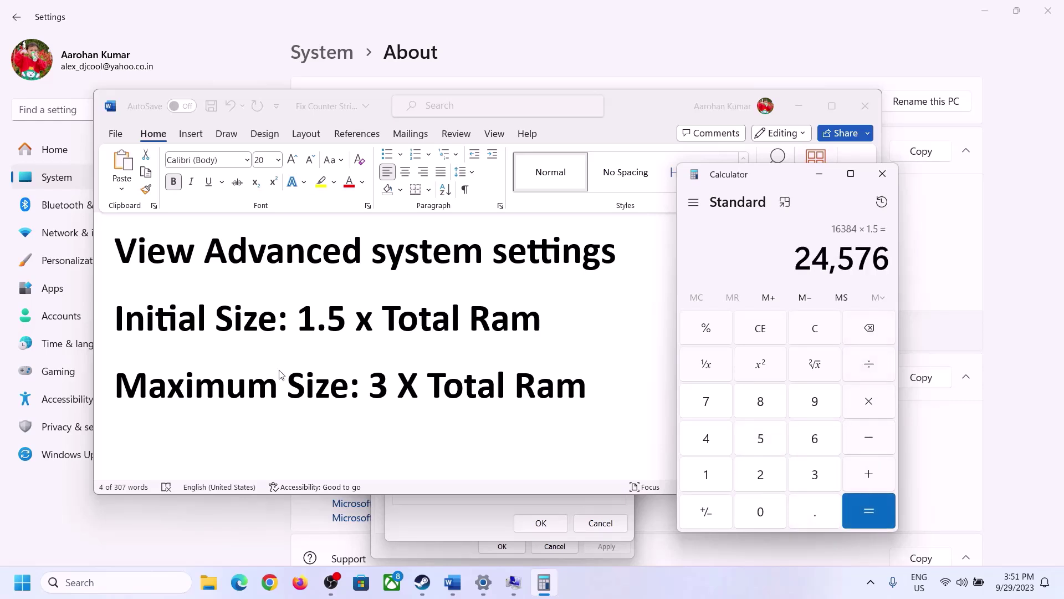
- Set the custom initial size for drive C: to 24576 MB in the Virtual Memory dialog
{"action": "left_click", "coordinate": [490, 502]}
{"action": "type", "text": "24576"}
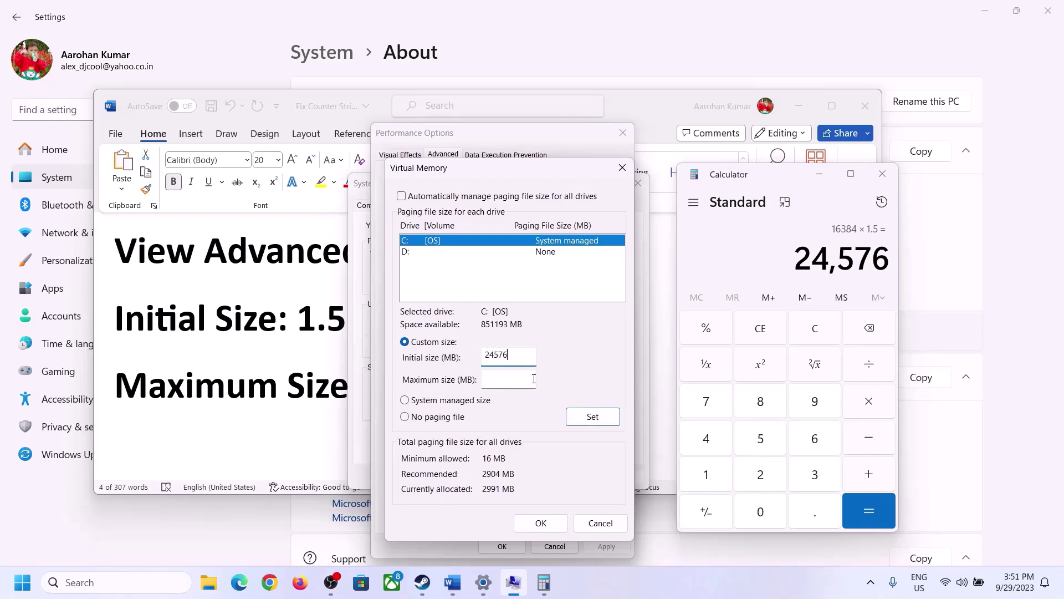
{"action": "left_click", "coordinate": [533, 379]}
- Review the maximum size formula in Word, clear Calculator, and recheck the installed RAM in Settings
{"action": "left_click", "coordinate": [305, 392]}
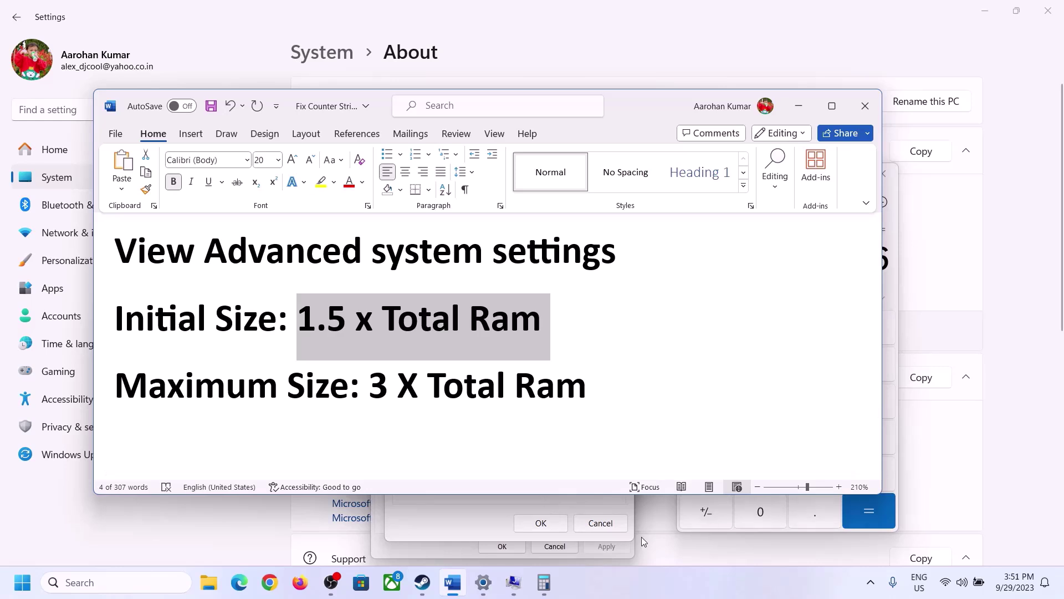
{"action": "left_click", "coordinate": [894, 291]}
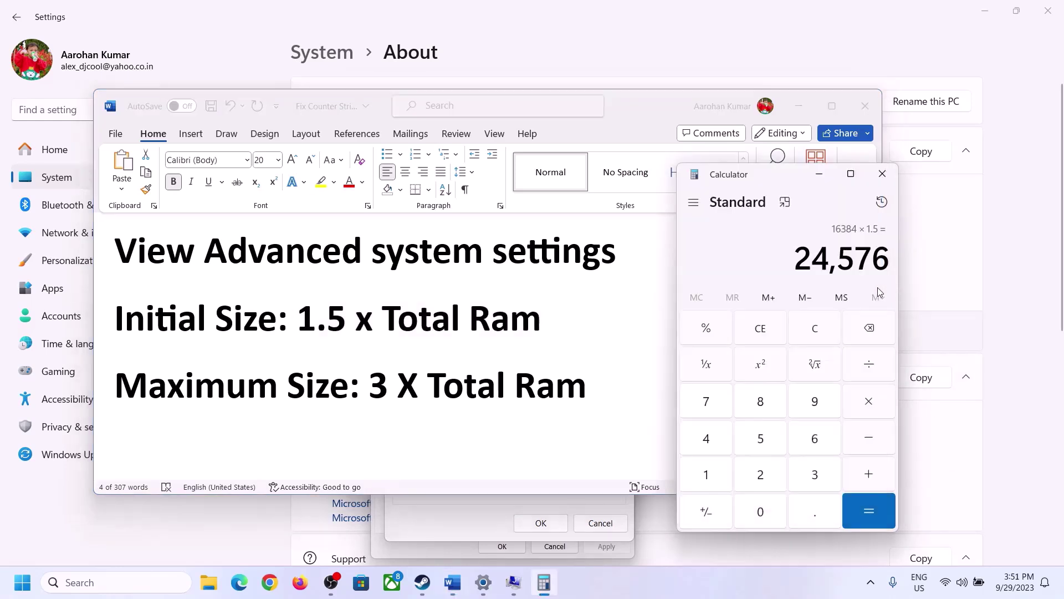
{"action": "left_click", "coordinate": [819, 329]}
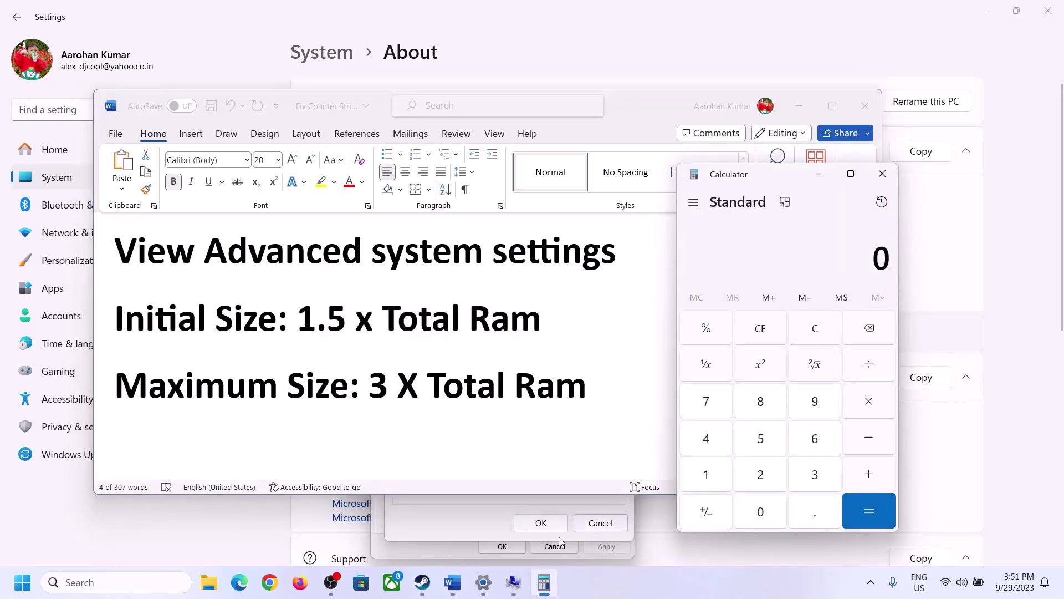
{"action": "left_click", "coordinate": [483, 582]}
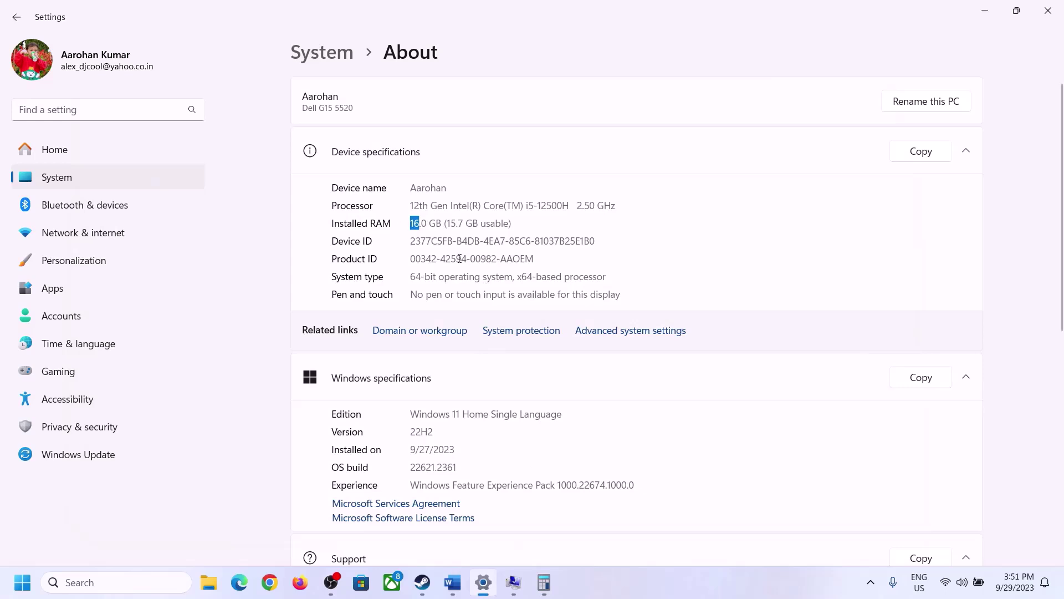
{"action": "left_click", "coordinate": [544, 581]}
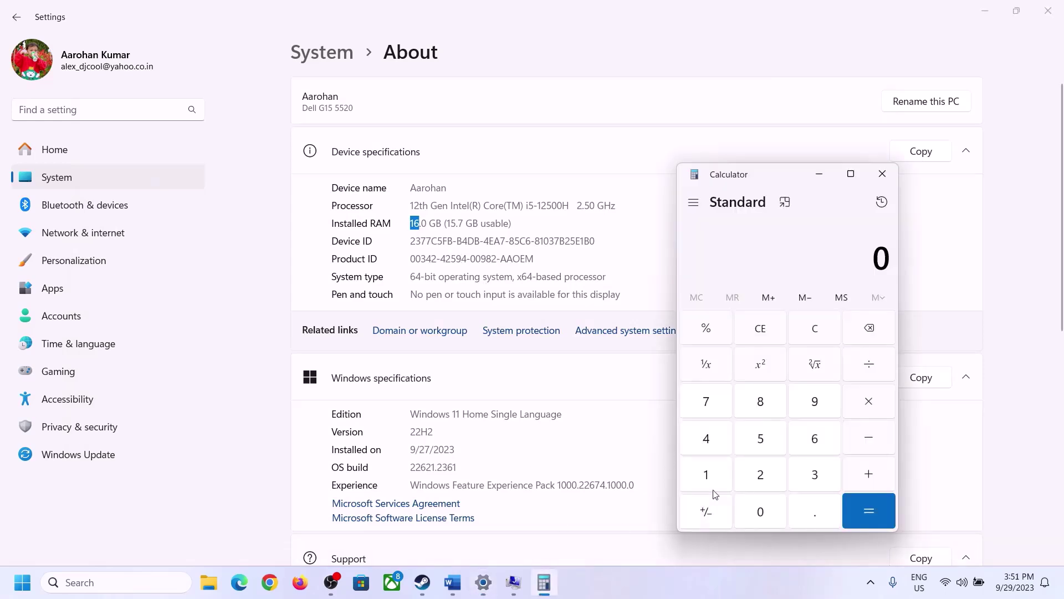
- Recalculate the installed RAM in megabytes as 16 × 1024 for the maximum size
{"action": "left_click", "coordinate": [712, 474]}
{"action": "left_click", "coordinate": [799, 441]}
{"action": "left_click", "coordinate": [865, 403]}
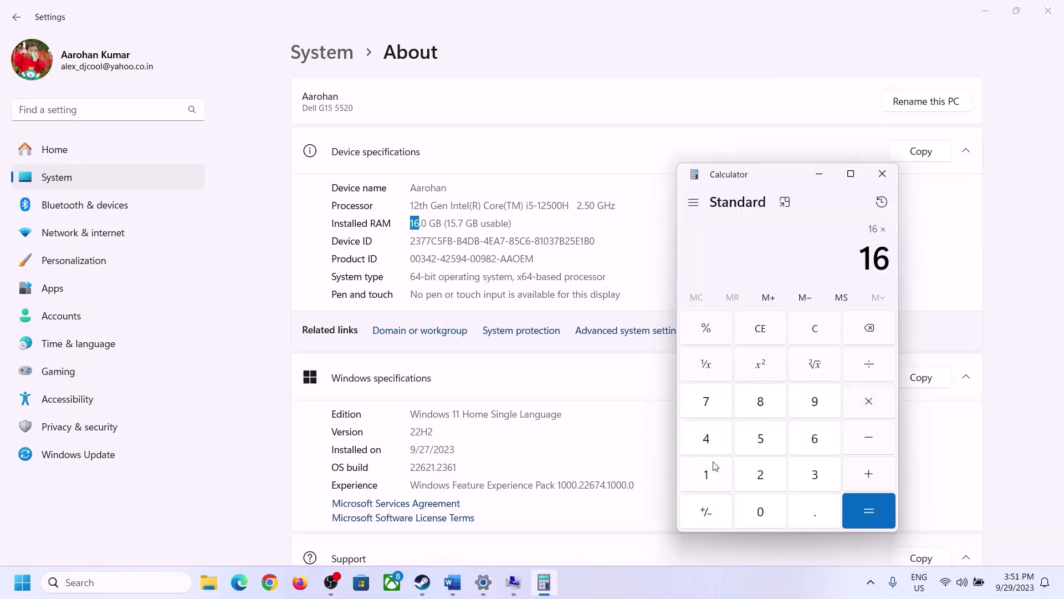
{"action": "left_click", "coordinate": [712, 472]}
{"action": "left_click", "coordinate": [753, 507]}
{"action": "left_click", "coordinate": [760, 474]}
{"action": "left_click", "coordinate": [708, 440]}
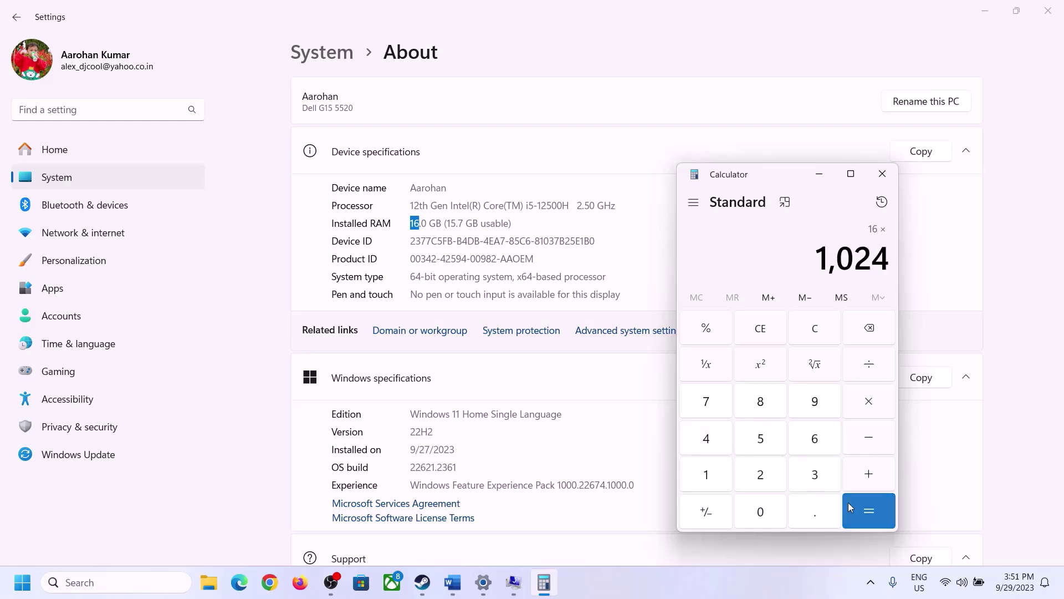
{"action": "left_click", "coordinate": [862, 522]}
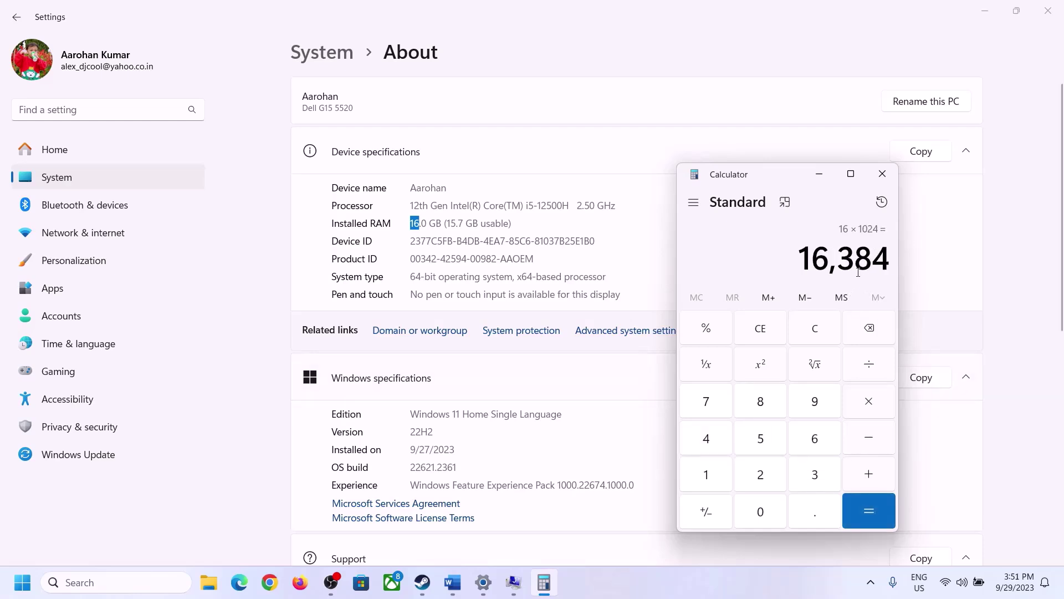
- Check the maximum size formula in Word and multiply the 16384 MB of RAM by 3 in Calculator
{"action": "left_click", "coordinate": [453, 582]}
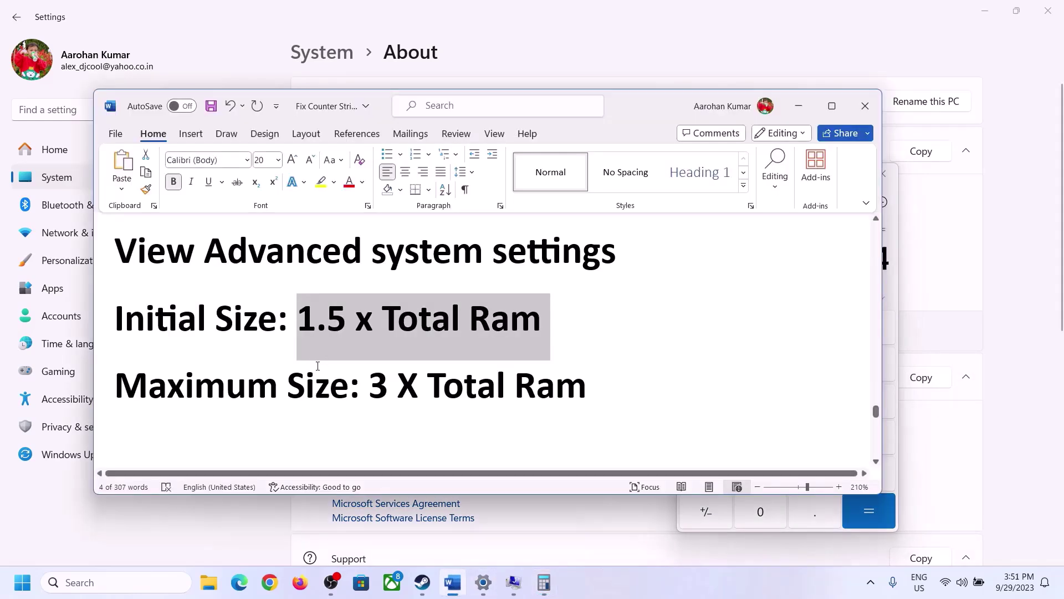
{"action": "left_click", "coordinate": [544, 582]}
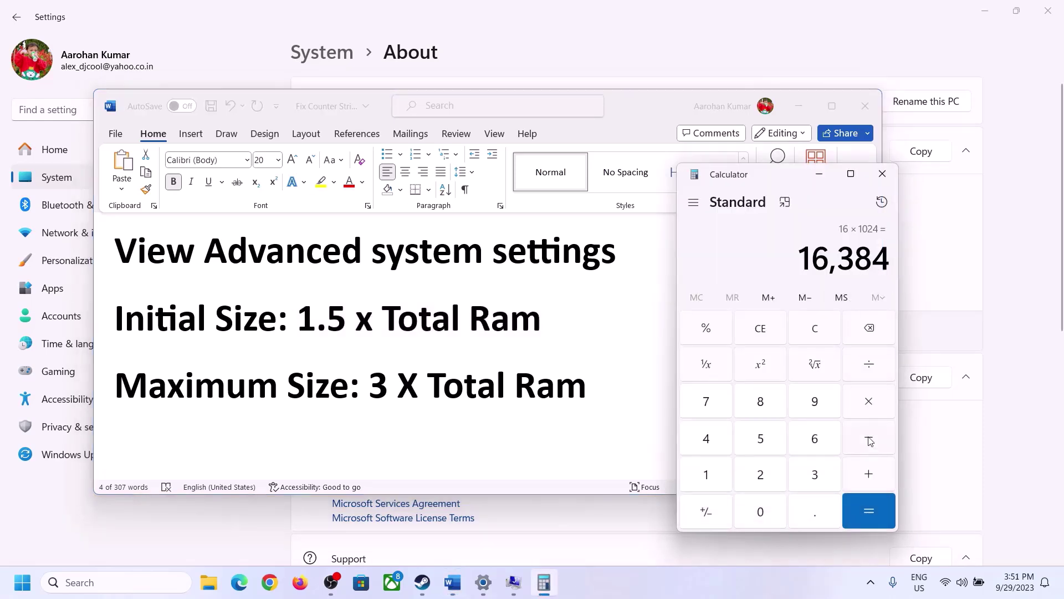
{"action": "left_click", "coordinate": [868, 404]}
{"action": "left_click", "coordinate": [801, 475]}
{"action": "left_click", "coordinate": [883, 513]}
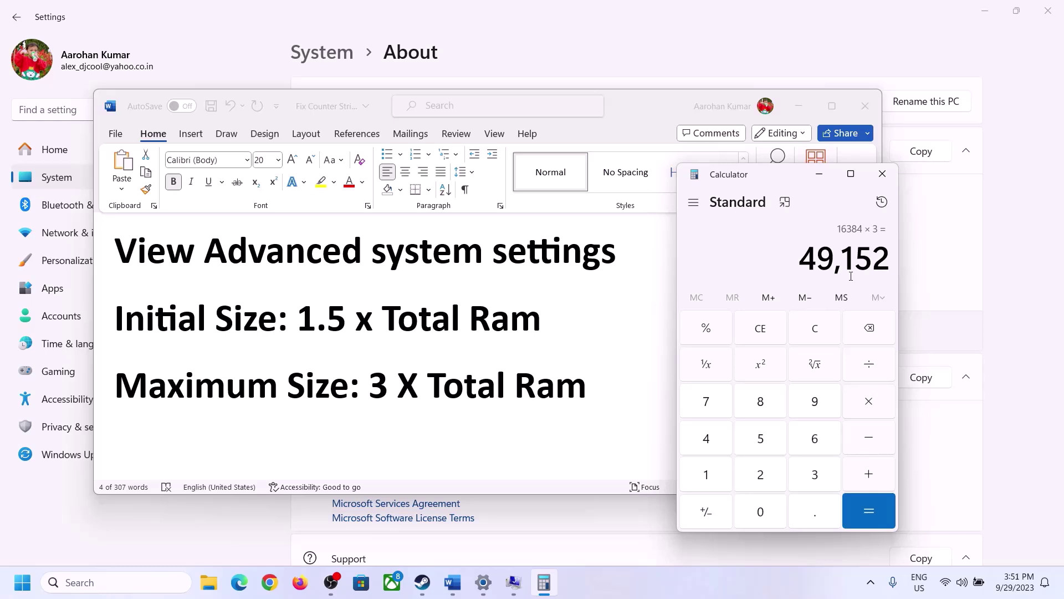
- Set drive C:'s custom maximum paging file size to 49152 MB, apply it, and acknowledge the restart notice
{"action": "left_click", "coordinate": [513, 582]}
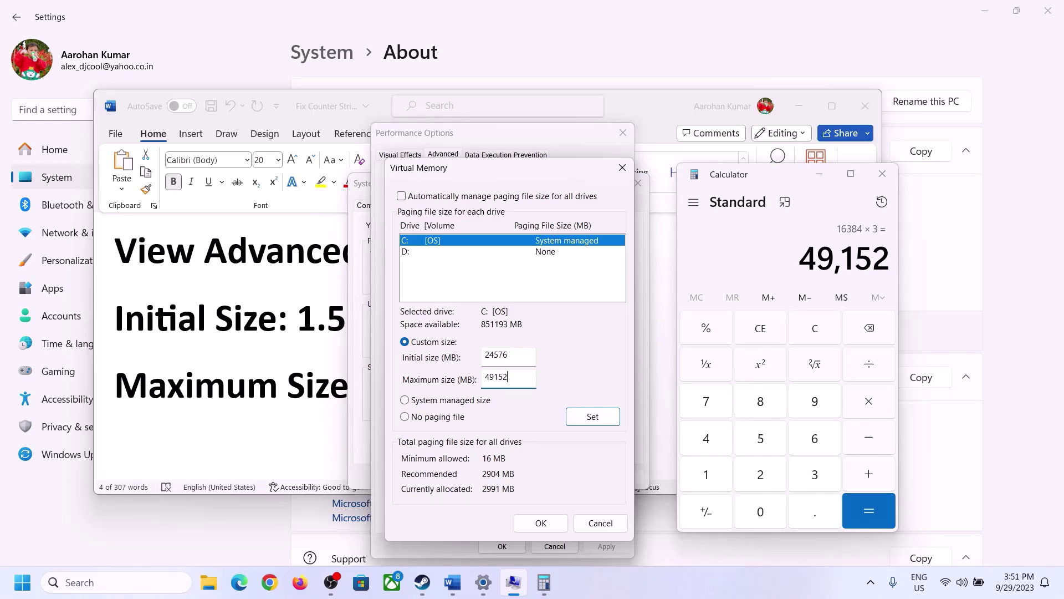
{"action": "left_click", "coordinate": [592, 418]}
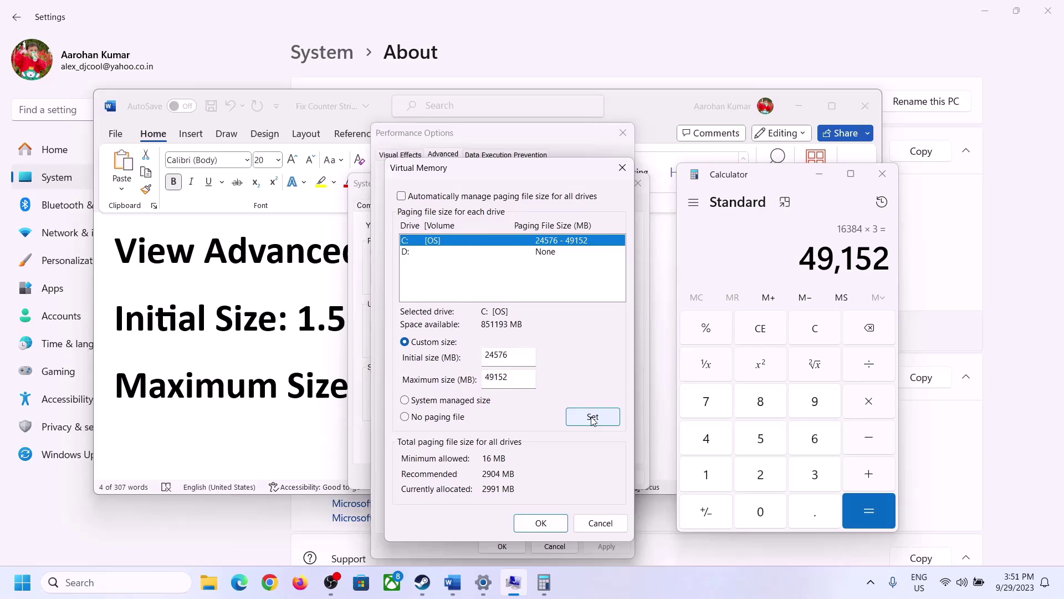
{"action": "left_click", "coordinate": [541, 523]}
{"action": "left_click", "coordinate": [643, 341]}
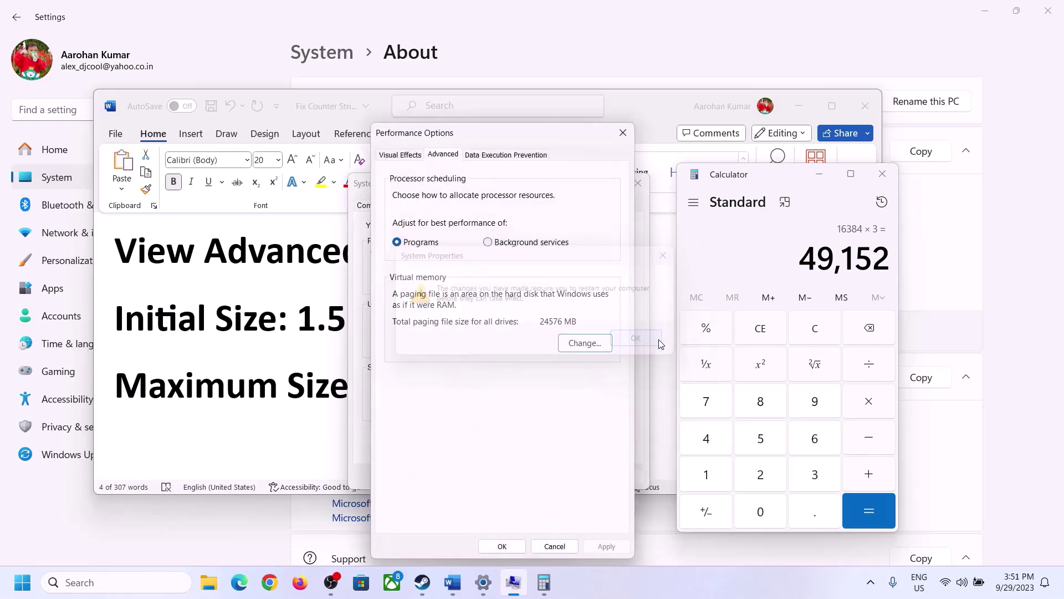
- Confirm the Performance Options and System Properties dialogs, and dismiss the restart prompt without restarting
{"action": "left_click", "coordinate": [501, 546]}
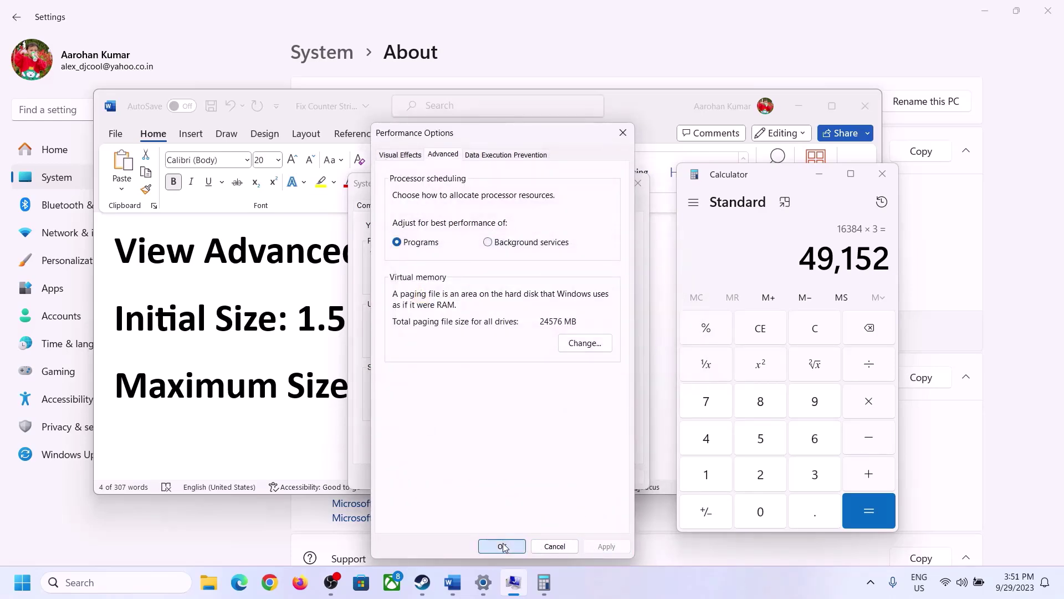
{"action": "left_click", "coordinate": [504, 475]}
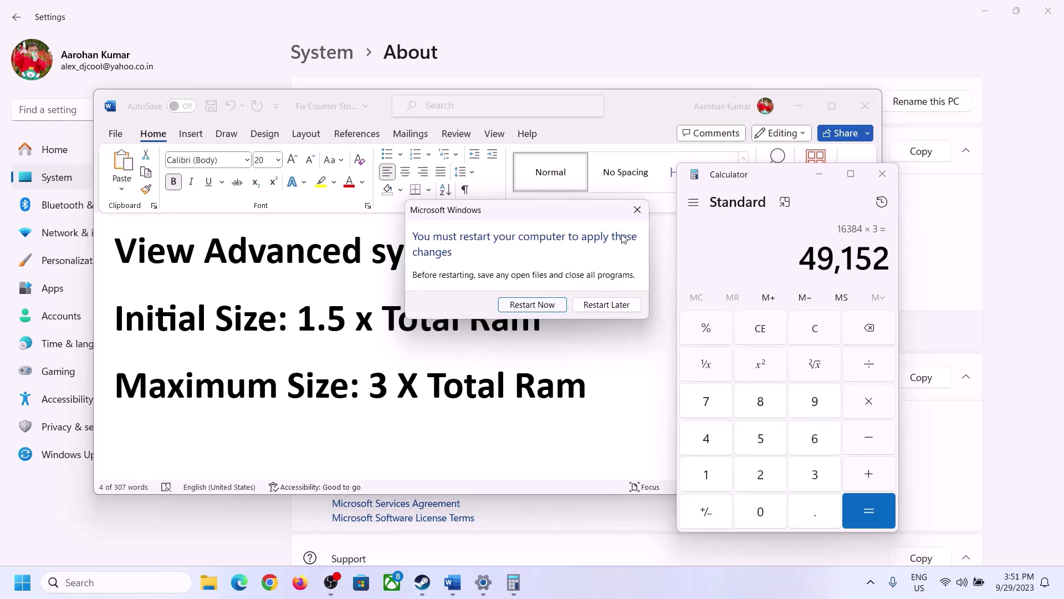
{"action": "left_click", "coordinate": [637, 210]}
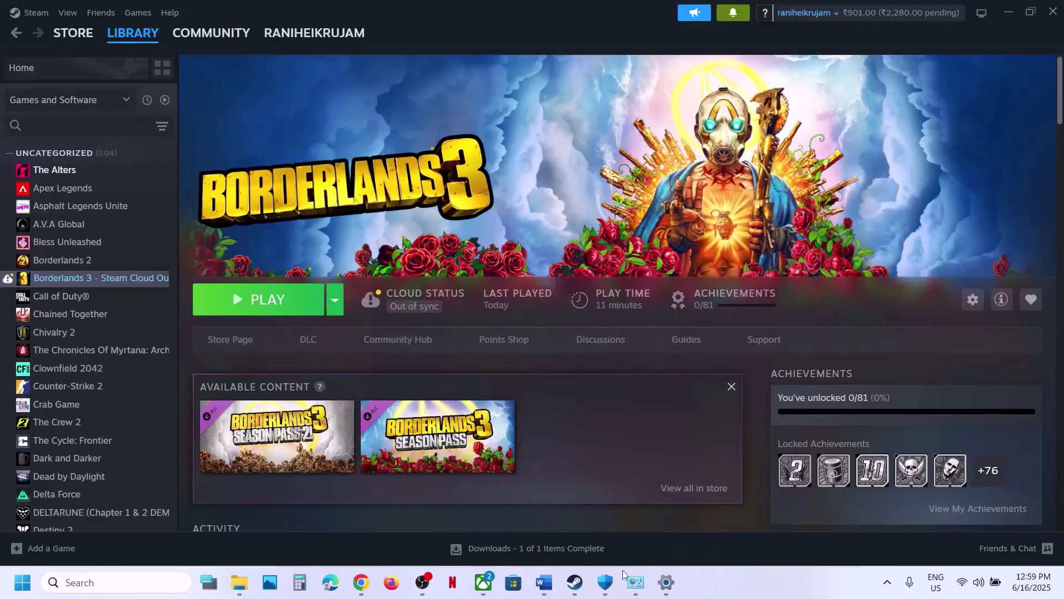
- Review Step 18 in the maximized Word document, highlighting the instructions on overclocking, MSI Afterburner/Rivatuner and Steam Overlay
{"action": "left_click", "coordinate": [543, 582]}
{"action": "scroll", "coordinate": [468, 426], "scroll_direction": "down", "scroll_amount": 3}
{"action": "scroll", "coordinate": [469, 427], "scroll_direction": "down", "scroll_amount": 2}
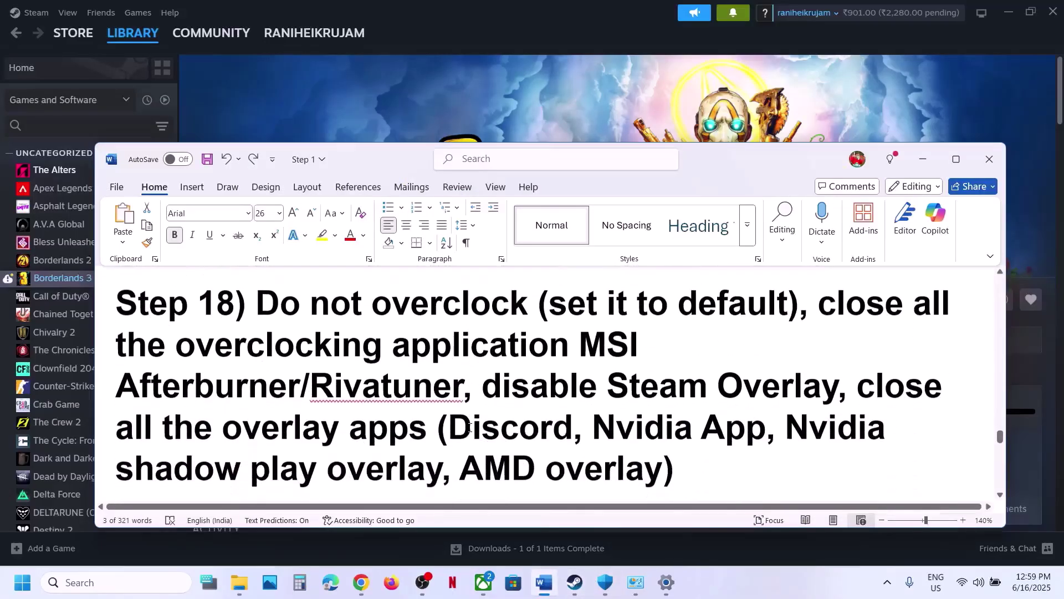
{"action": "left_click", "coordinate": [953, 160]}
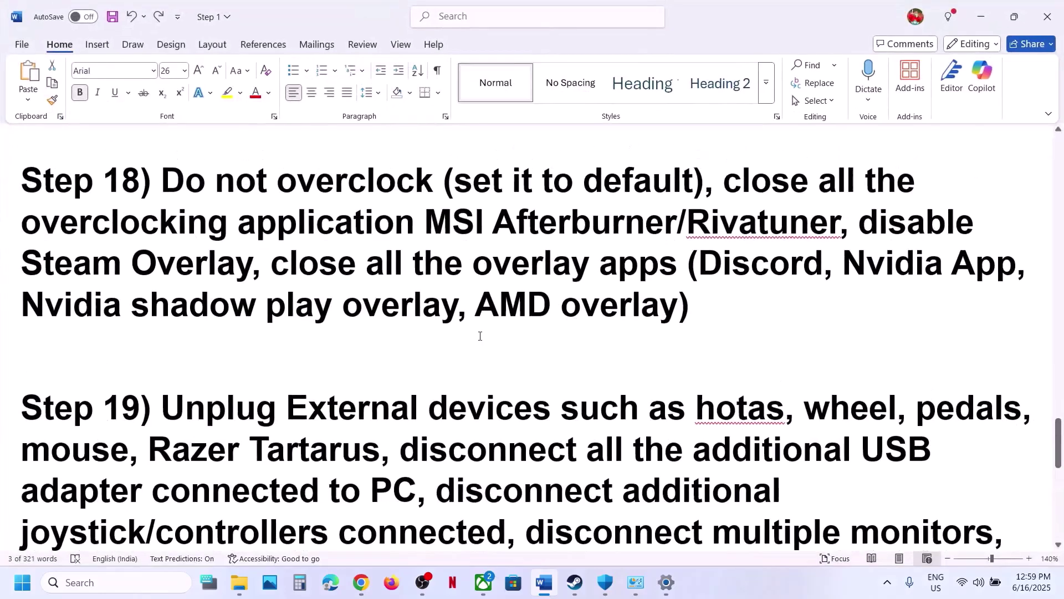
{"action": "scroll", "coordinate": [480, 335], "scroll_direction": "up", "scroll_amount": 4}
{"action": "left_click_drag", "start_coordinate": [278, 351], "coordinate": [652, 347]}
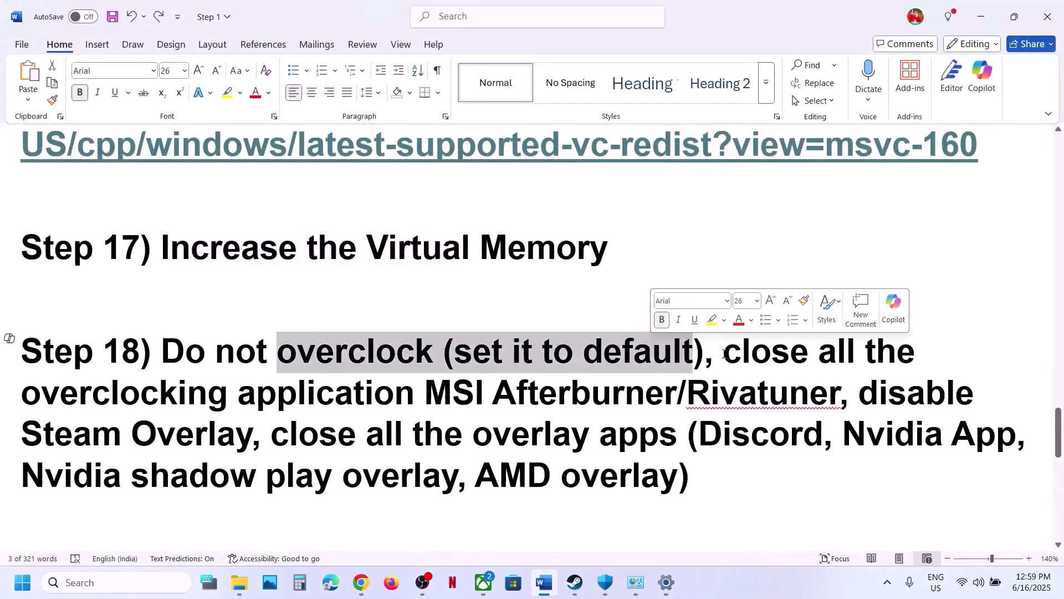
{"action": "left_click_drag", "start_coordinate": [724, 351], "coordinate": [826, 393]}
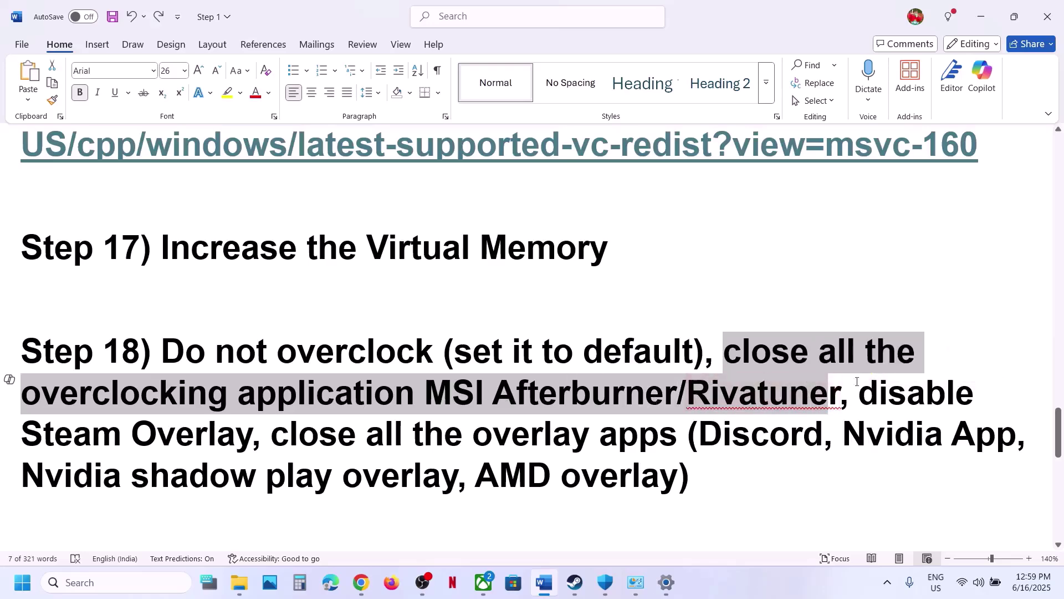
{"action": "left_click_drag", "start_coordinate": [863, 395], "coordinate": [252, 438]}
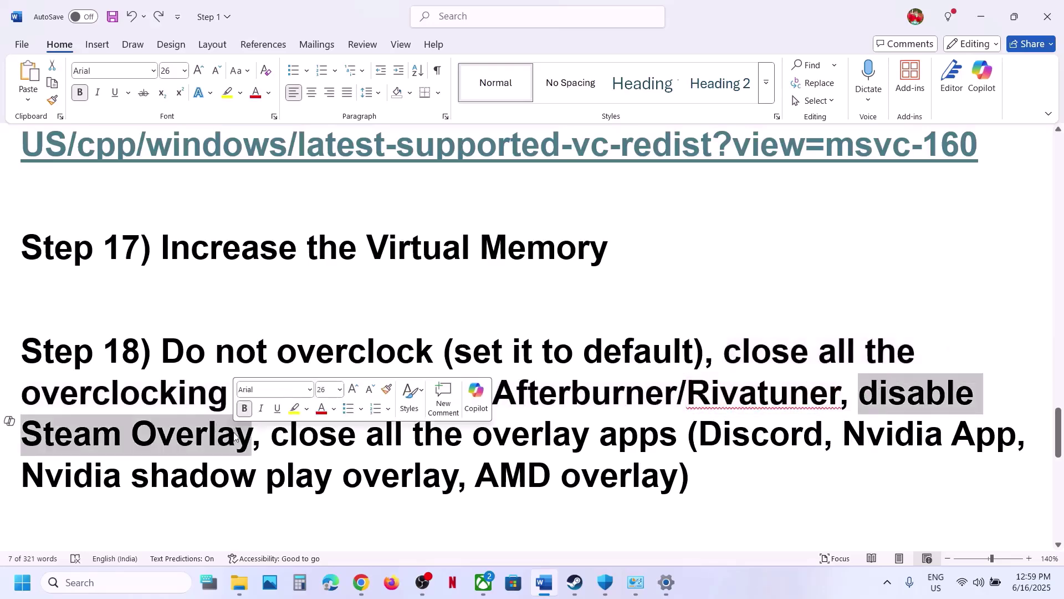
- Switch to Steam and disable the in-game Steam Overlay in the properties of Borderlands 3
{"action": "left_click", "coordinate": [575, 582]}
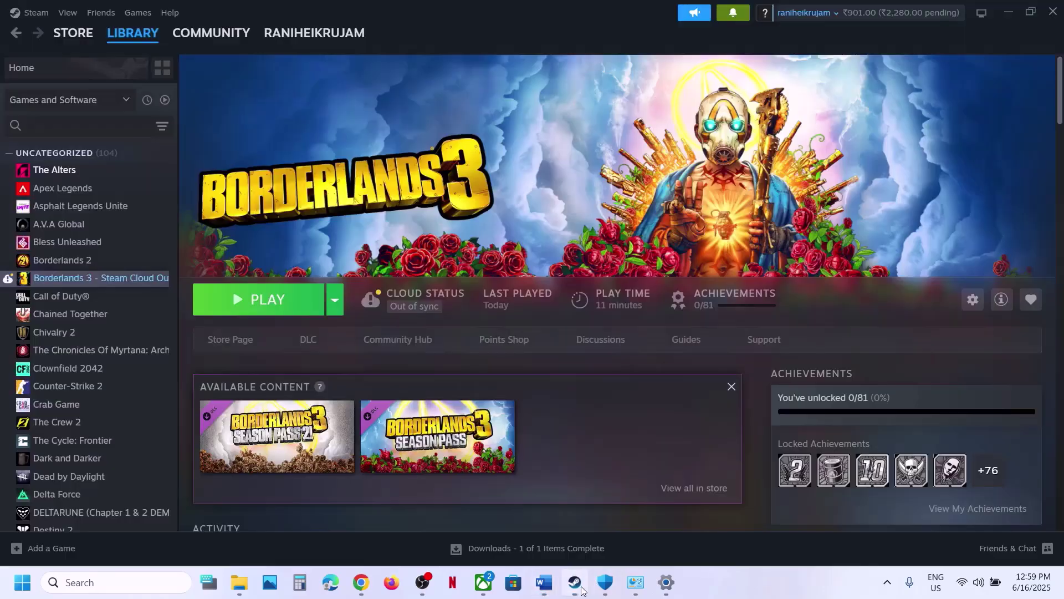
{"action": "right_click", "coordinate": [136, 280]}
{"action": "left_click", "coordinate": [184, 380]}
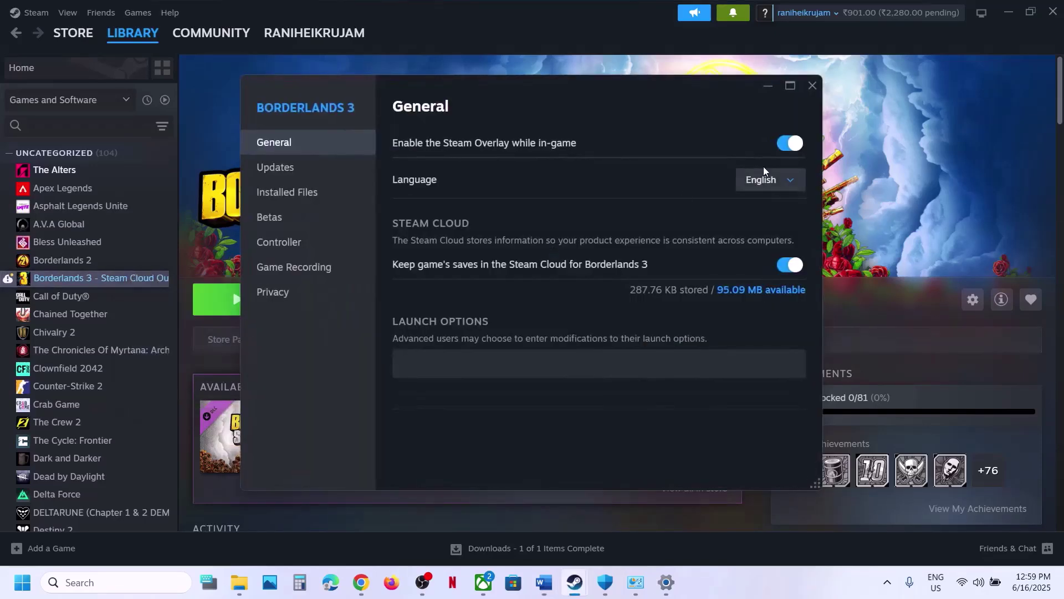
{"action": "left_click", "coordinate": [787, 145]}
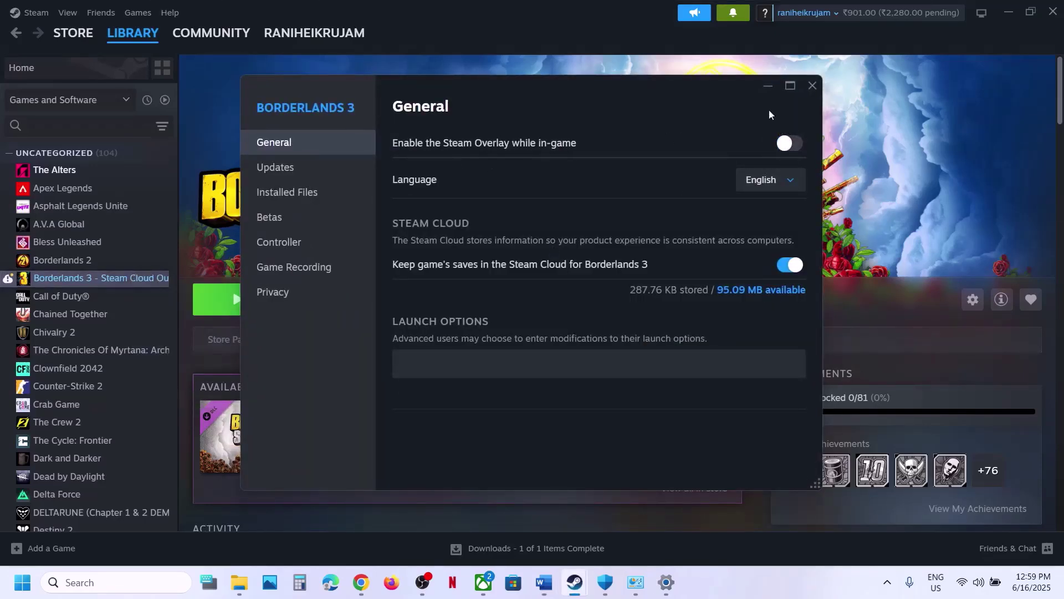
{"action": "left_click", "coordinate": [813, 86]}
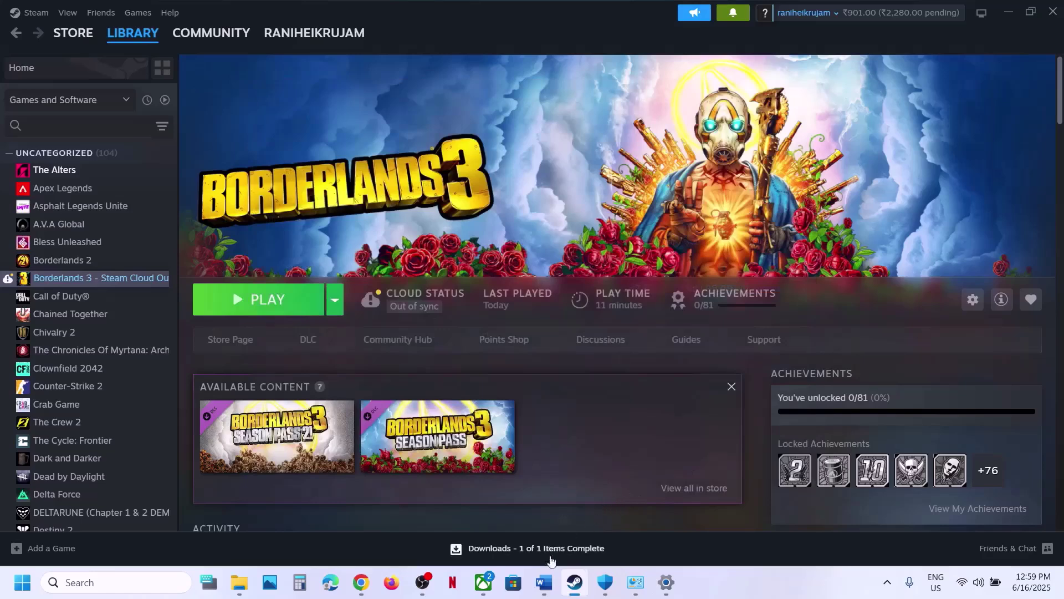
- Return to Word and review which overlay apps Step 18 says to close, highlighting them before moving on to Step 19
{"action": "left_click", "coordinate": [545, 582]}
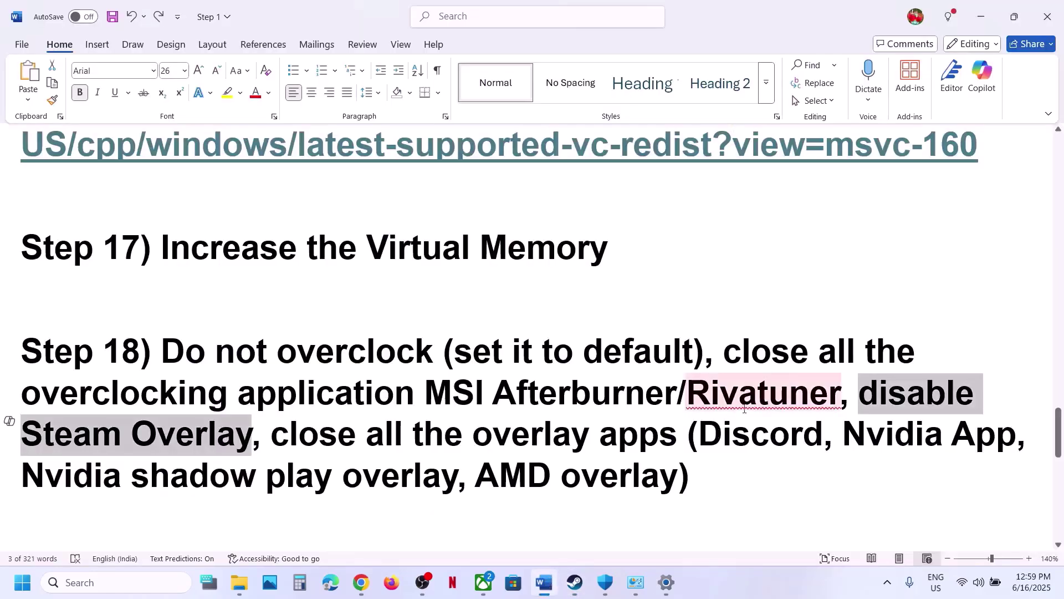
{"action": "double_click", "coordinate": [761, 434]}
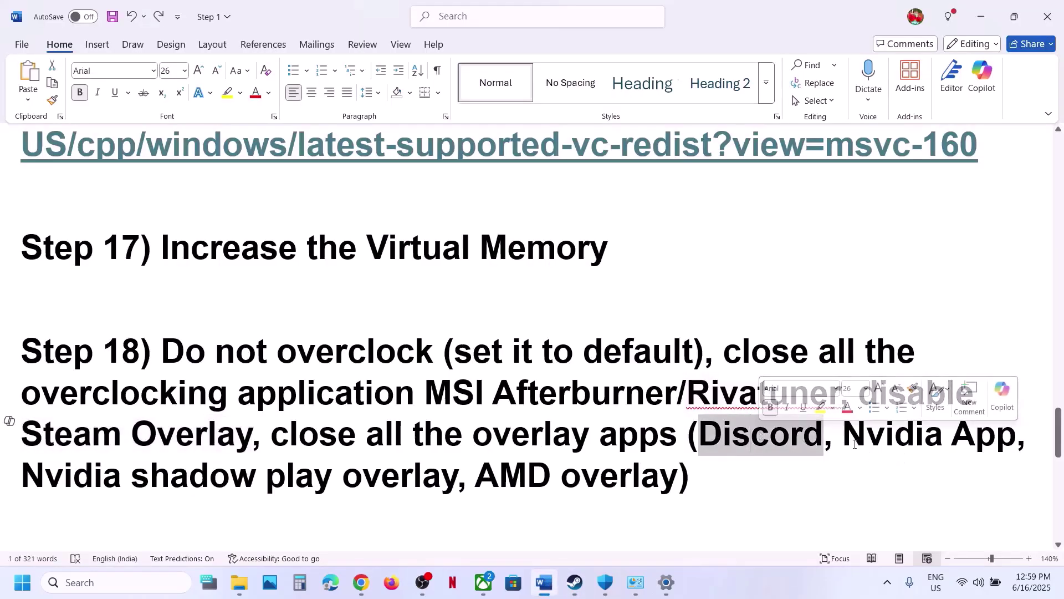
{"action": "left_click_drag", "start_coordinate": [843, 435], "coordinate": [974, 438]}
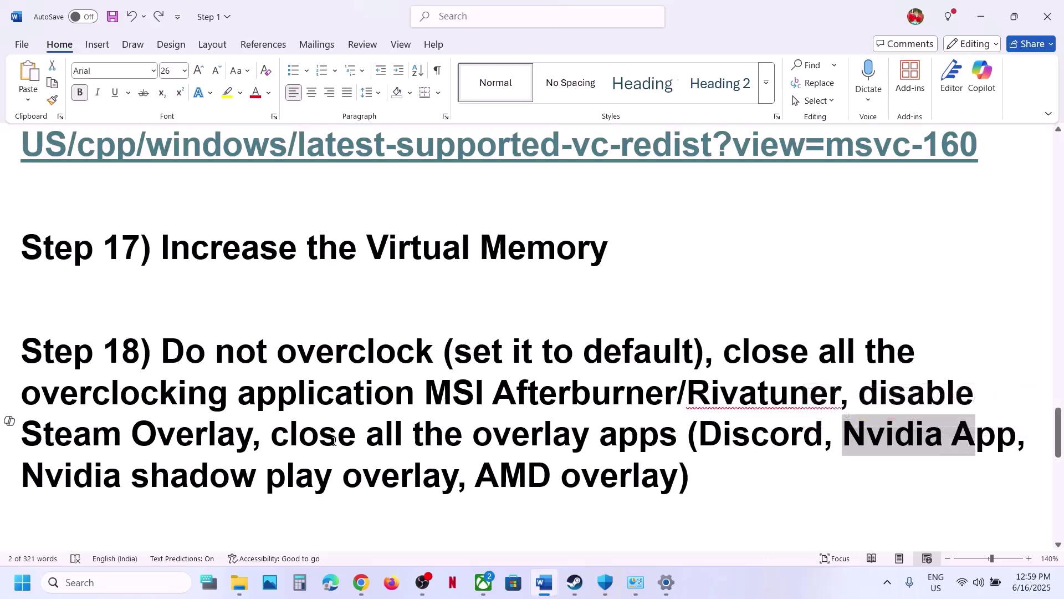
{"action": "left_click_drag", "start_coordinate": [279, 433], "coordinate": [616, 455]}
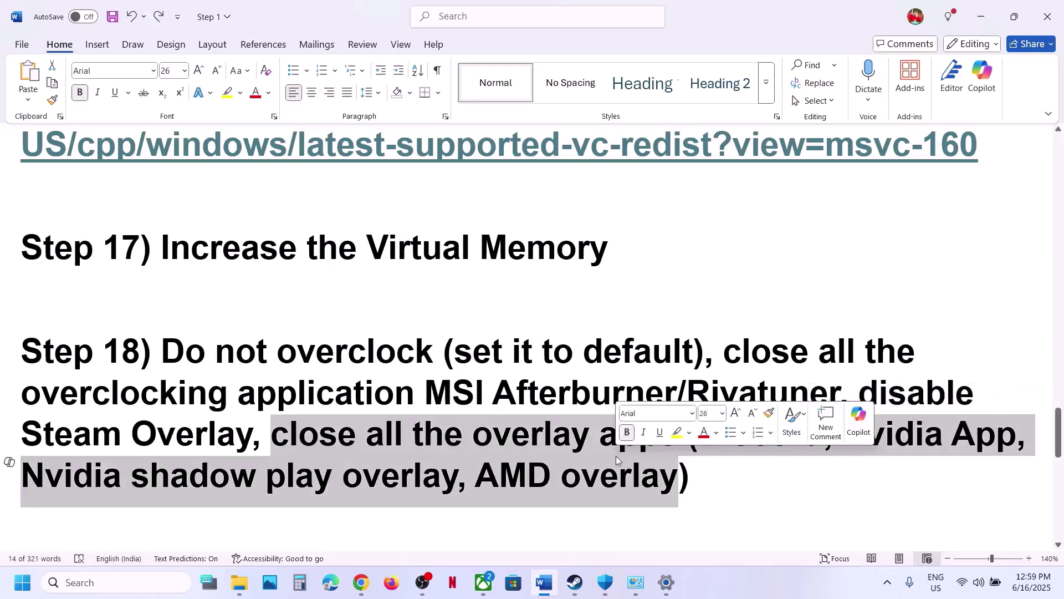
{"action": "scroll", "coordinate": [416, 403], "scroll_direction": "down", "scroll_amount": 6}
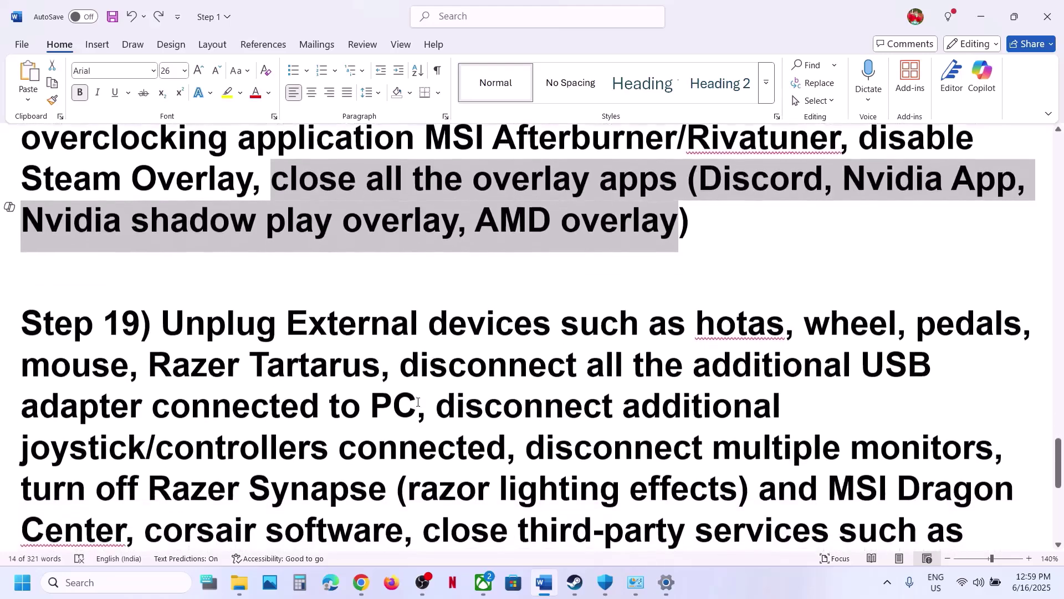